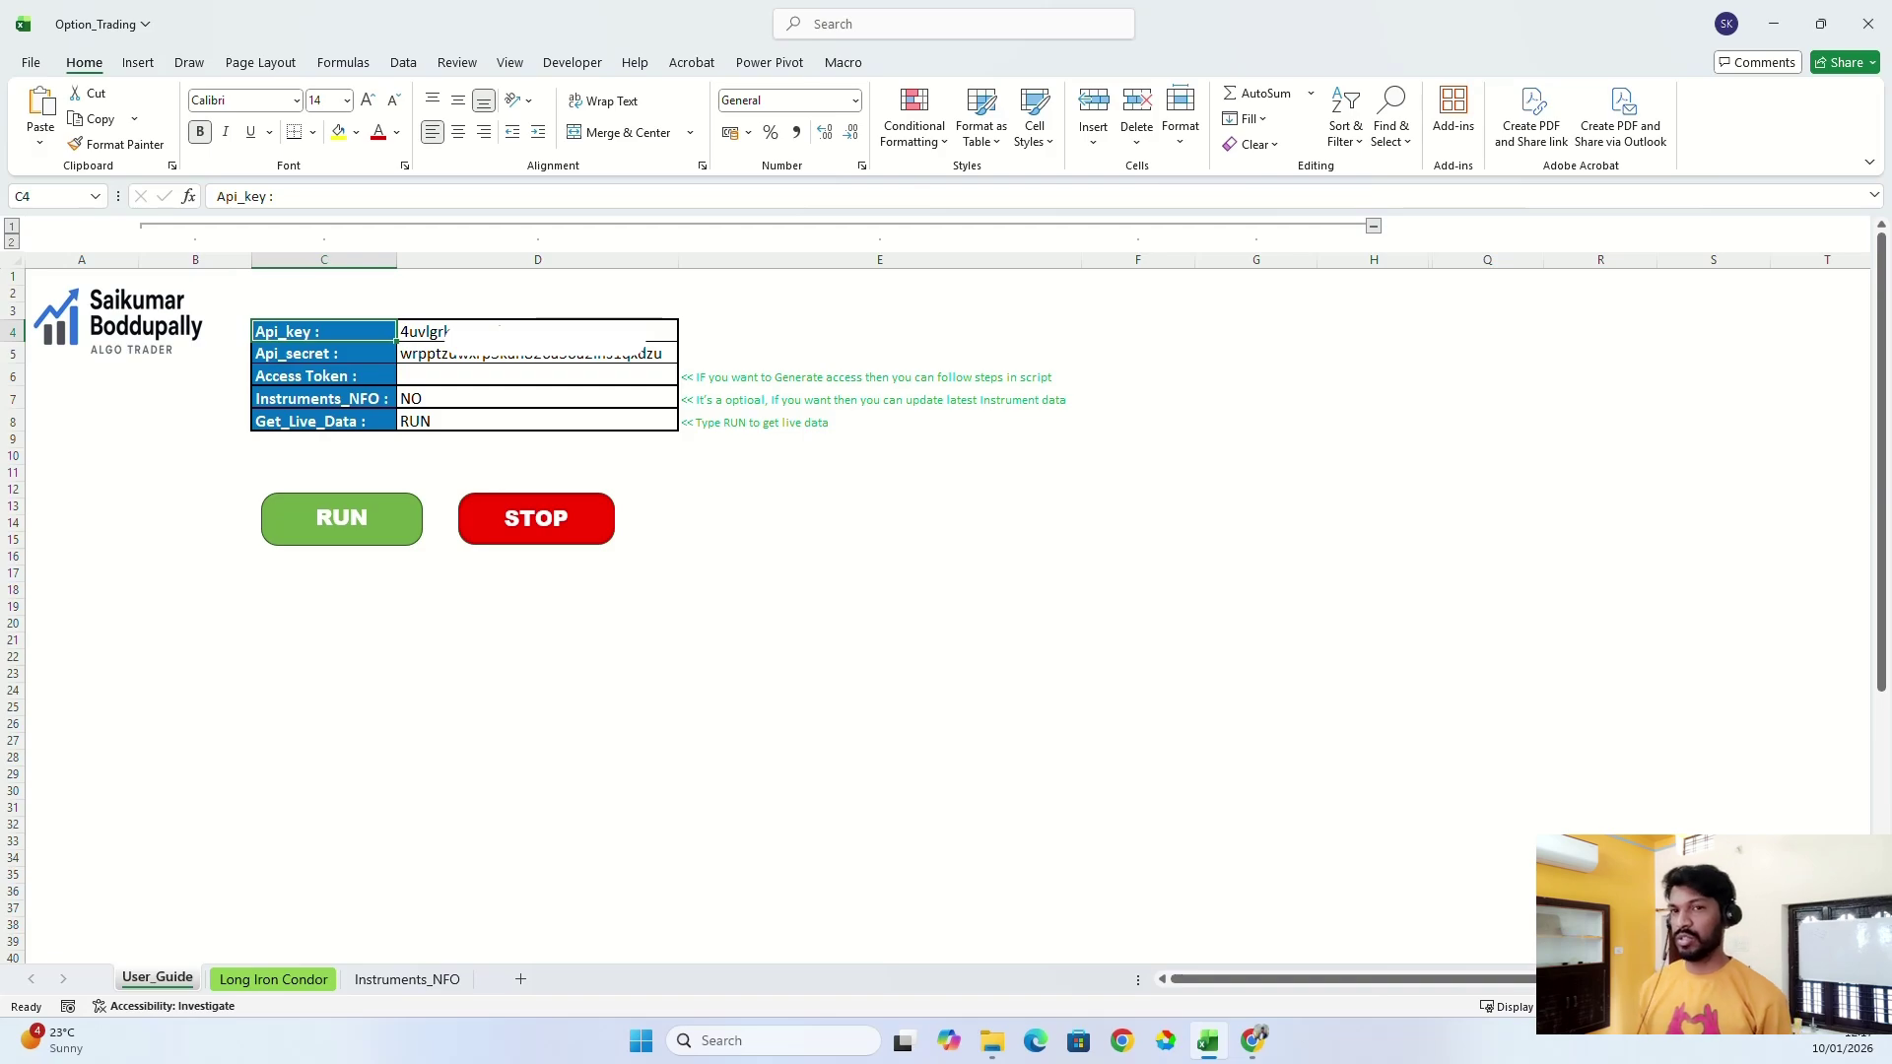
Review the API settings on User_Guide, noting the Api_secret row and empty Access Token cell D6.
click(847, 683)
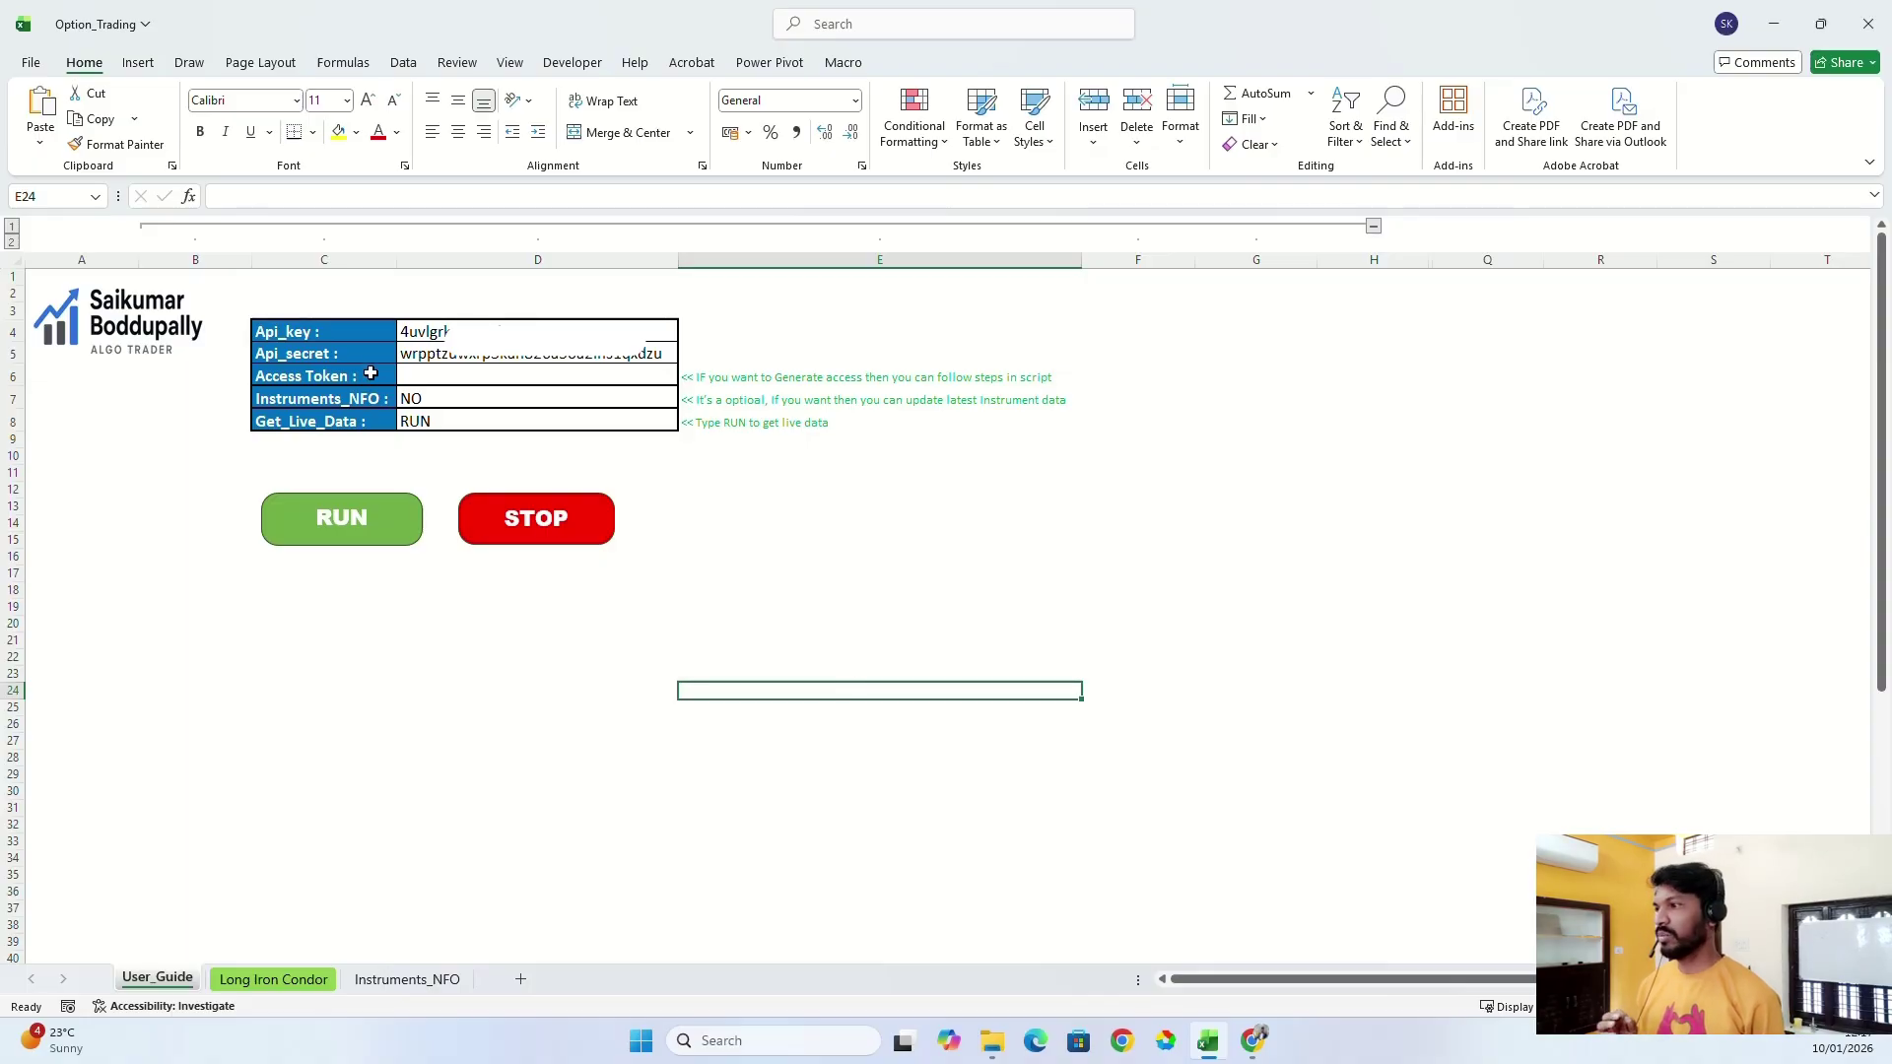
drag(364, 341, 452, 356)
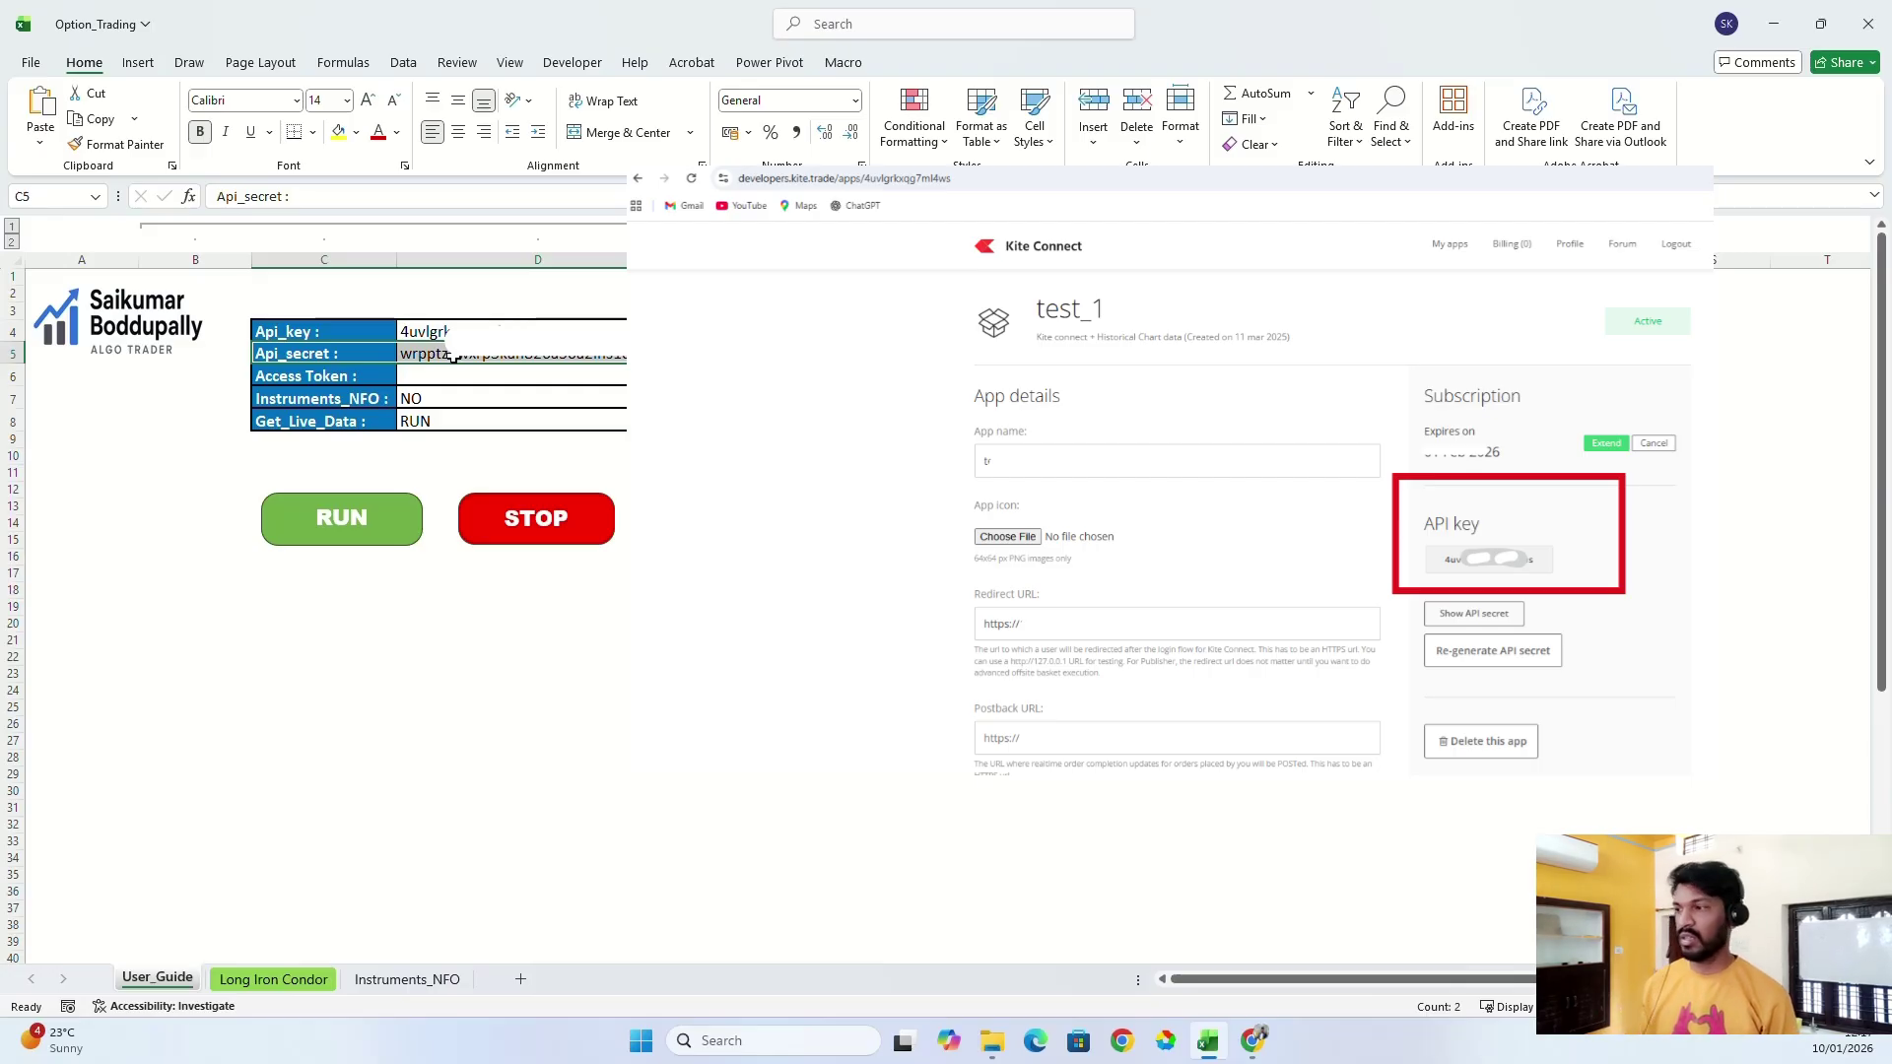
drag(376, 375, 443, 377)
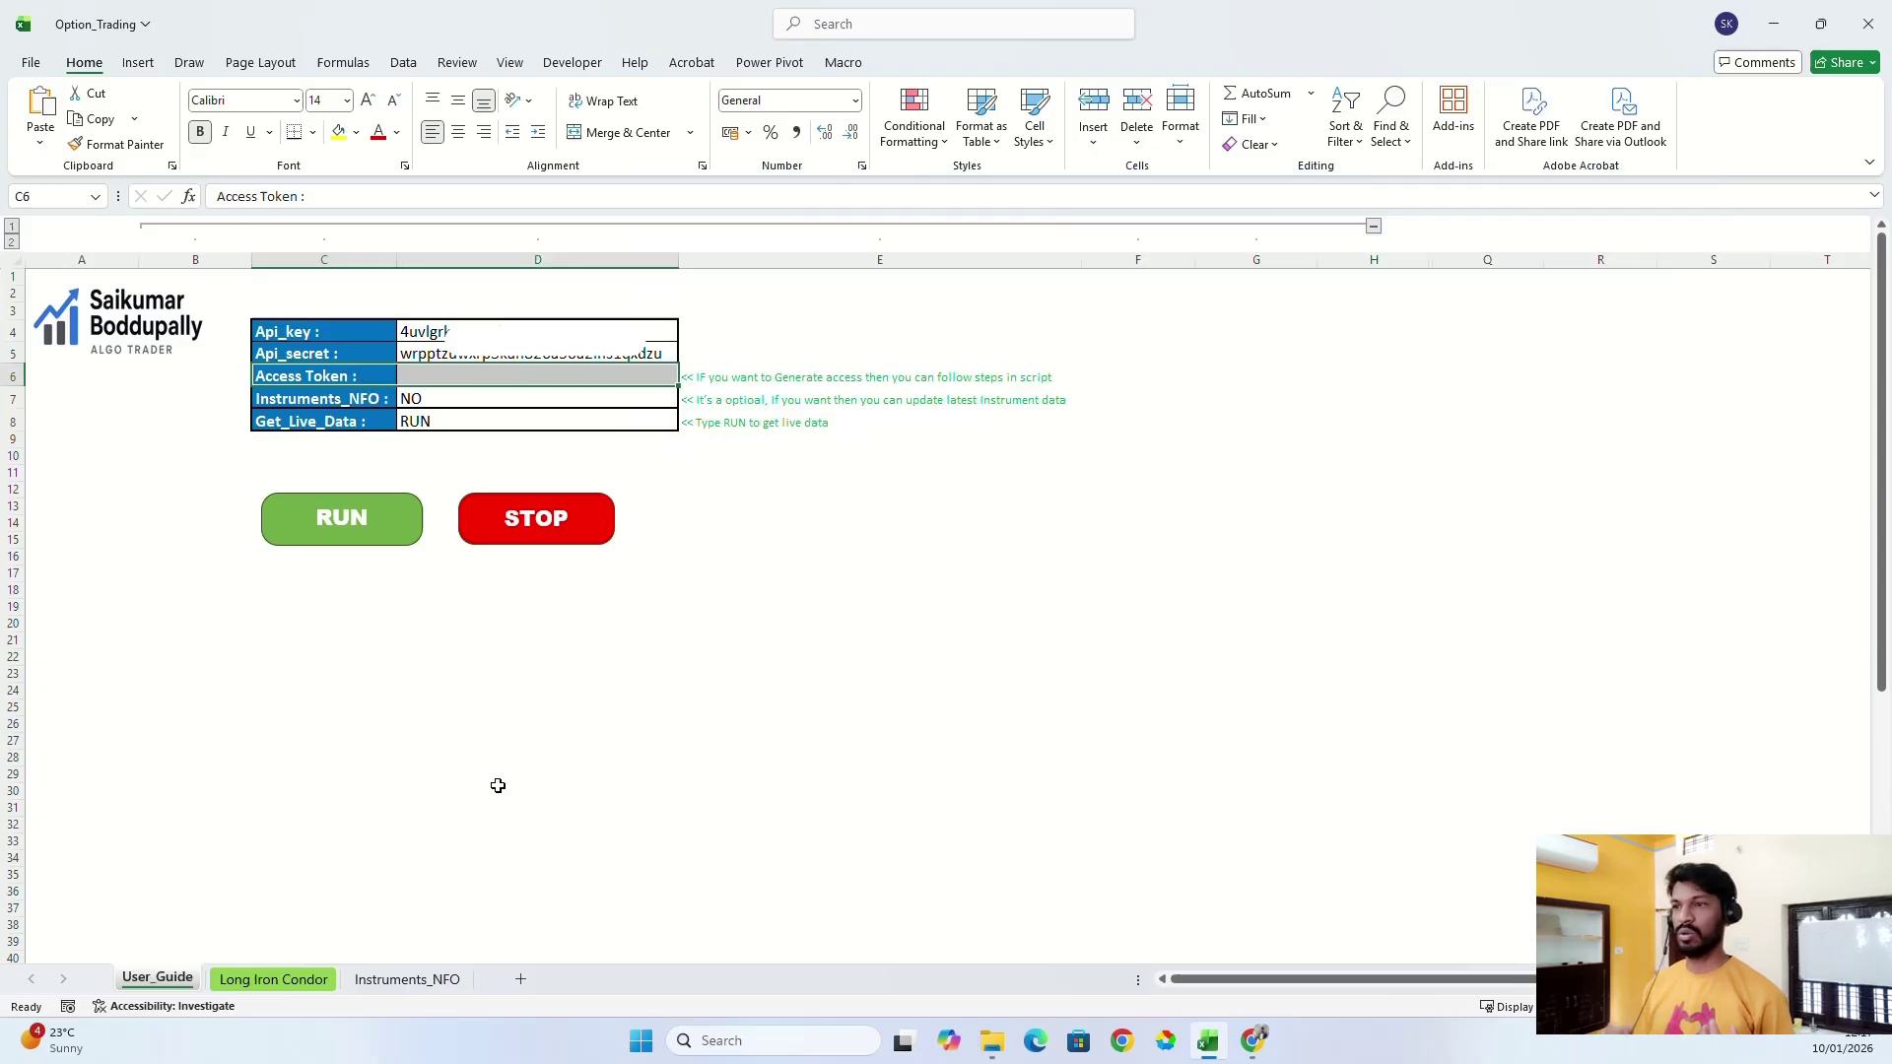
click(512, 380)
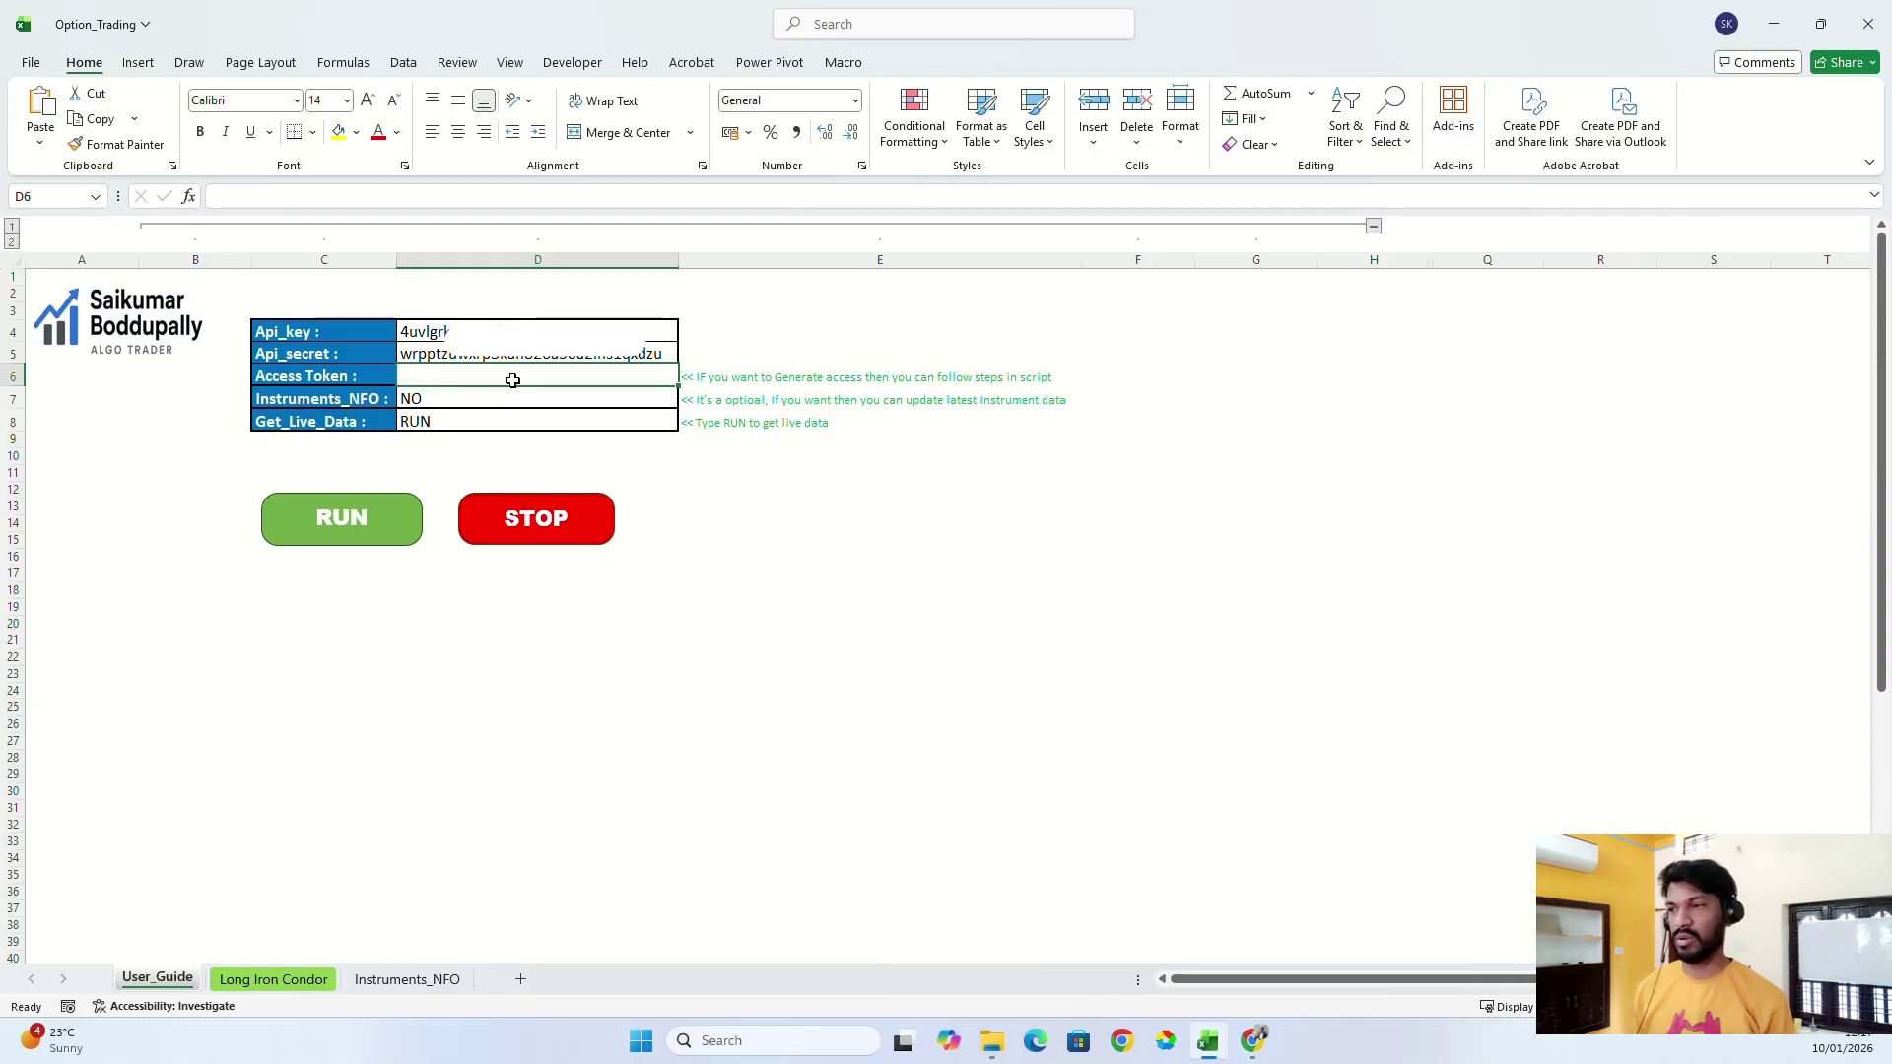
click(400, 775)
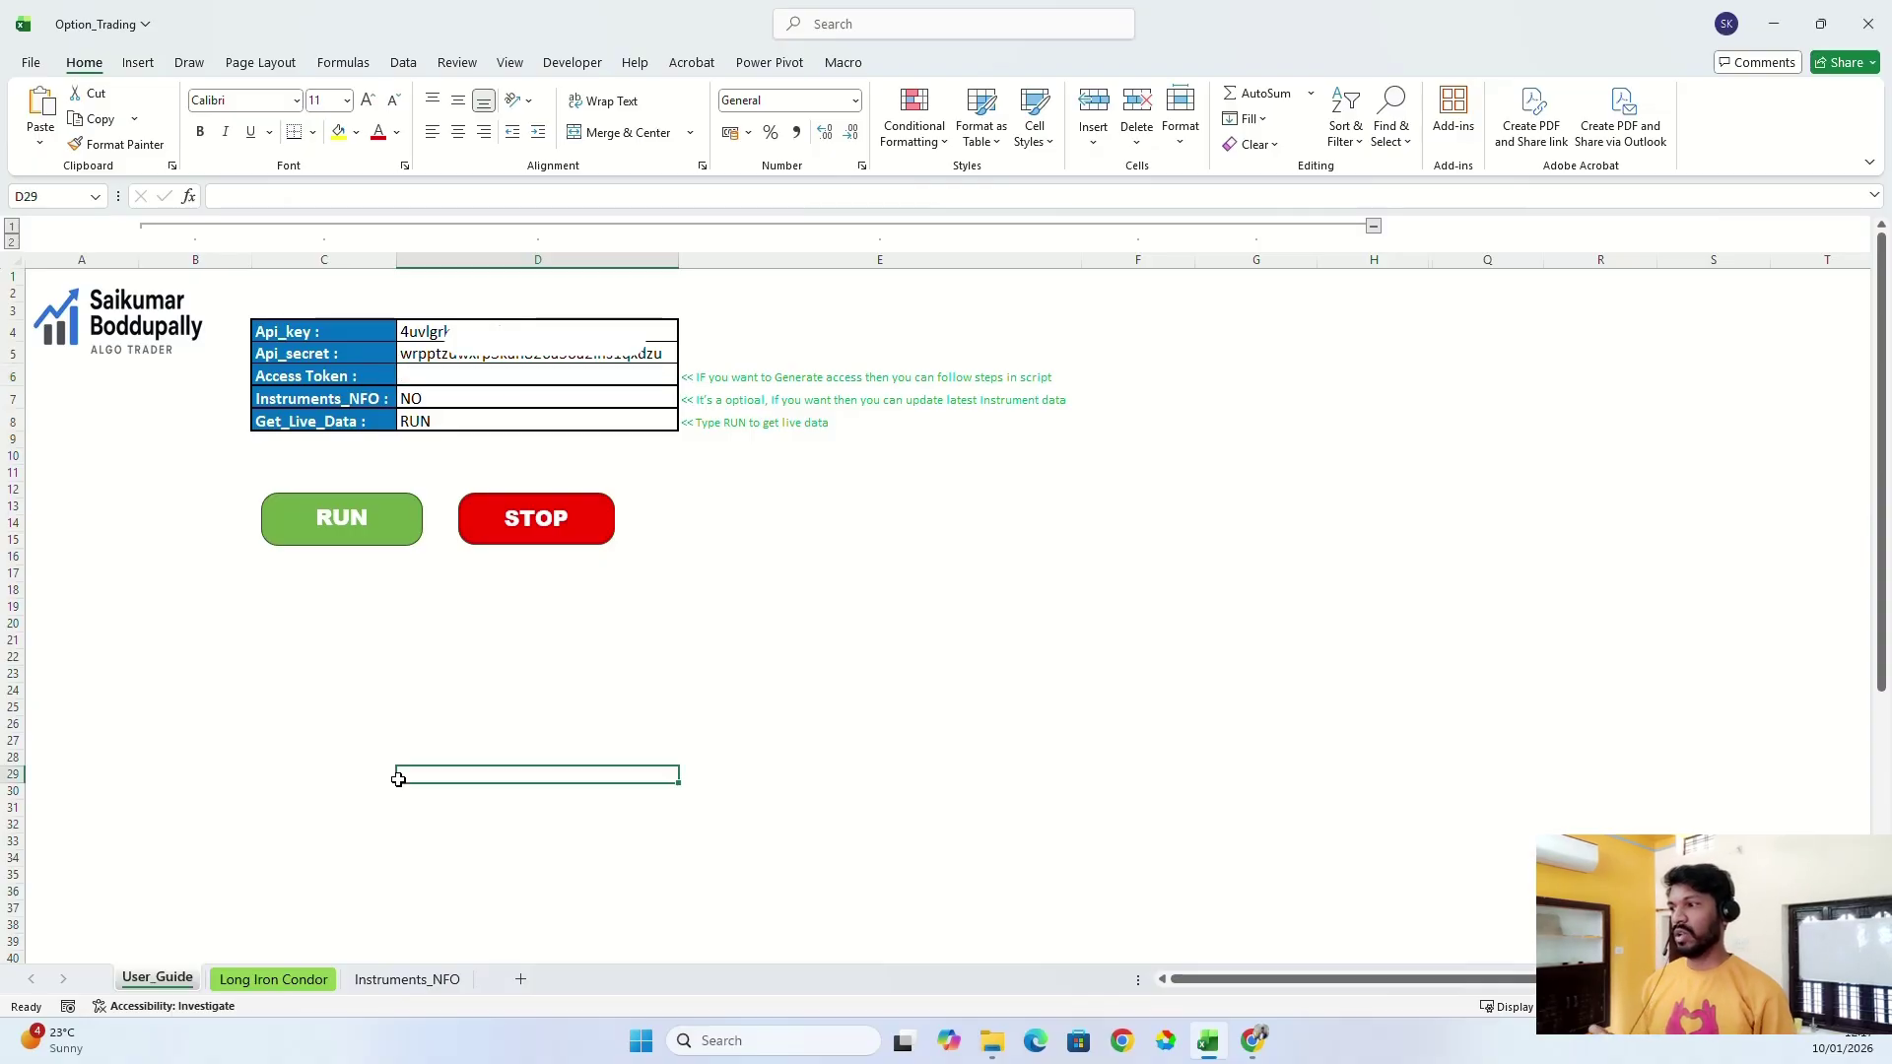
click(355, 371)
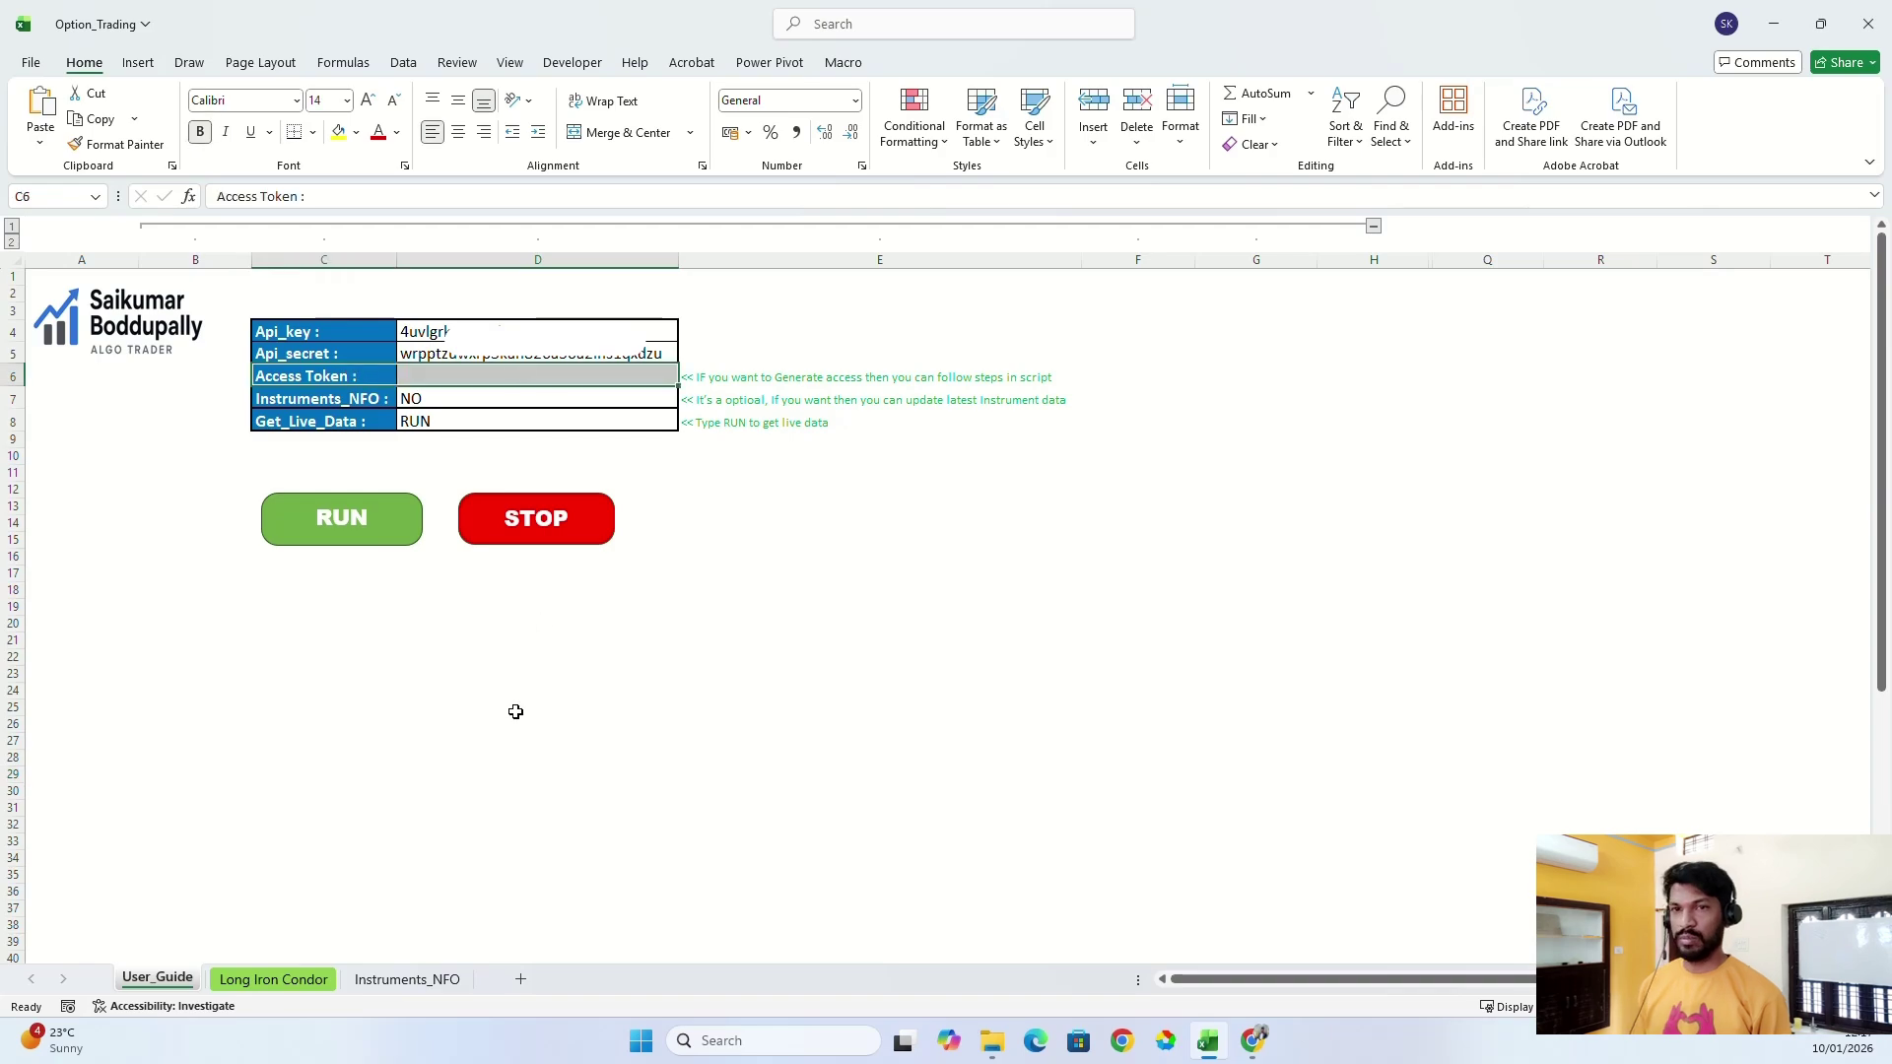
click(453, 768)
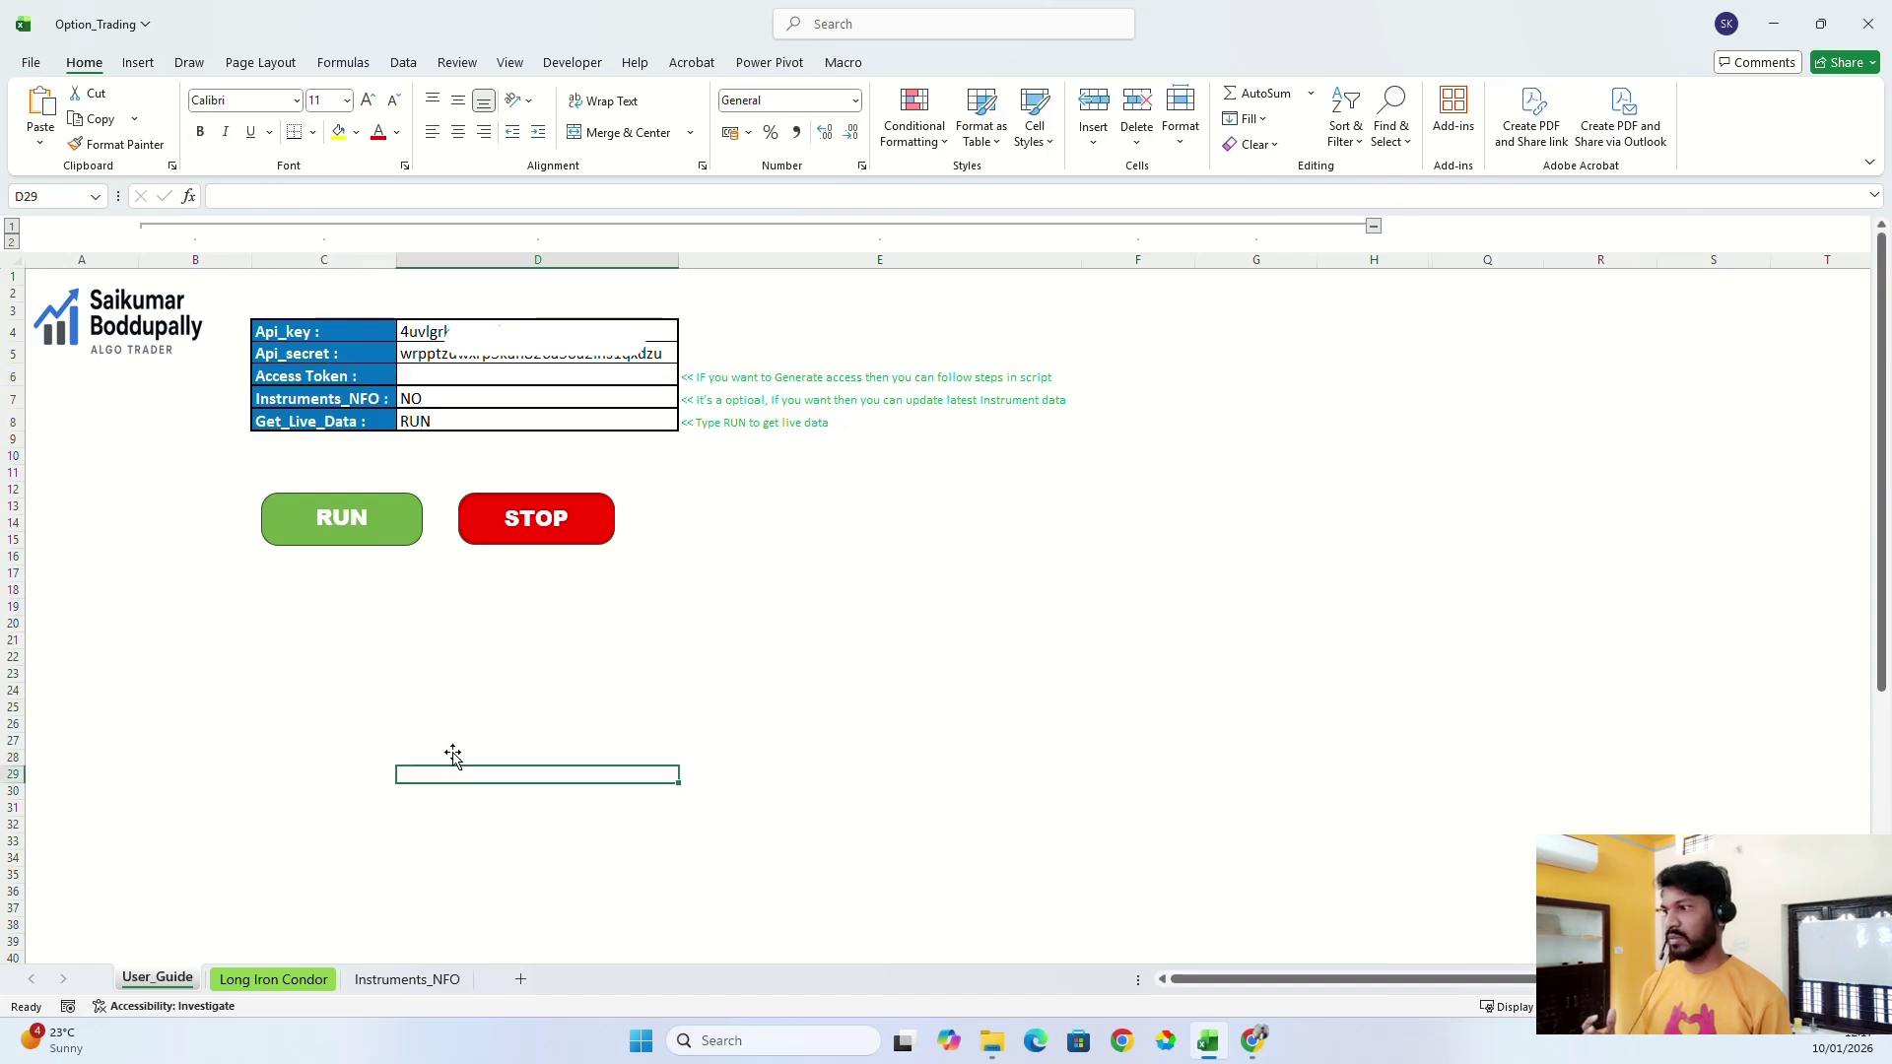
Start the live data script and answer y to generate a new access token.
click(352, 534)
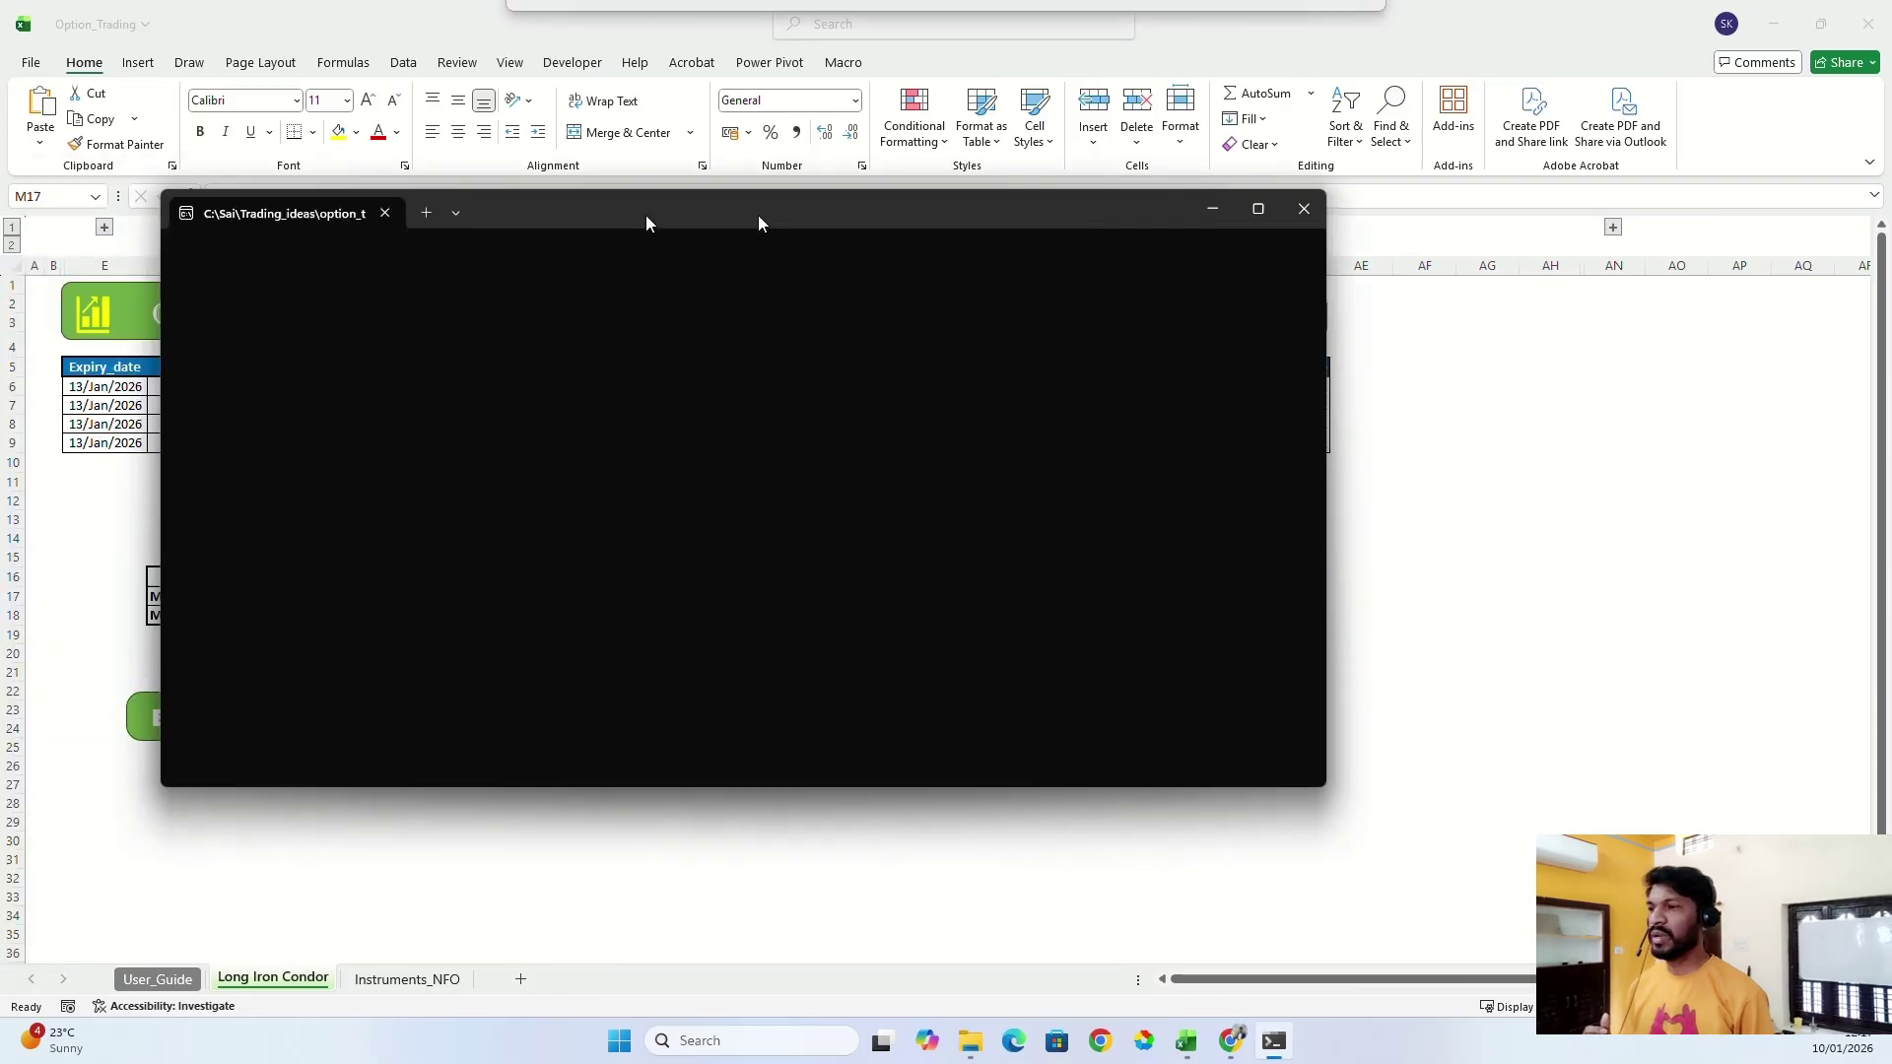
drag(759, 215, 871, 243)
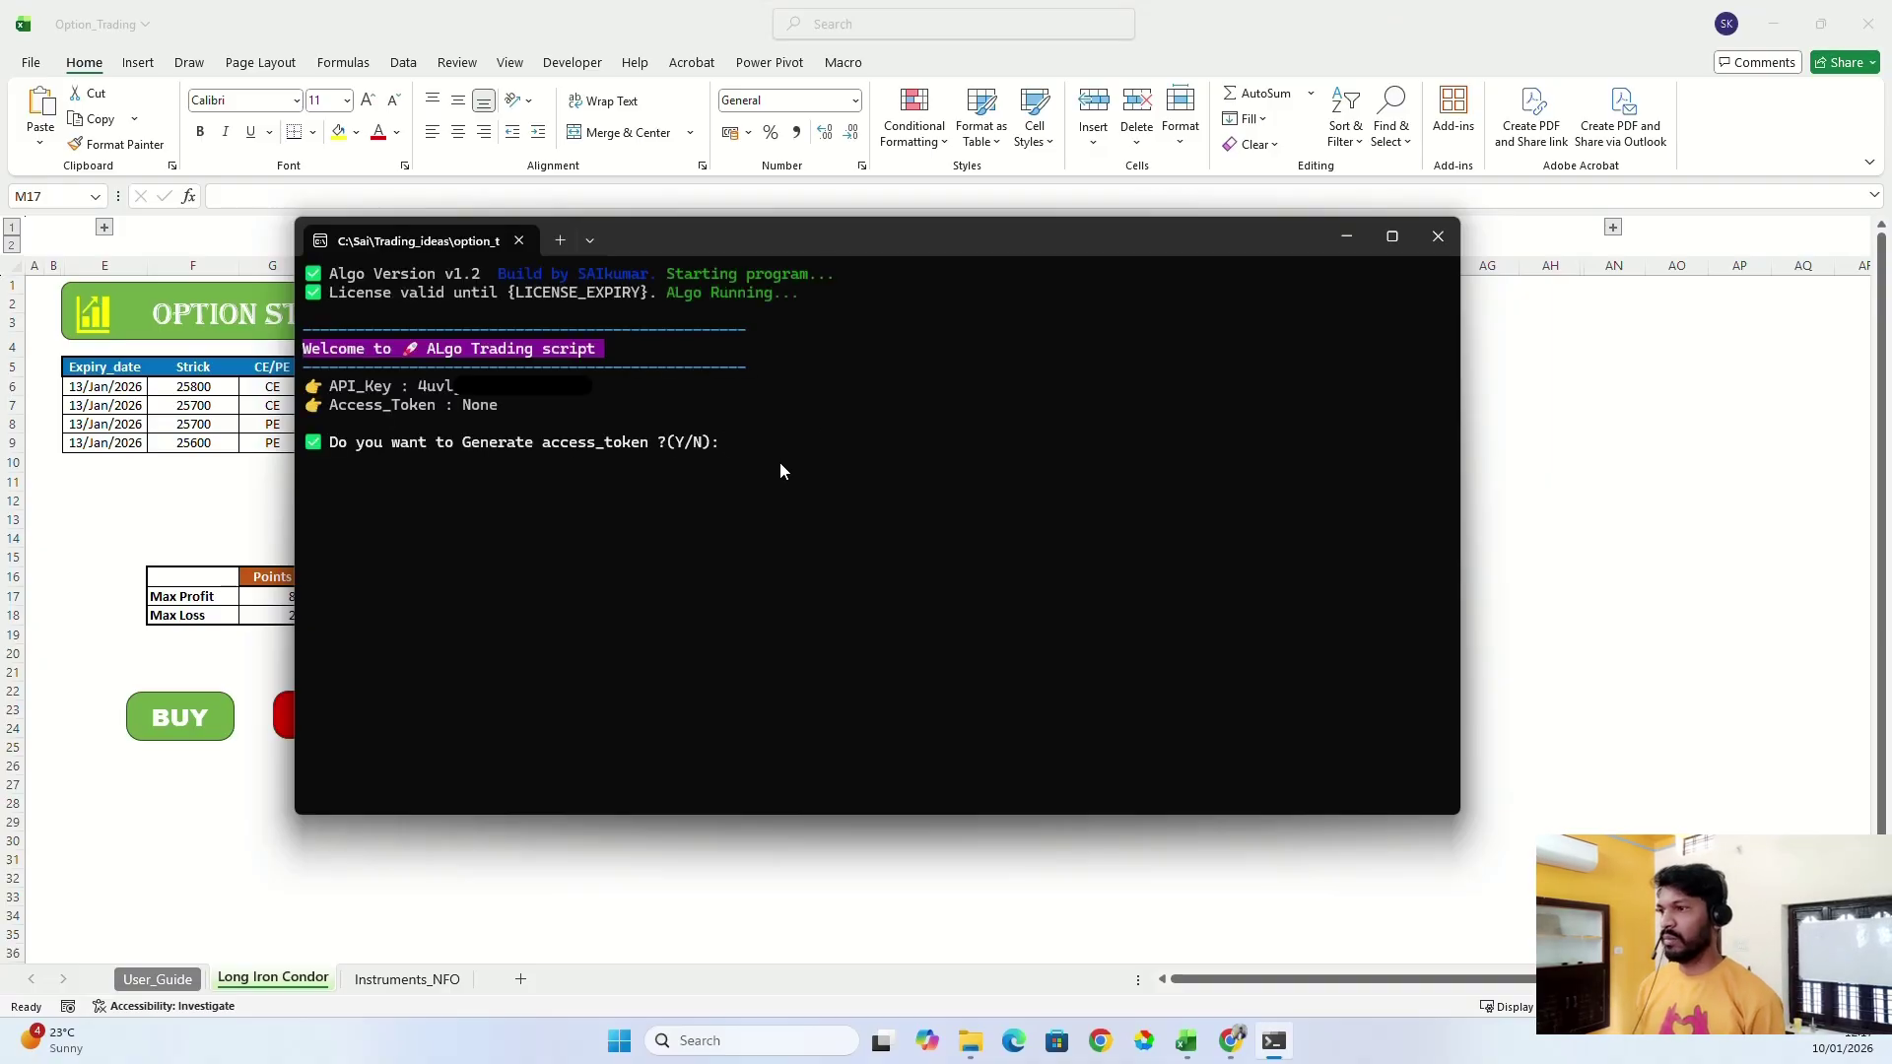
drag(814, 227, 836, 227)
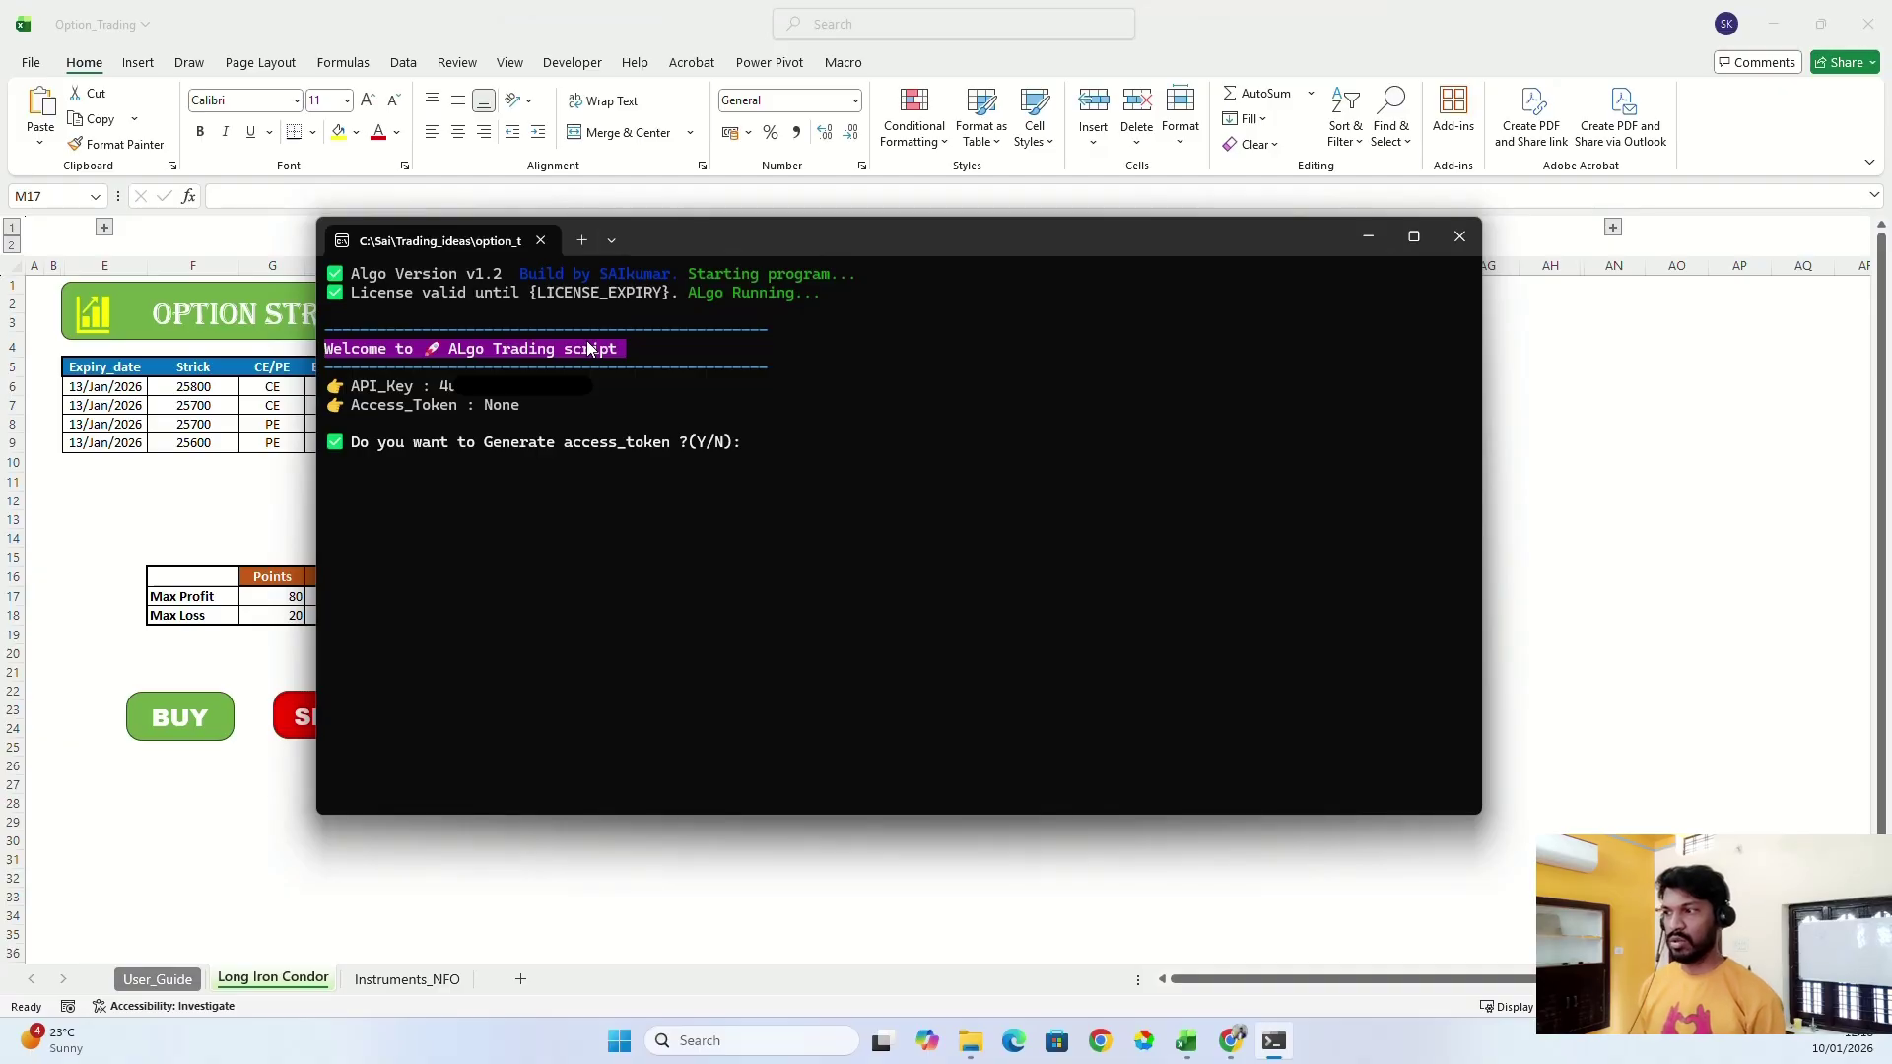
drag(351, 387, 541, 395)
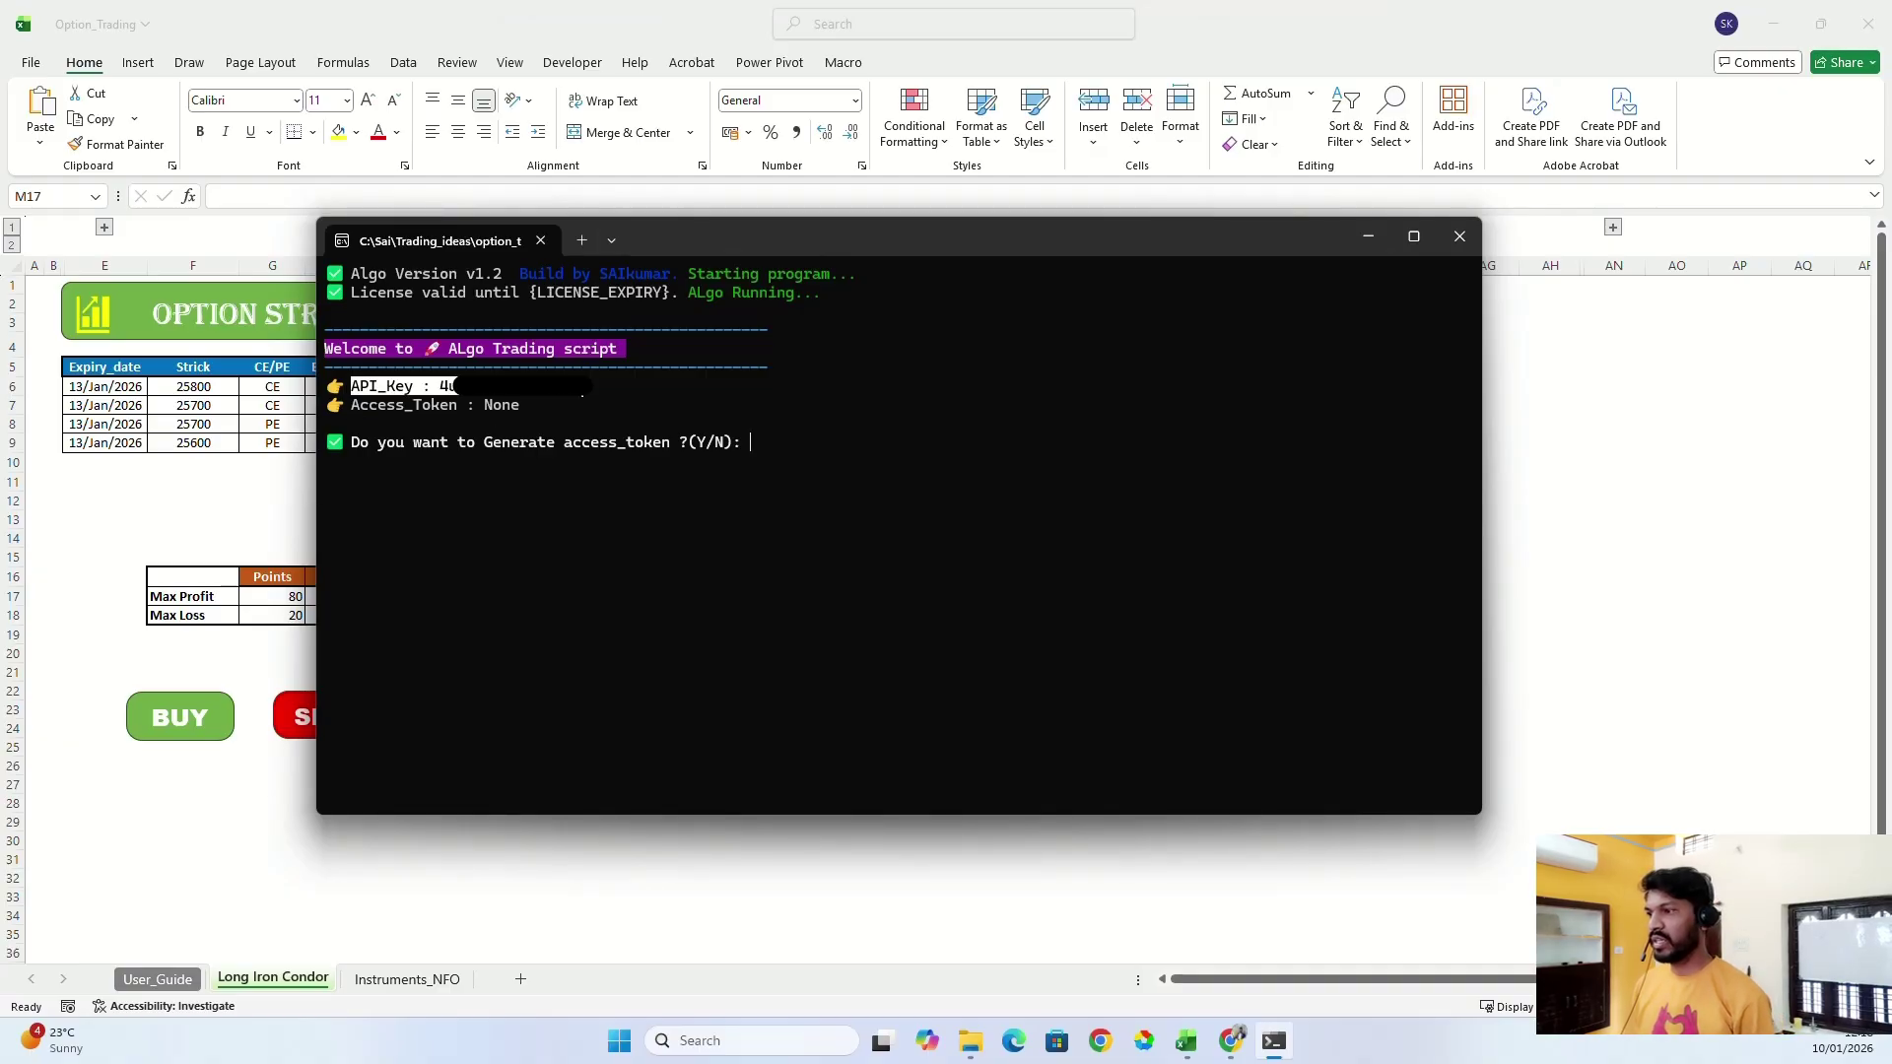
drag(352, 406, 515, 412)
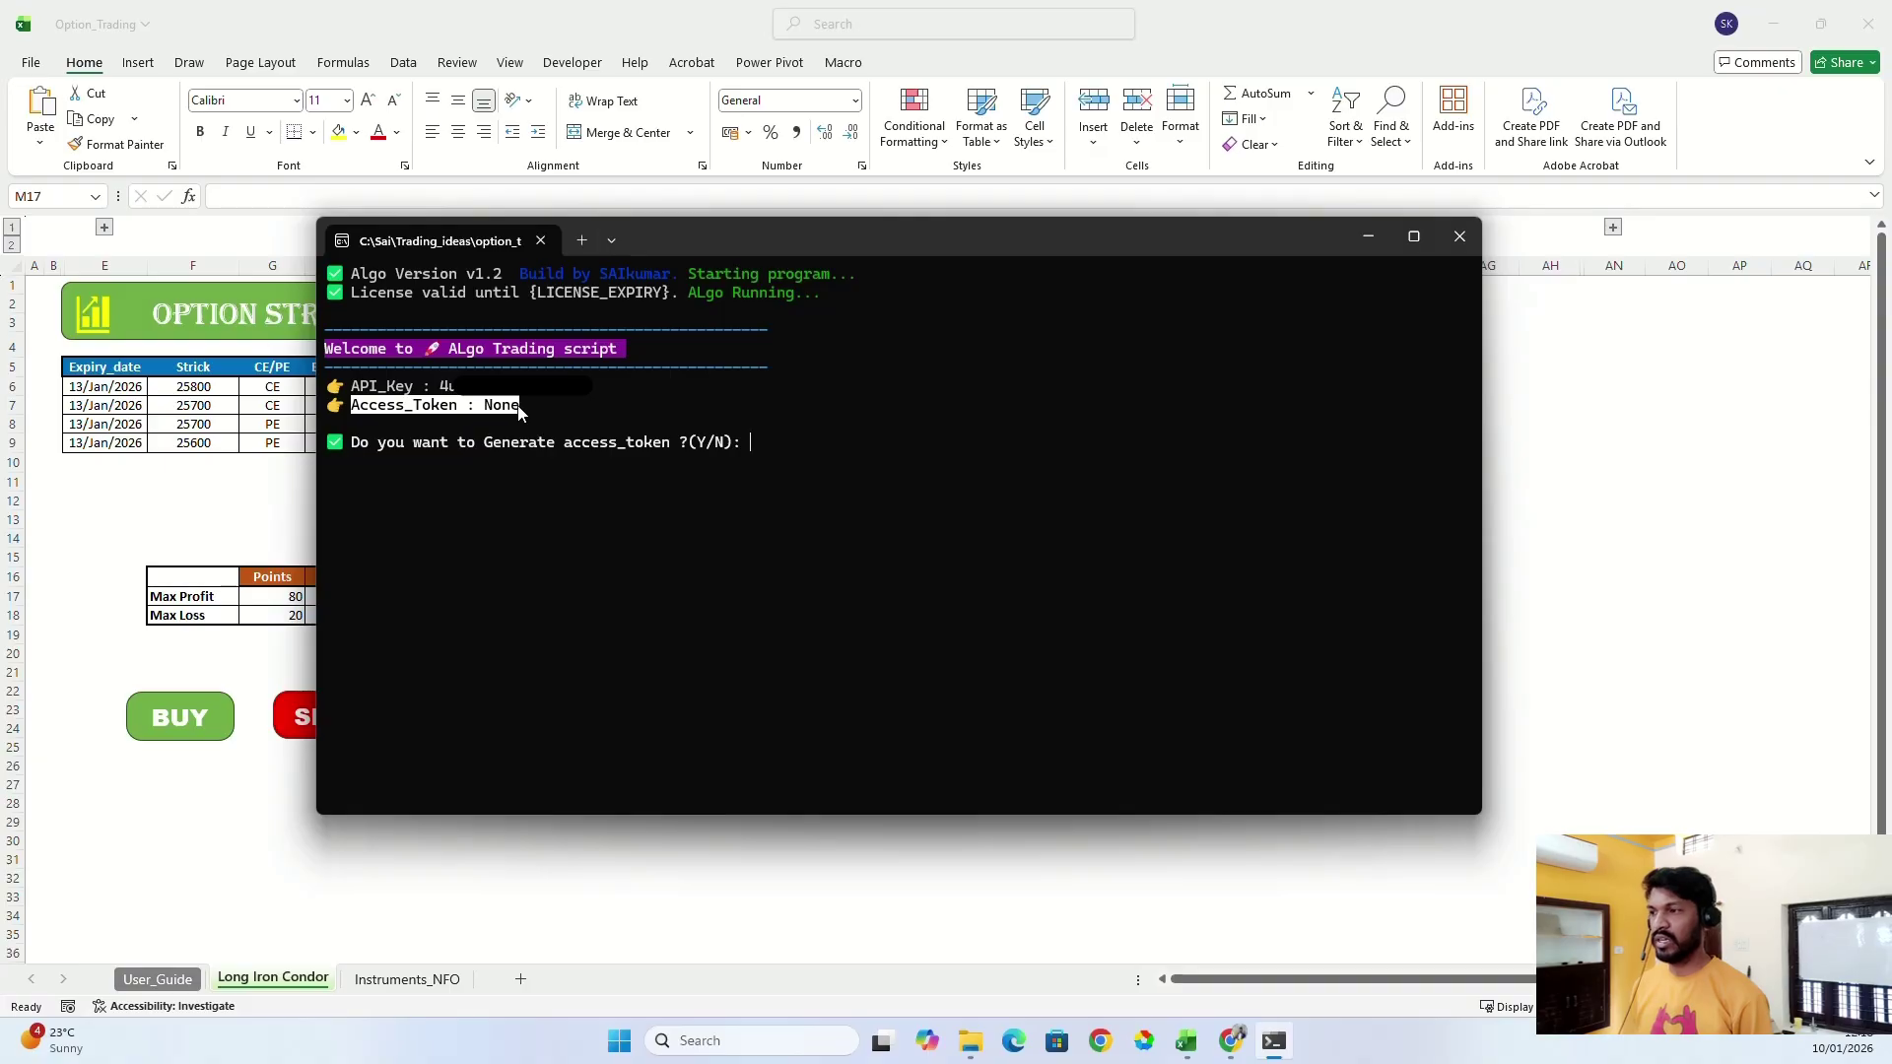
drag(352, 445, 749, 445)
click(749, 446)
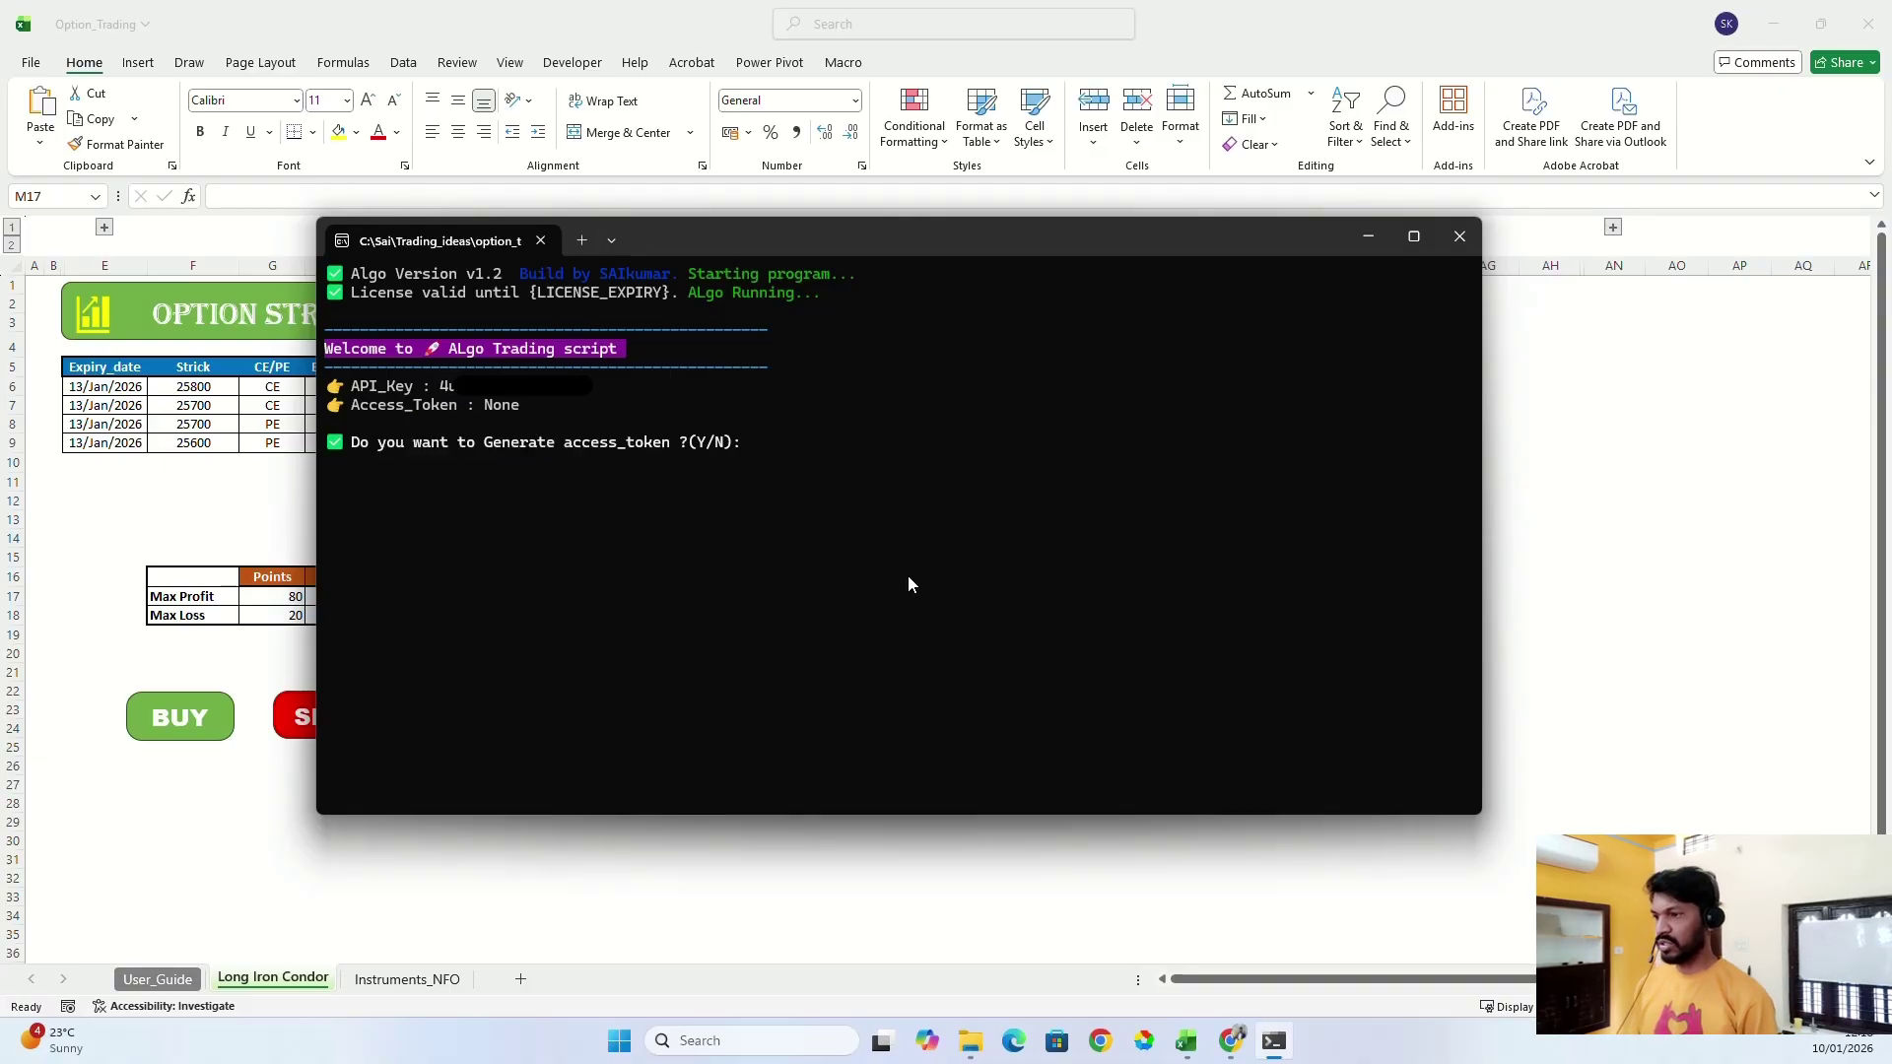
text(y)
key(Return)
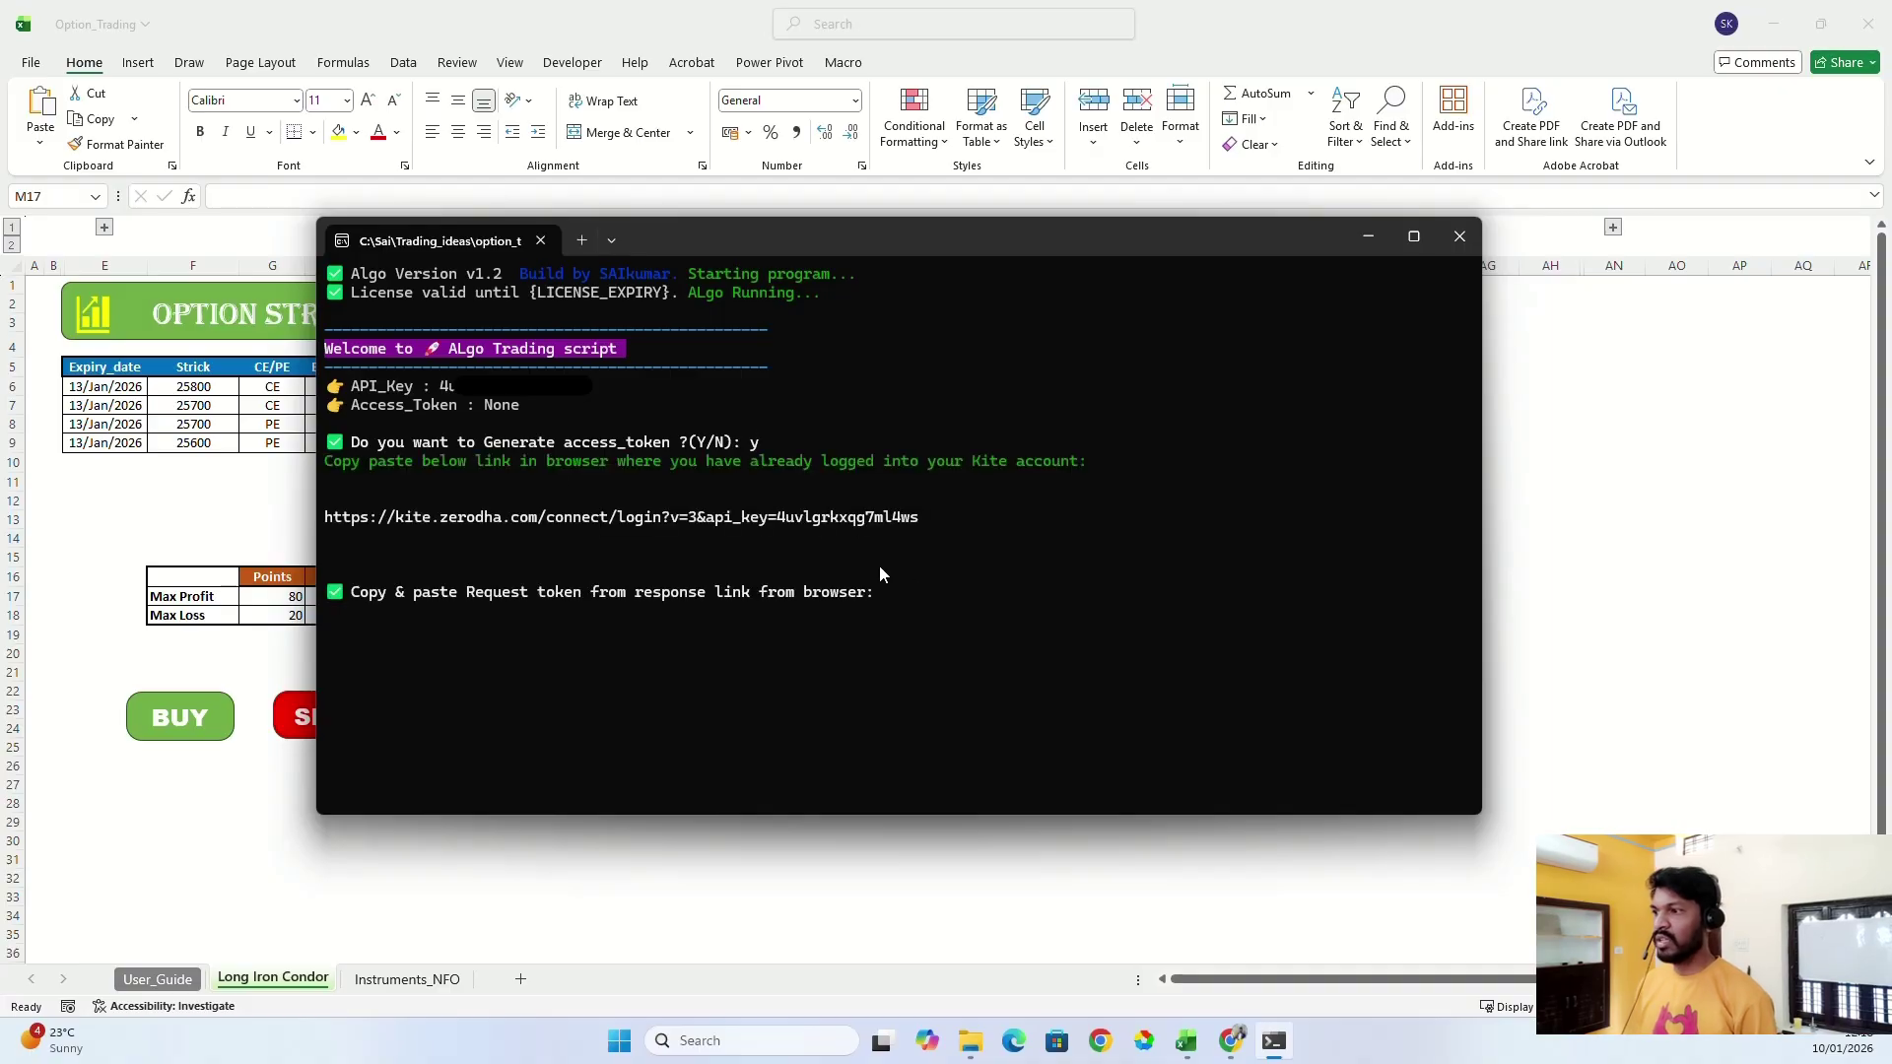
Copy the Kite login link printed by the script.
drag(325, 461, 1044, 471)
click(752, 519)
drag(327, 517, 915, 523)
key(ctrl+c)
Open the copied Kite login link in a new browser tab.
click(1232, 1041)
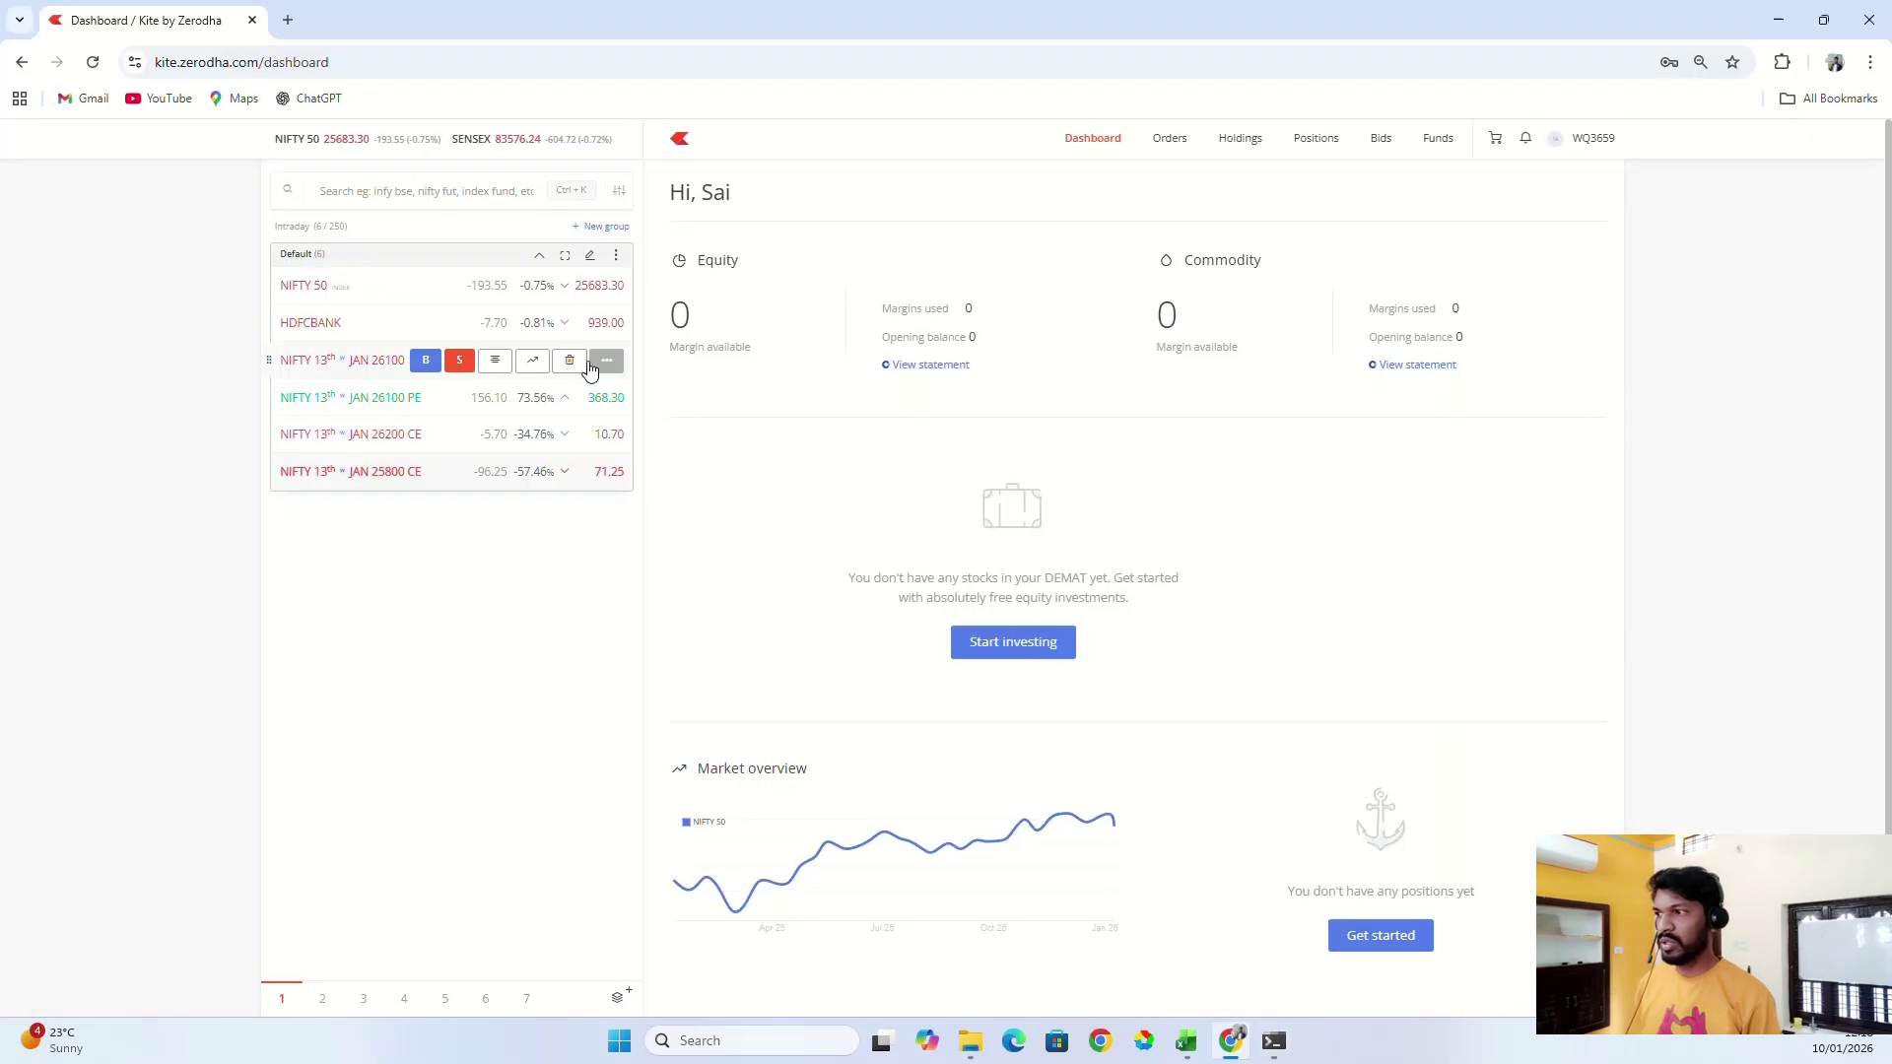
click(286, 20)
key(ctrl+v)
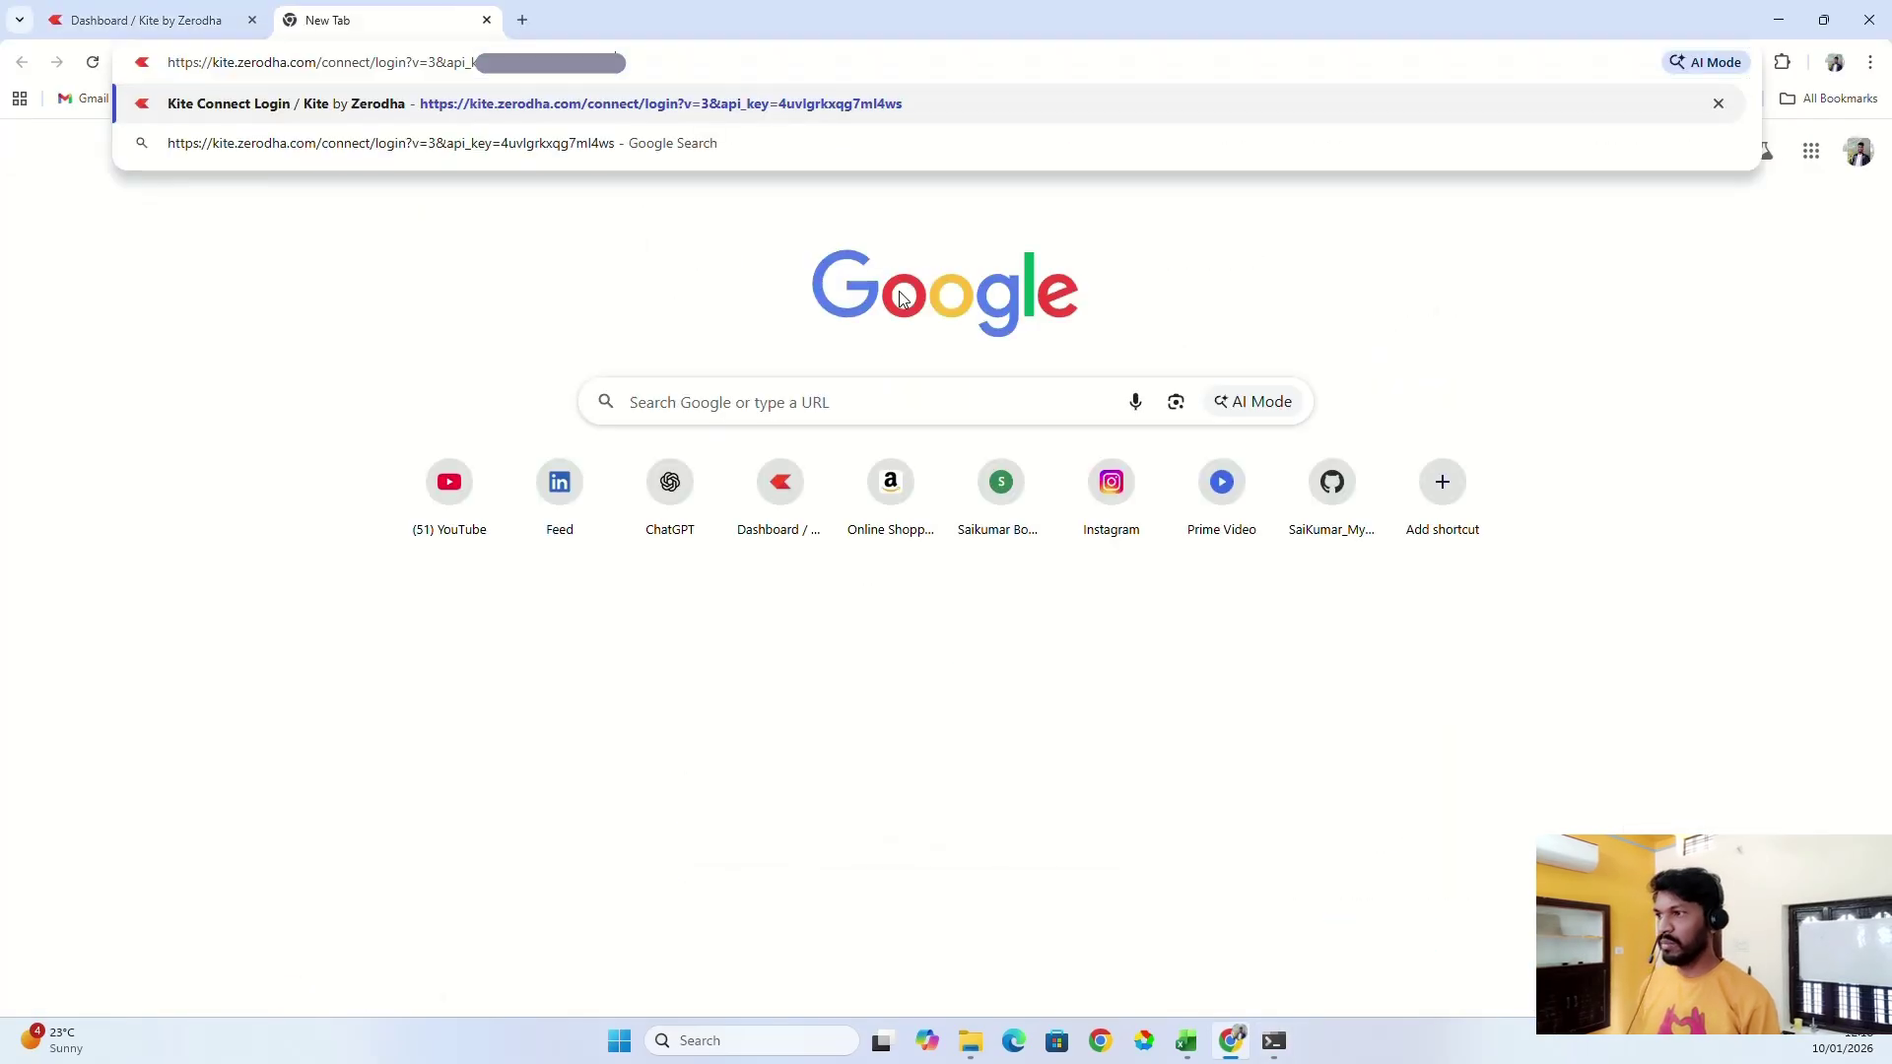
key(Return)
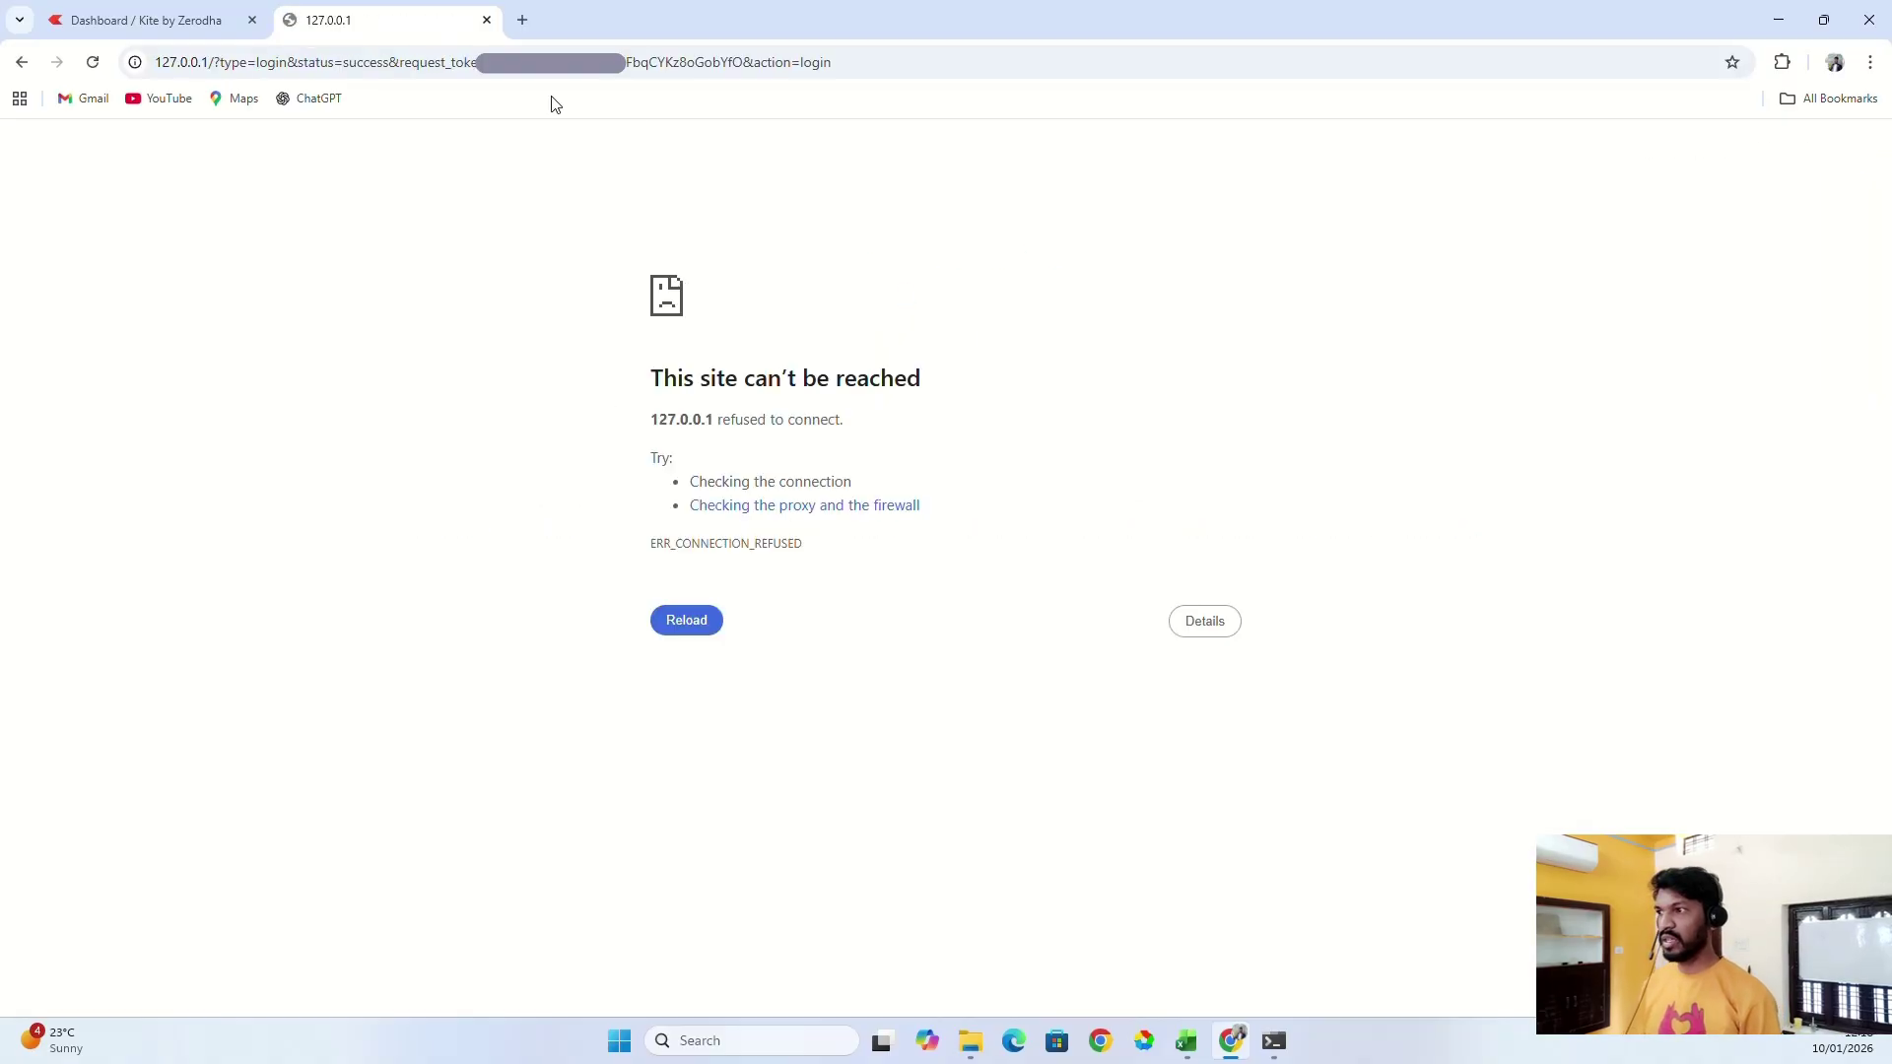
Select the request token in the 127.0.0.1 redirect address.
drag(395, 62, 900, 63)
click(911, 65)
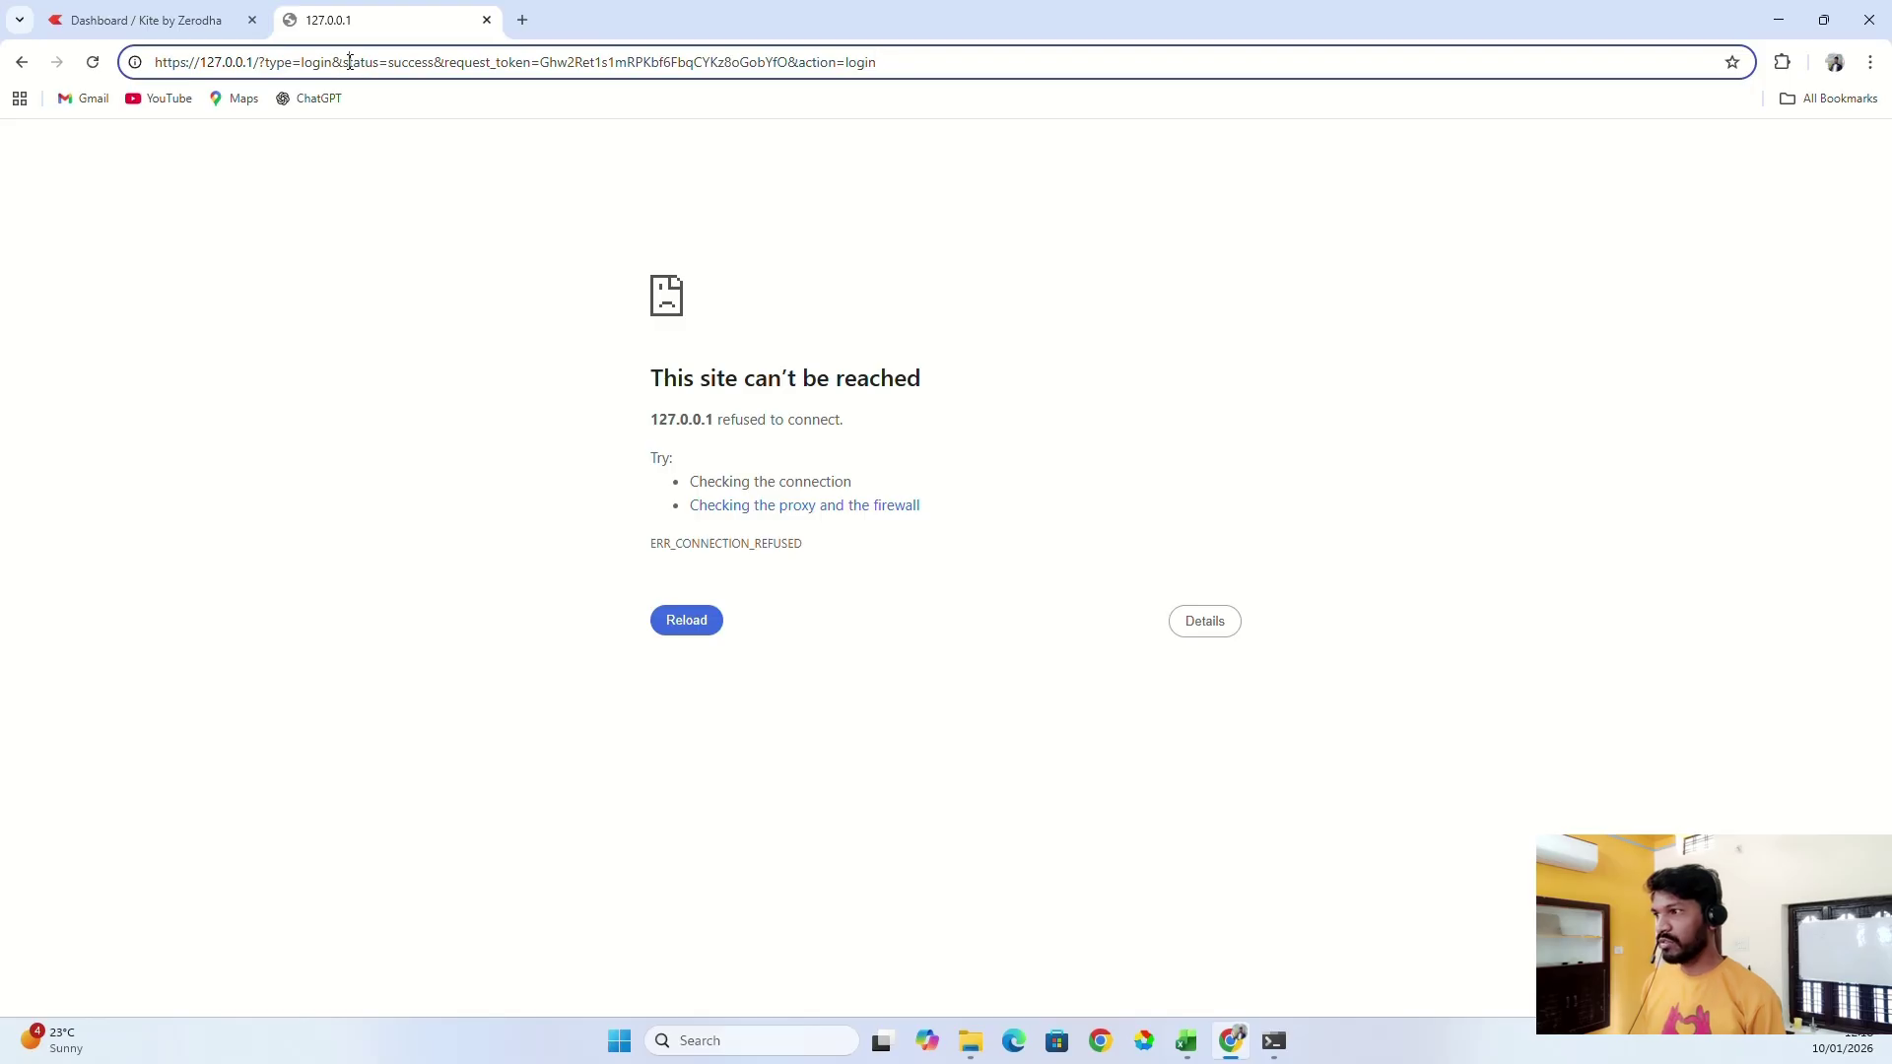
drag(347, 62, 791, 63)
key(ctrl+c)
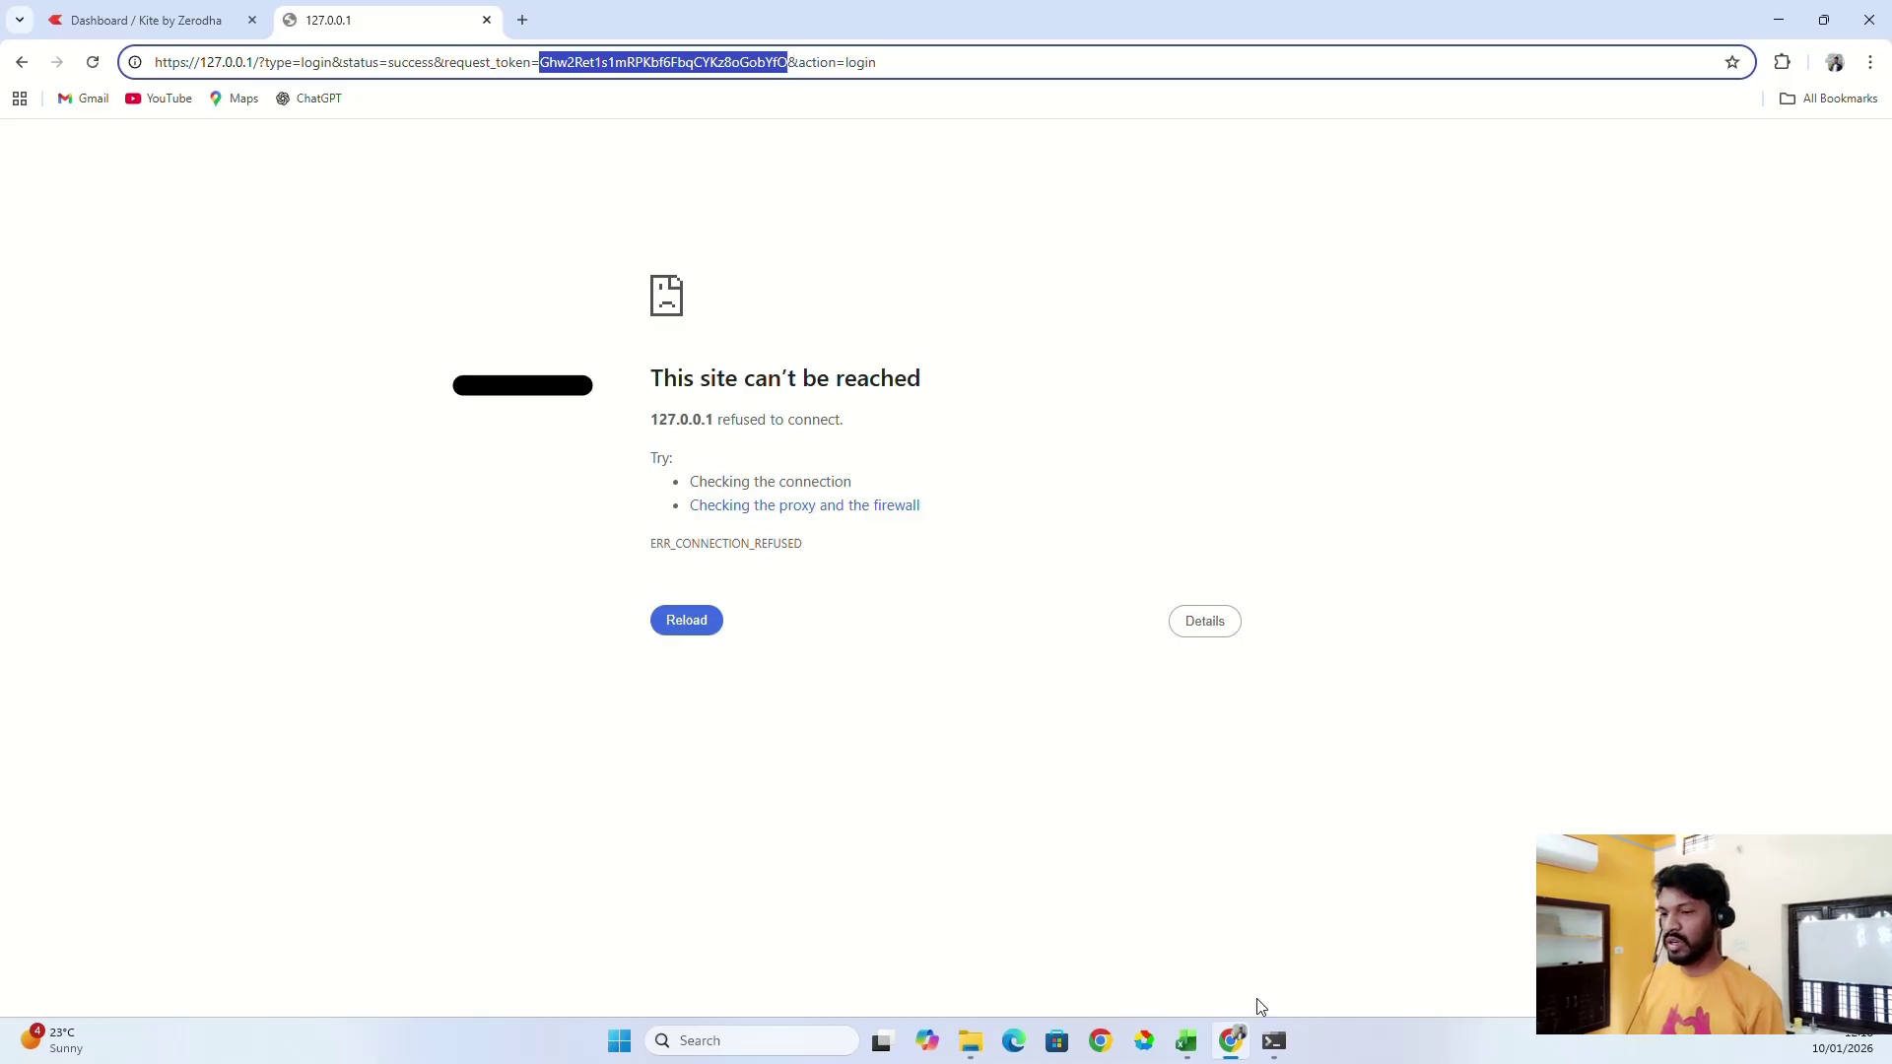
Submit the request token at the script's prompt and select the generated access token.
click(1273, 1041)
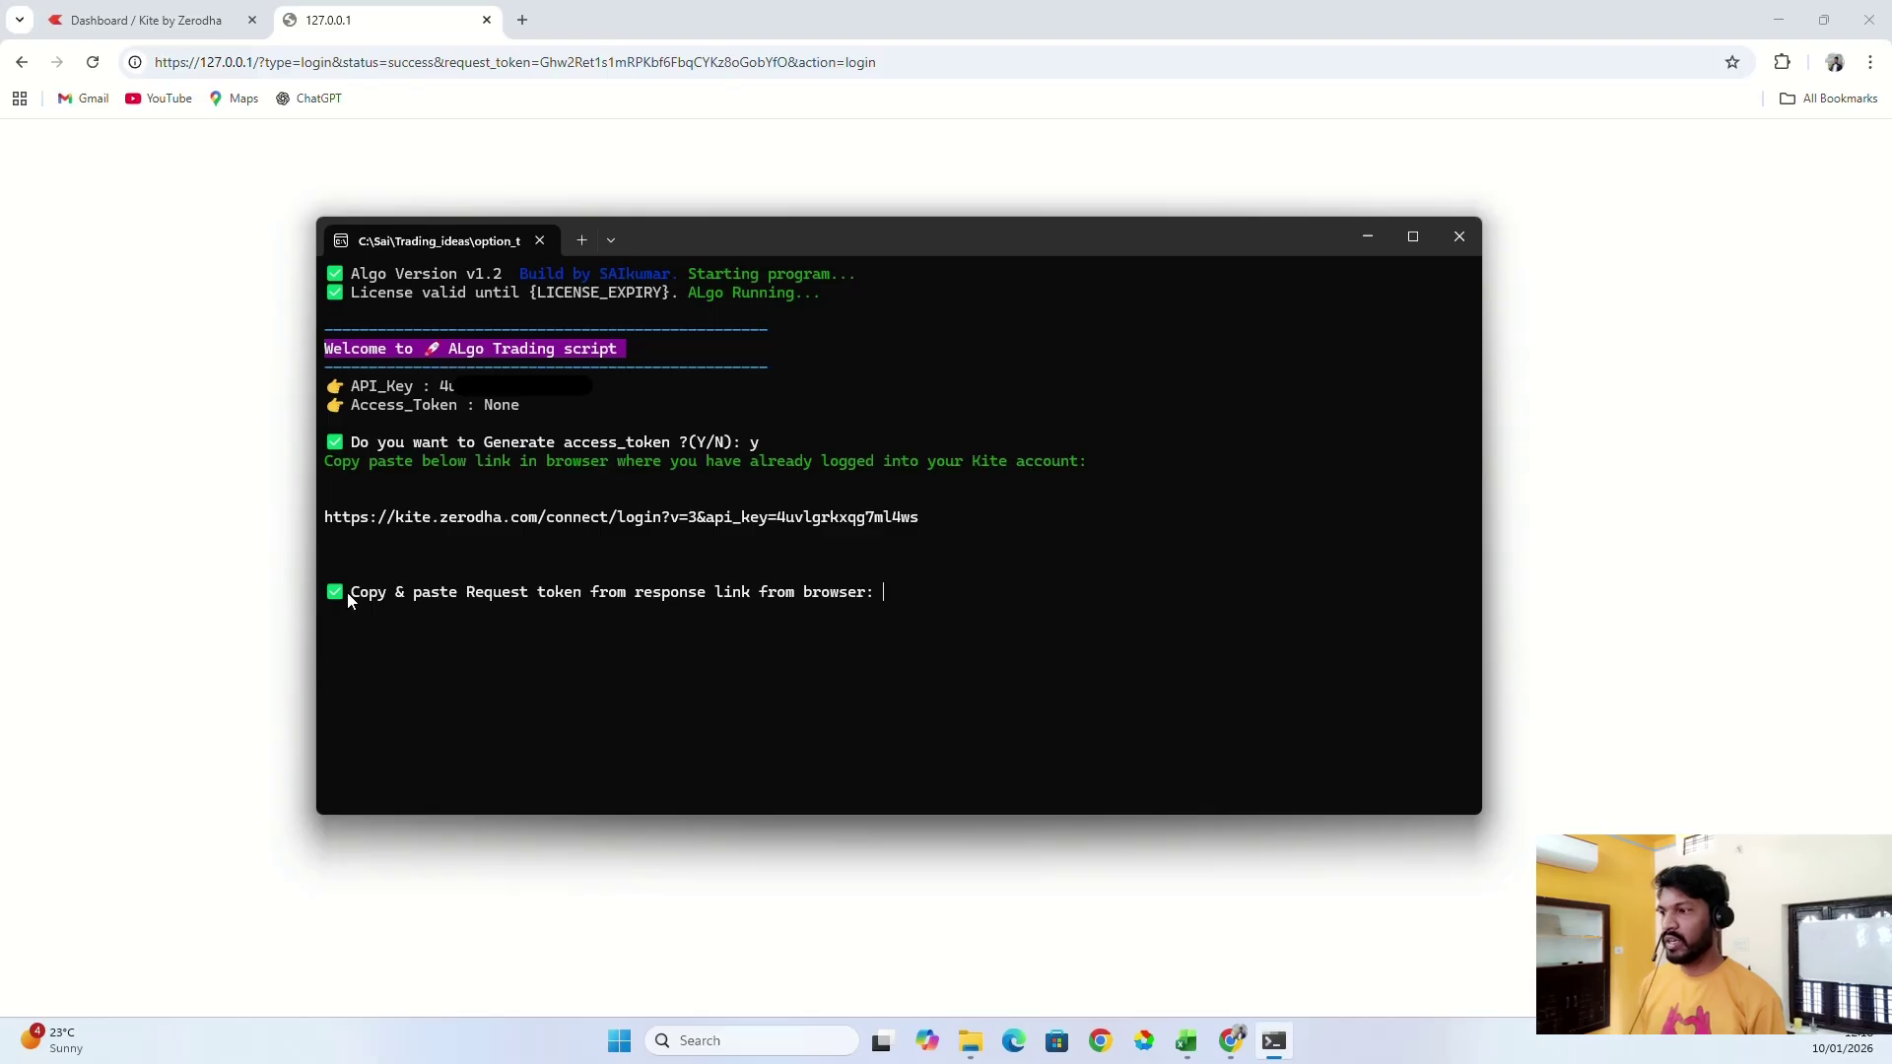
drag(353, 593, 846, 595)
click(920, 593)
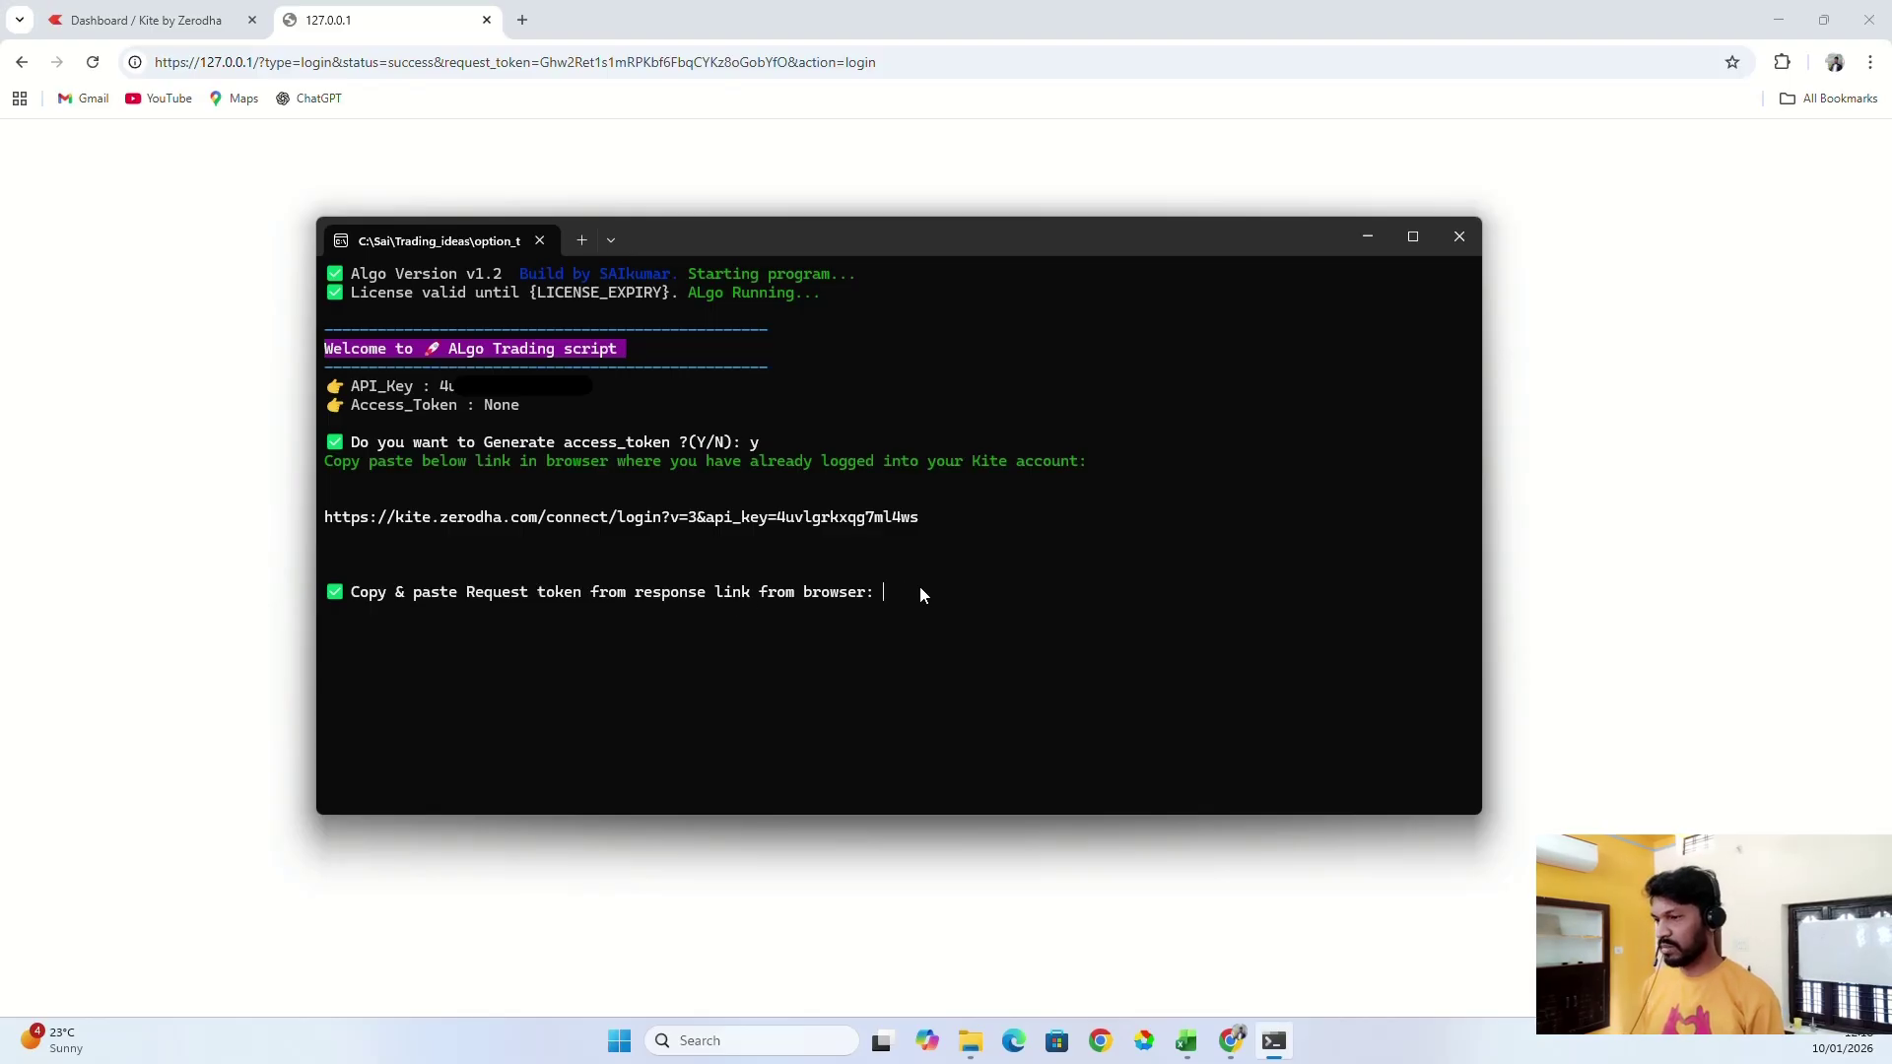
key(ctrl+v)
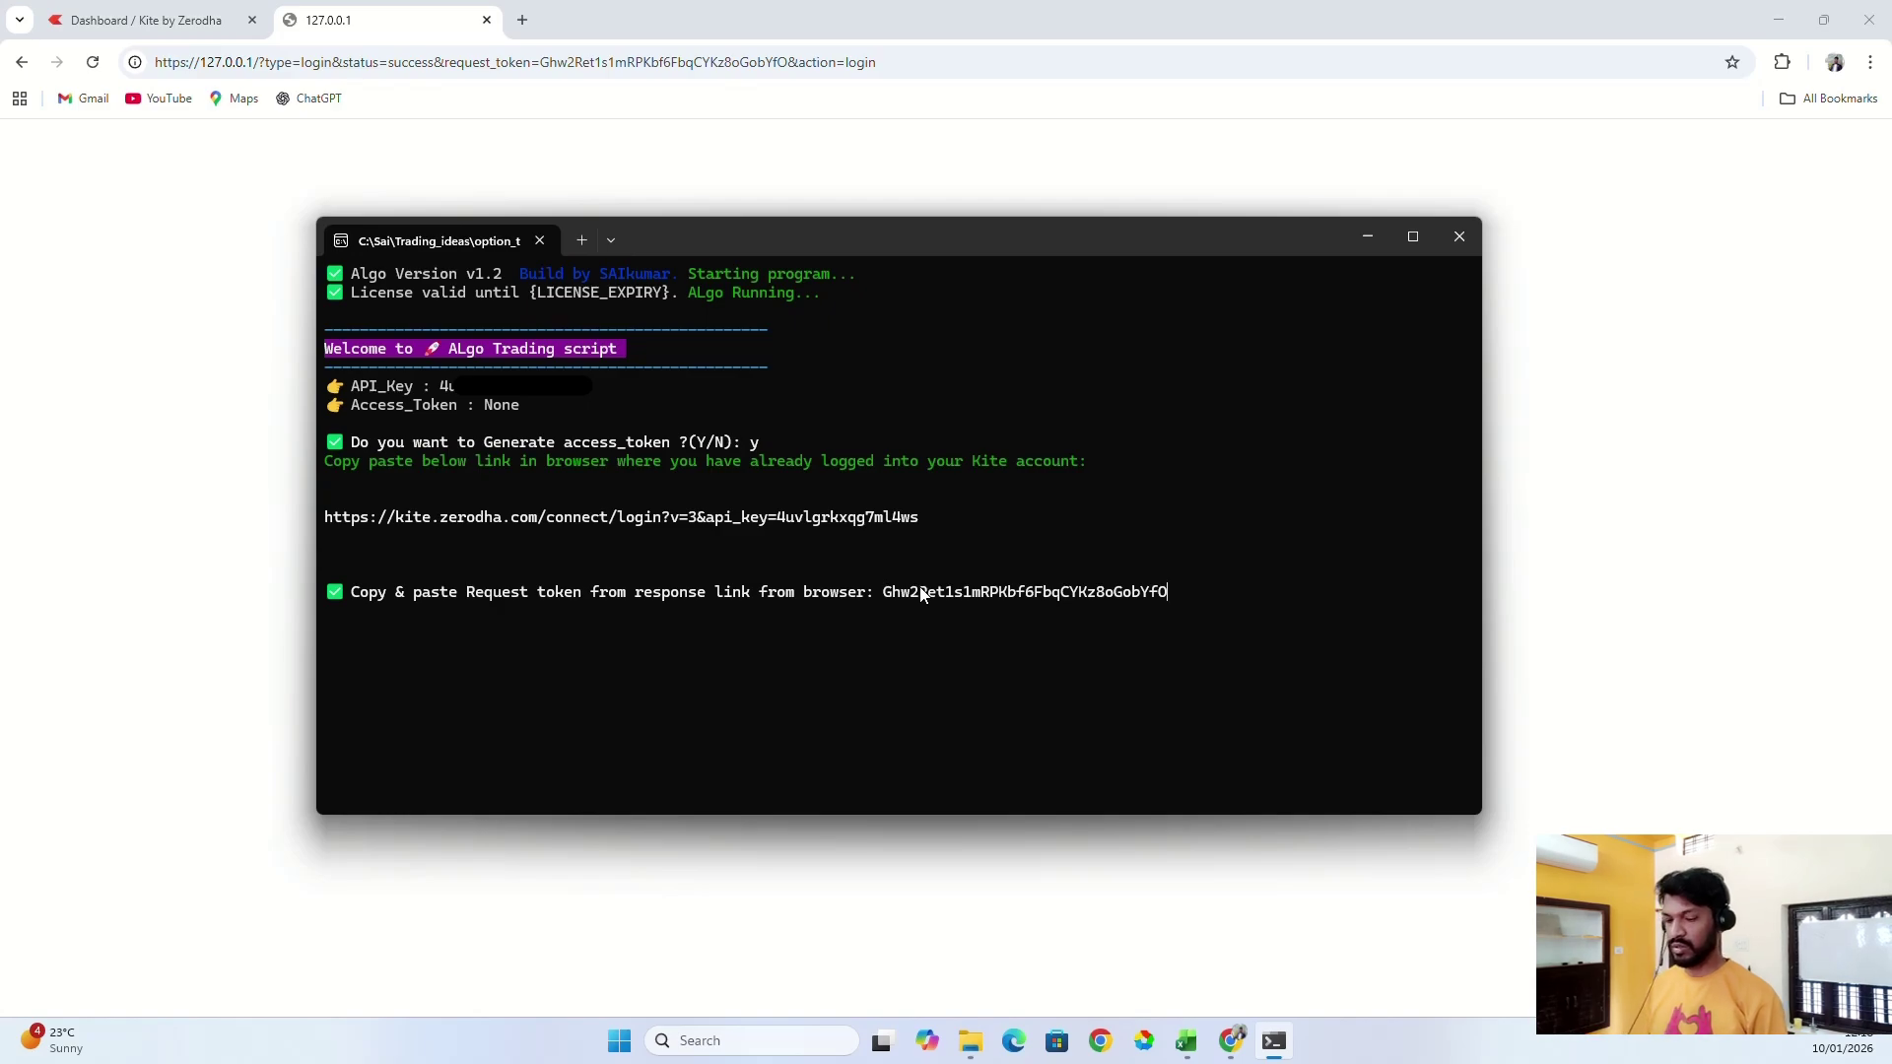
key(Return)
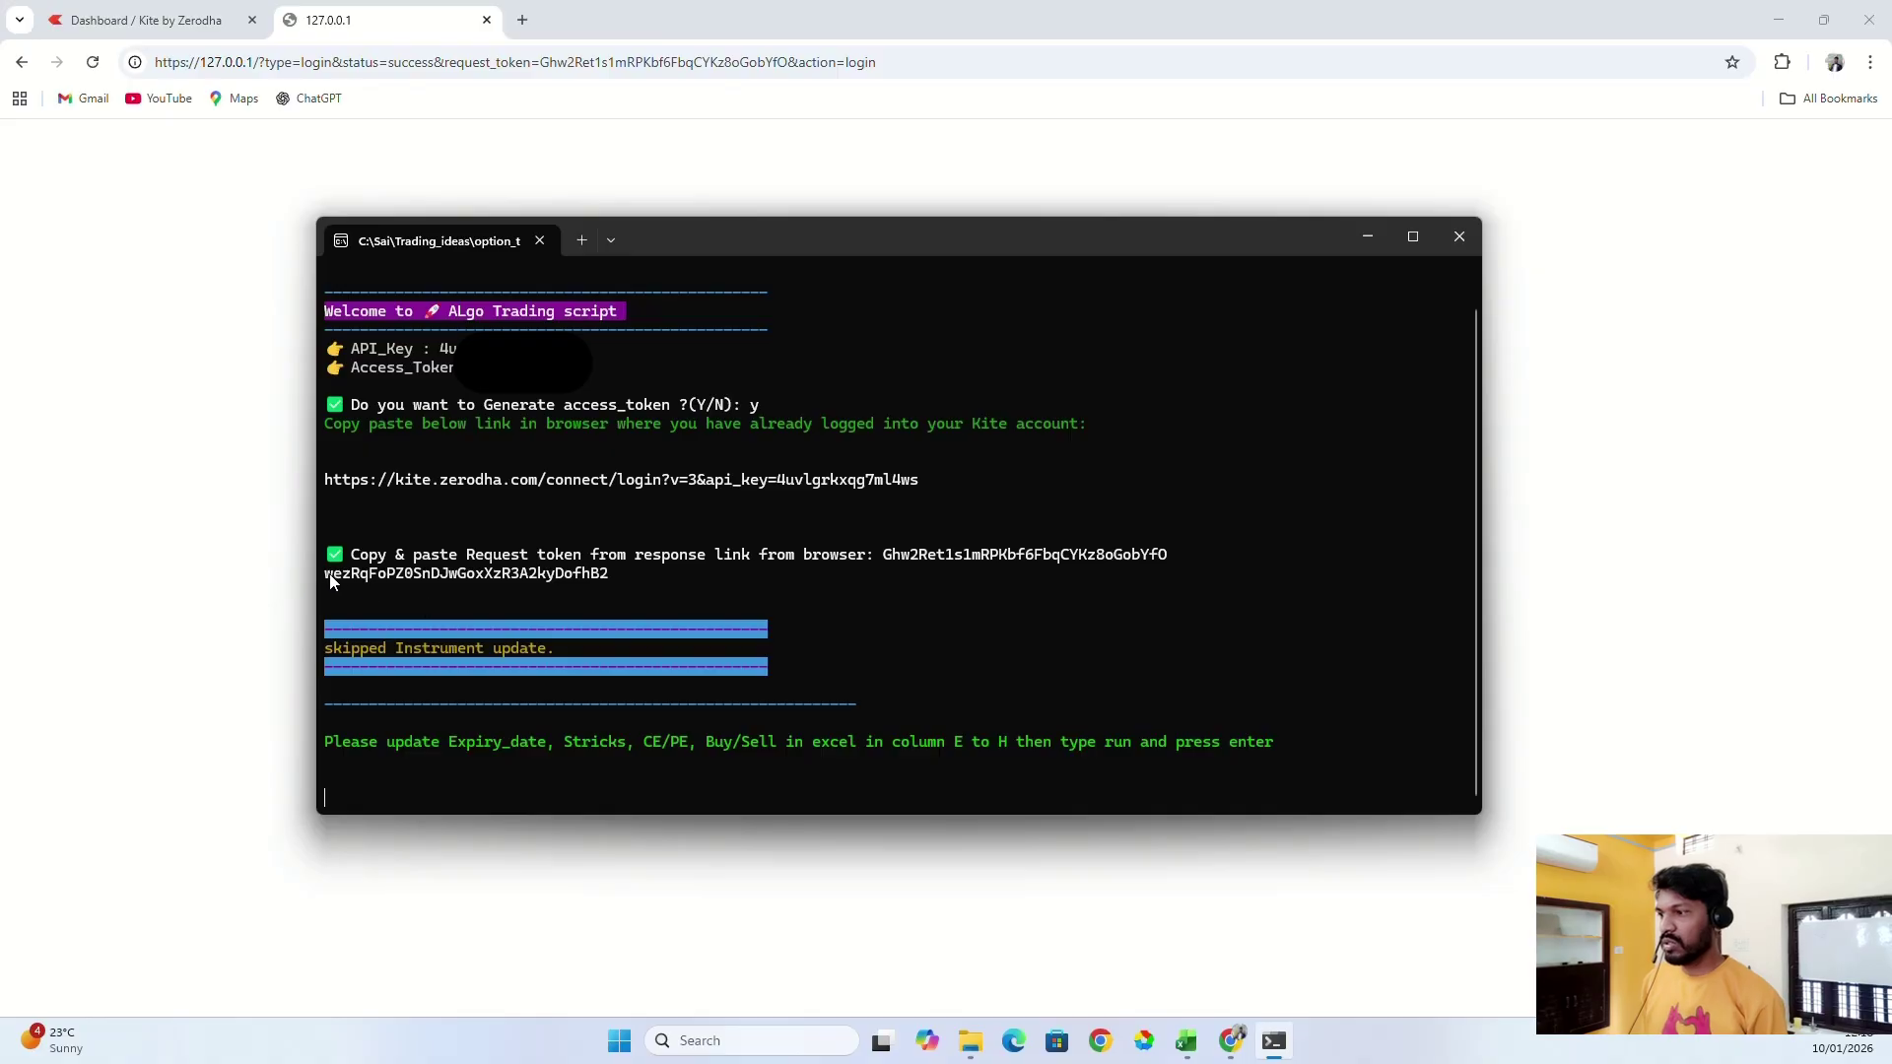
drag(325, 575, 606, 574)
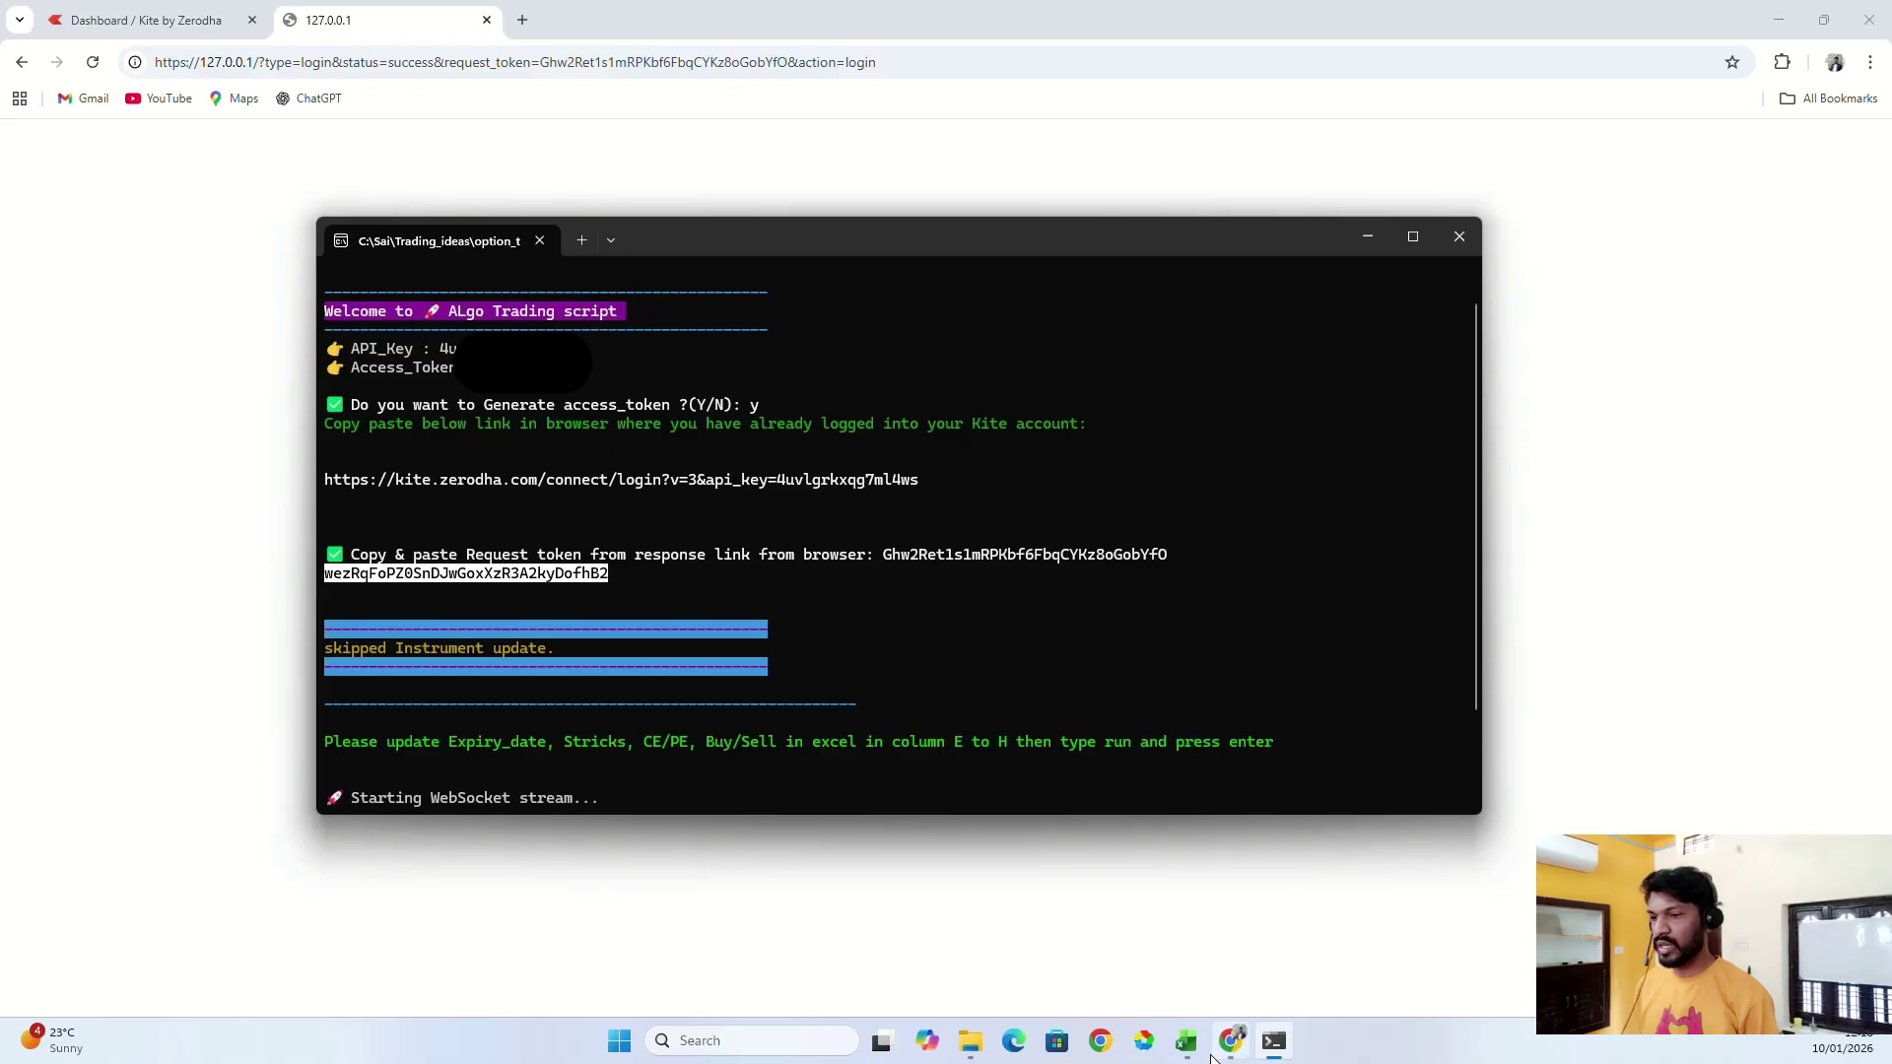
Put the new access token in User_Guide cell D6 and return to the Long Iron Condor sheet.
click(1103, 951)
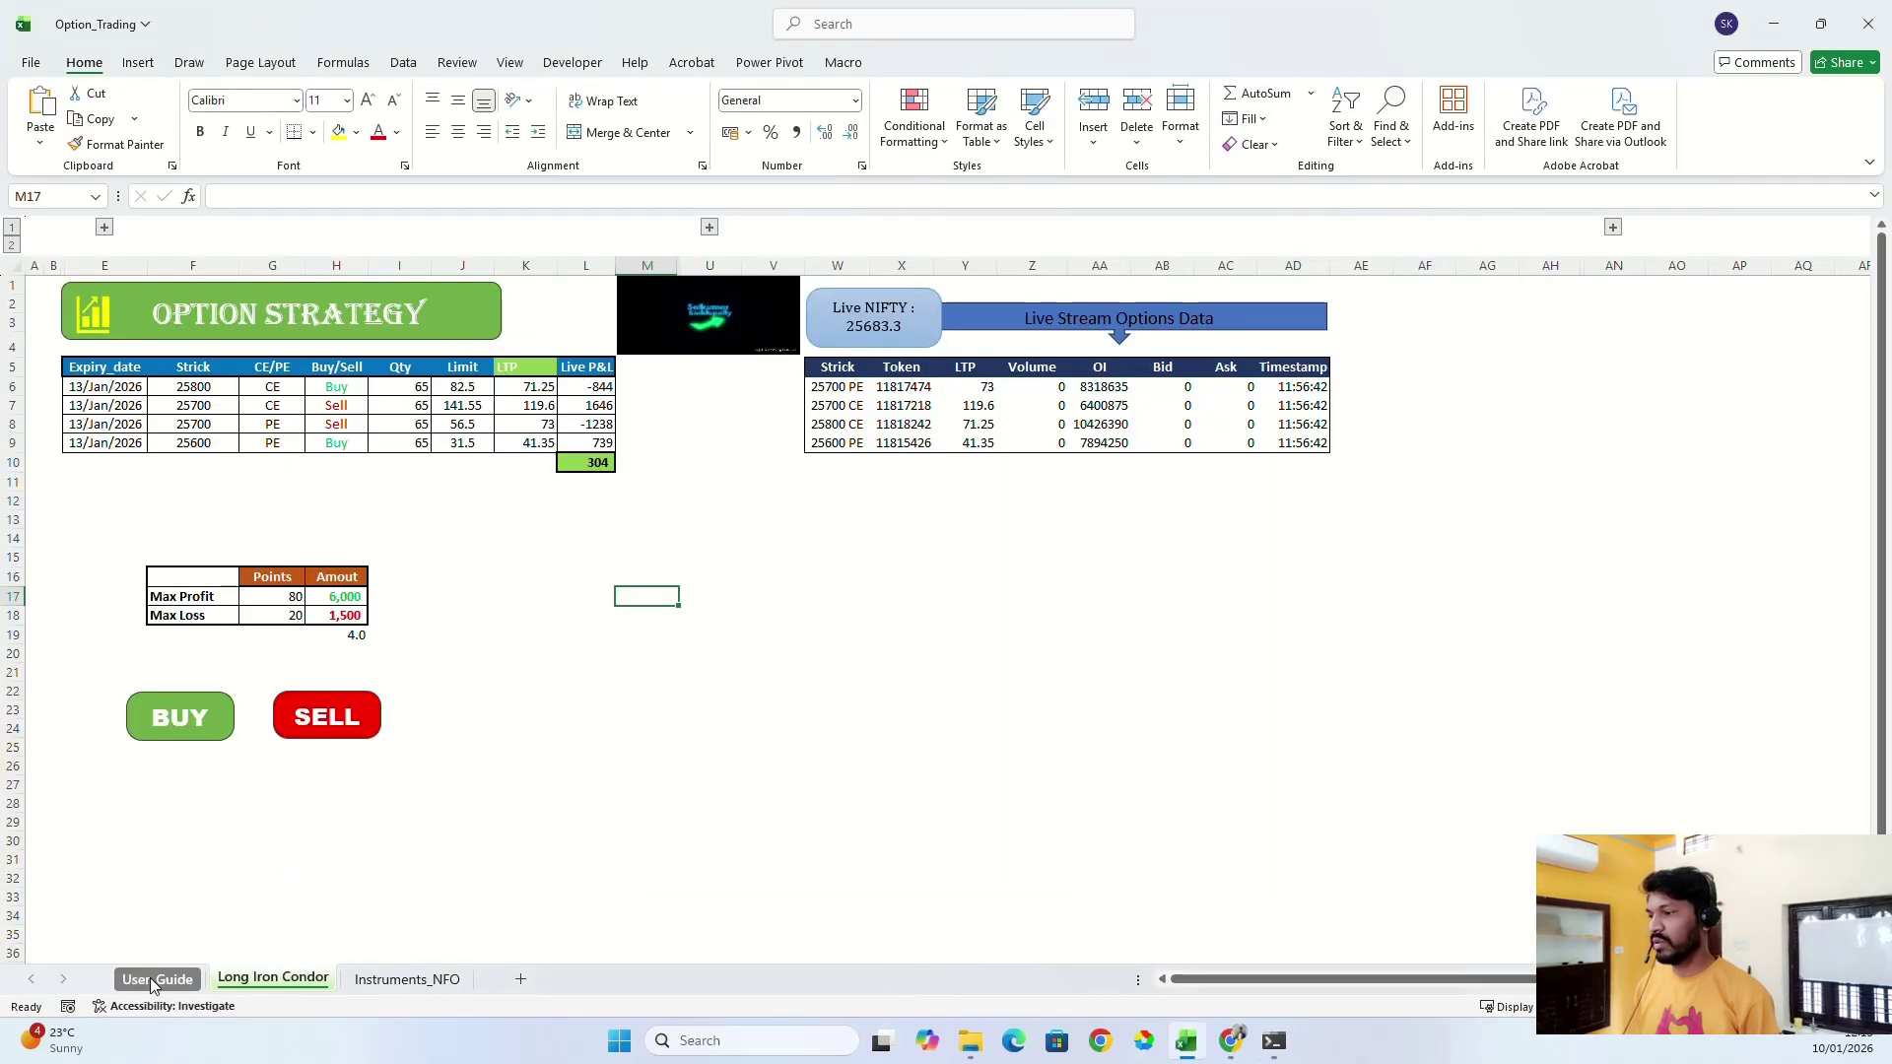
click(158, 978)
click(447, 378)
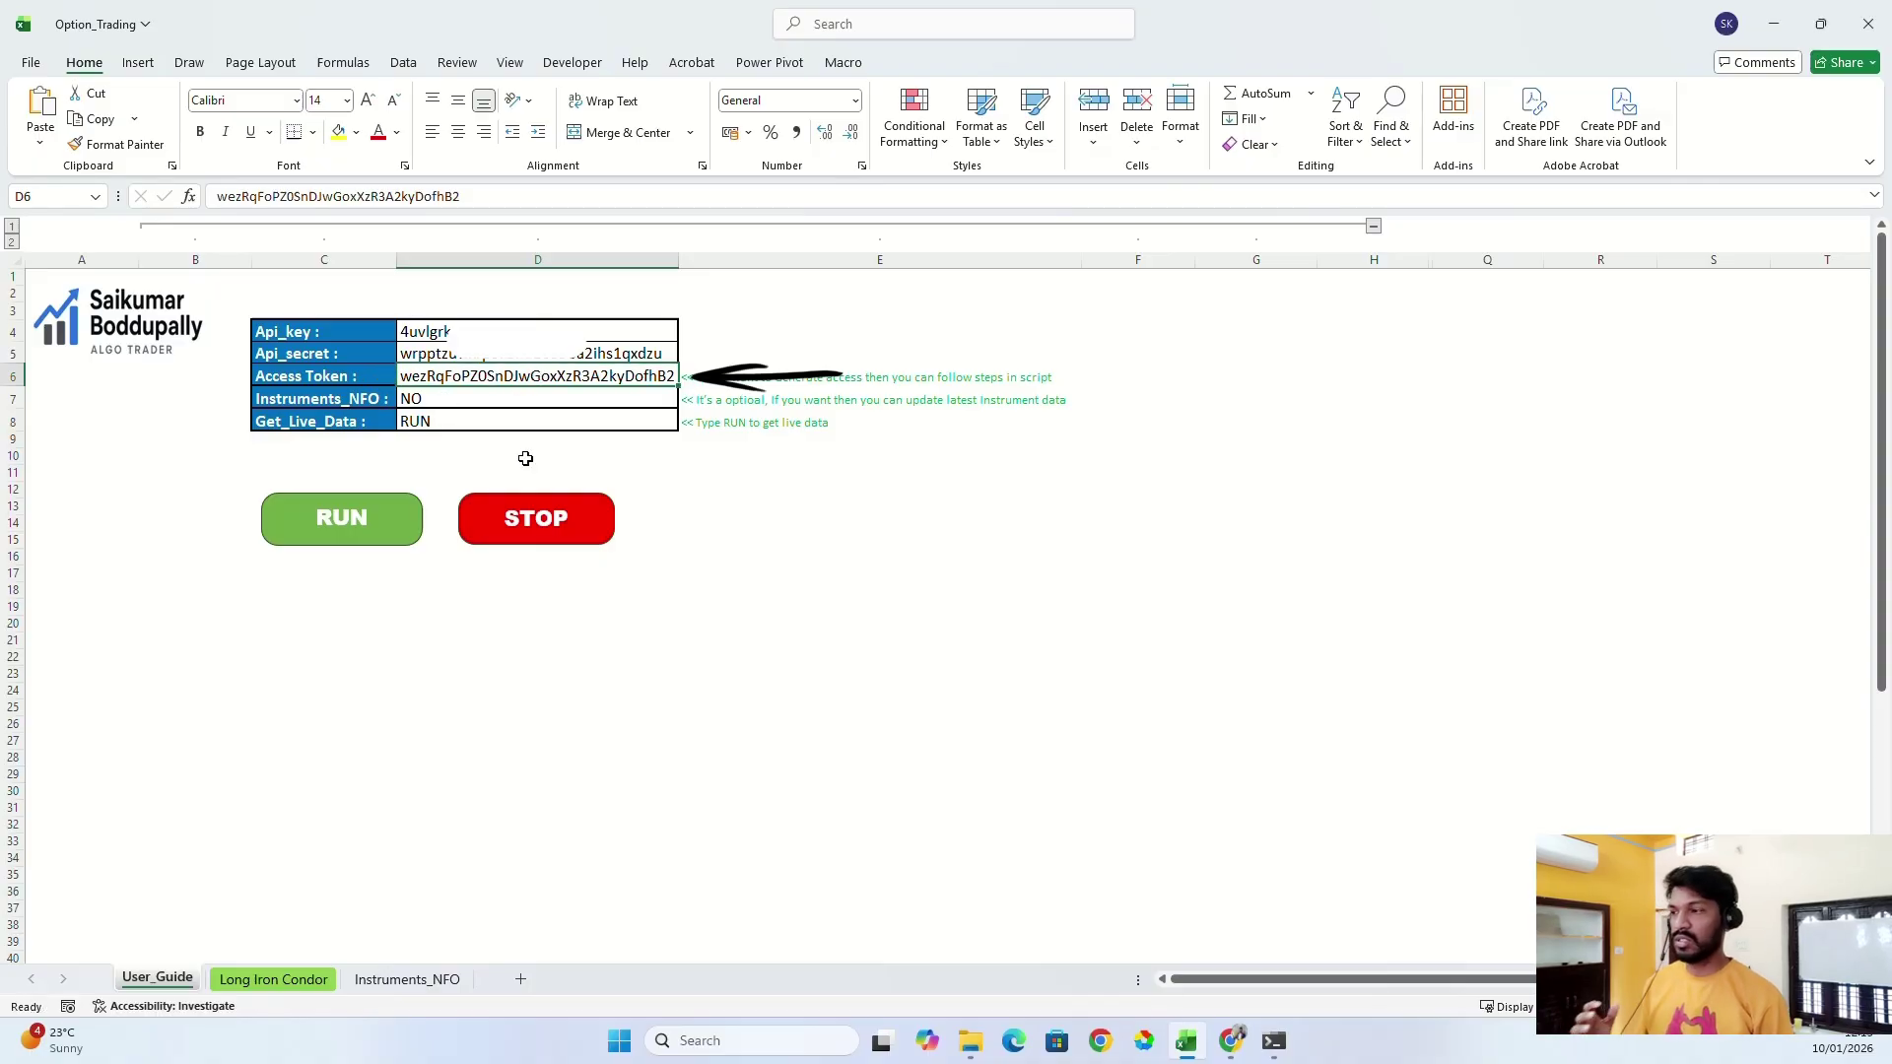
drag(384, 377, 680, 376)
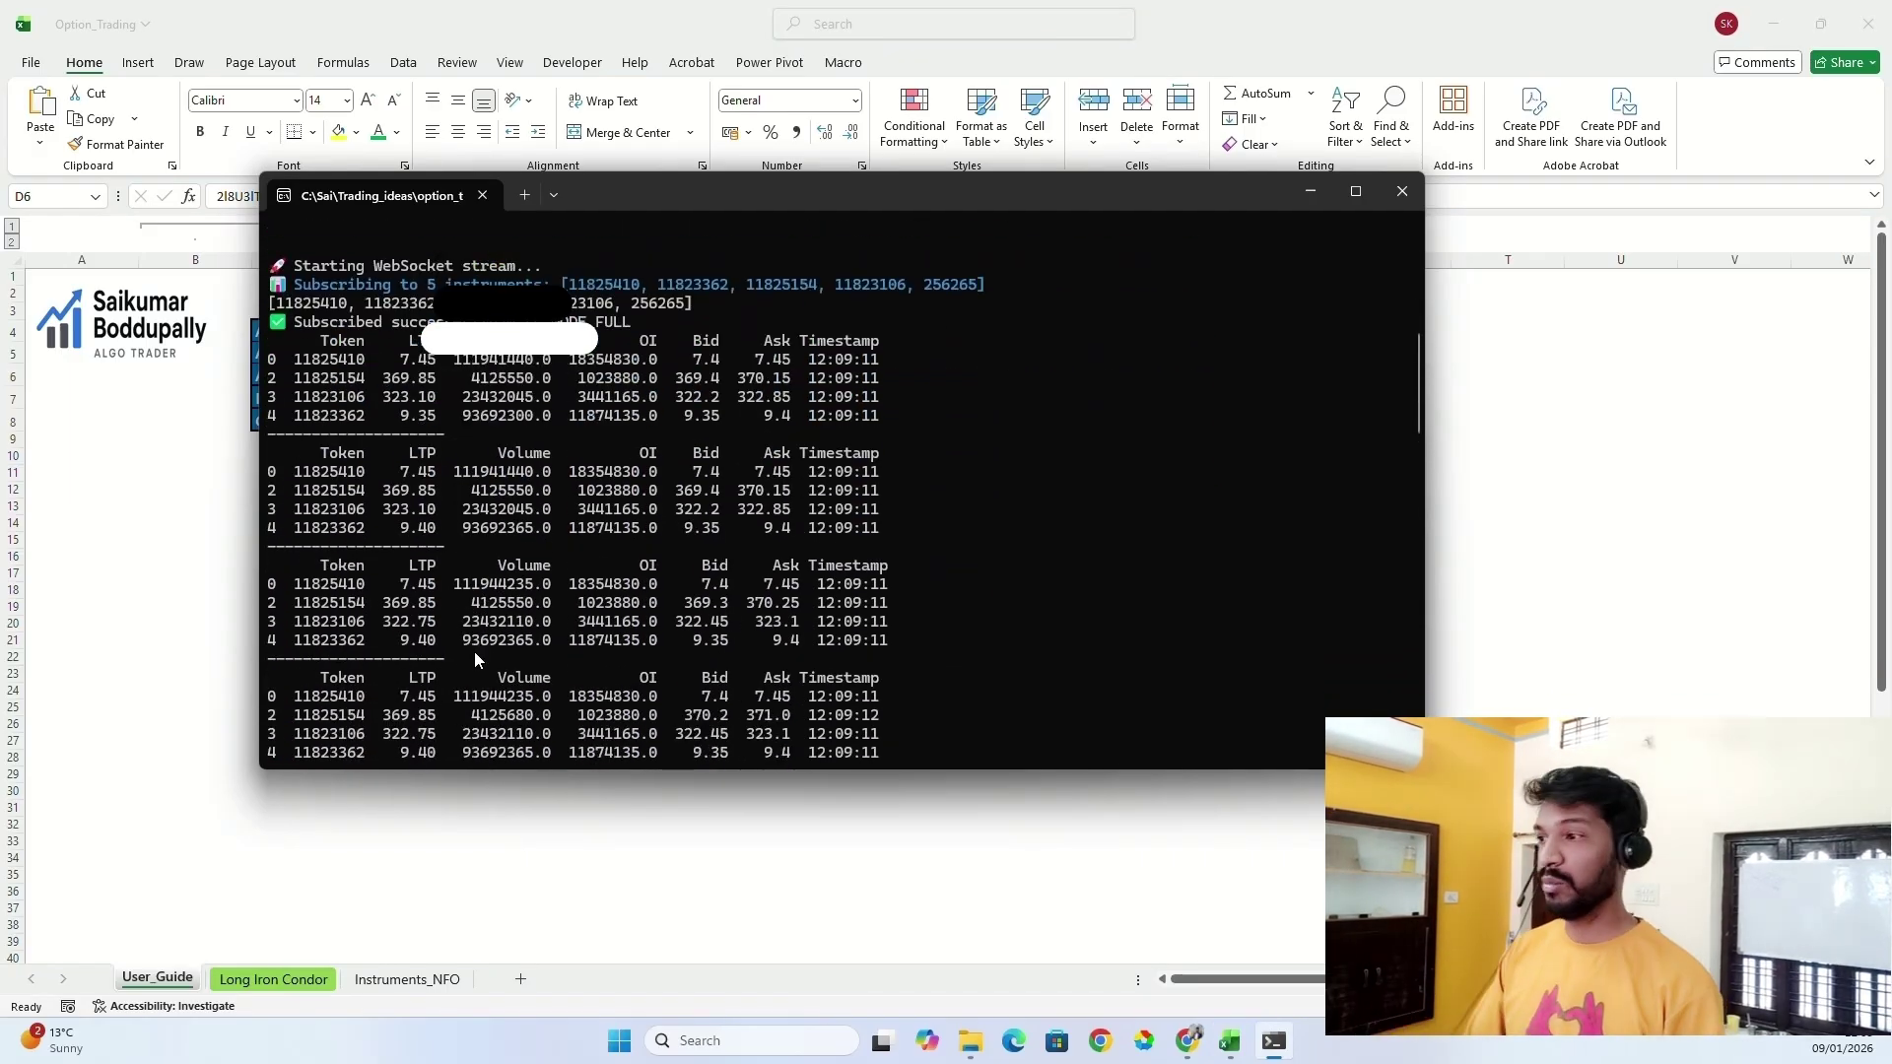
key(alt+Tab)
click(487, 856)
click(273, 978)
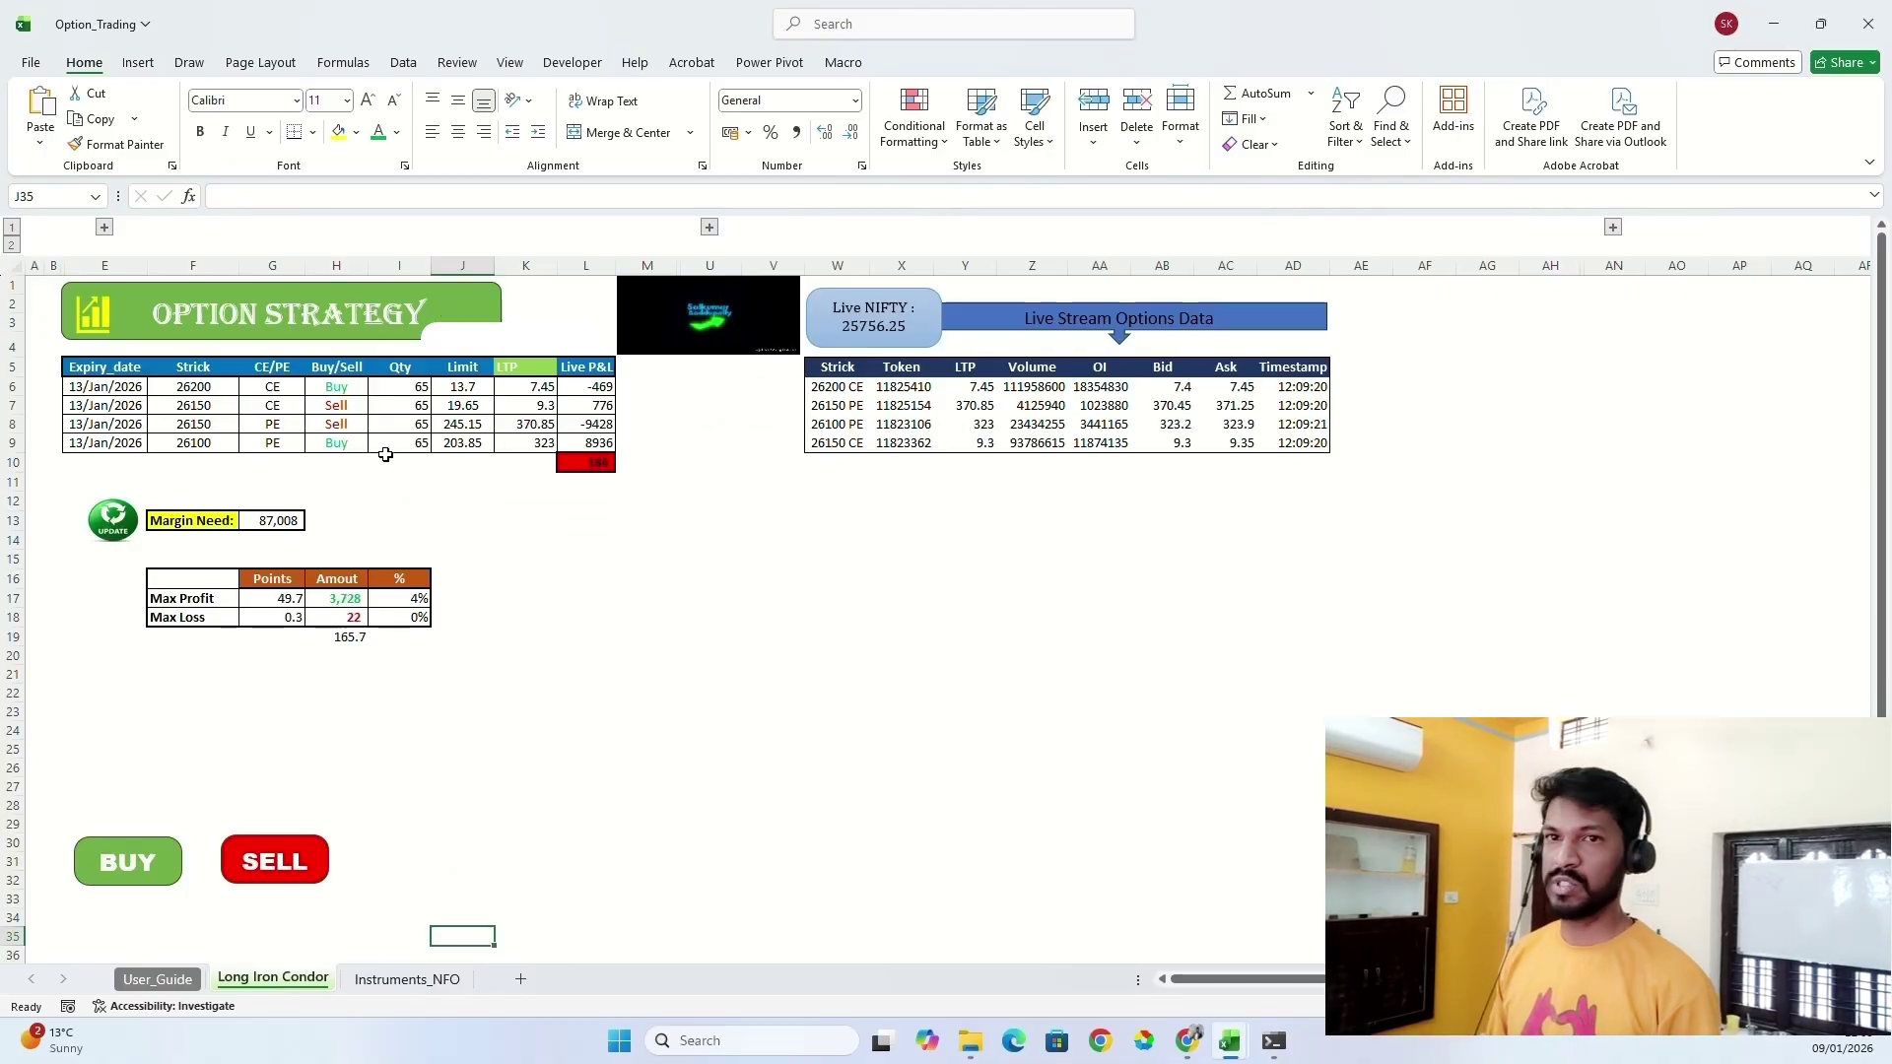
drag(528, 369, 541, 439)
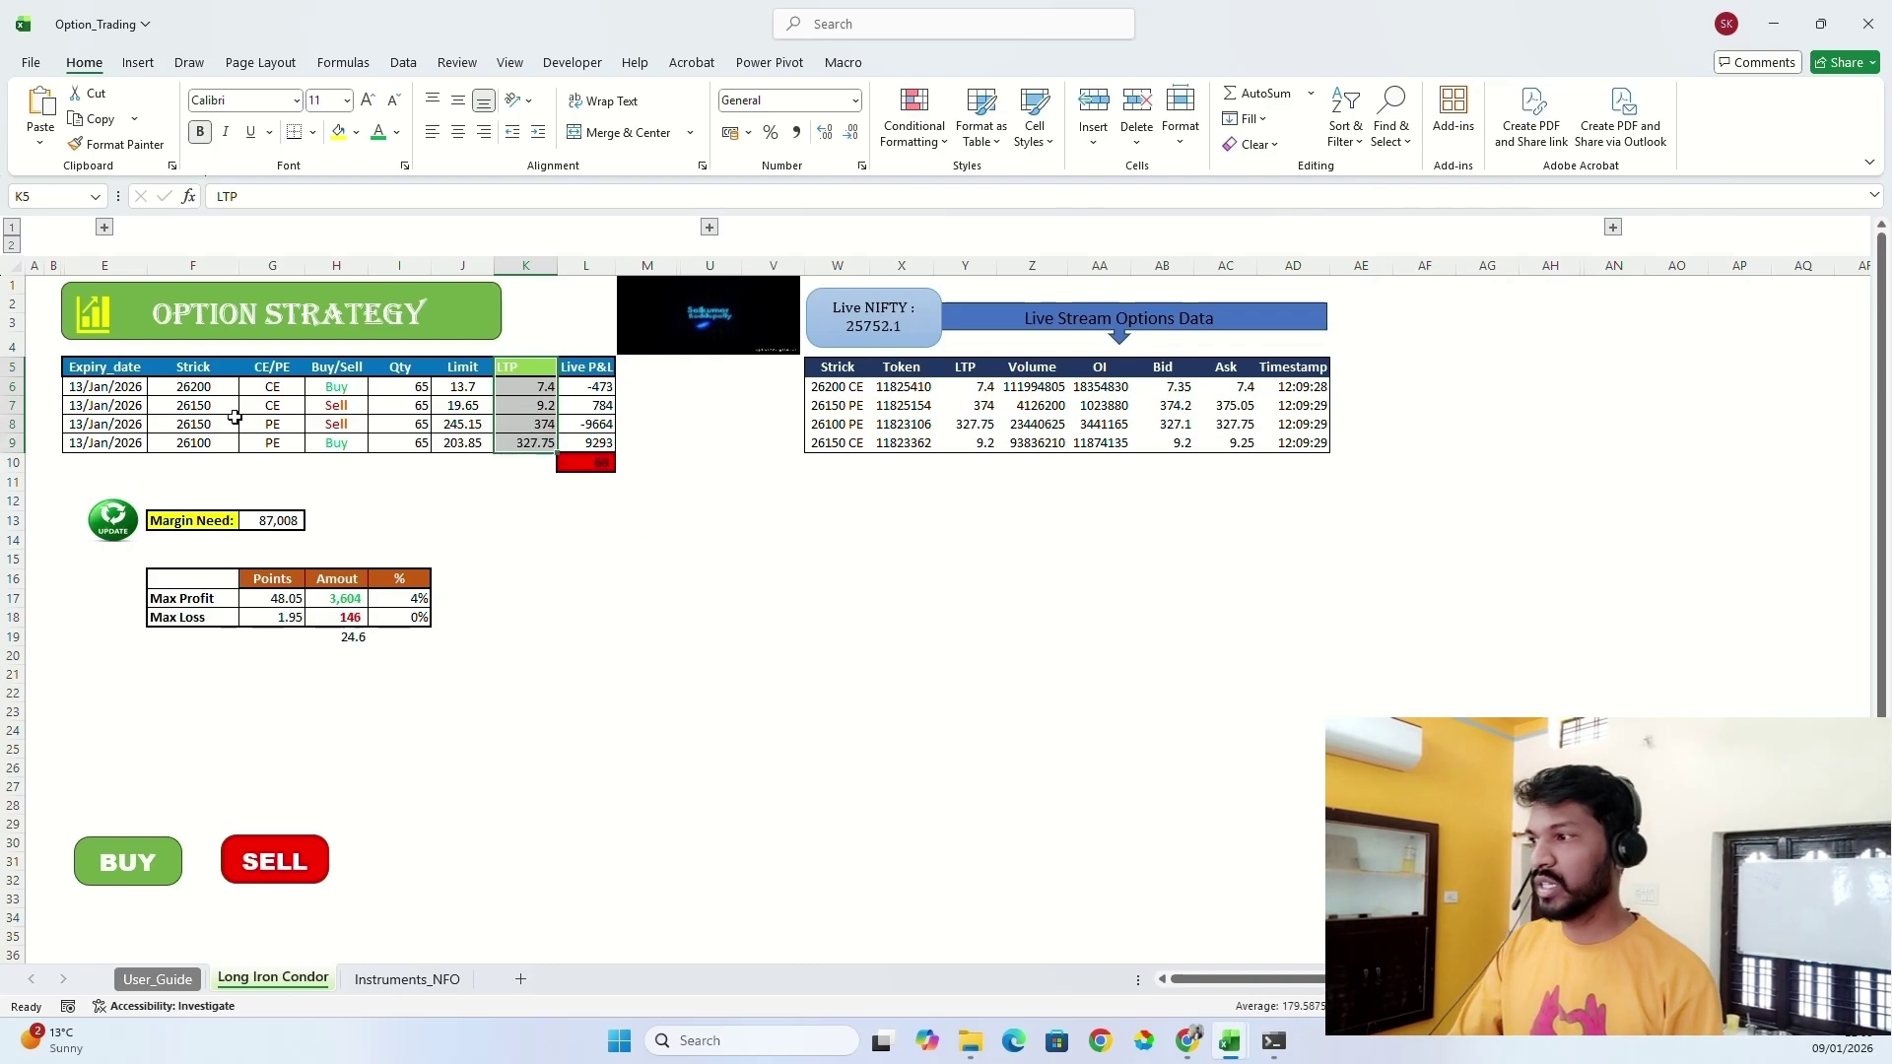
click(197, 389)
drag(108, 386, 197, 386)
click(212, 386)
click(286, 391)
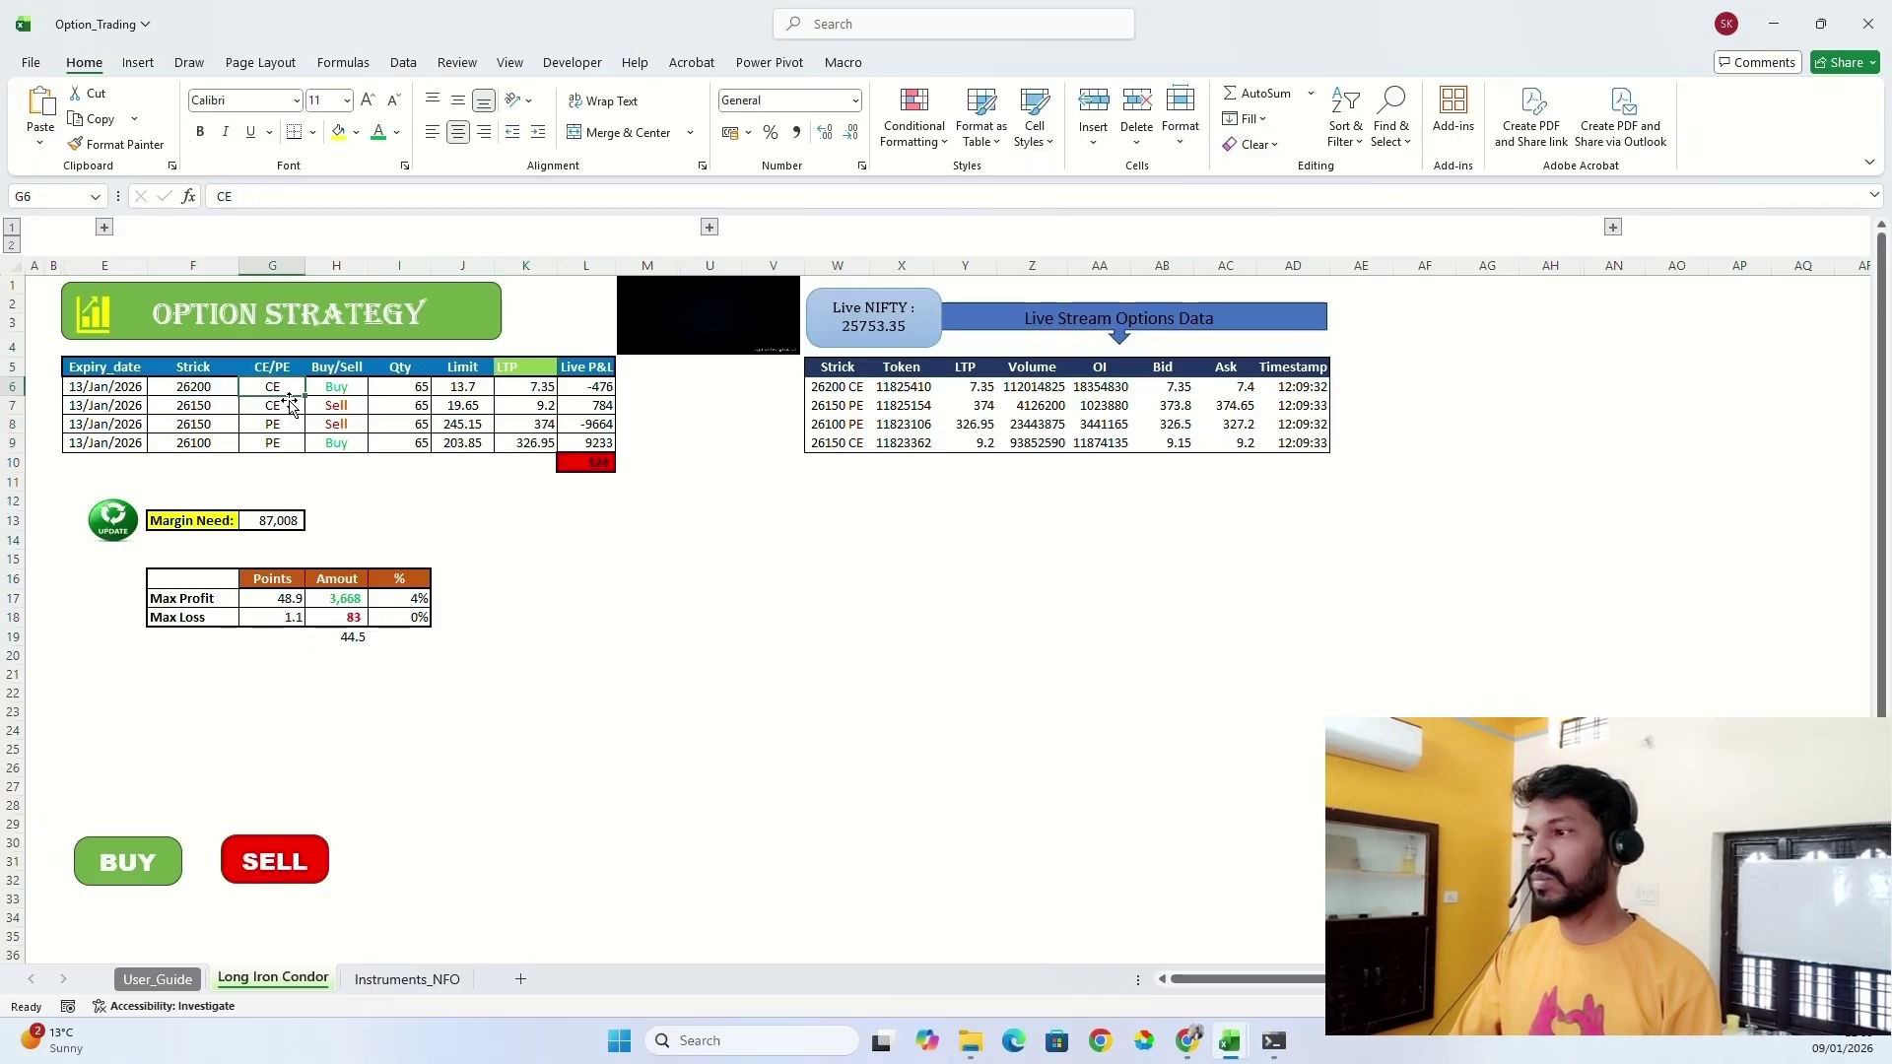
click(92, 384)
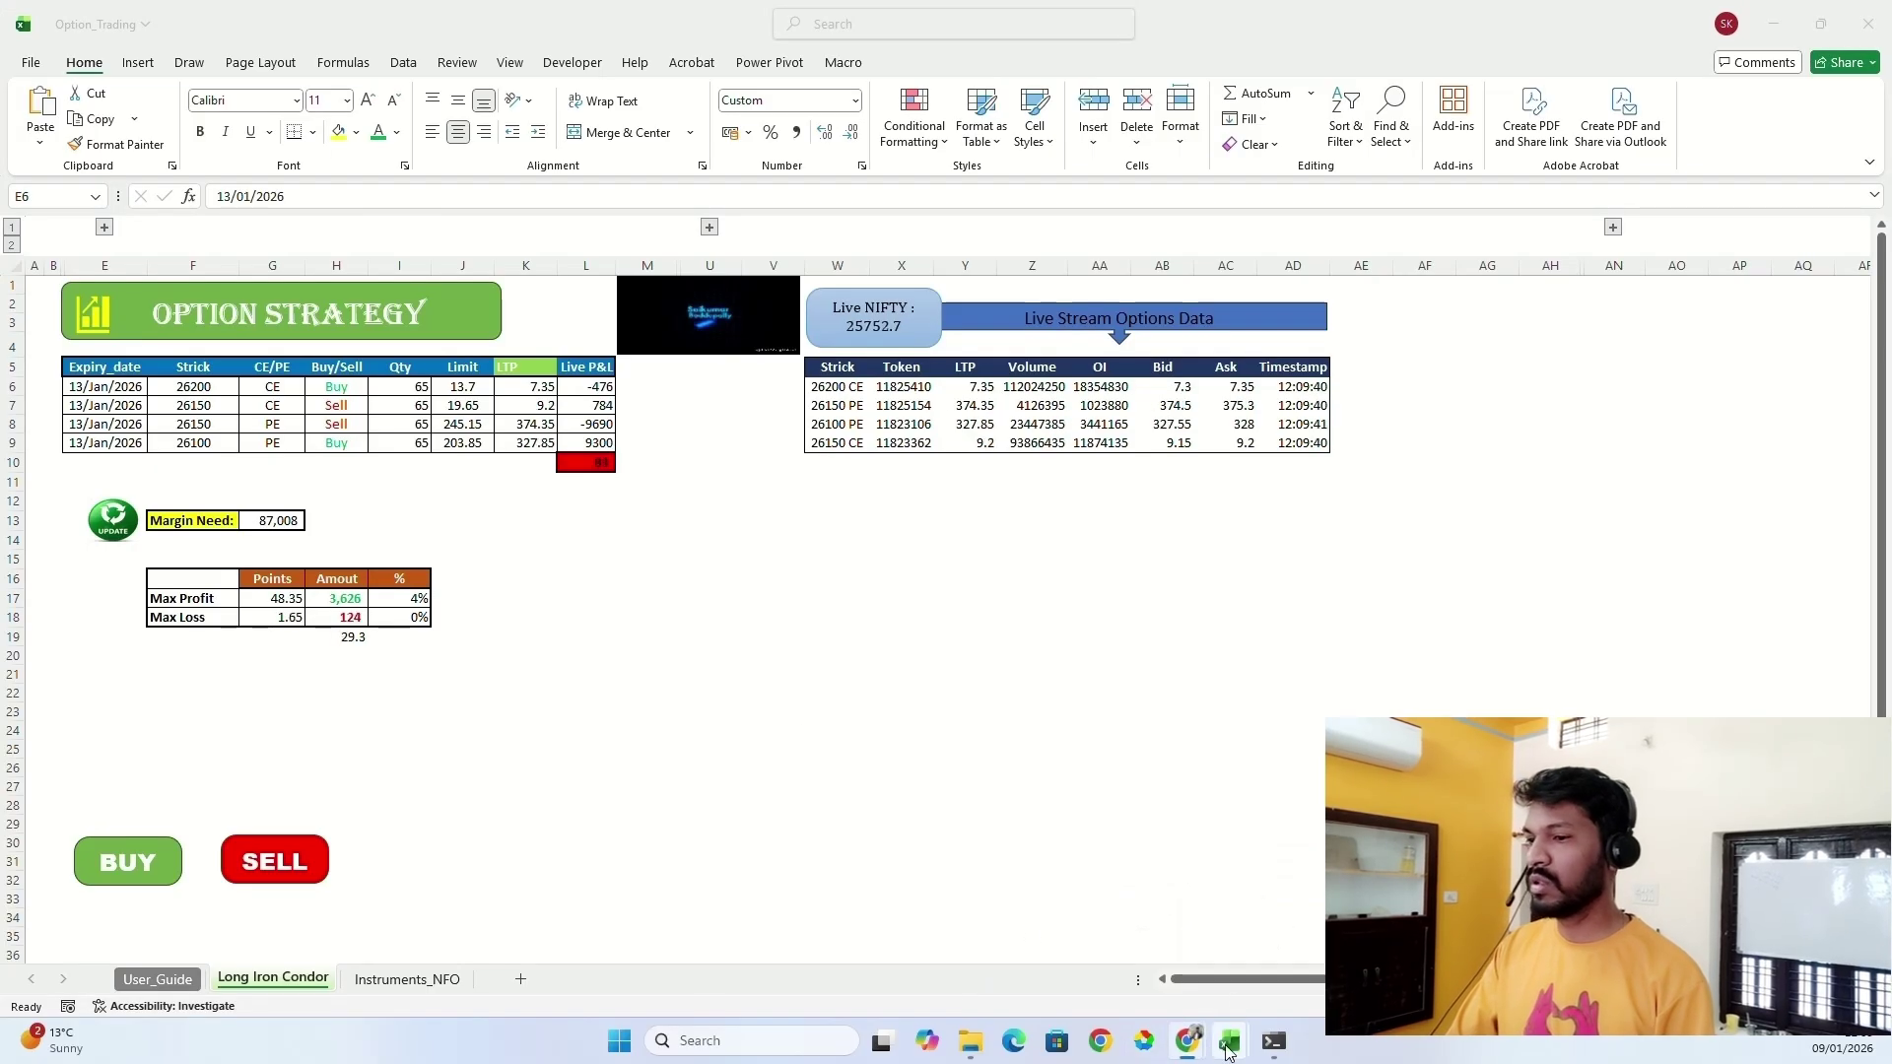
Search 26200, add NIFTY 13th JAN 26200 CE to the Kite watchlist, and open its chart.
mouse_move(1193, 1043)
click(1262, 951)
click(182, 25)
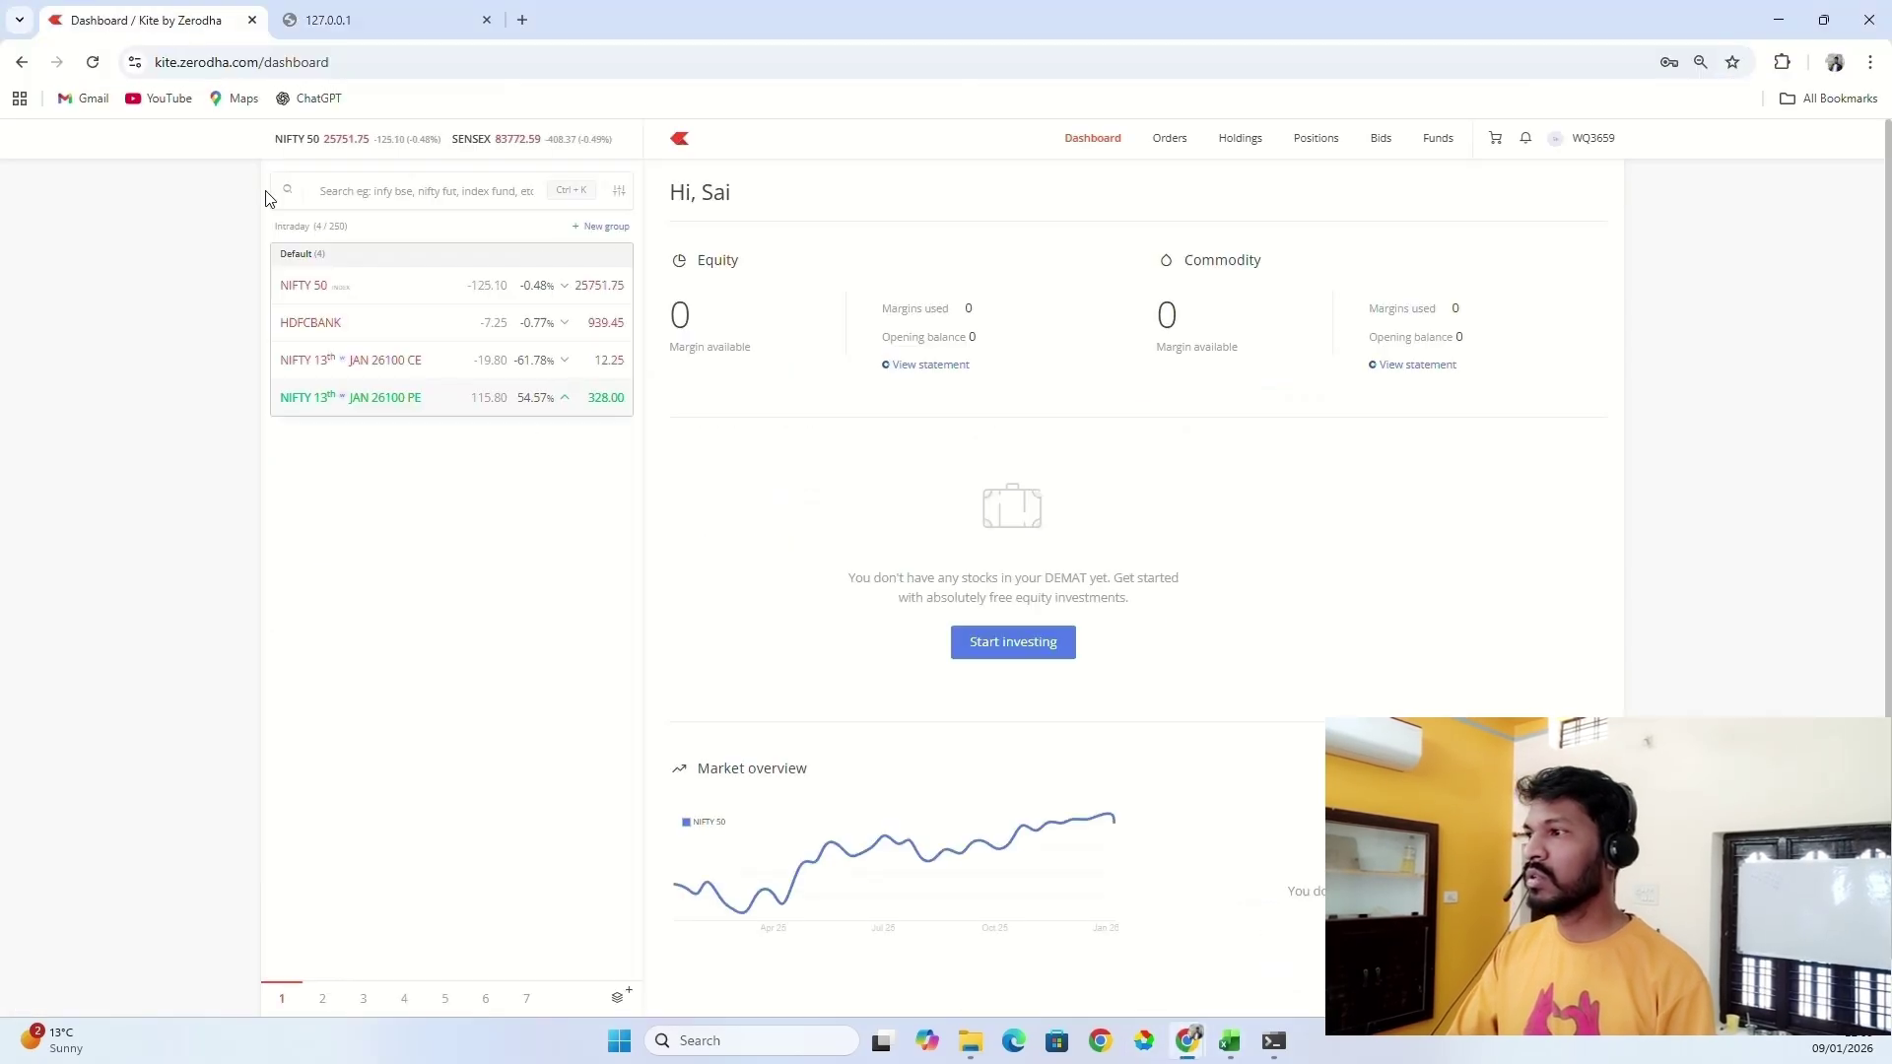
click(335, 191)
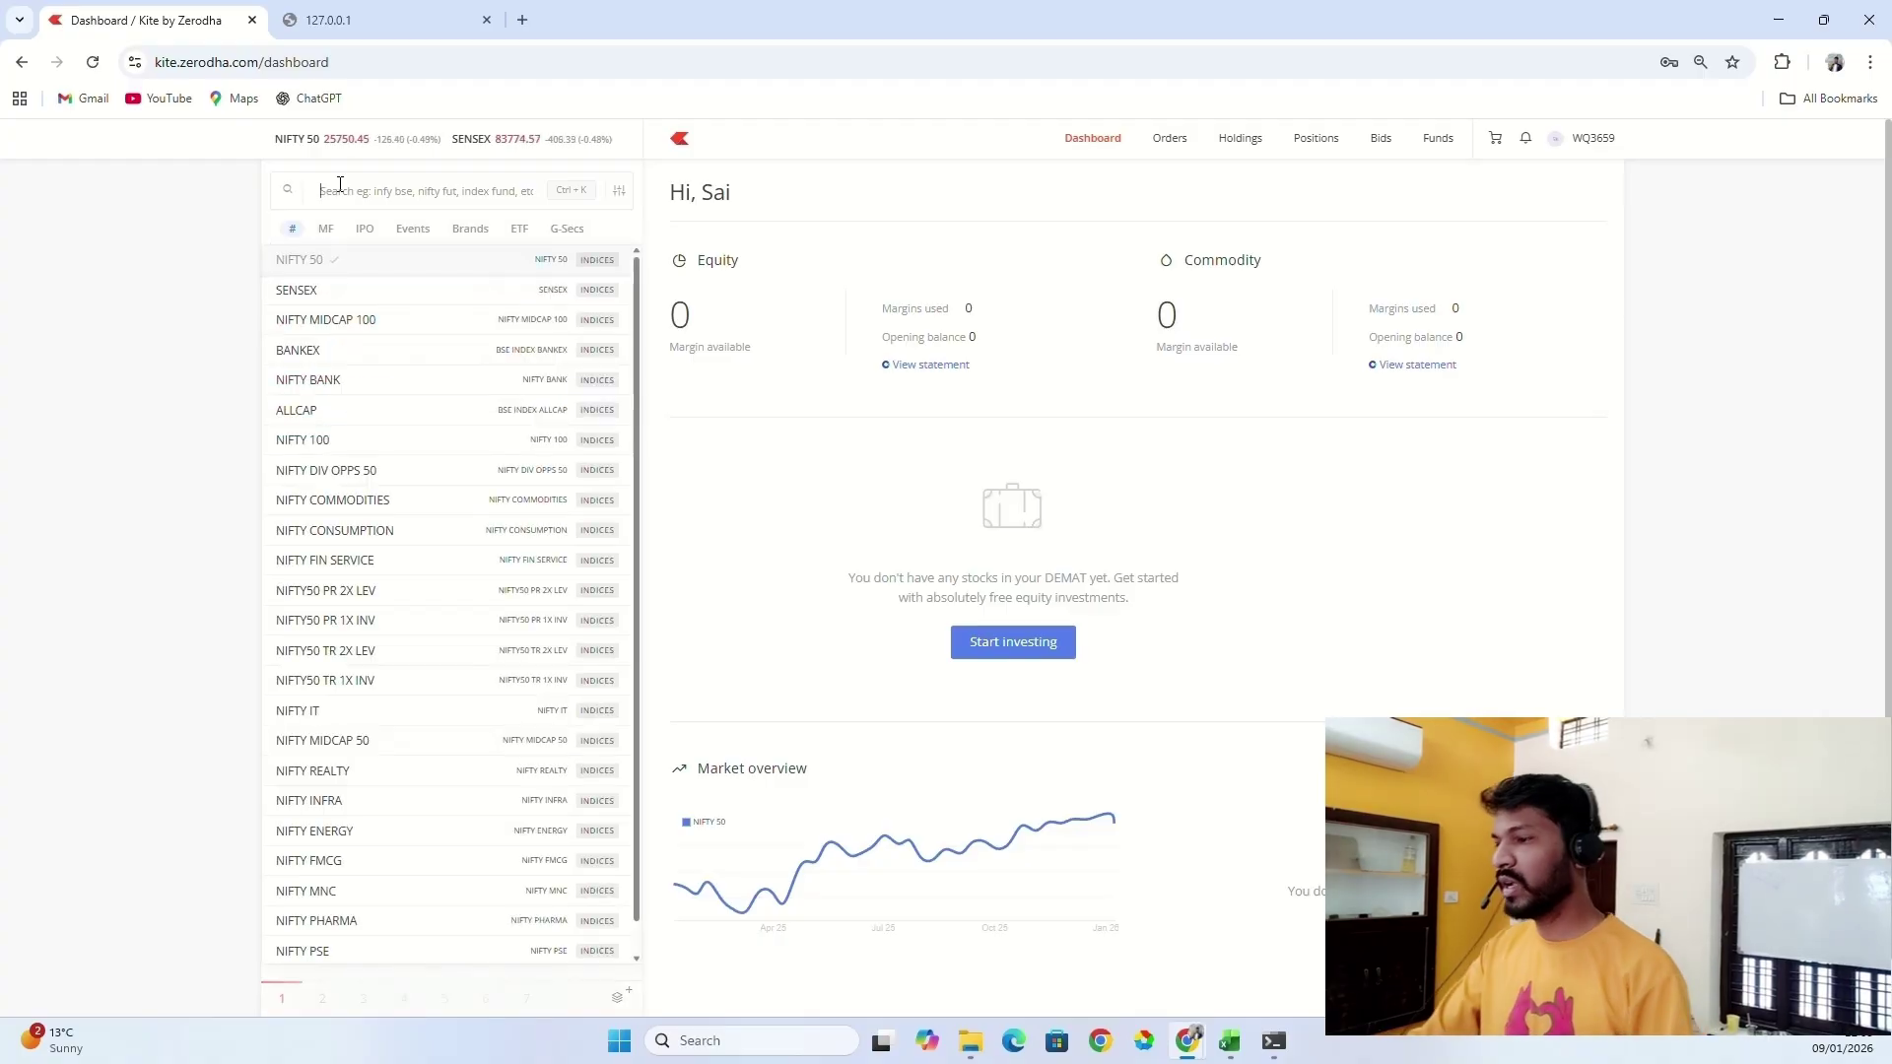
text(26200)
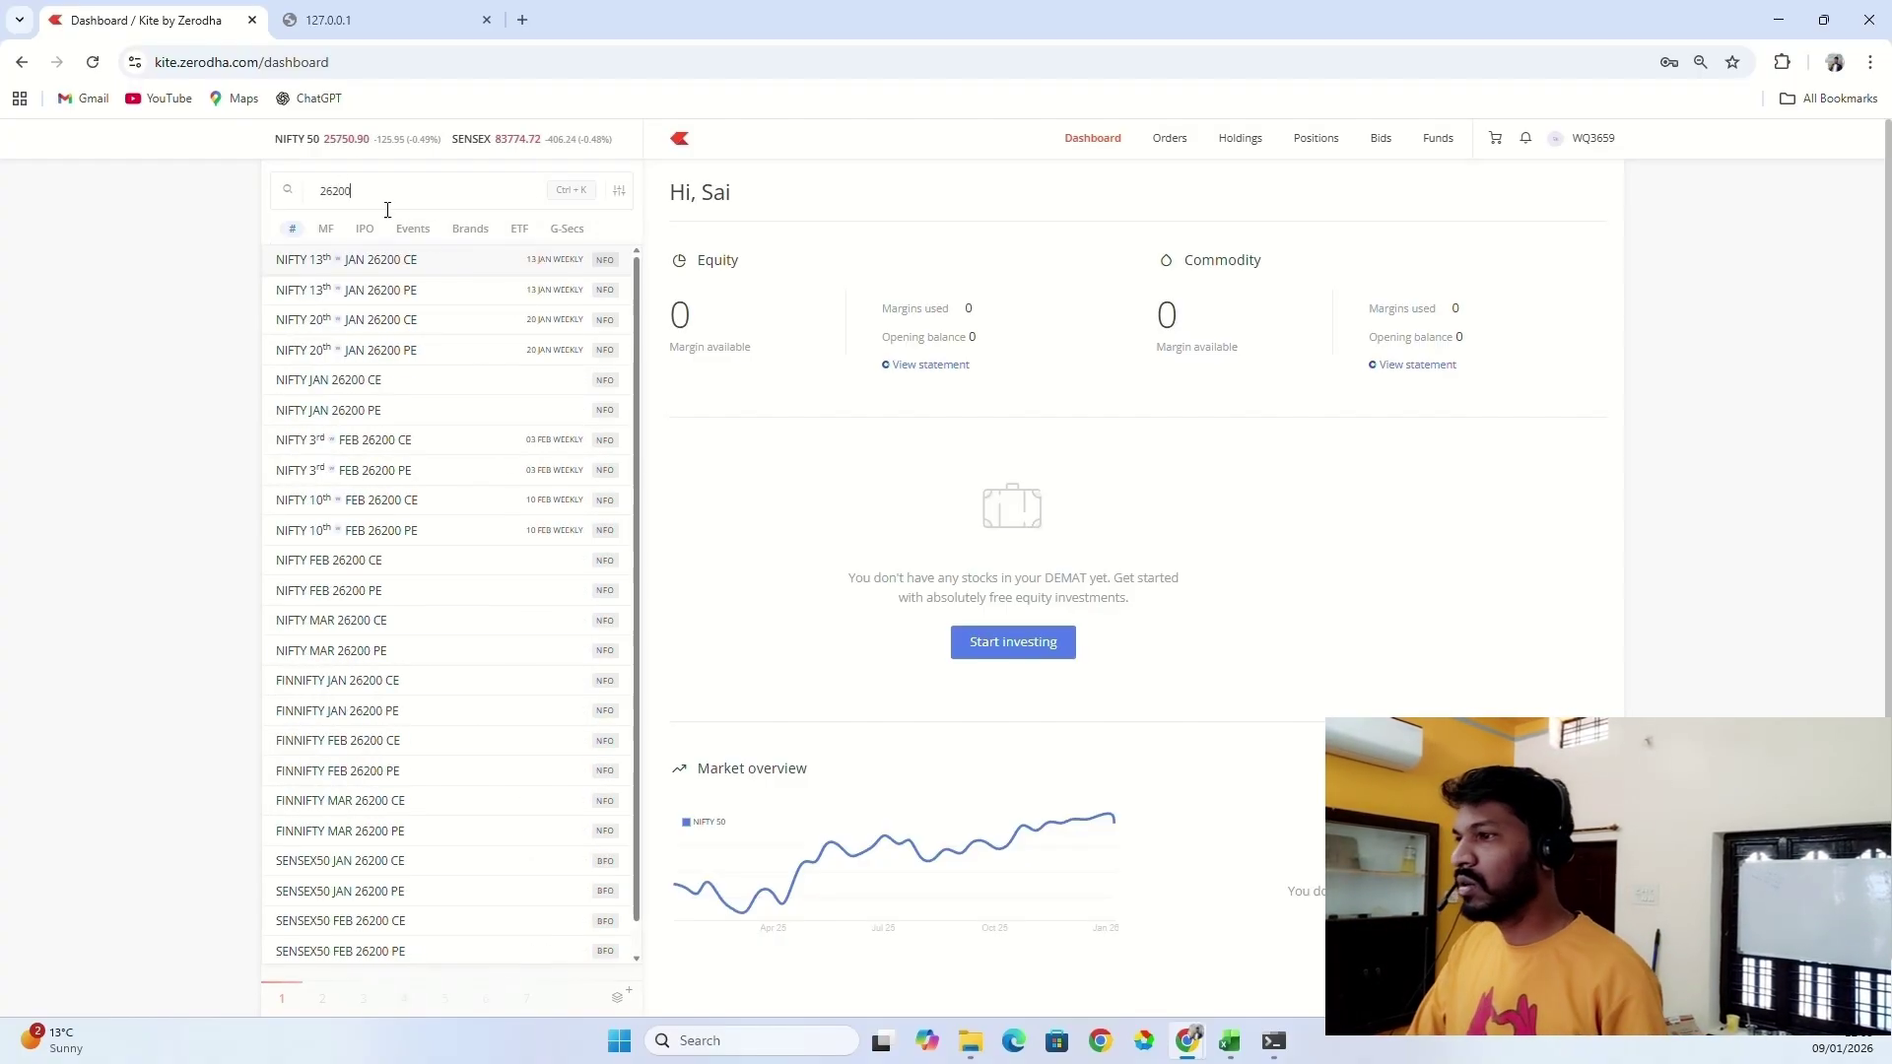
click(605, 262)
click(148, 330)
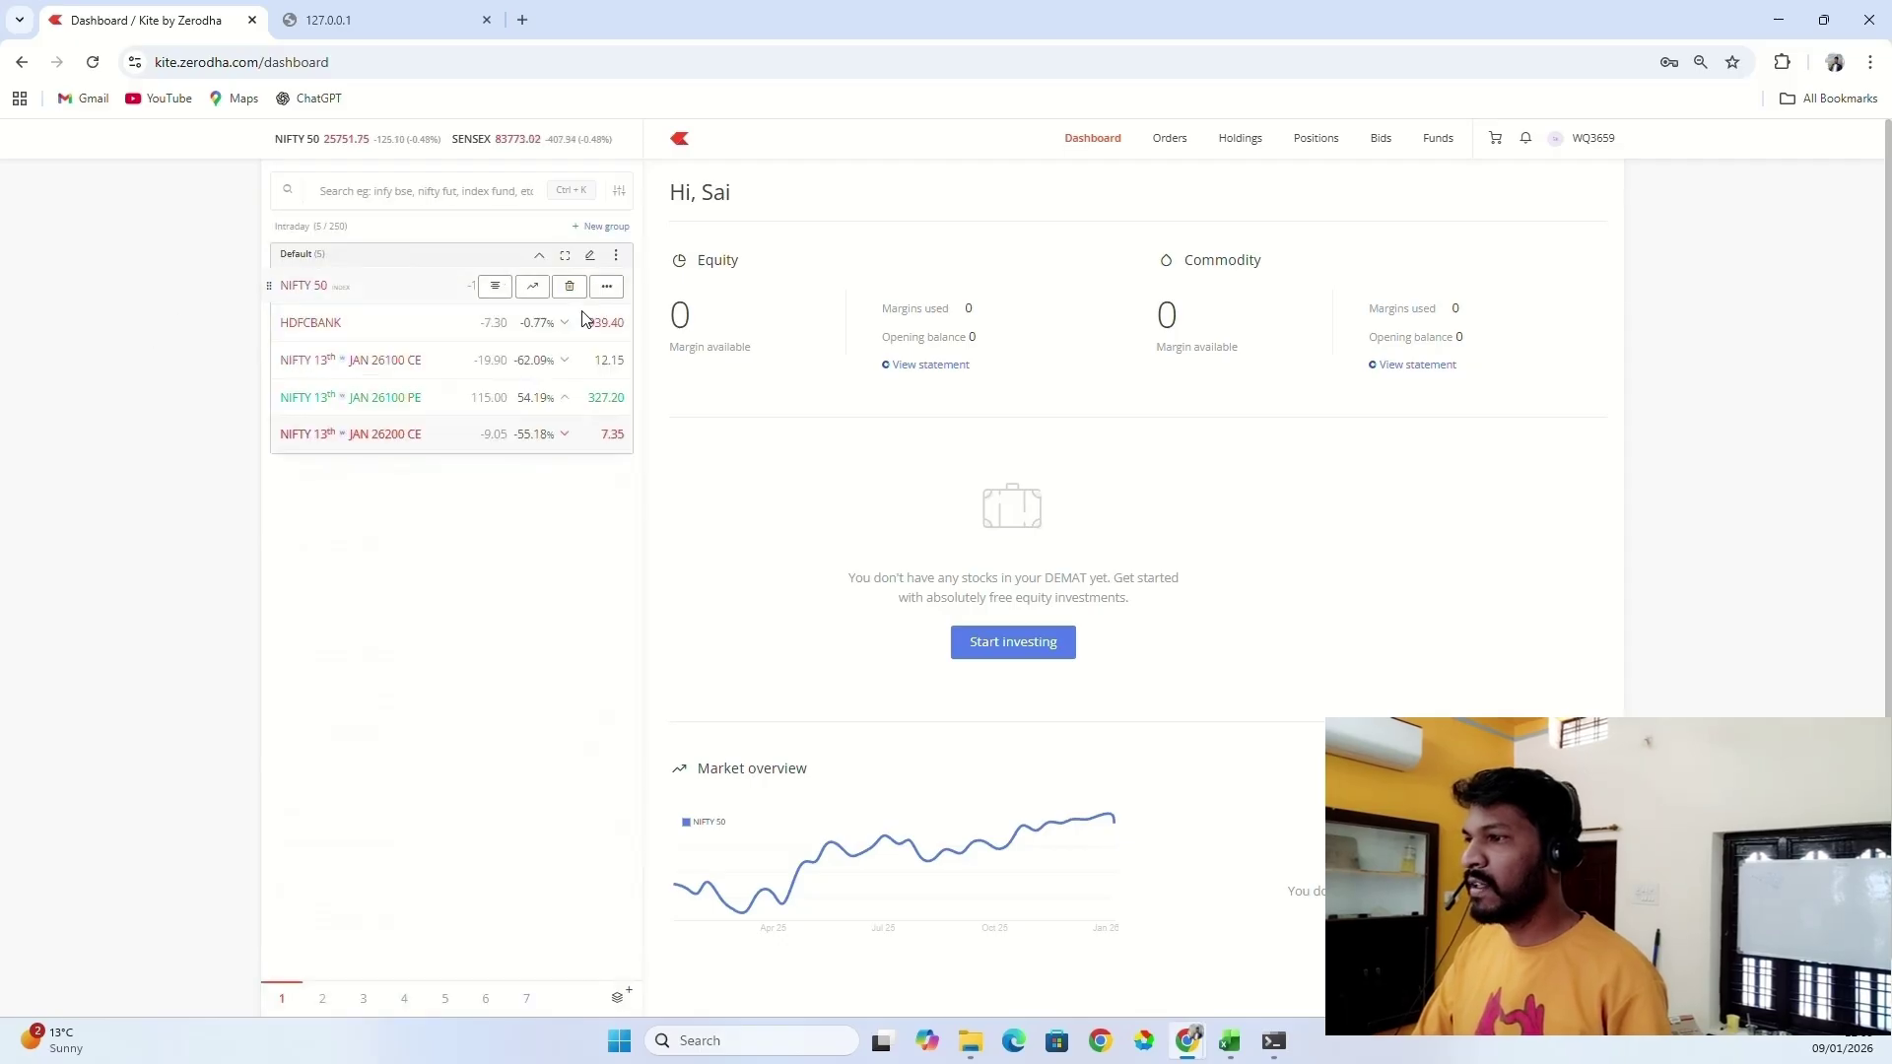
click(525, 440)
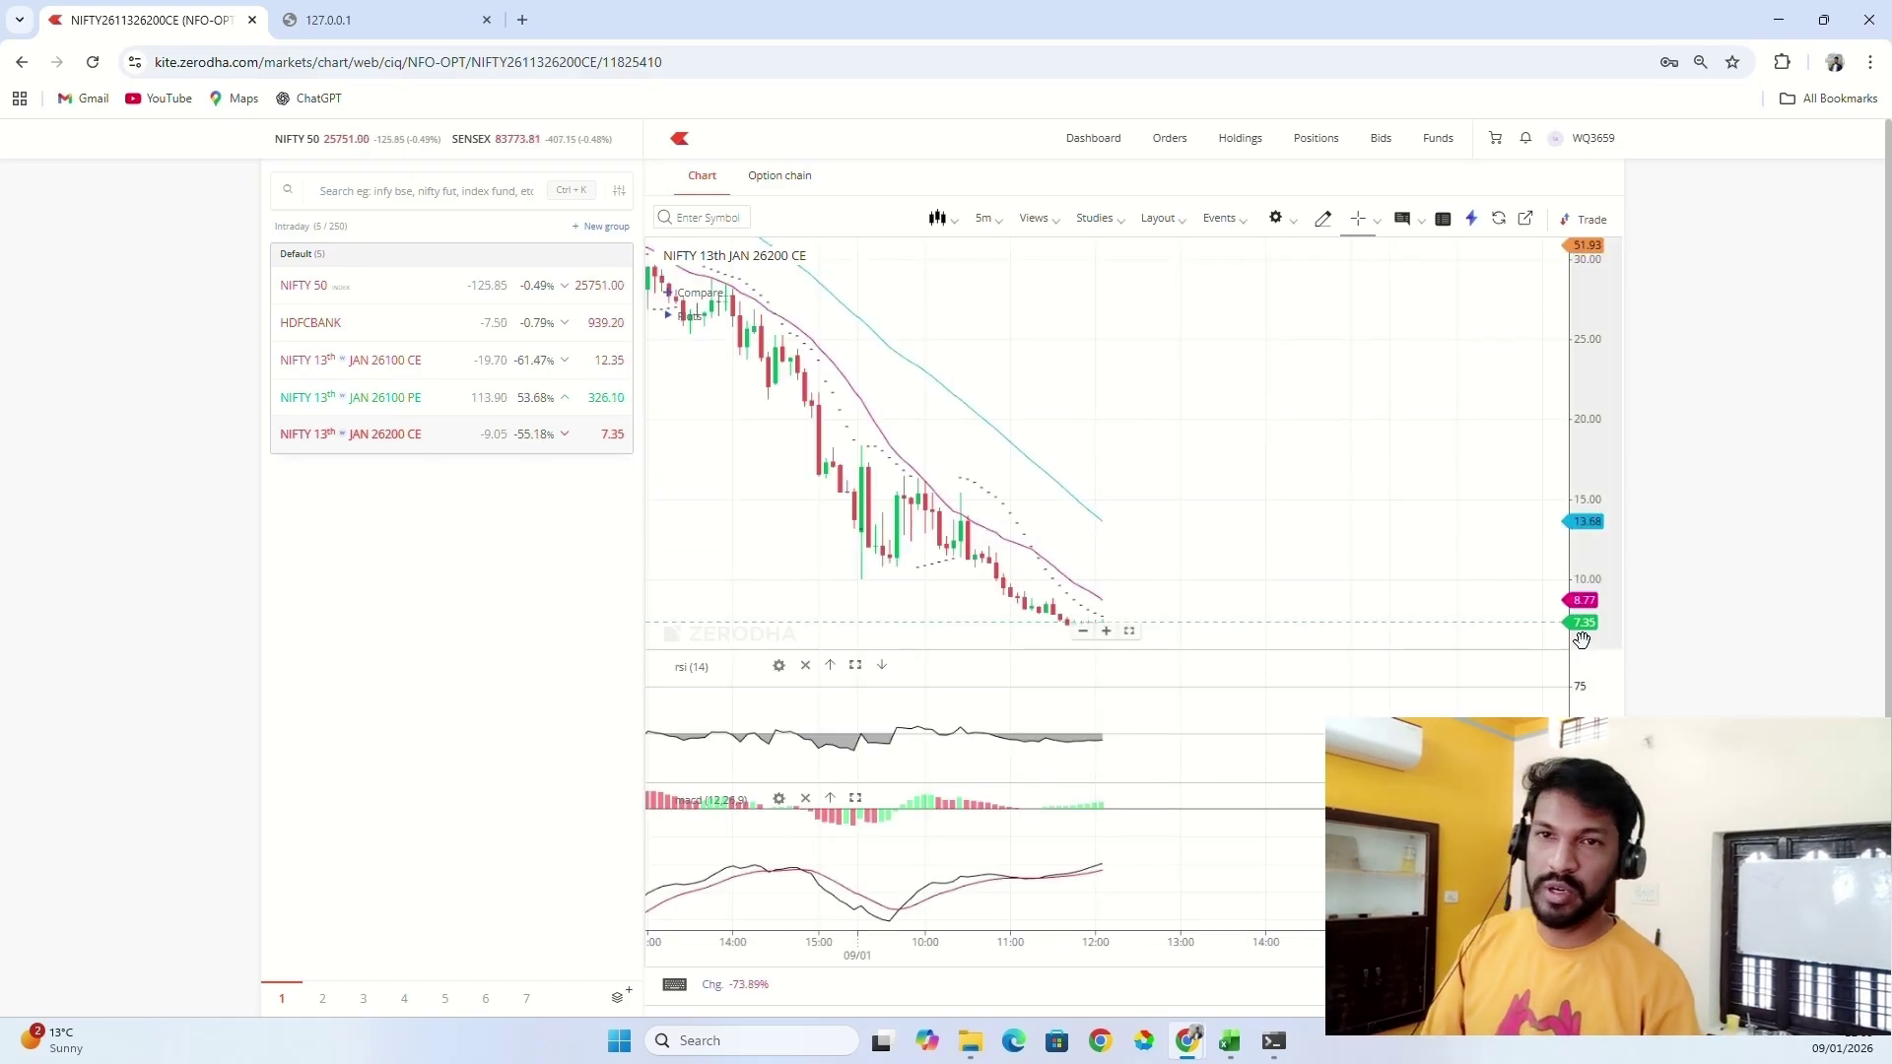
Snap the Kite chart to the right half and the Option_Trading workbook to the left.
key(alt+Tab)
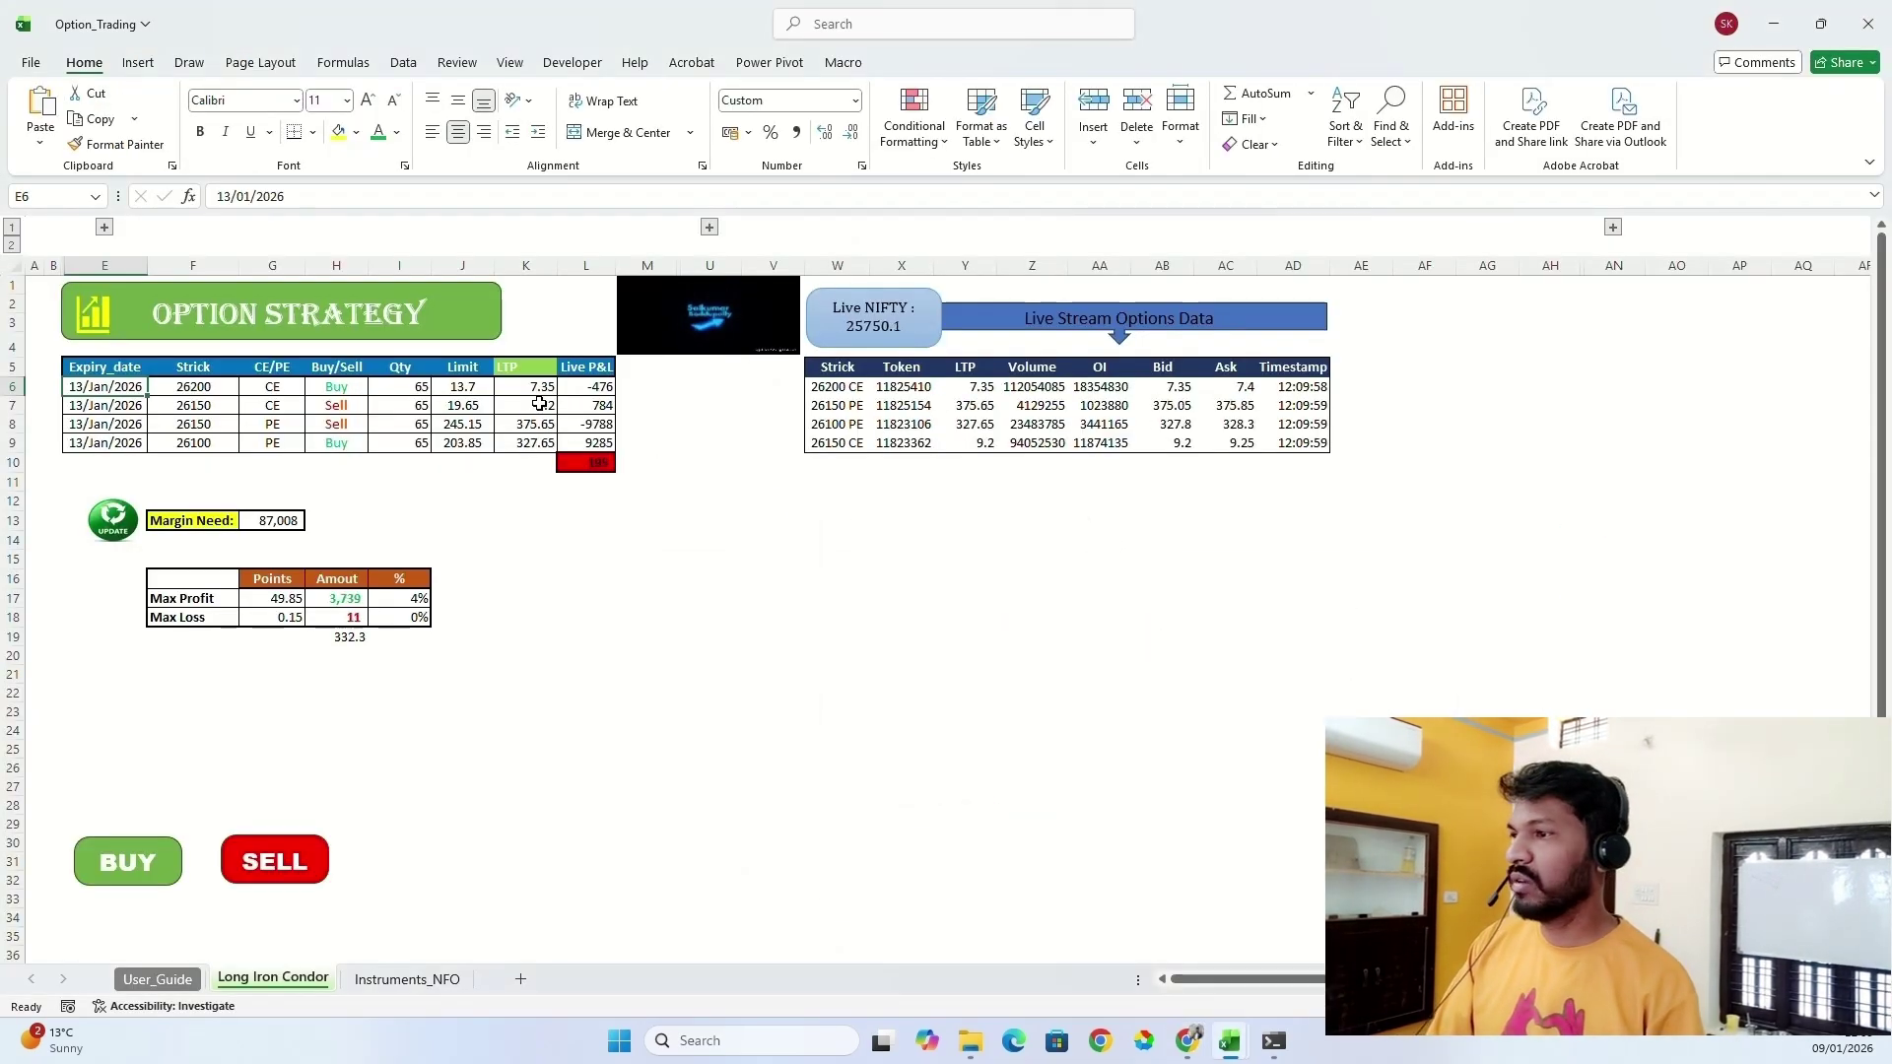
click(545, 391)
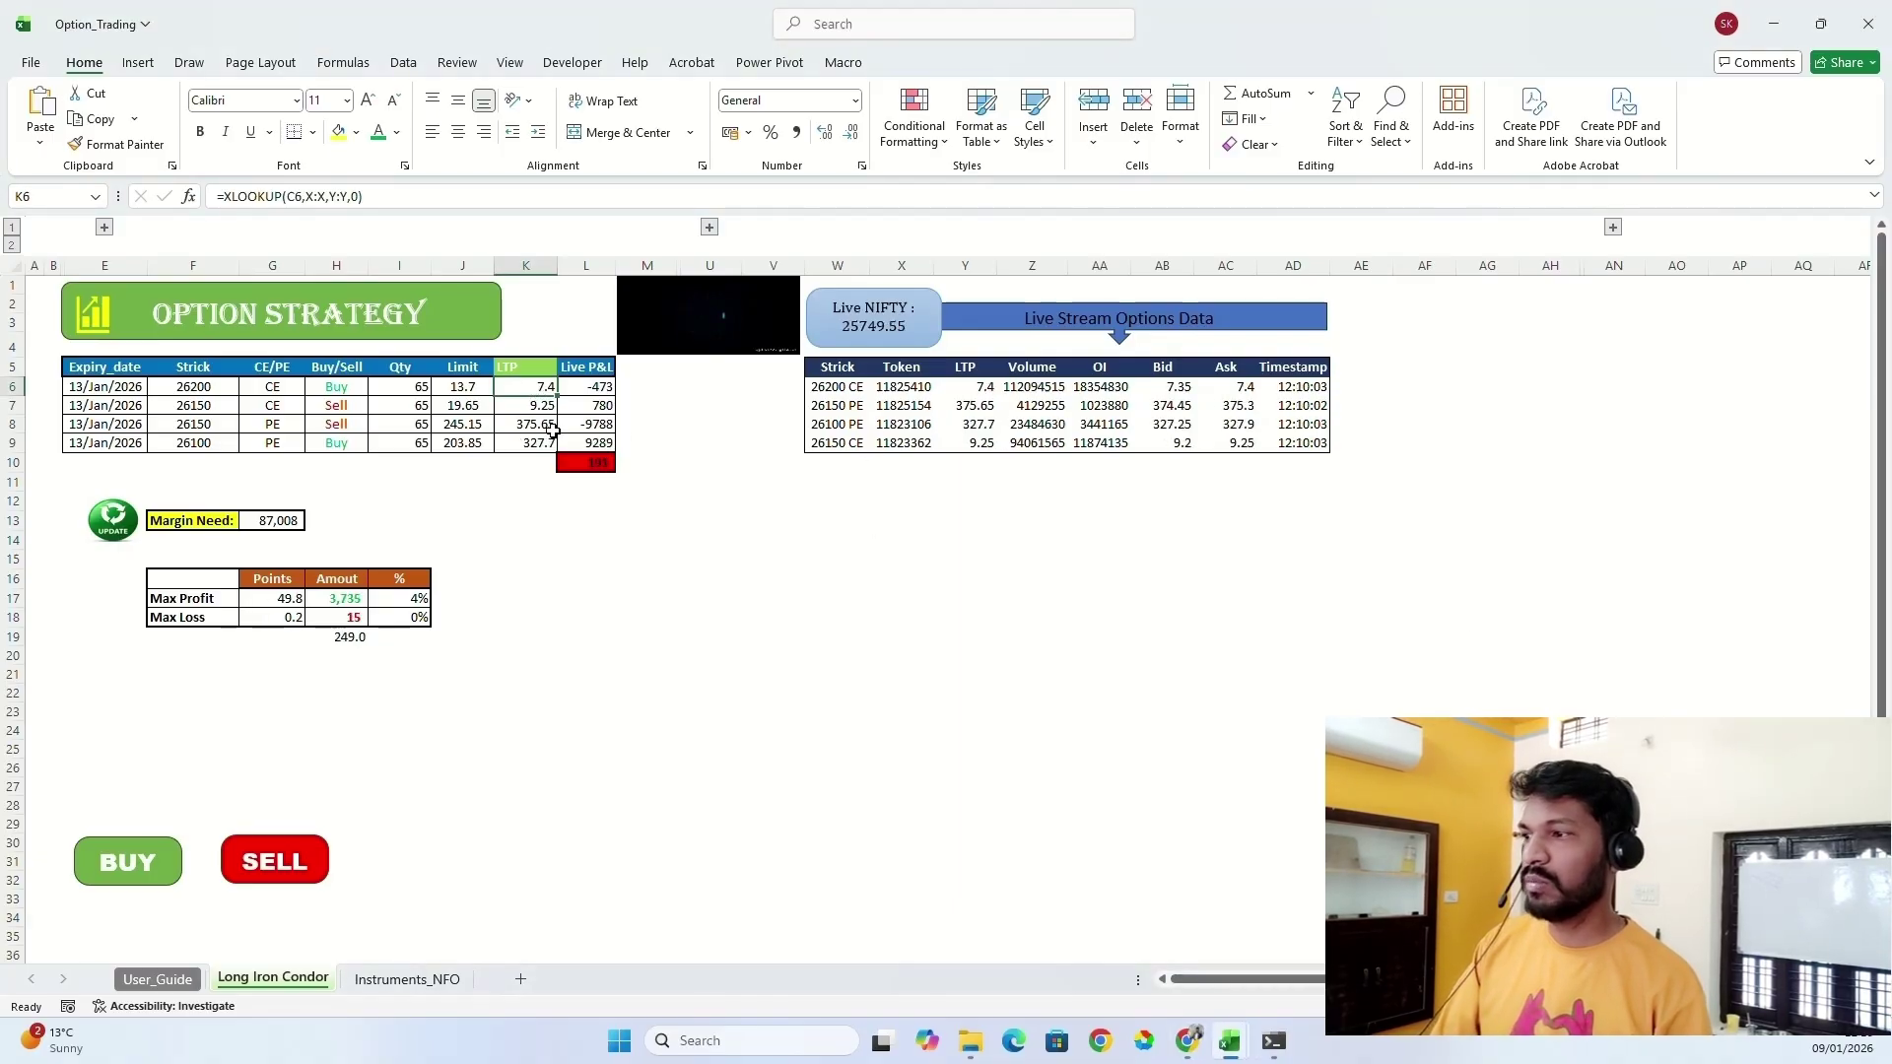
key(alt+Tab)
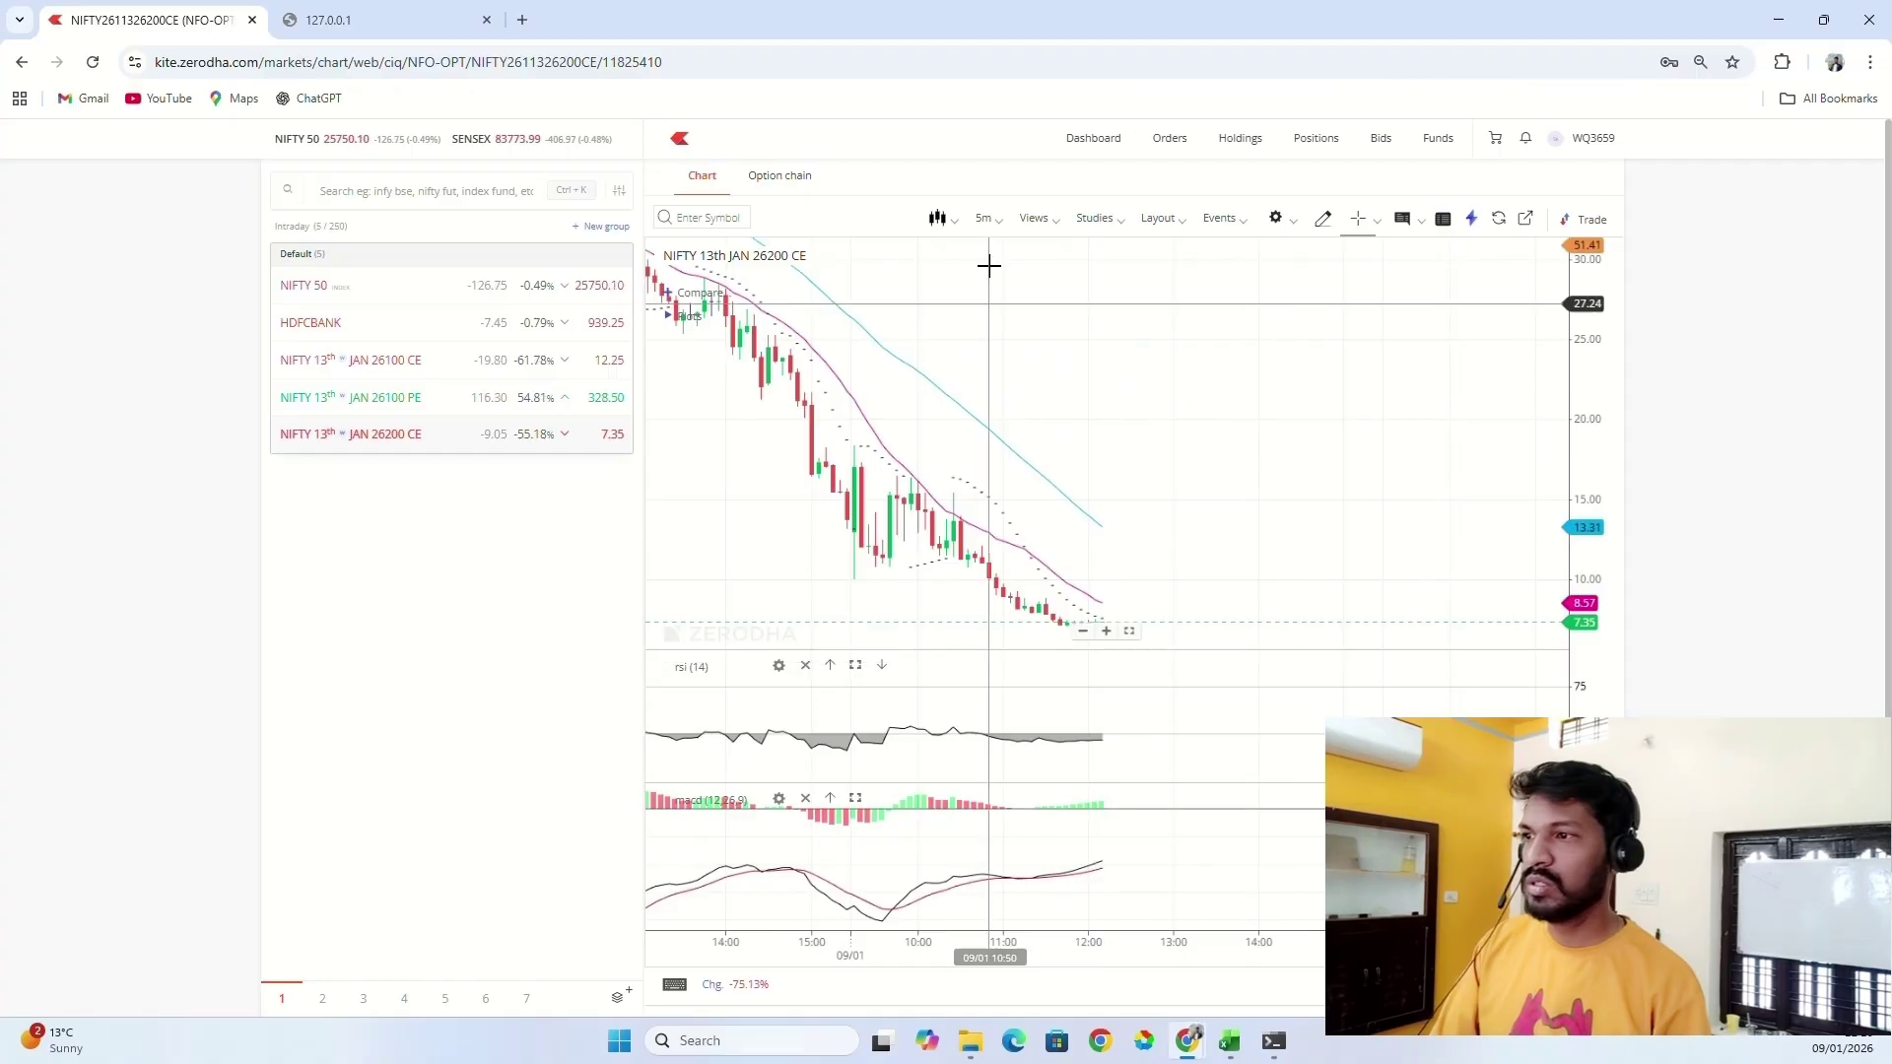
double_click(1002, 22)
drag(1060, 21, 806, 59)
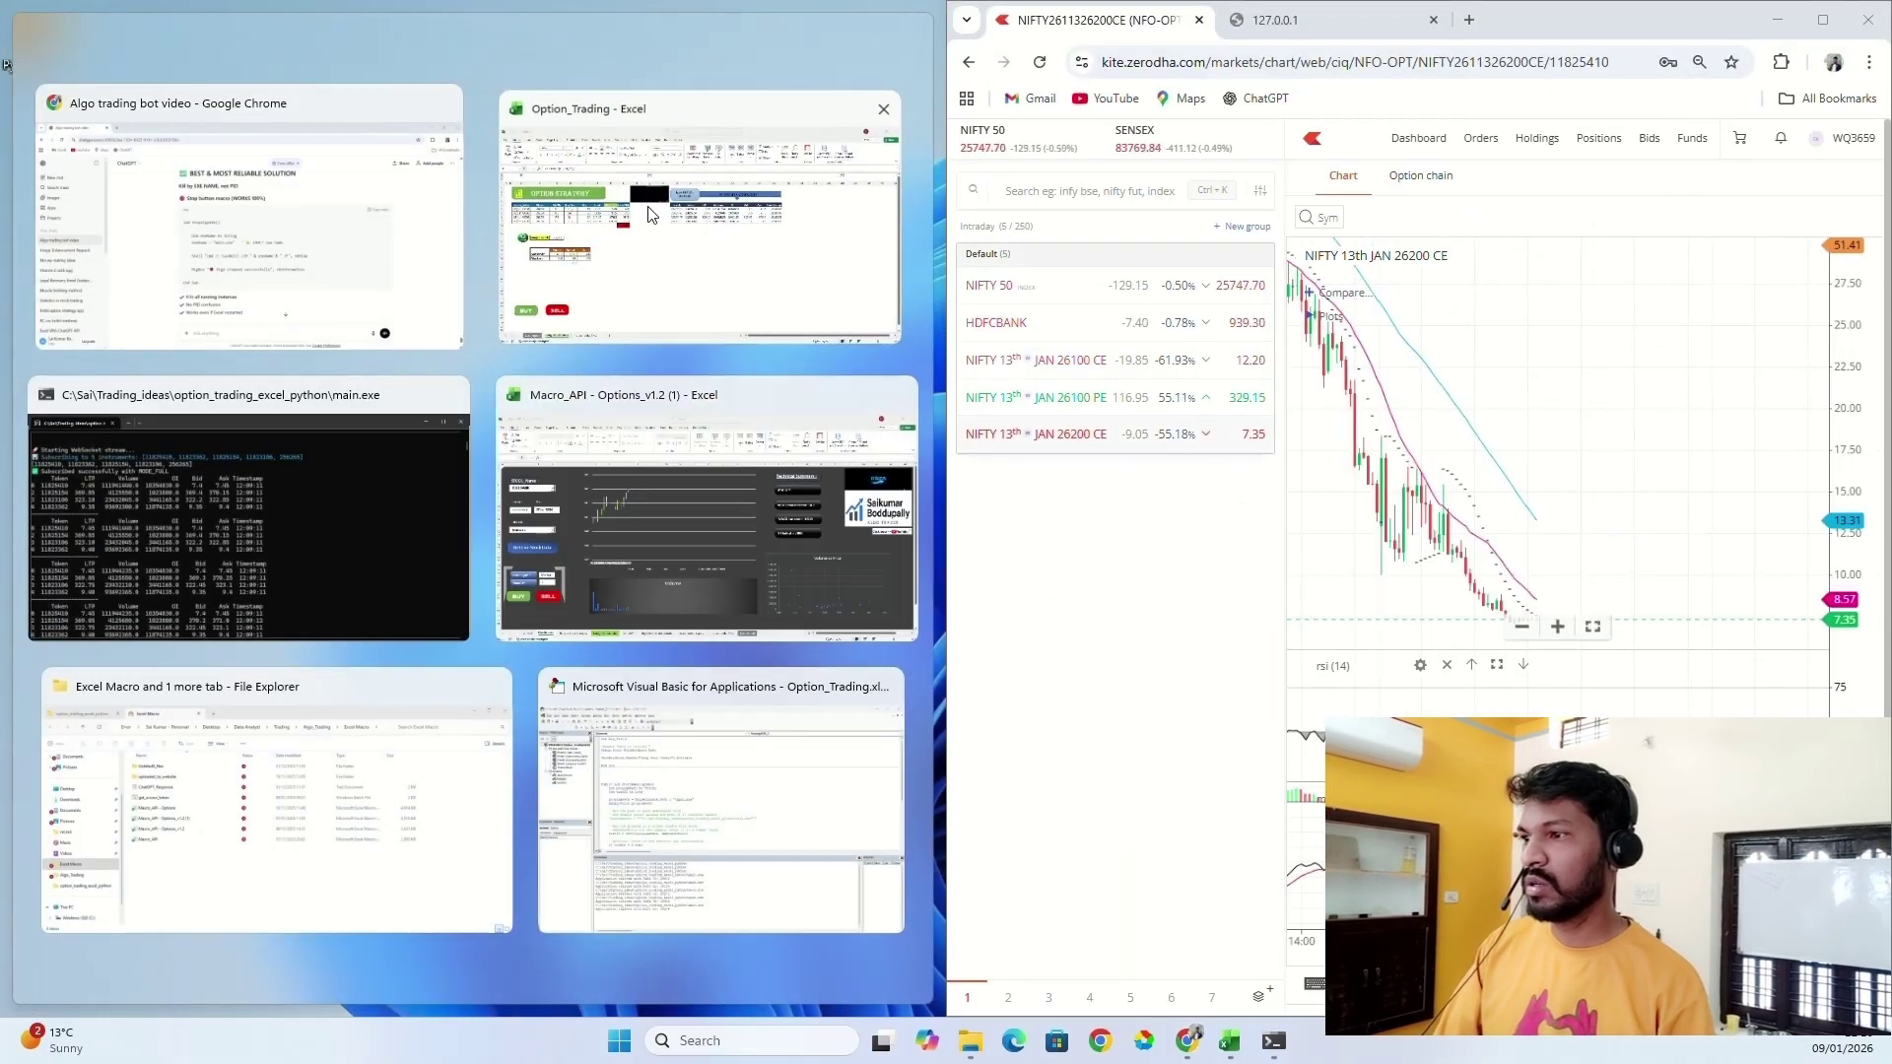
click(631, 246)
Compare LTP values K6:K9 with the streaming terminal and check the Max Profit points and amount.
drag(526, 387, 533, 443)
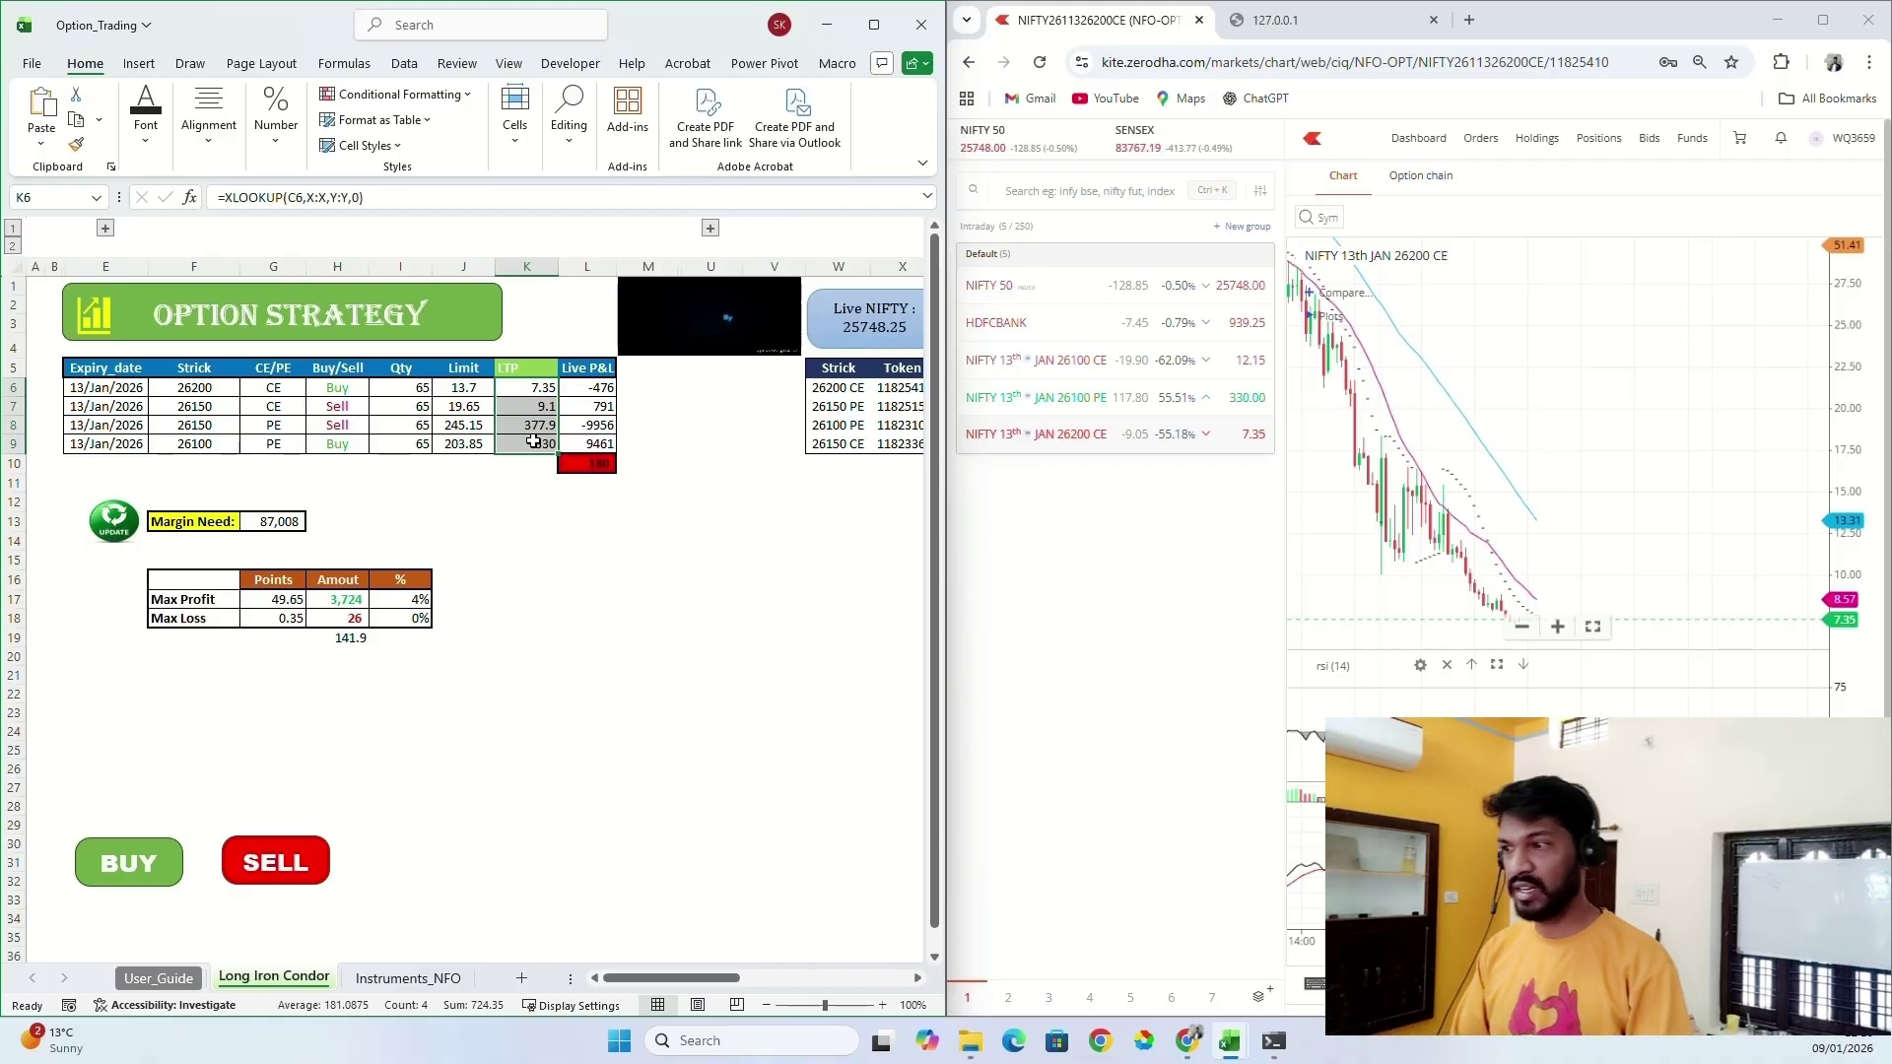
click(1272, 1042)
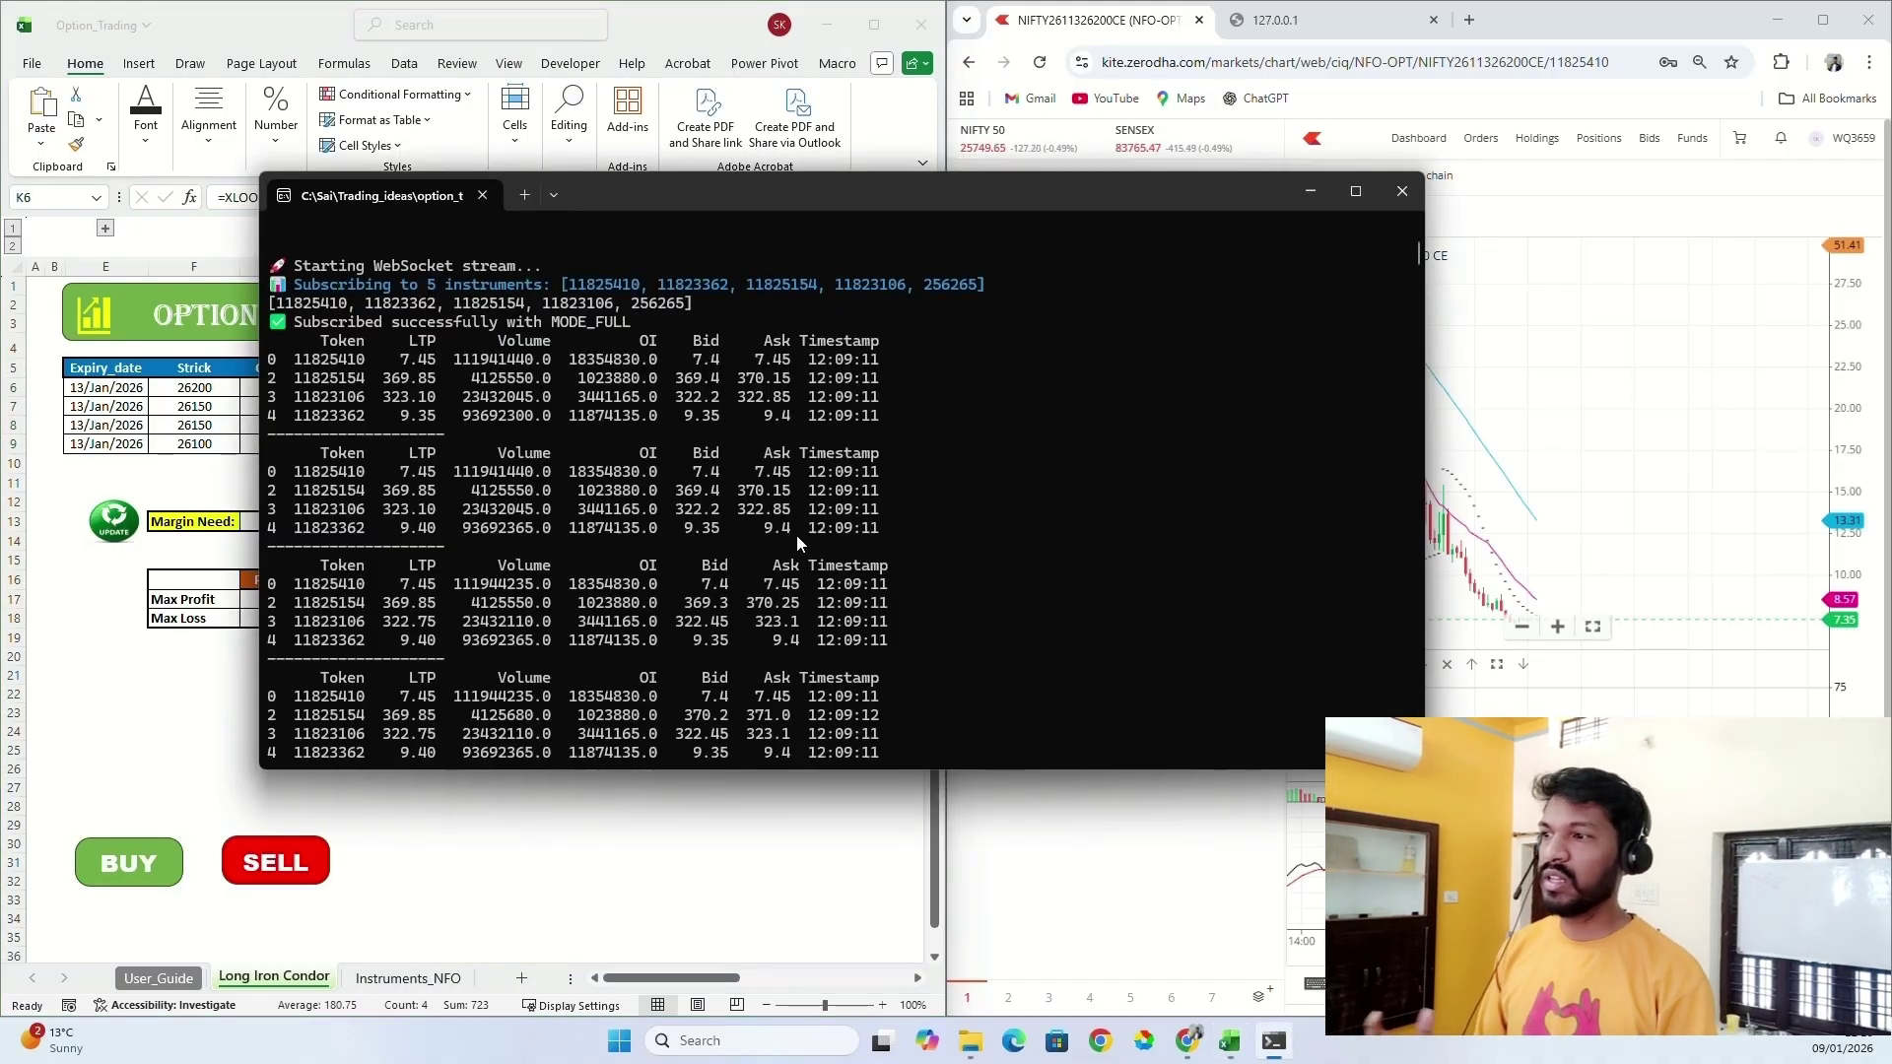
click(1307, 193)
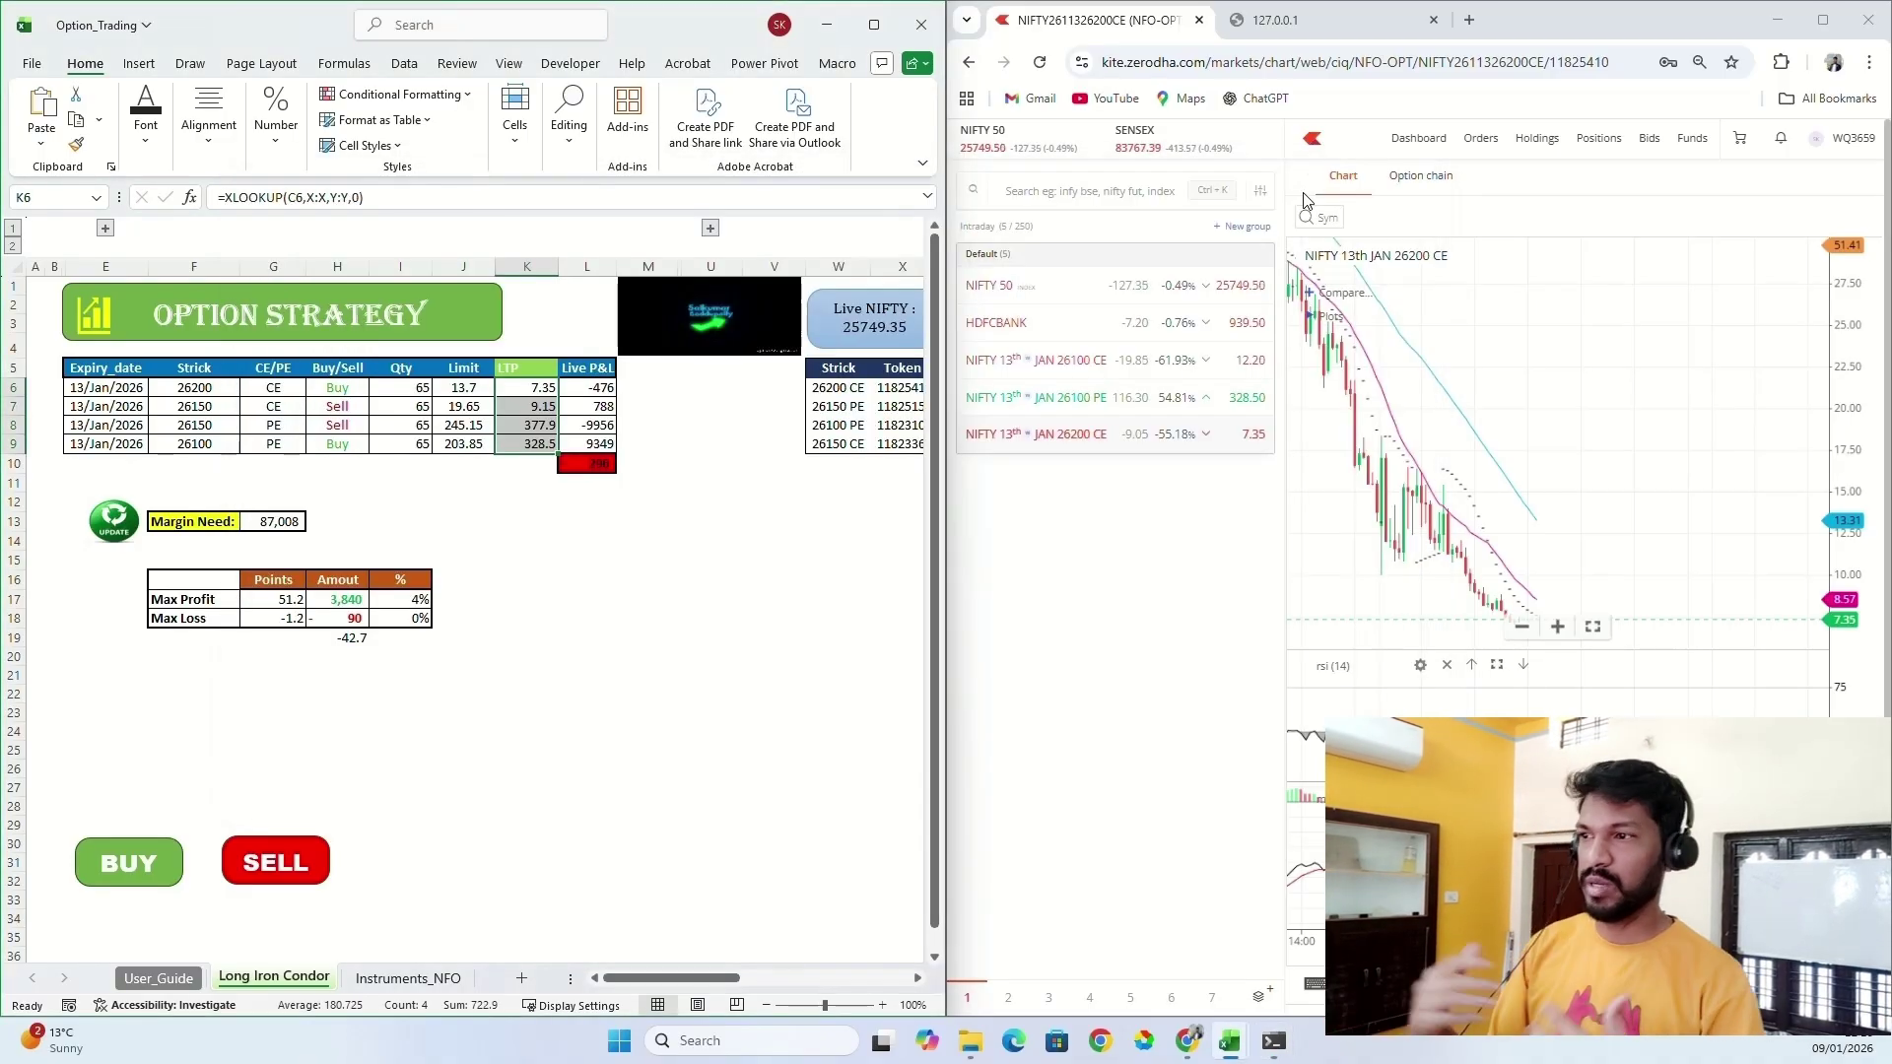
click(523, 641)
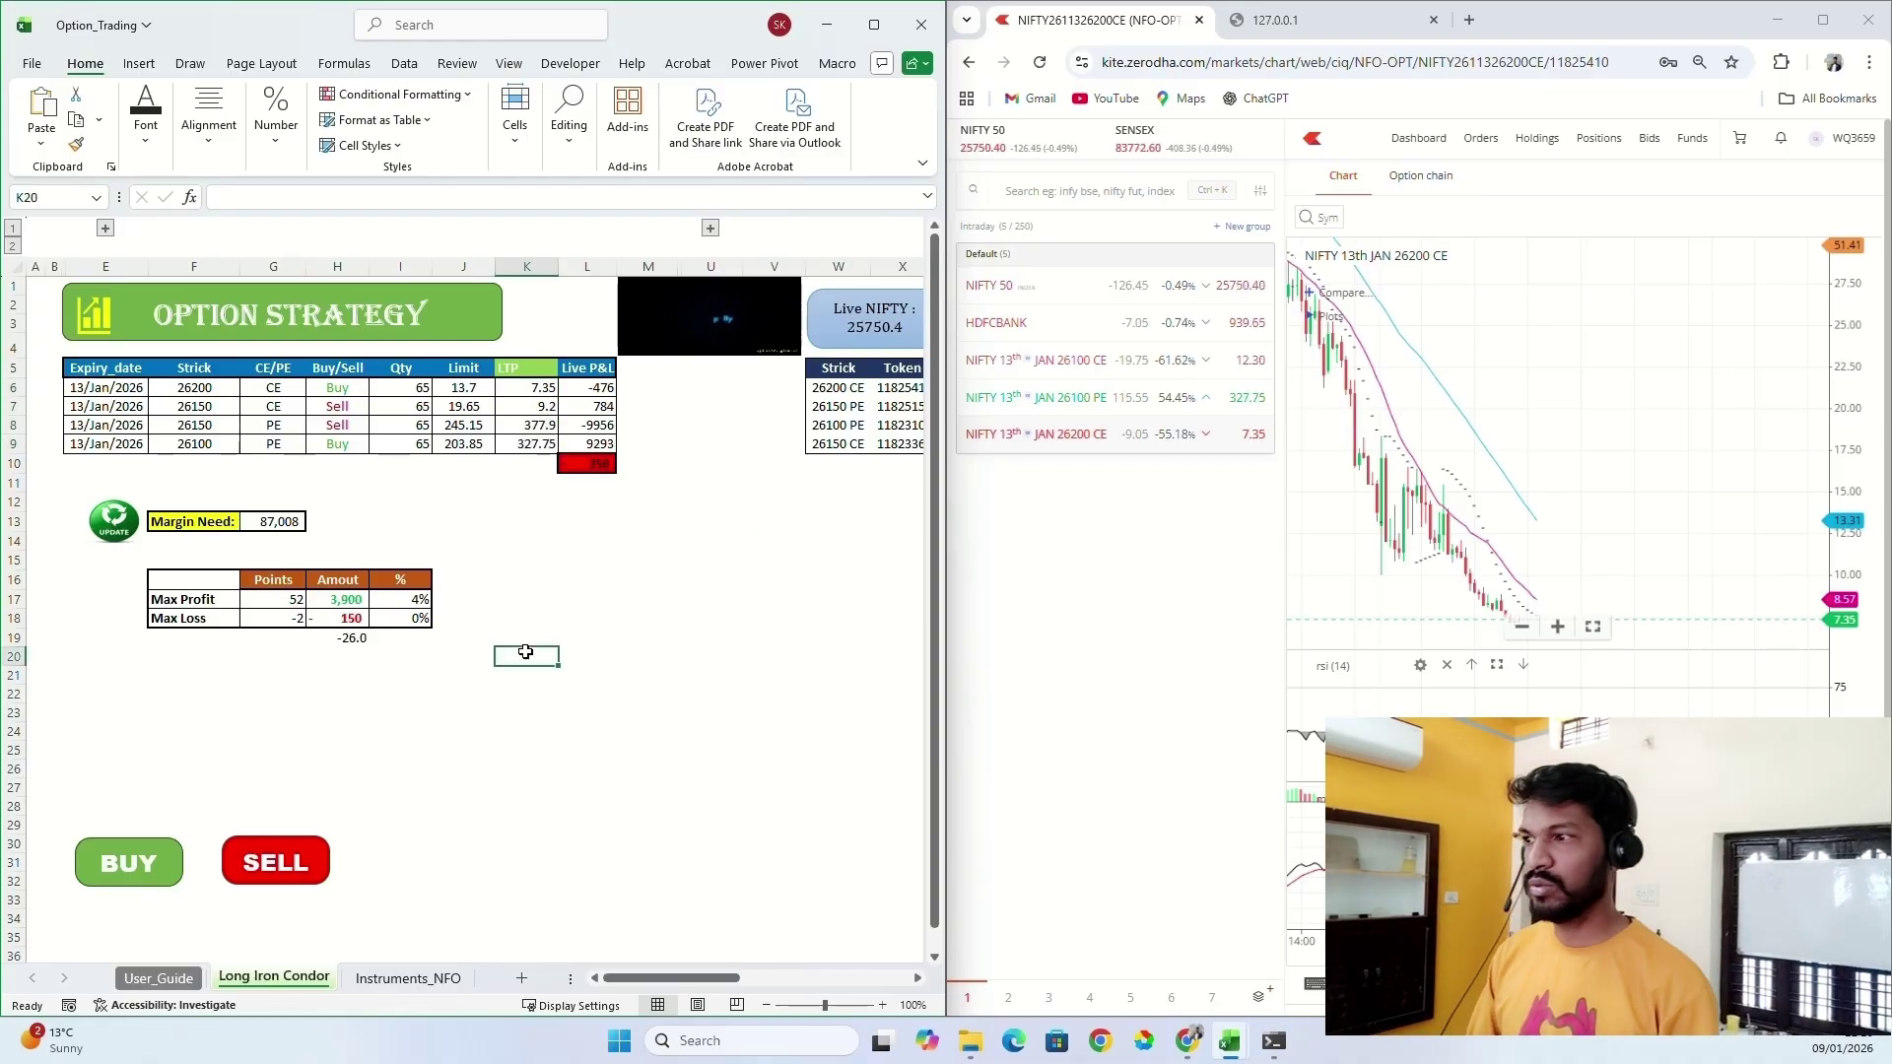
click(608, 622)
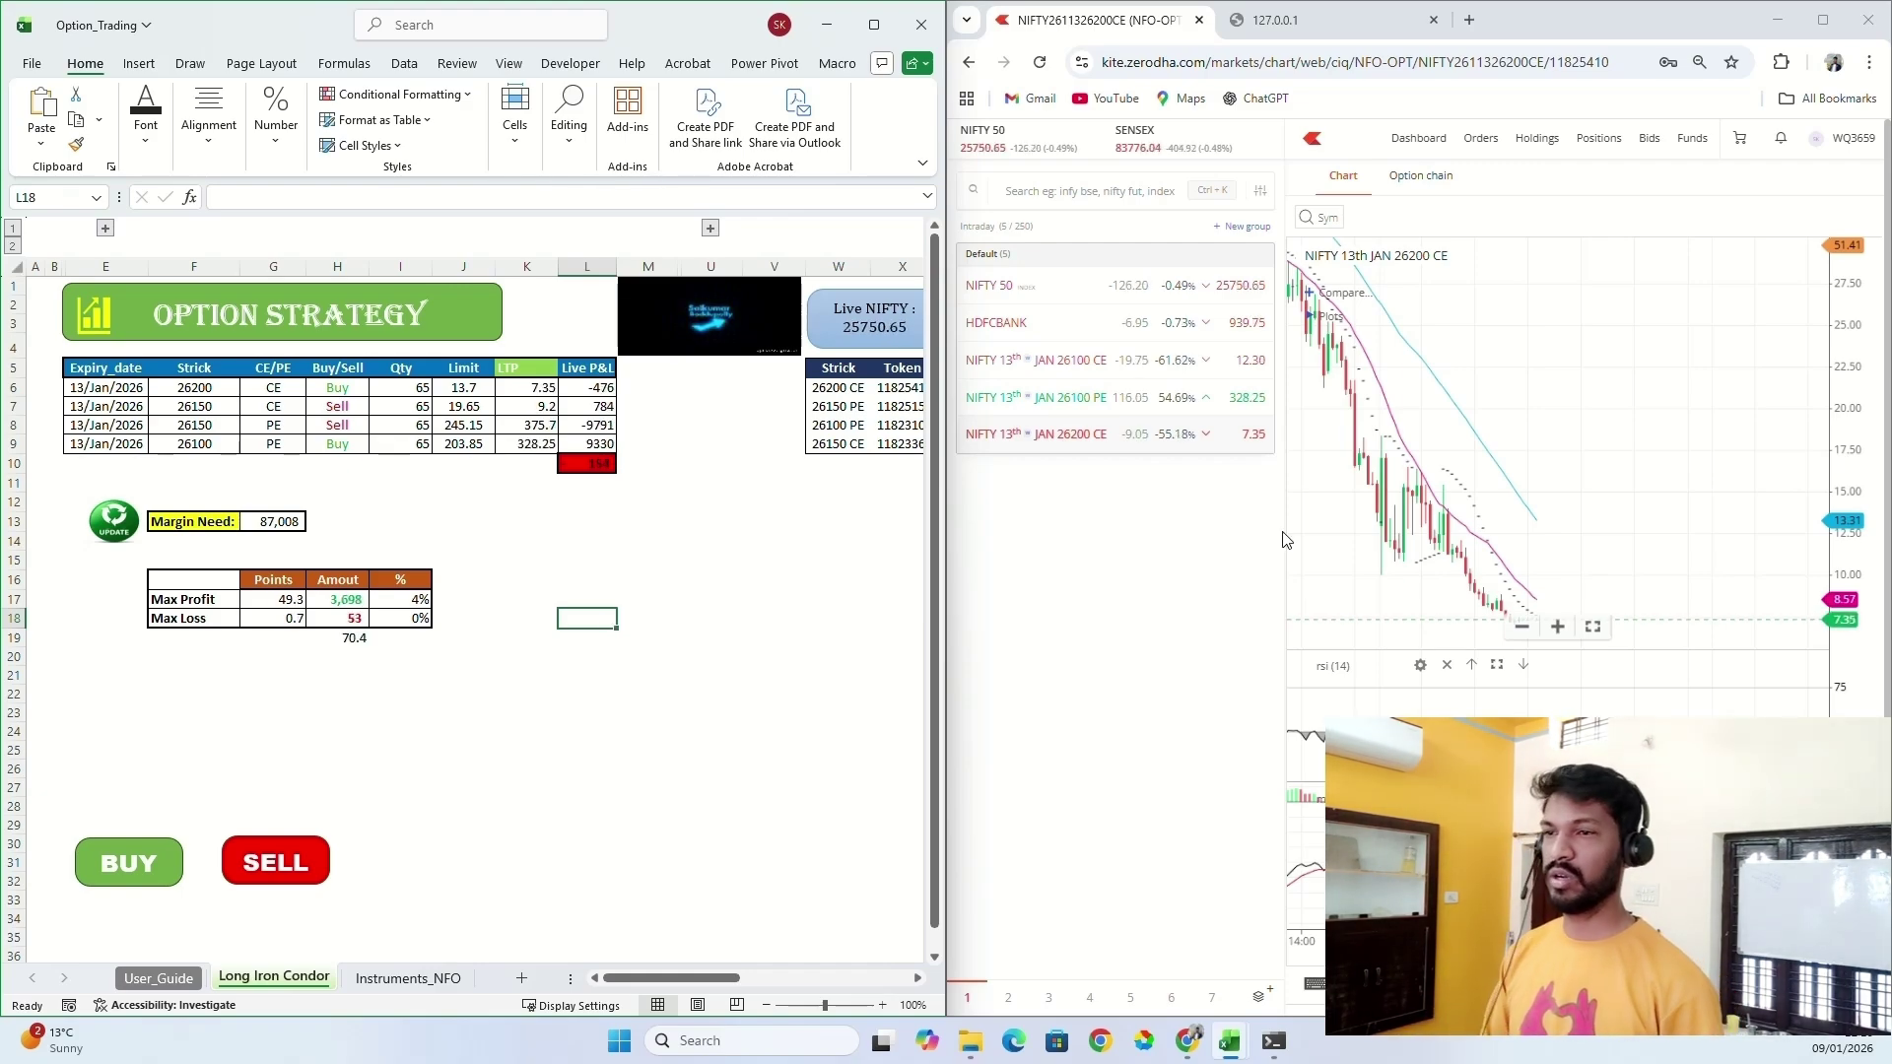
drag(188, 601, 379, 625)
click(709, 637)
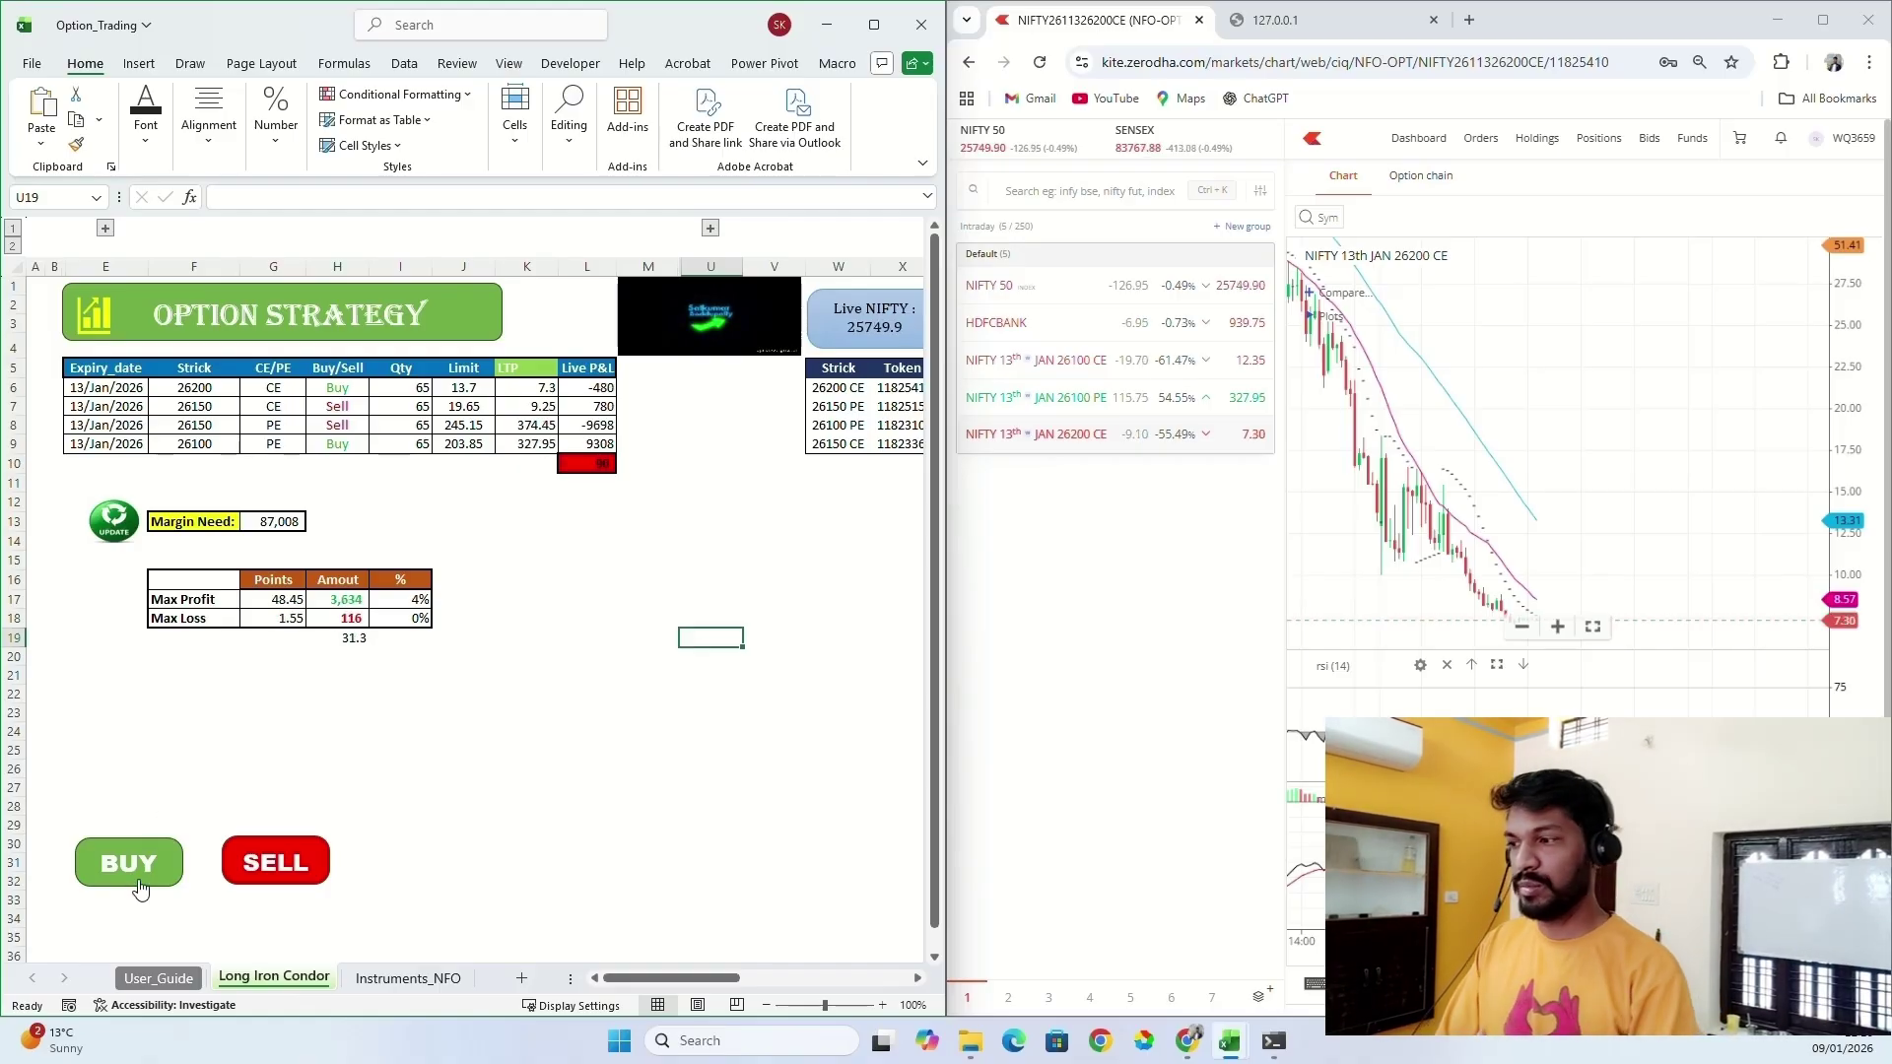
Open the NIFTY 50 index chart from the Kite watchlist.
click(630, 731)
click(1090, 625)
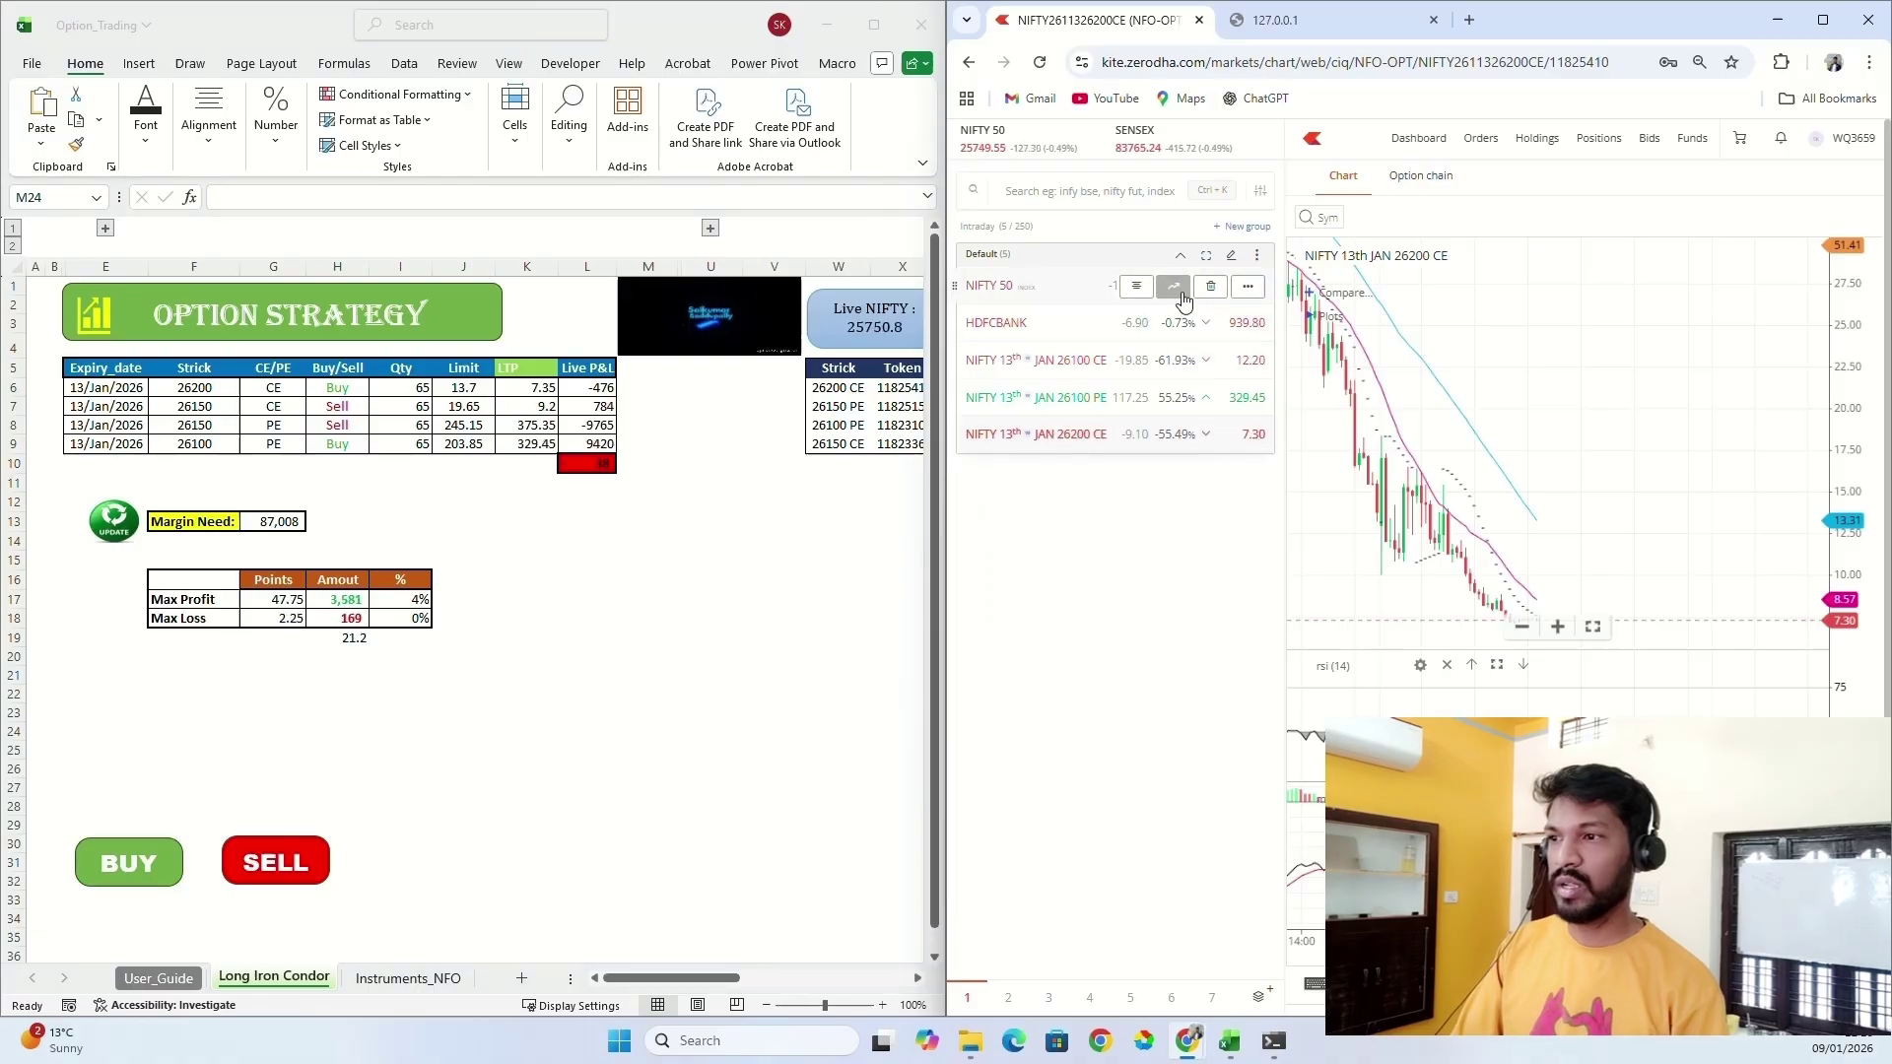
click(1181, 295)
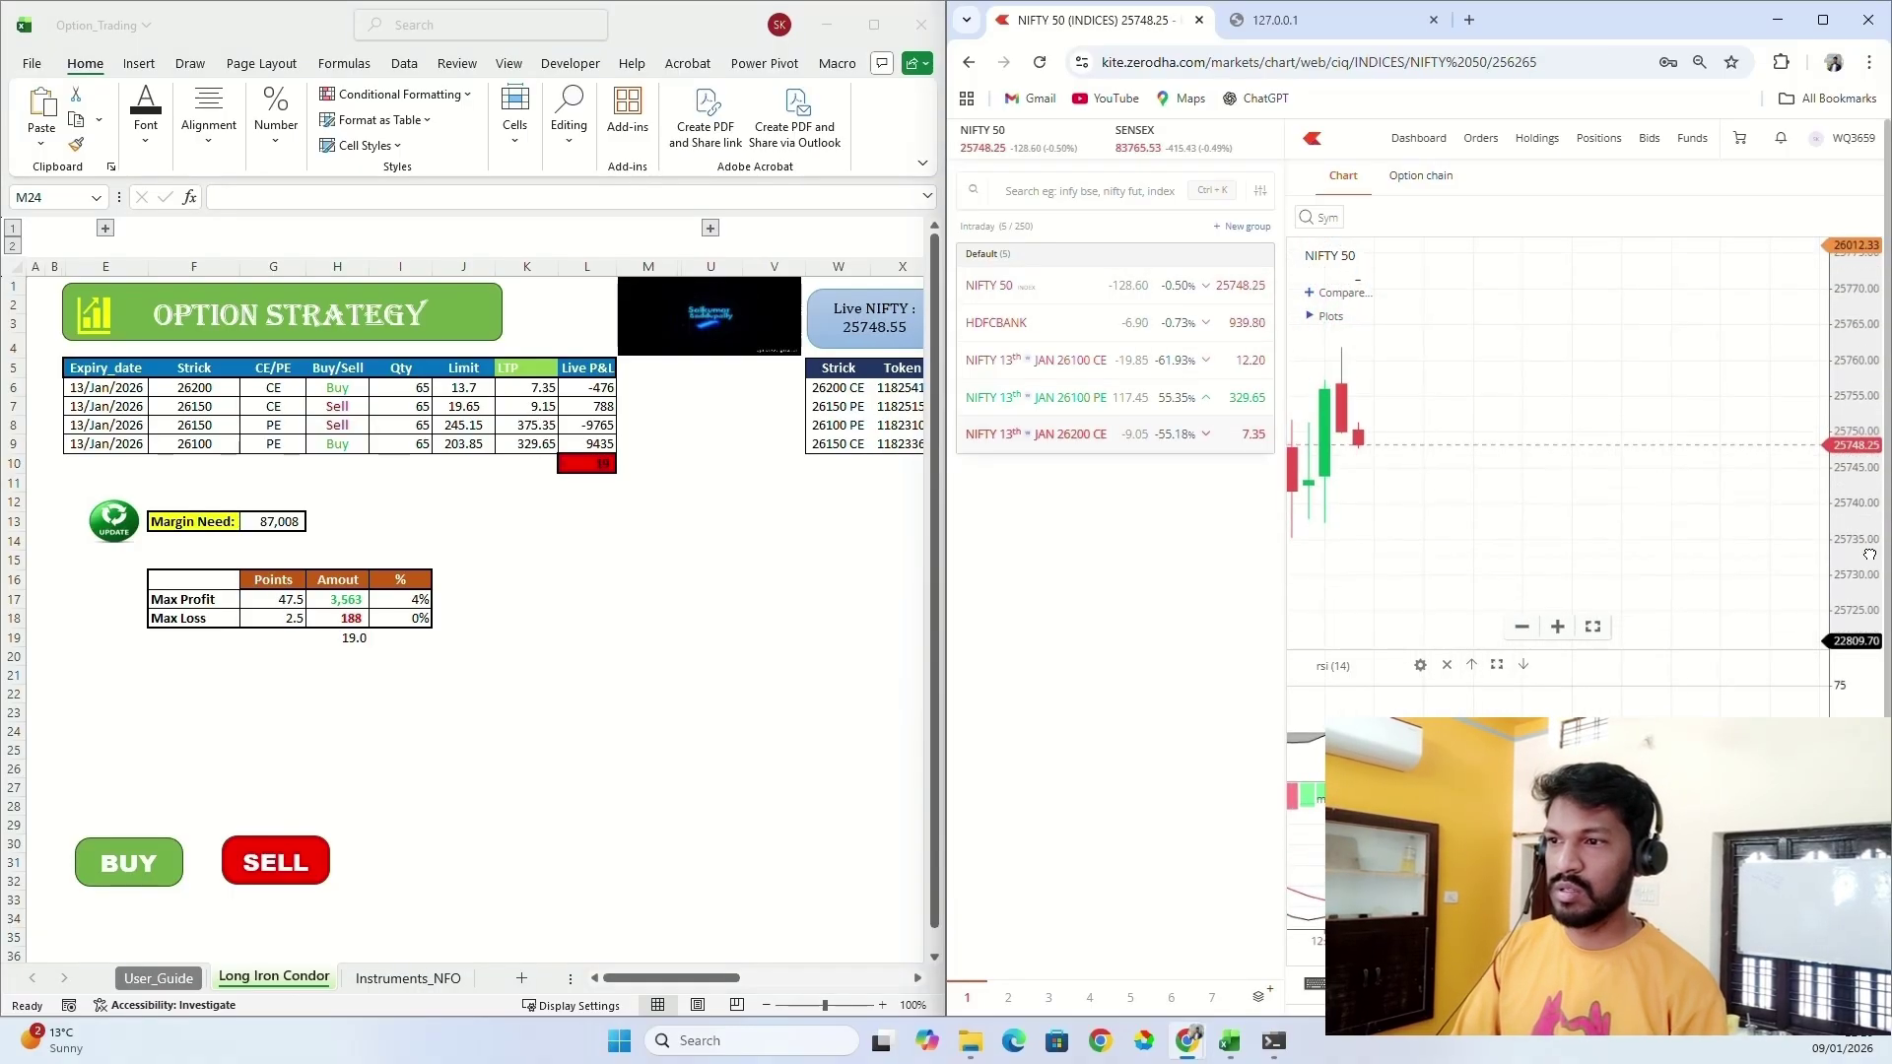
click(891, 624)
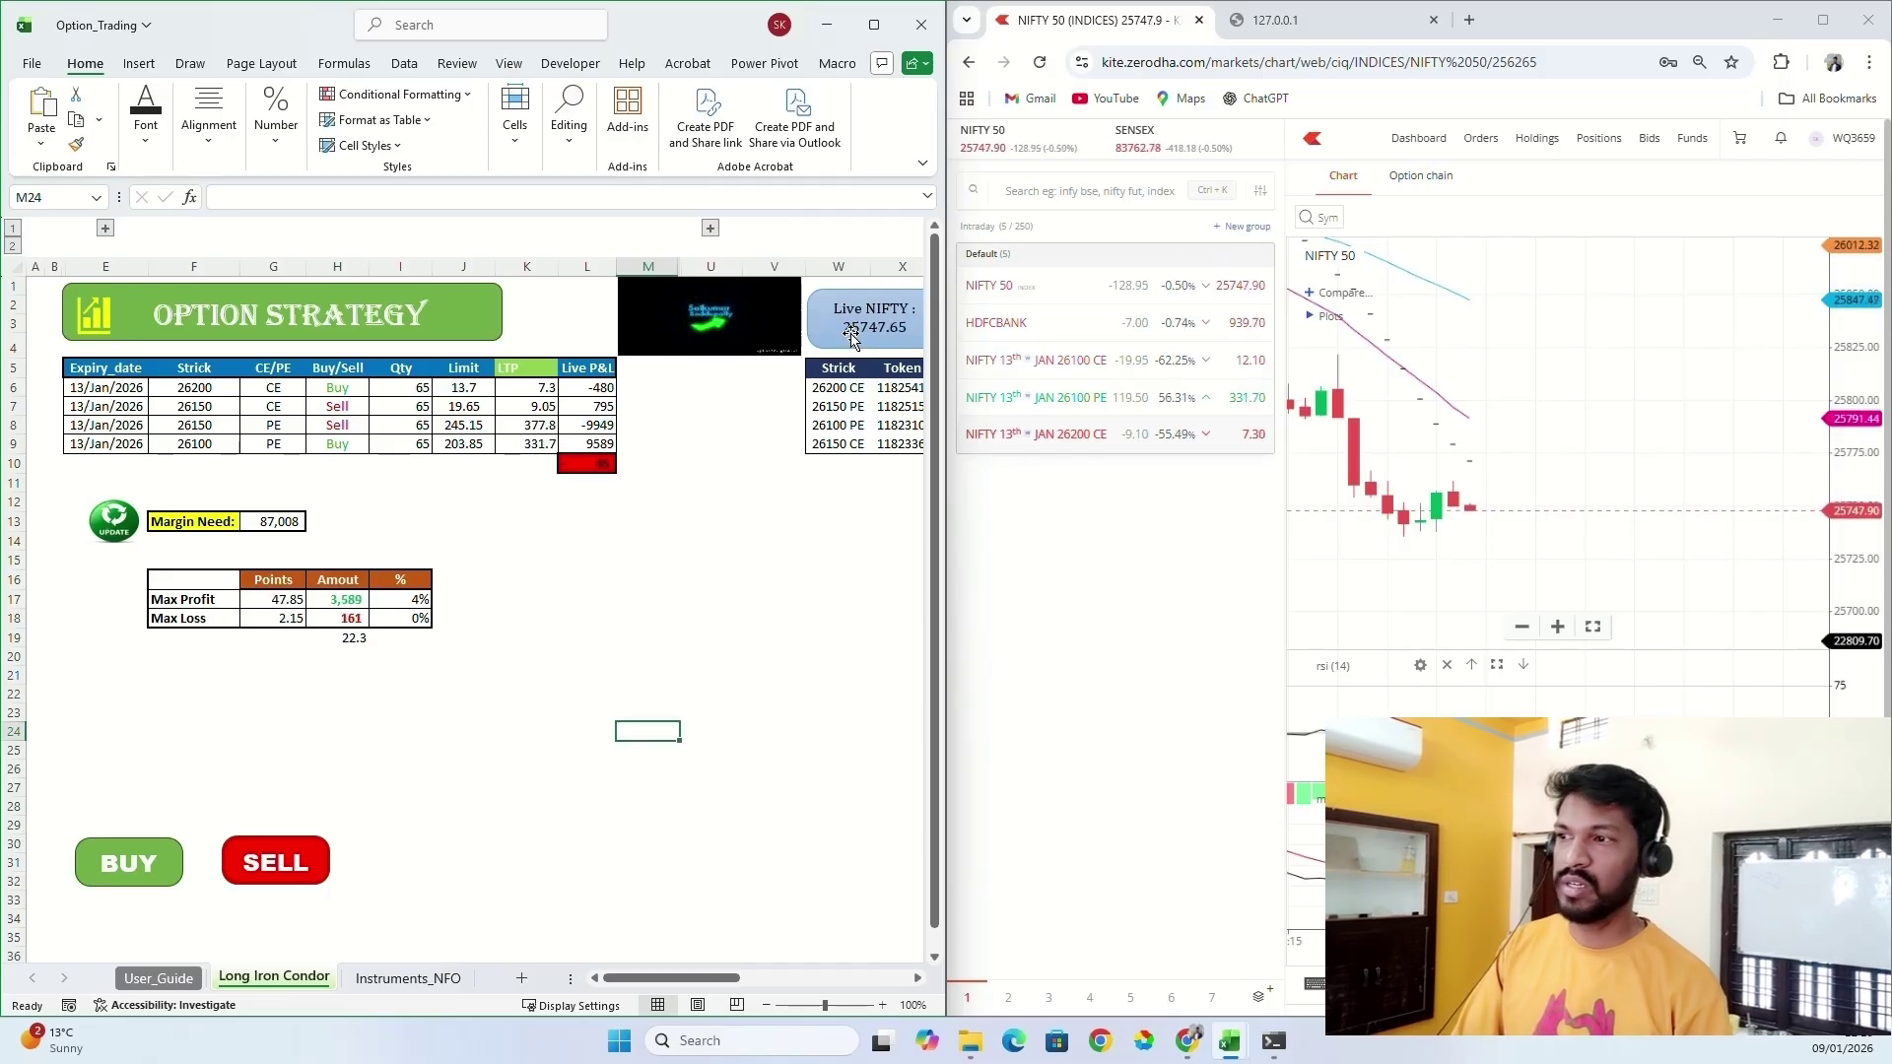
Drag the window divider left to widen Kite so its watchlist shows beside the chart.
click(838, 559)
drag(947, 601, 1066, 601)
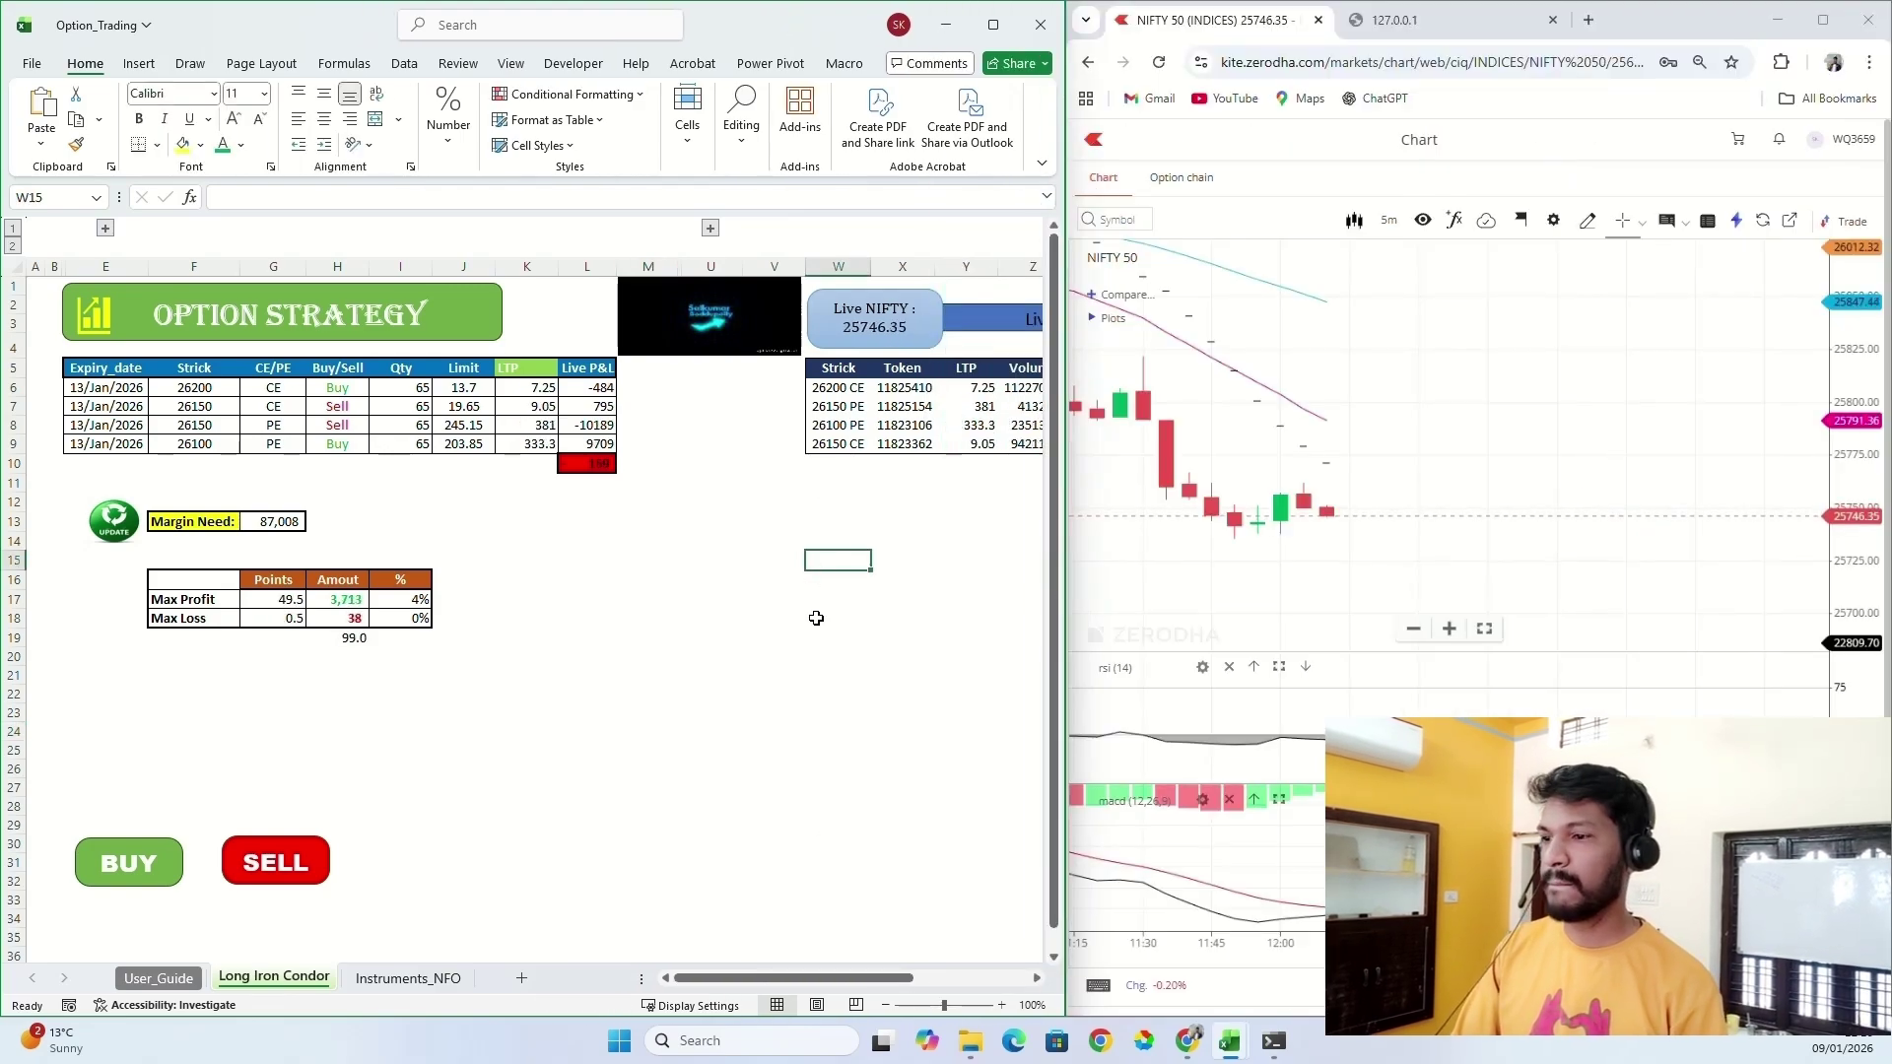
drag(1066, 601, 908, 601)
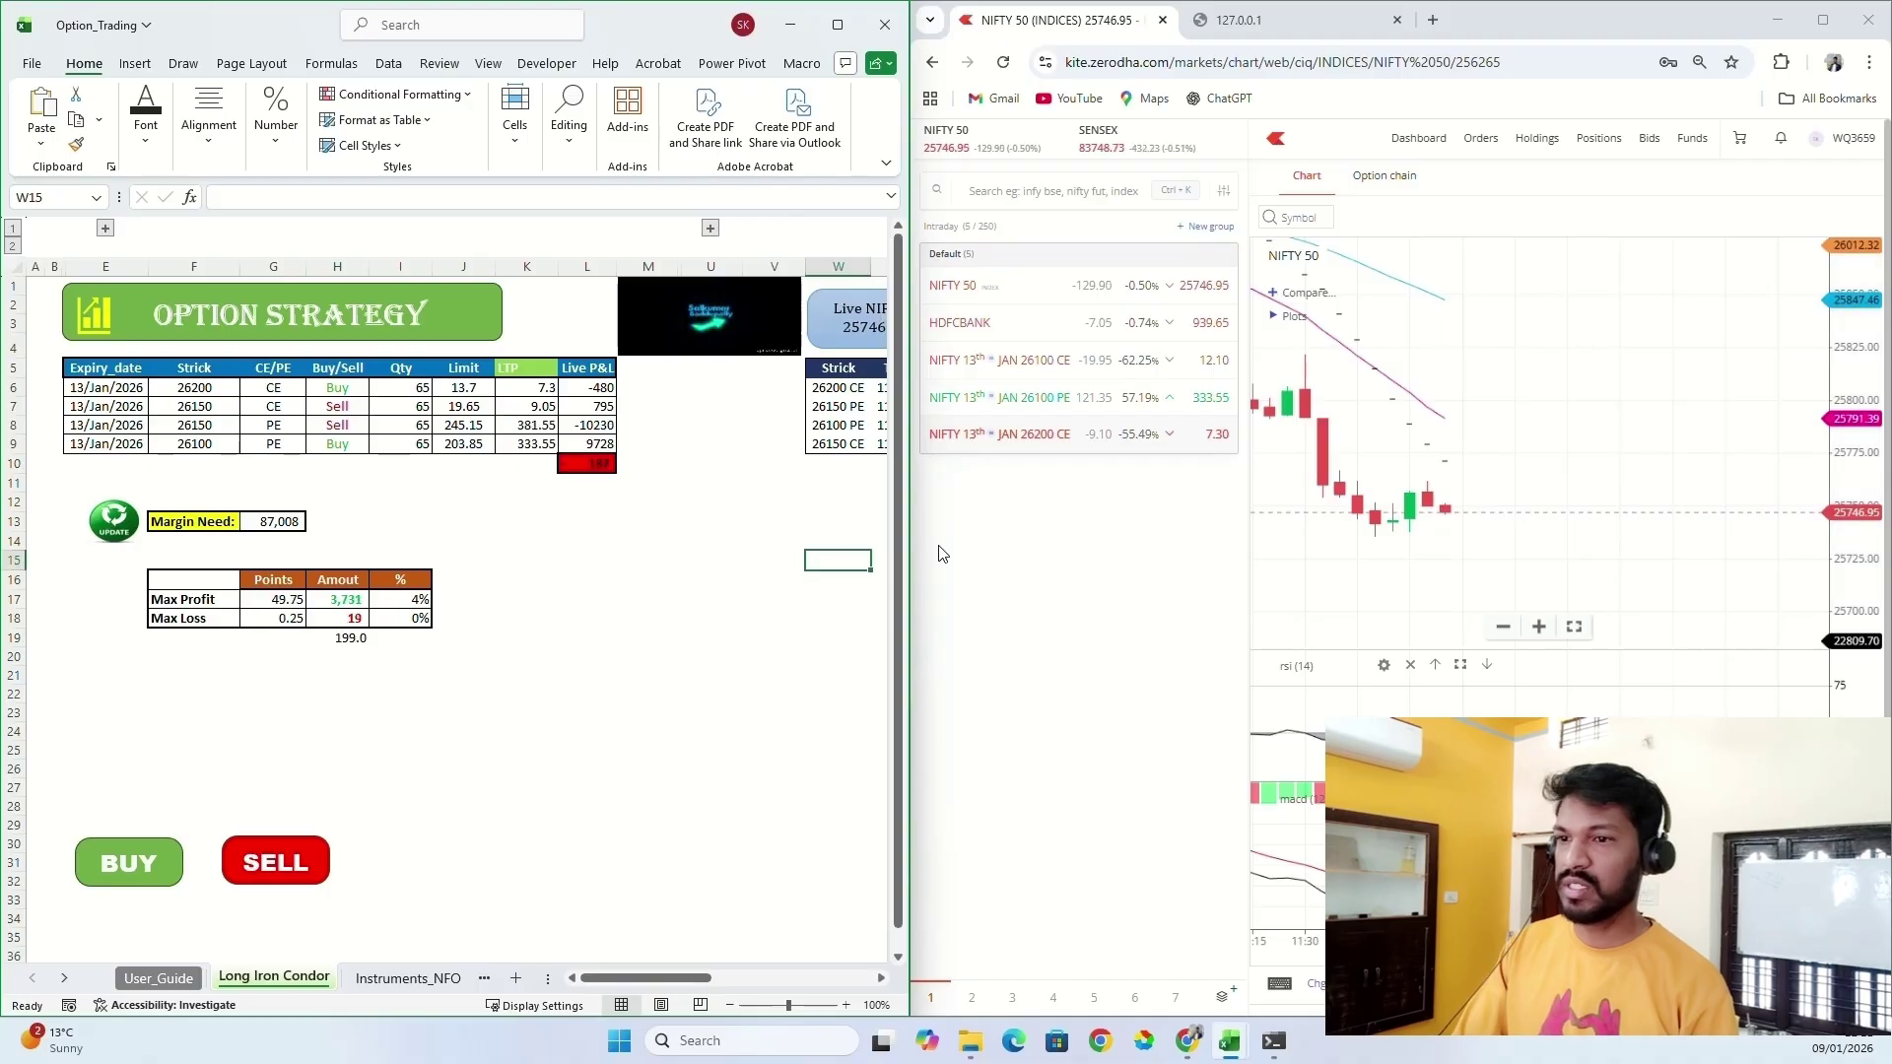
Enter 25 in the second leg's strike cell F7.
click(194, 406)
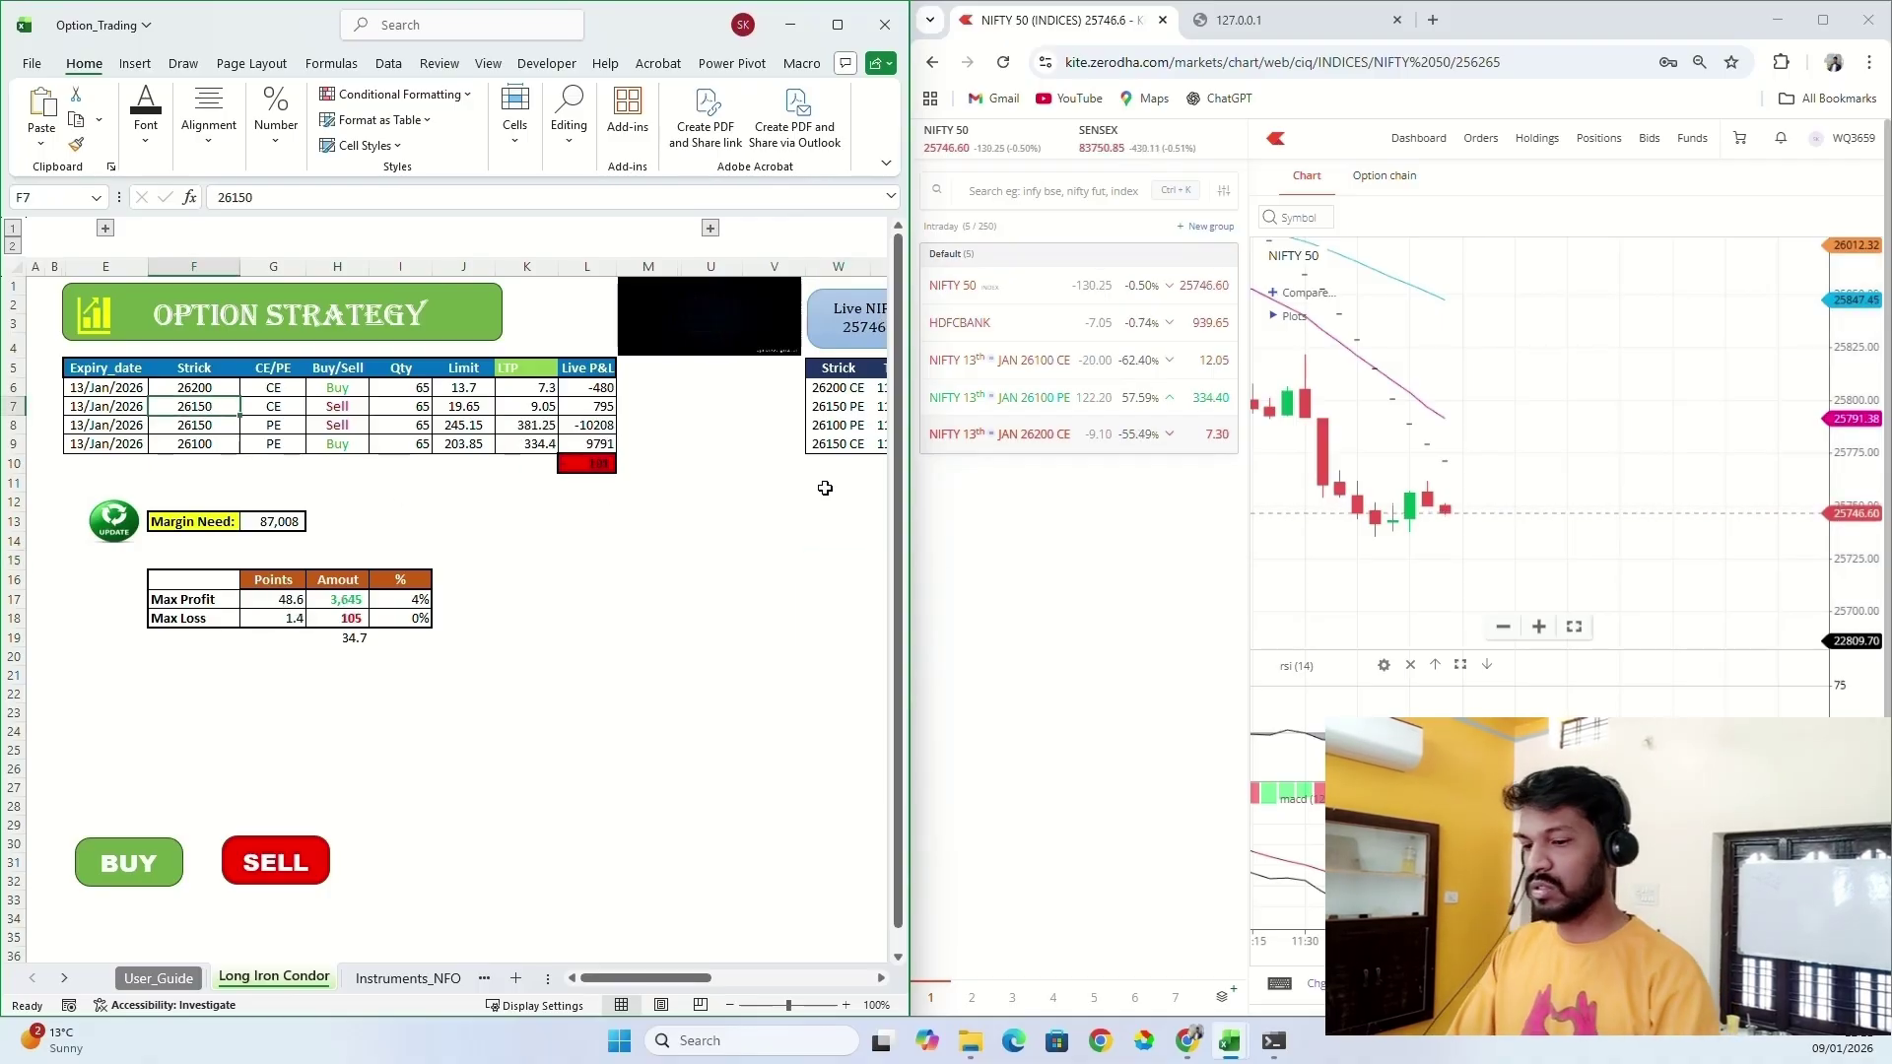
text(25)
click(526, 750)
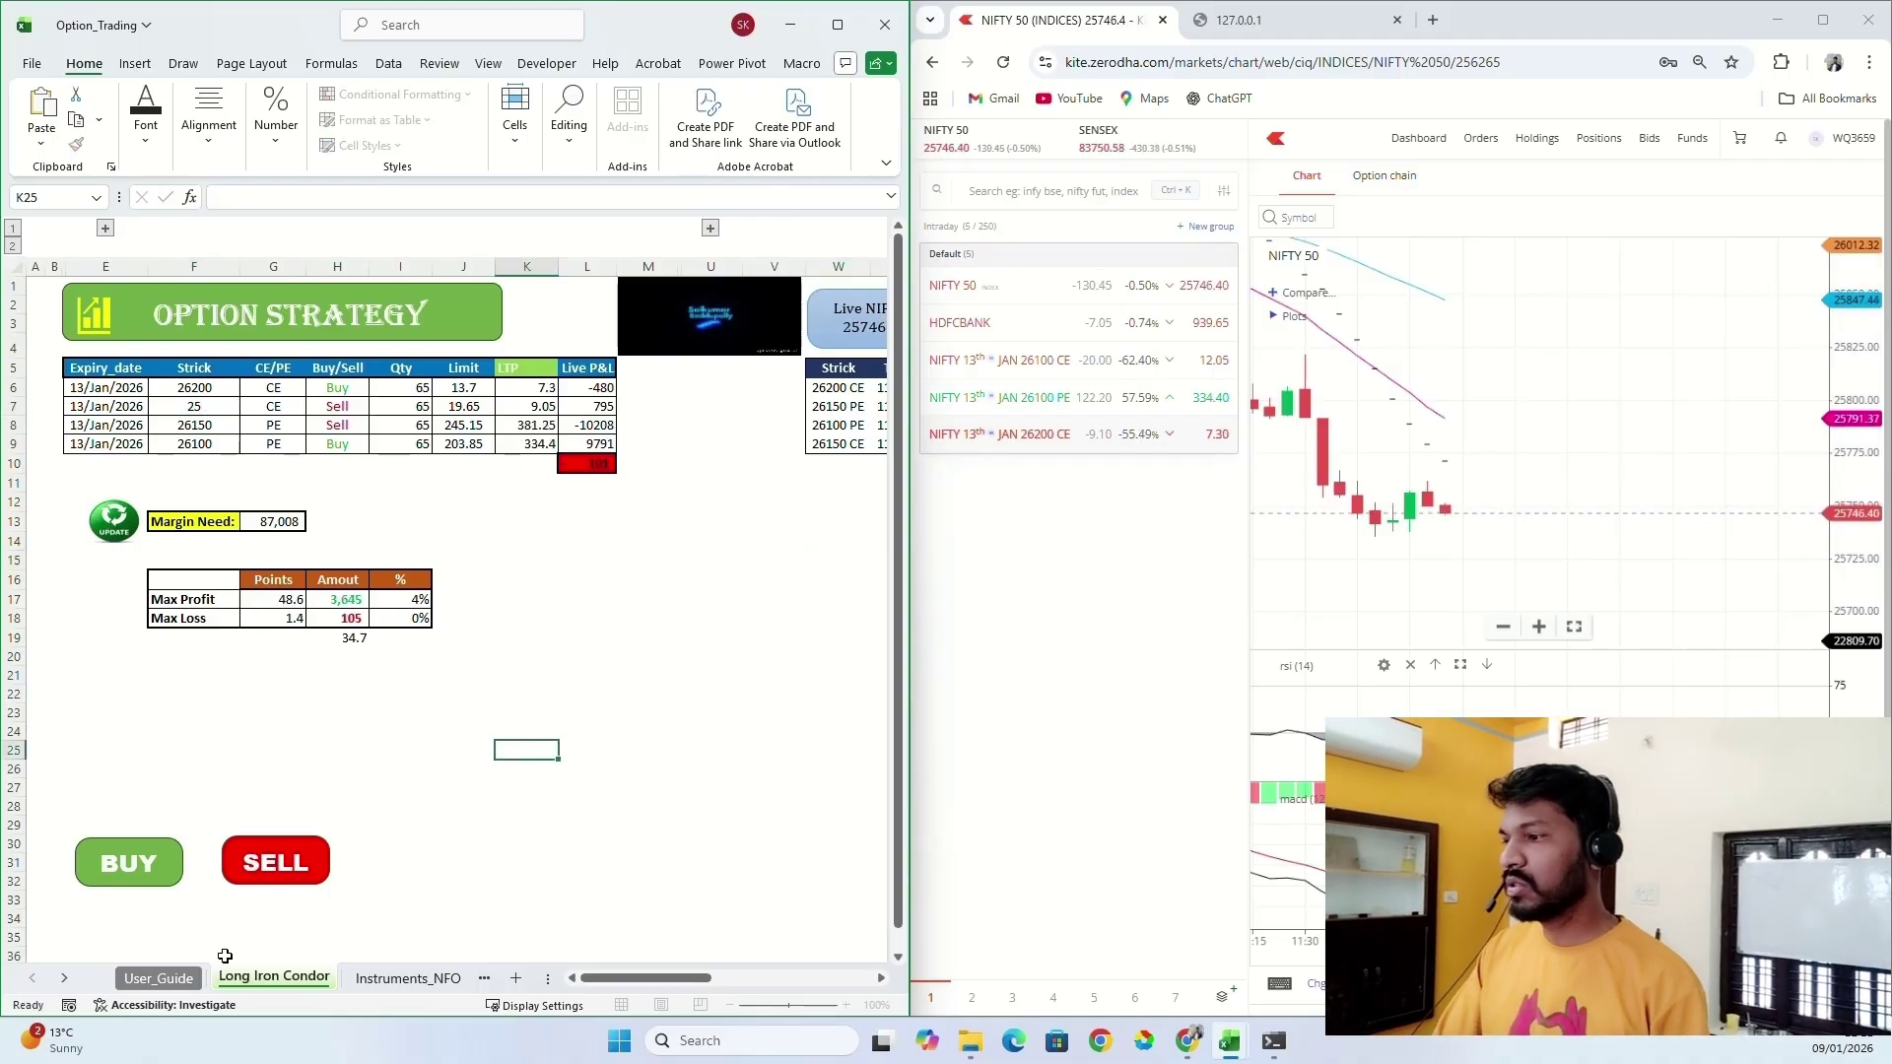
Stop the live-data algo on User_Guide, confirm, and return to the Long Iron Condor sheet's F7.
click(182, 976)
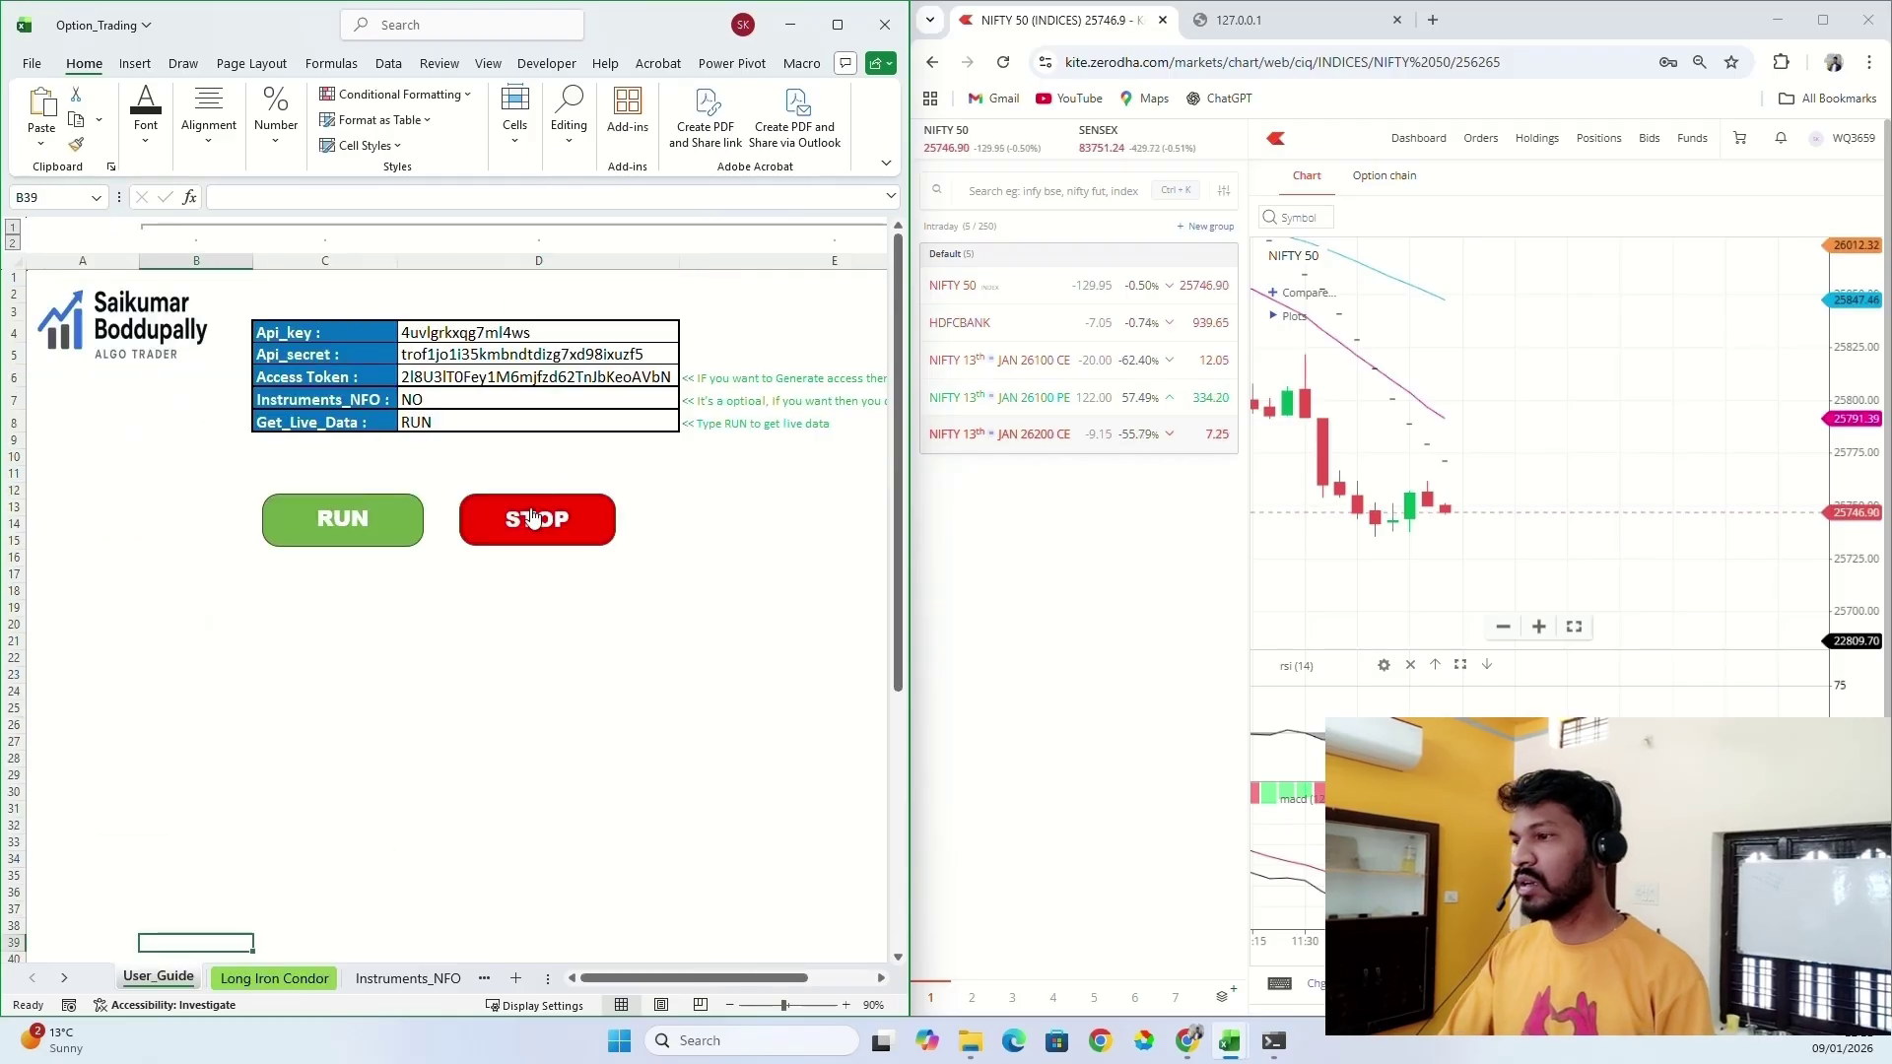
click(535, 513)
click(1004, 591)
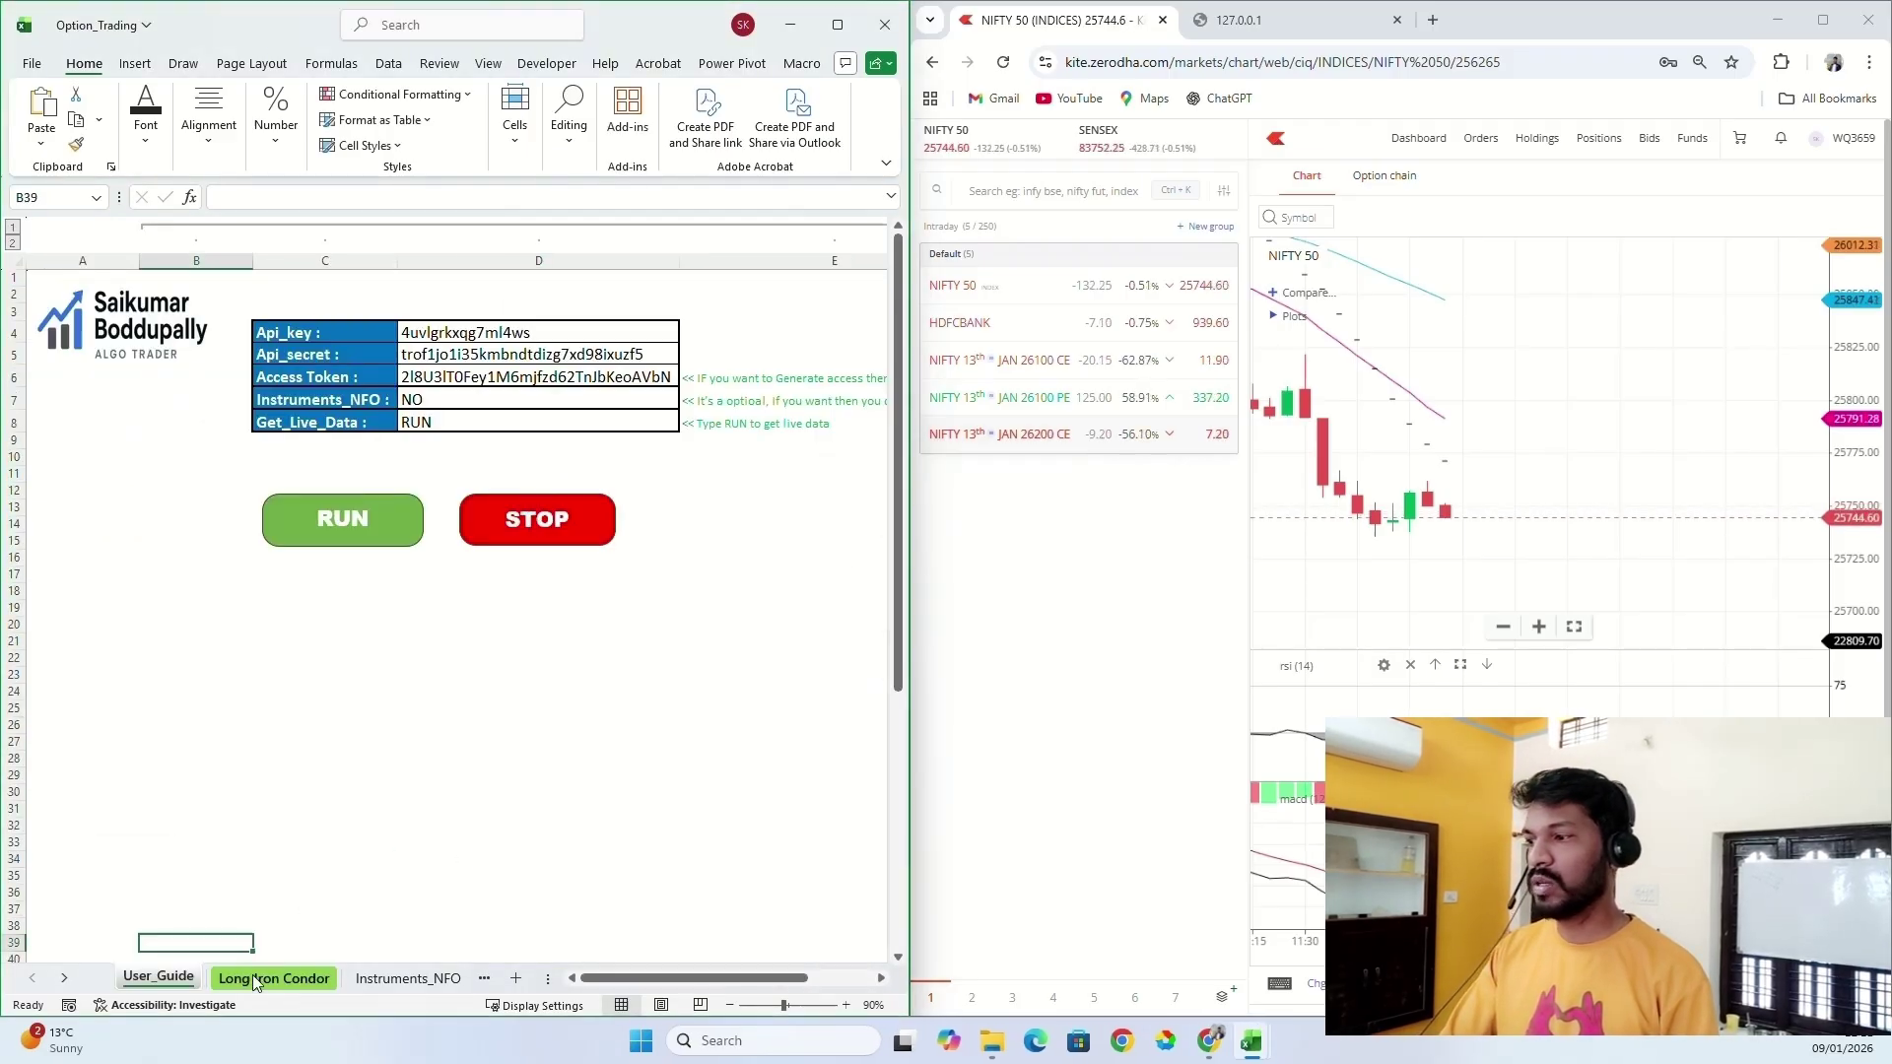
click(254, 976)
click(194, 406)
Enter strikes 25700 in F7 and F8, 25800 in F6, and 25600 in F9.
mouse_move(1212, 345)
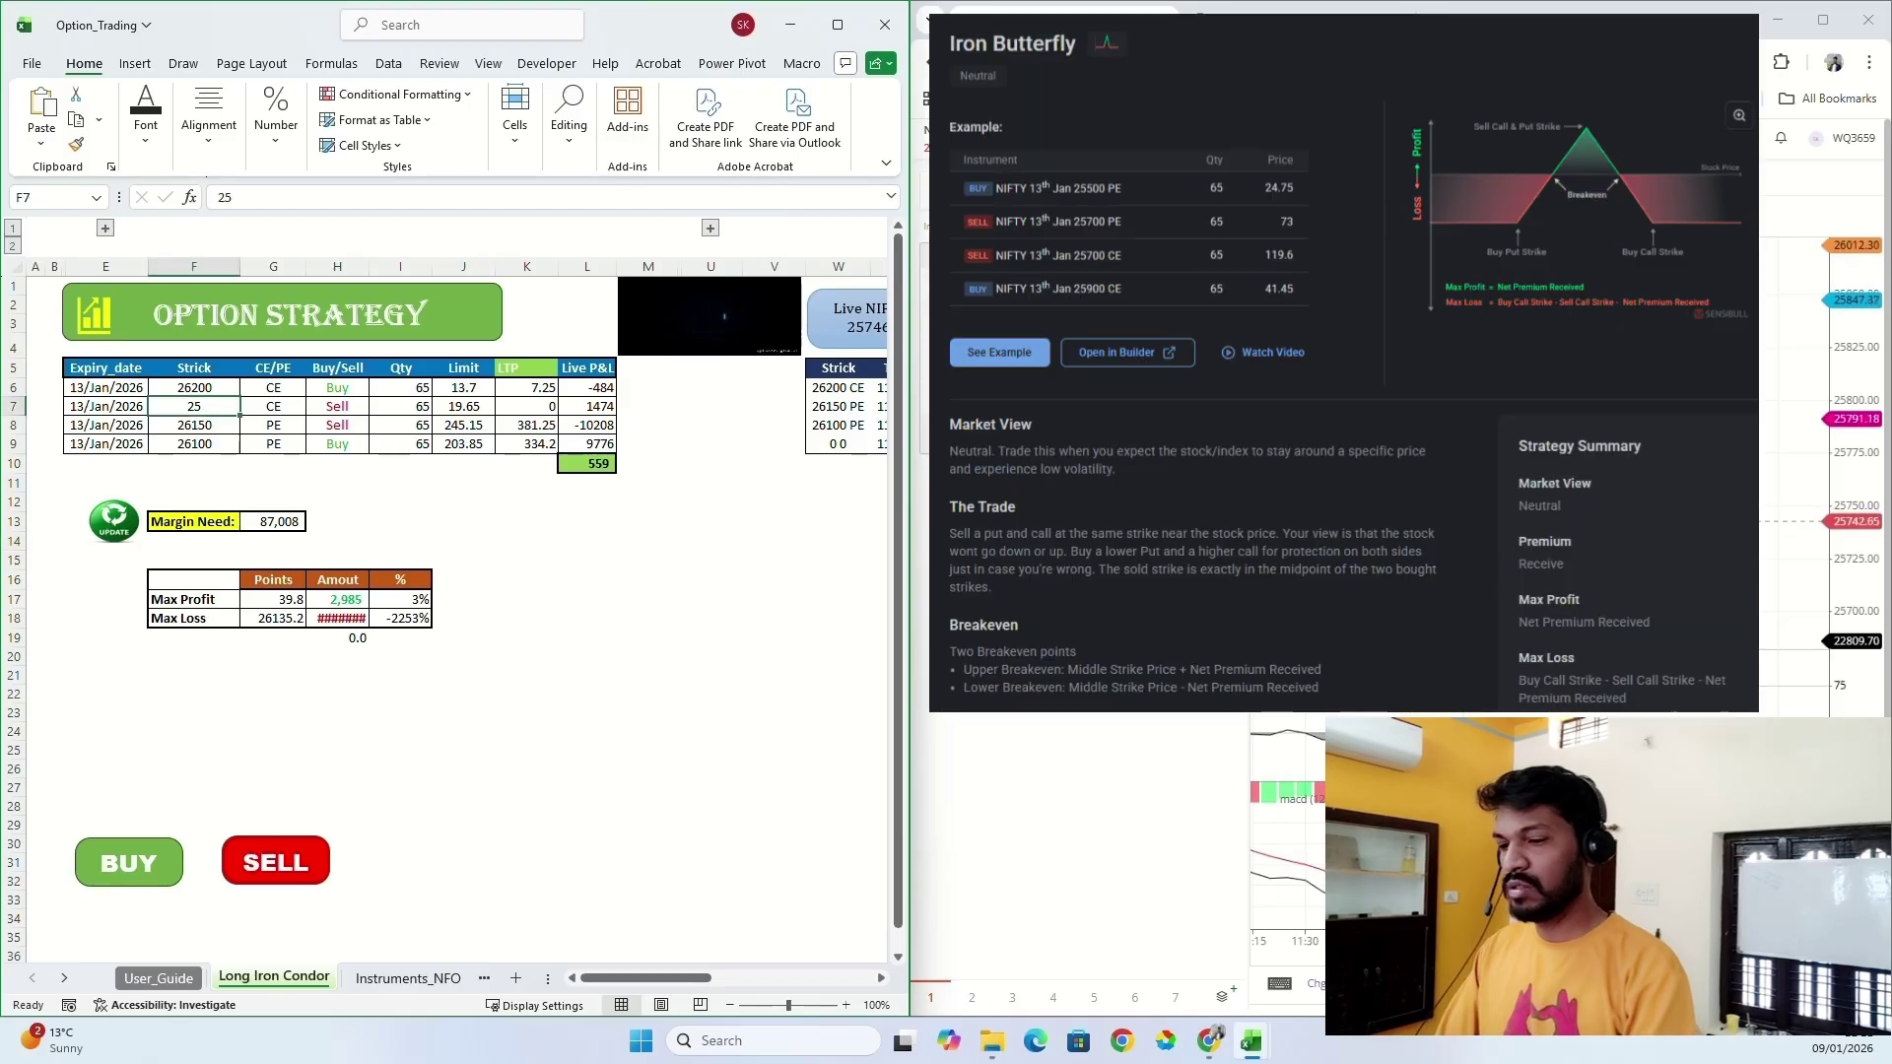
text(25)
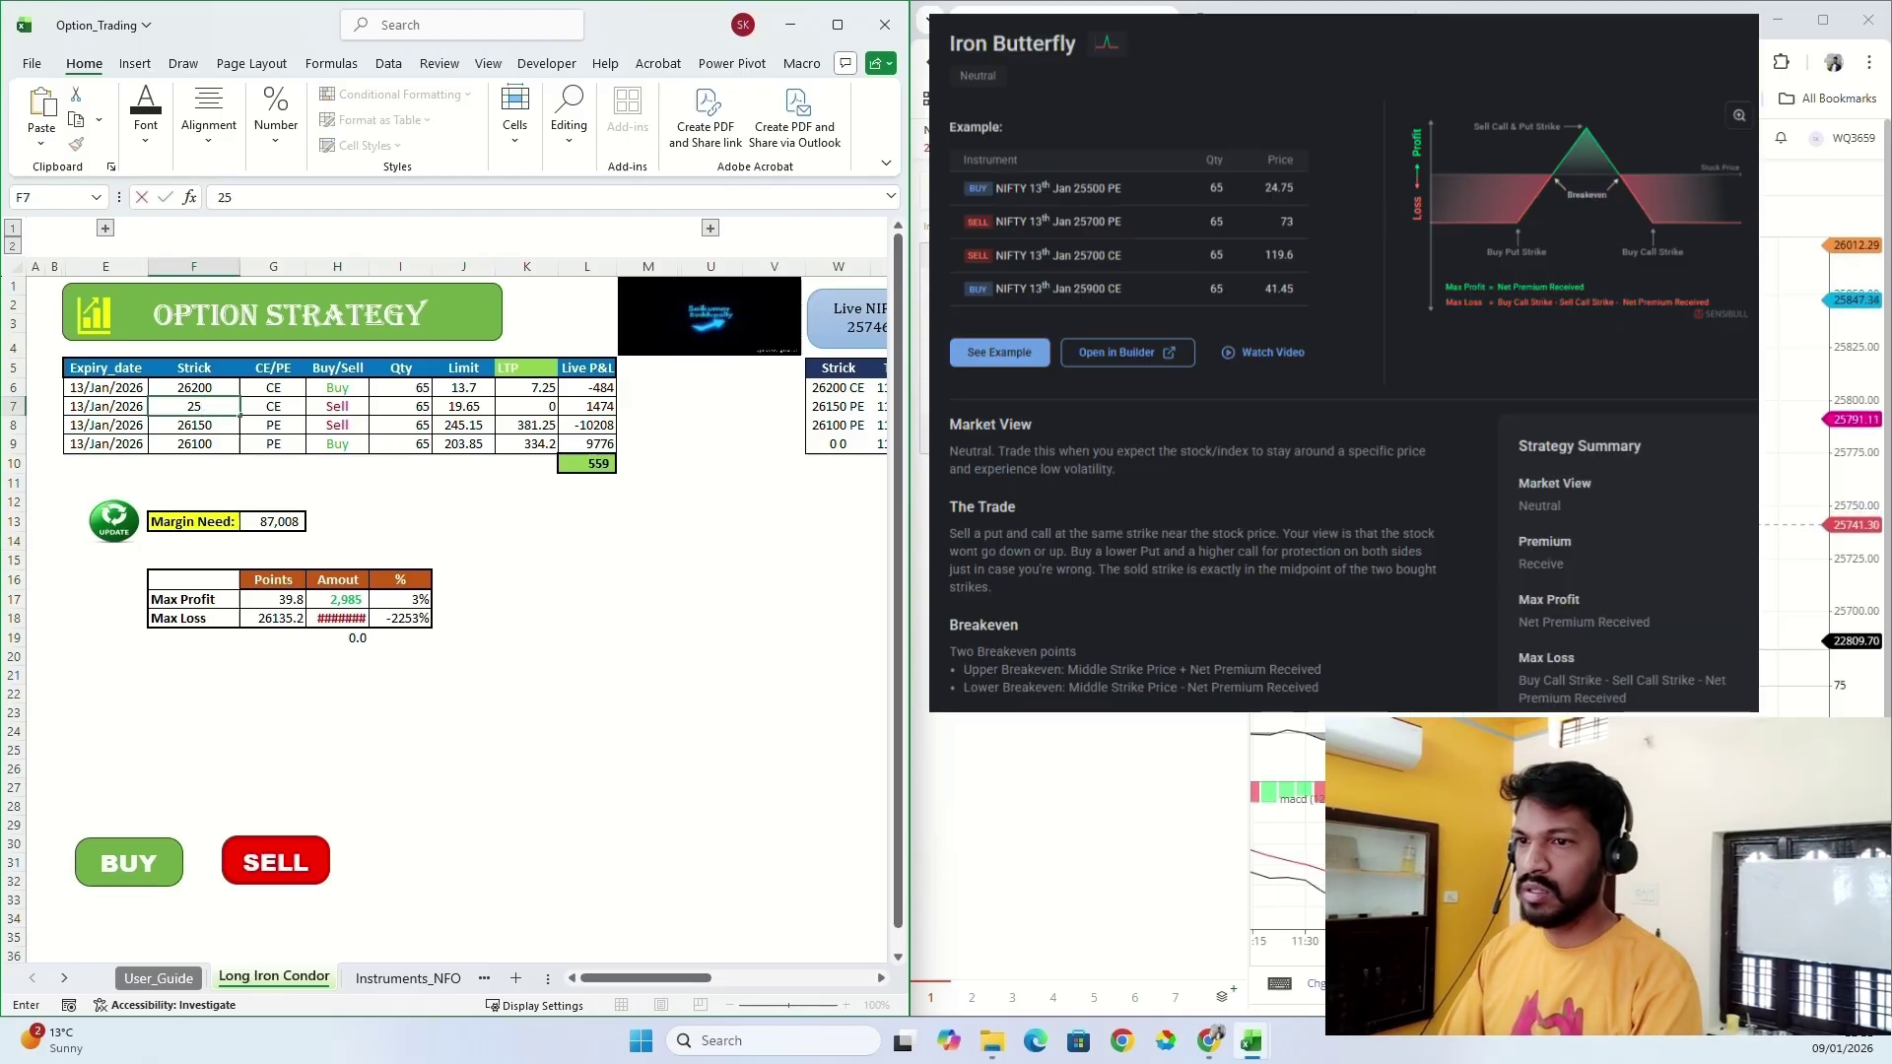
text(700)
key(Return)
text(25)
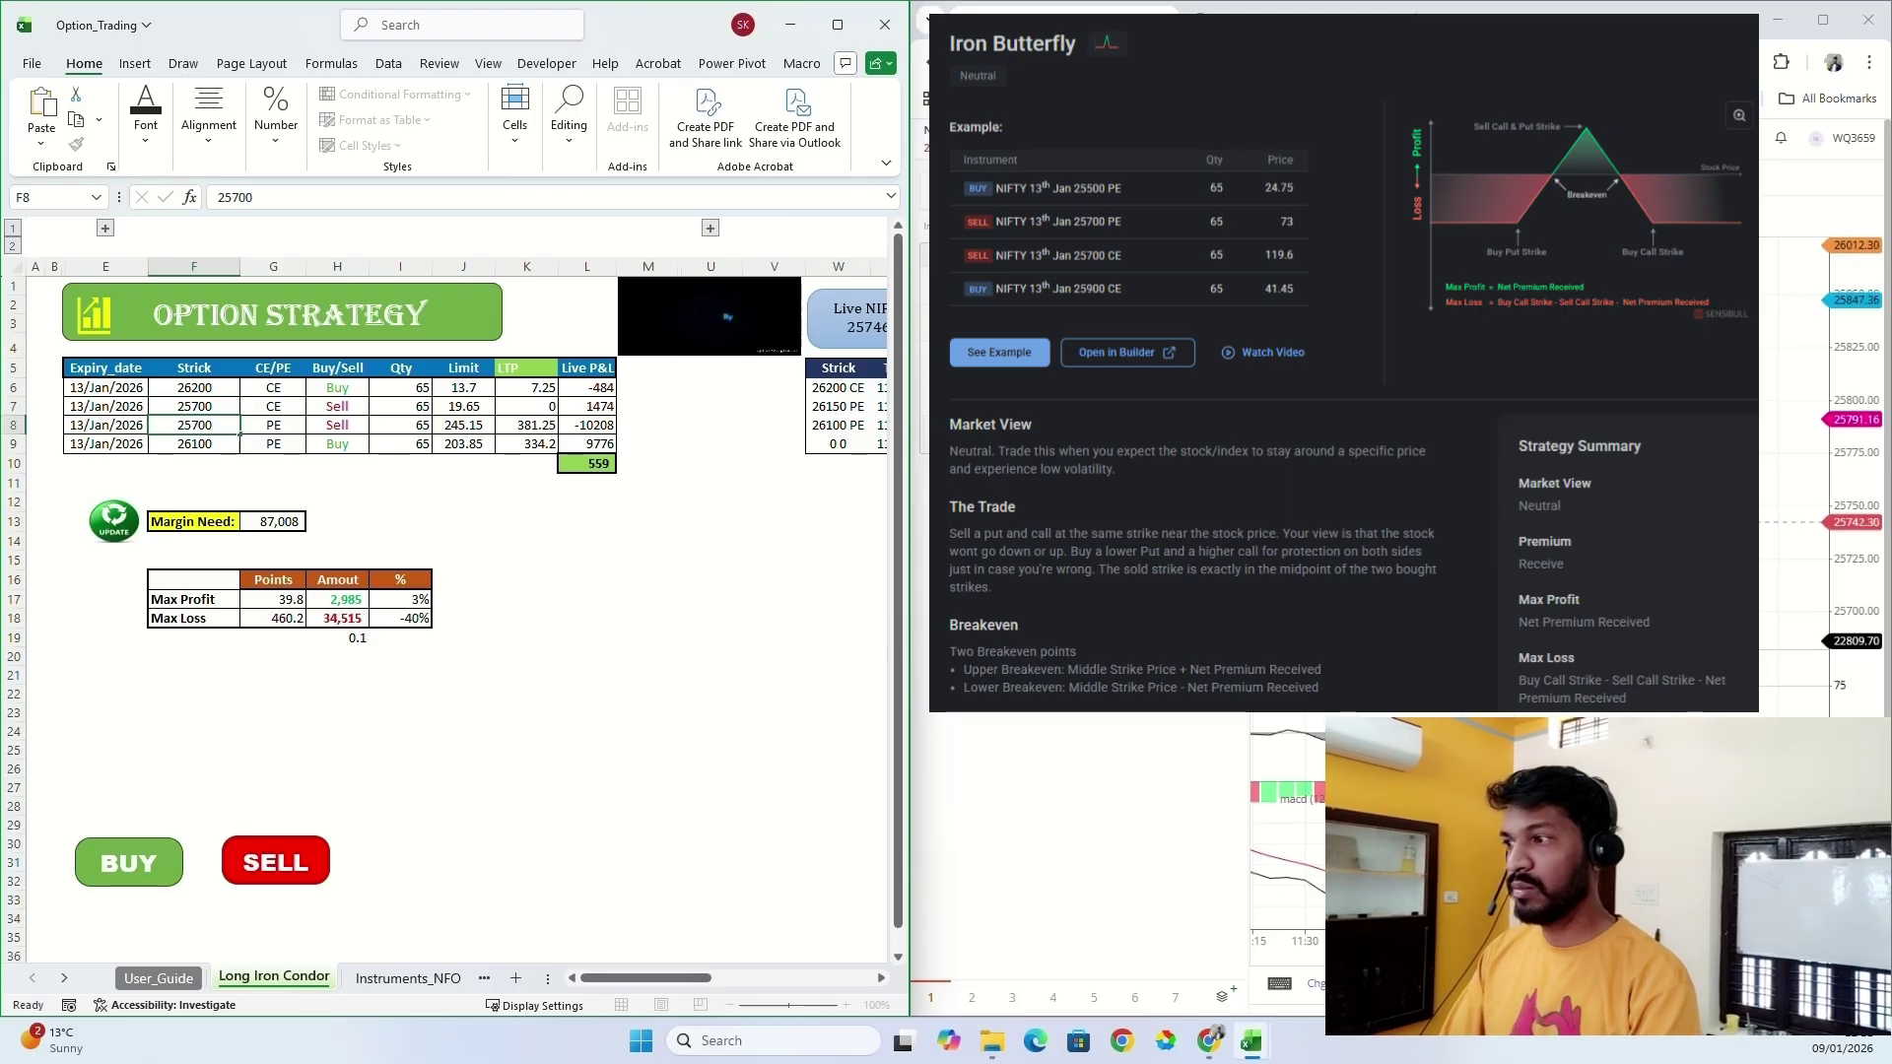
text(700)
key(Return)
click(217, 380)
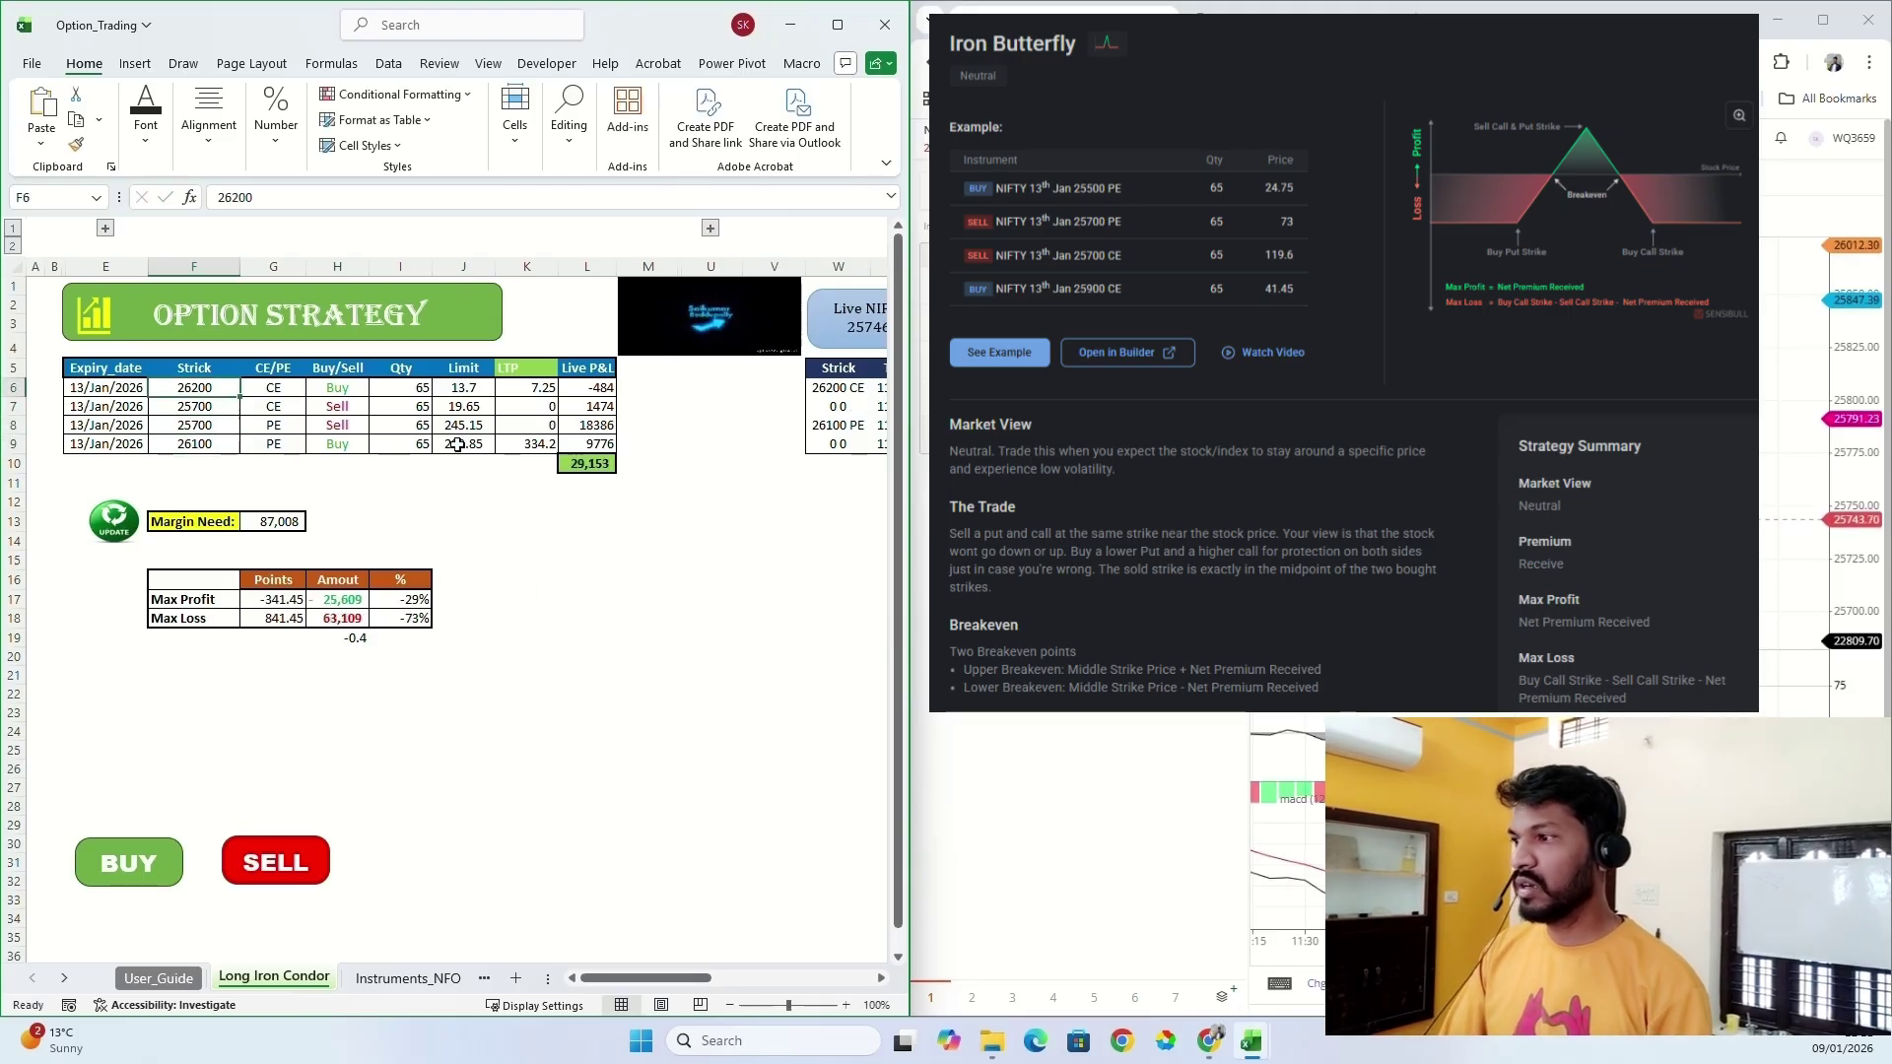
text(258)
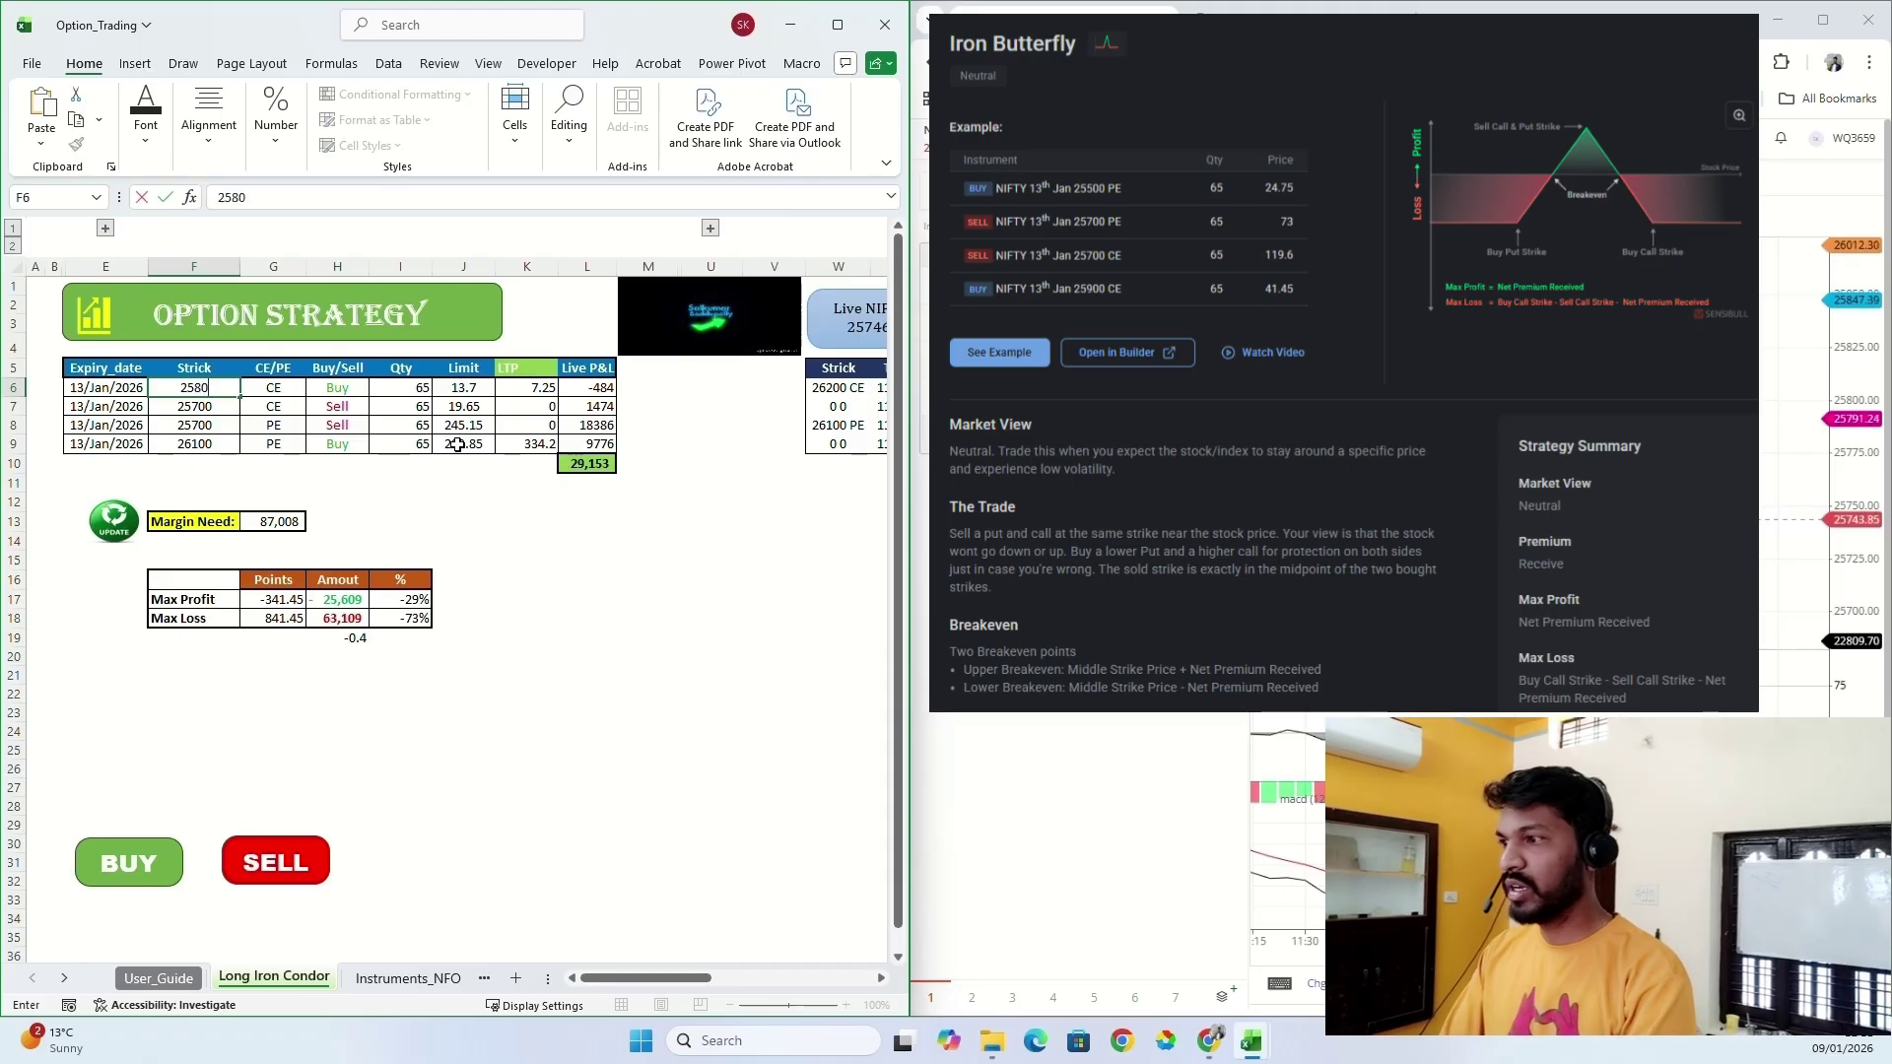
key(Return)
click(196, 444)
text(25)
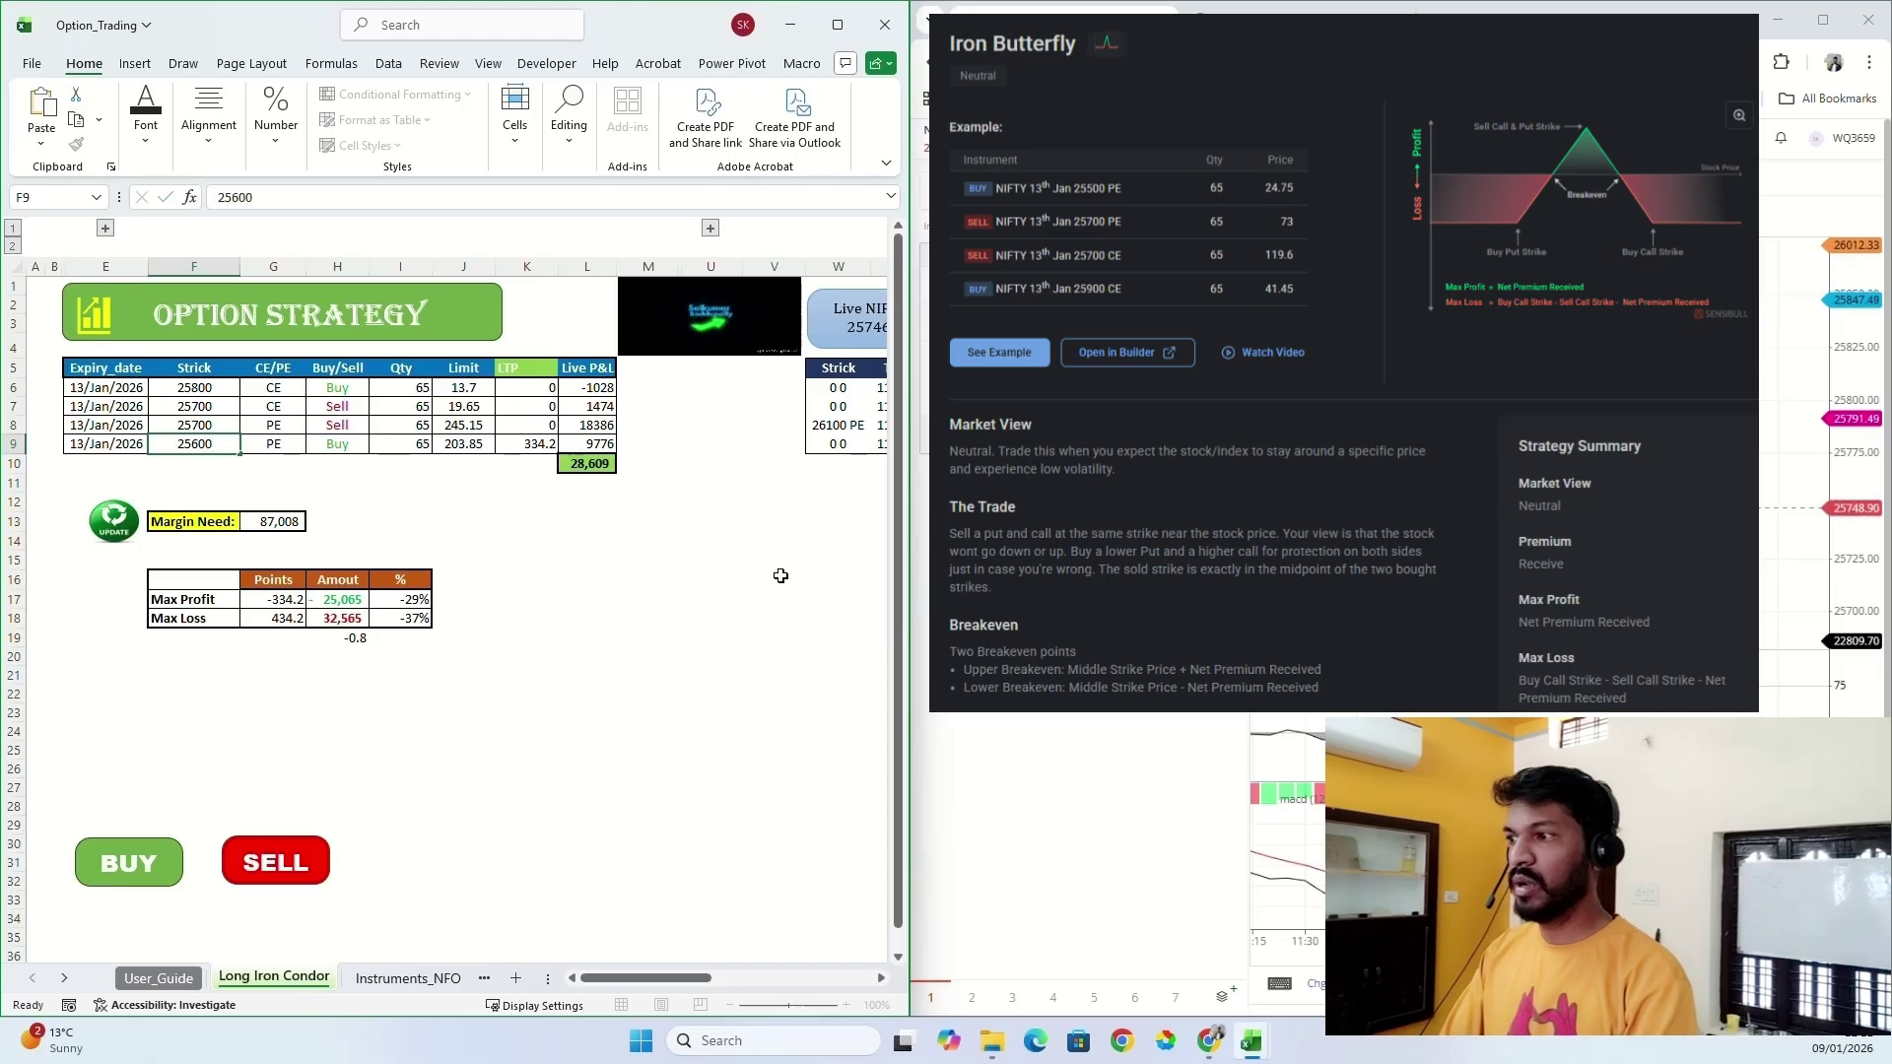
key(Return)
click(298, 450)
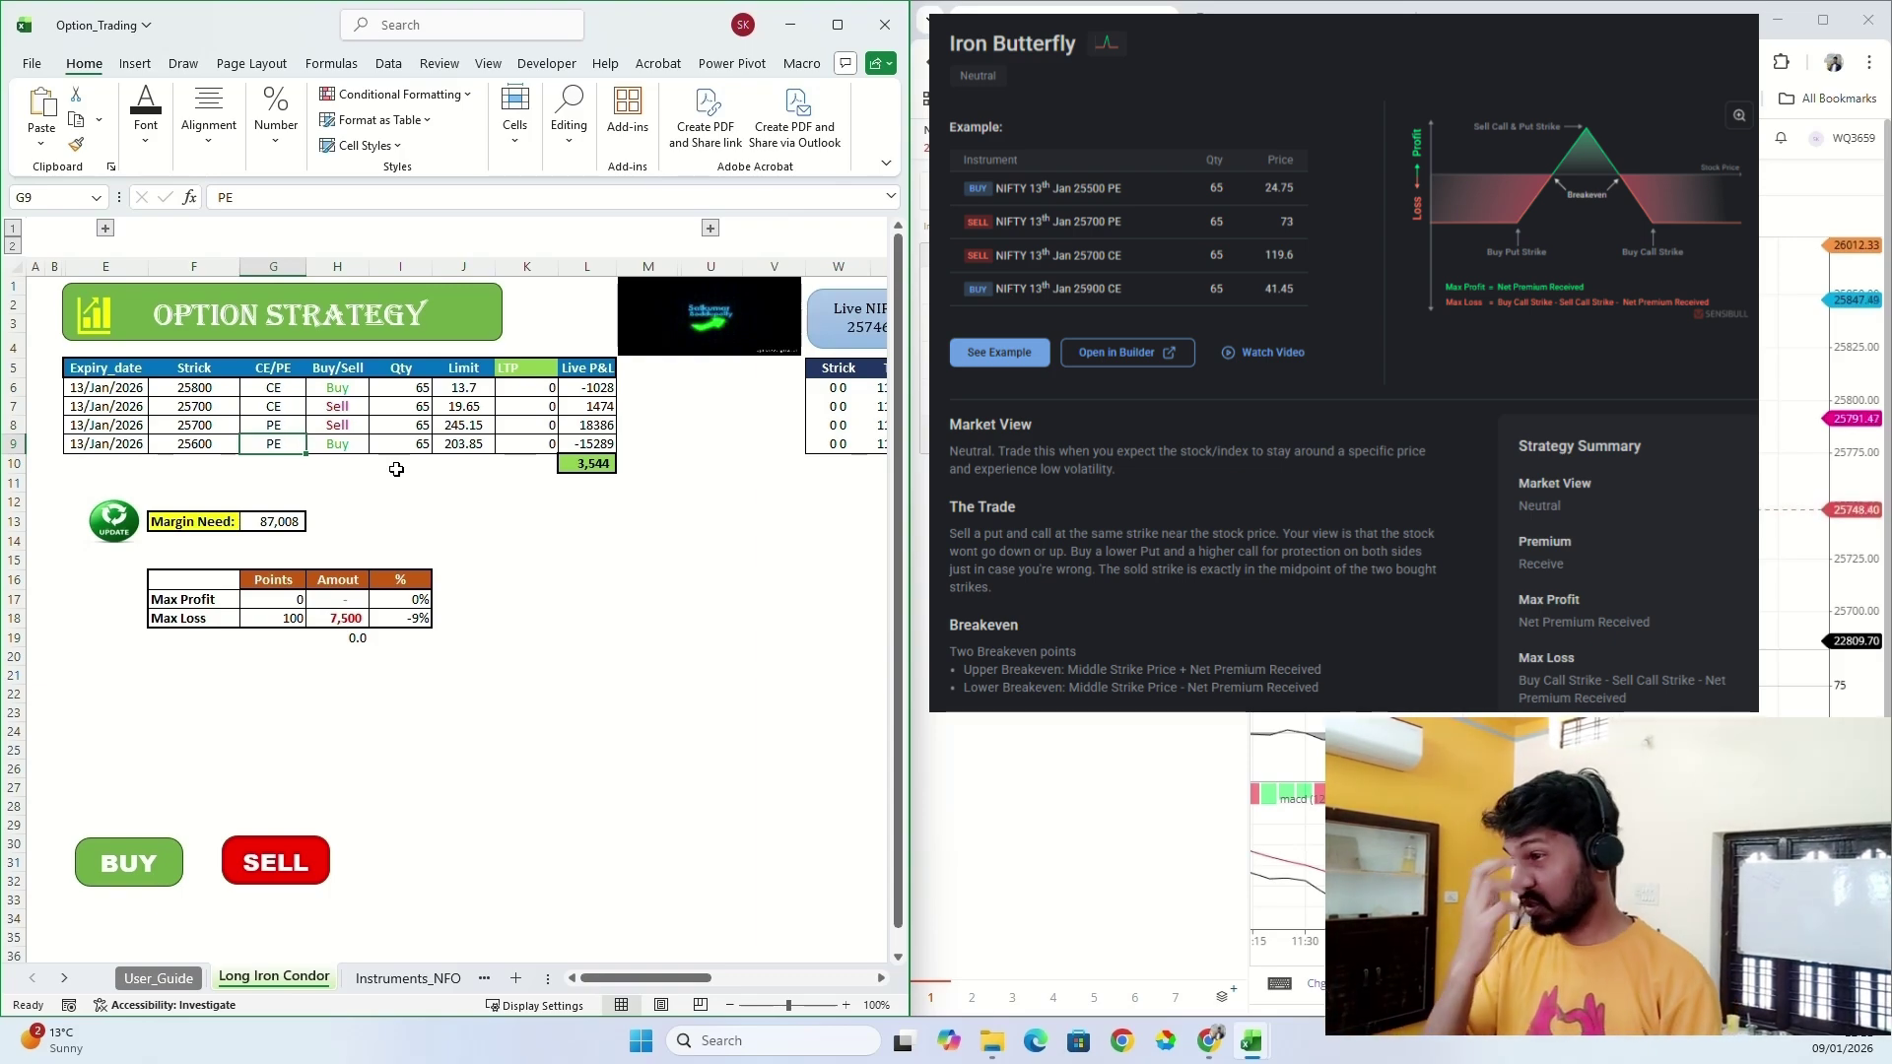
Close the Iron Butterfly explanation and start the algo script with RUN on User_Guide.
click(414, 499)
click(769, 805)
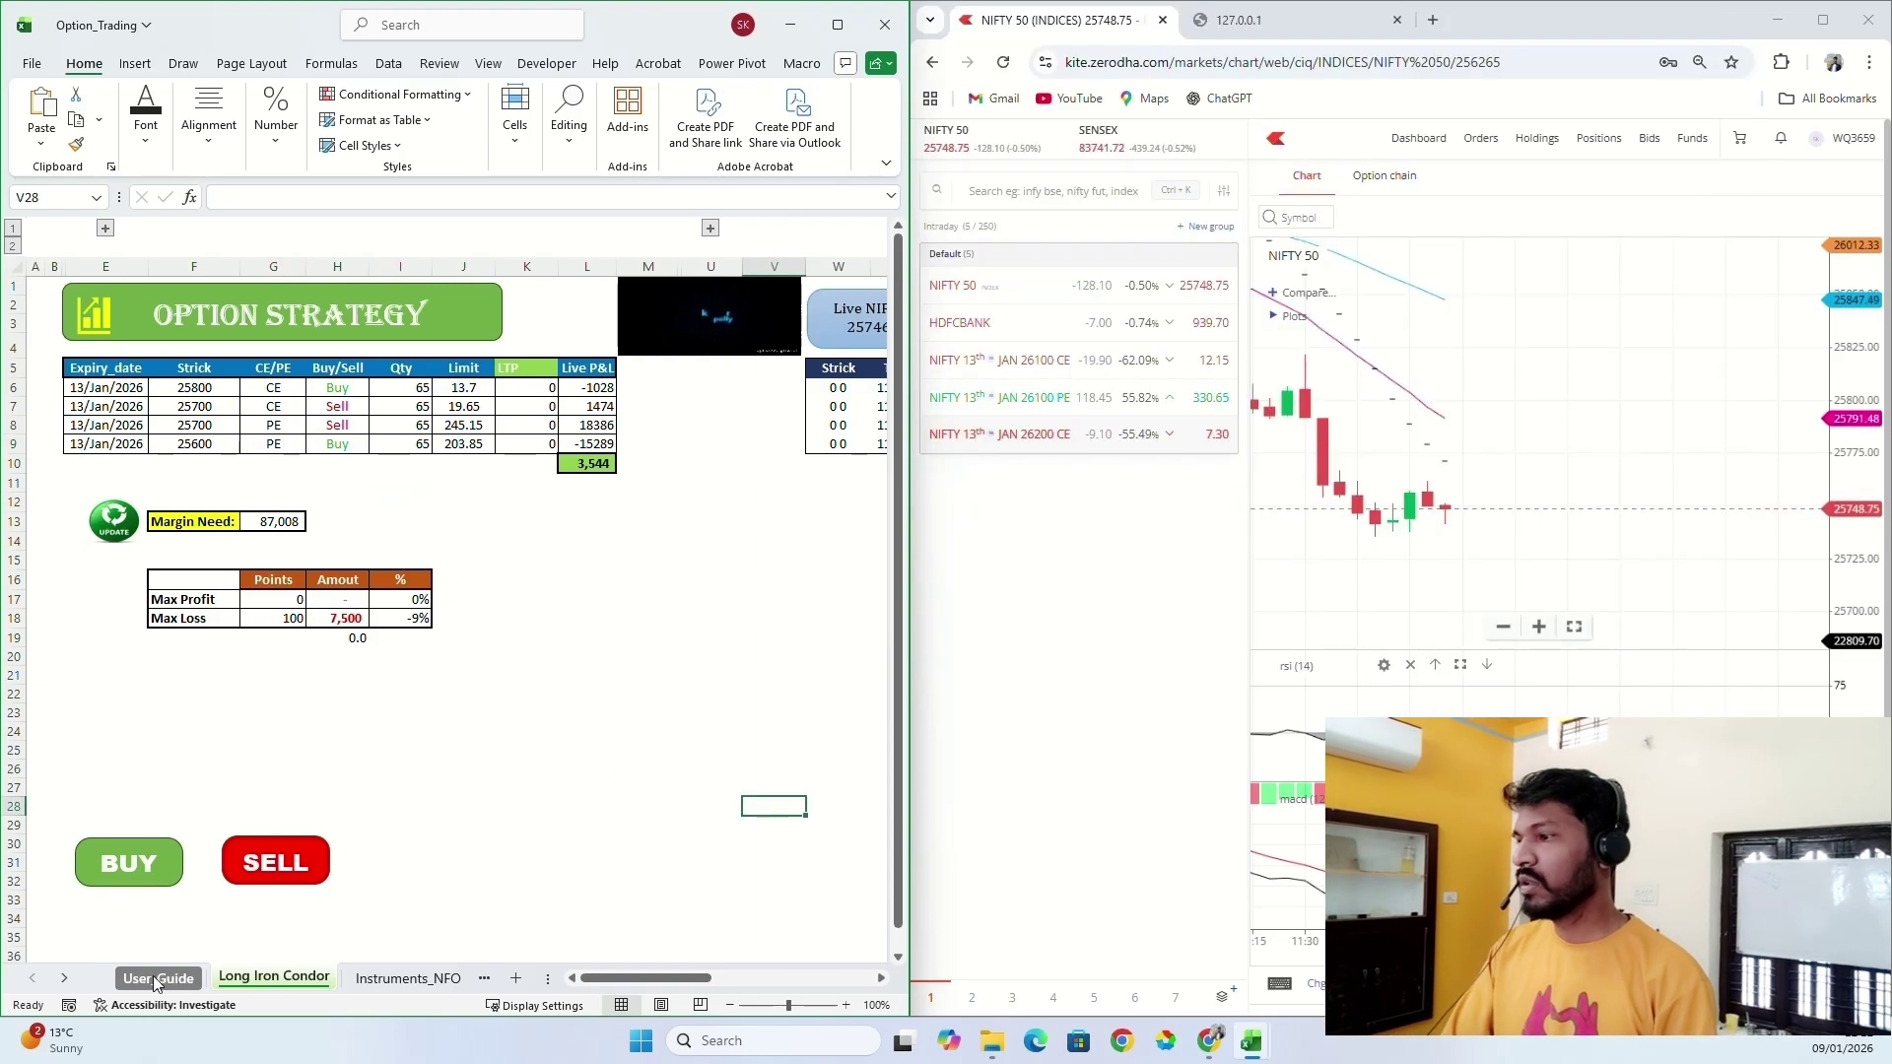
click(155, 978)
click(347, 522)
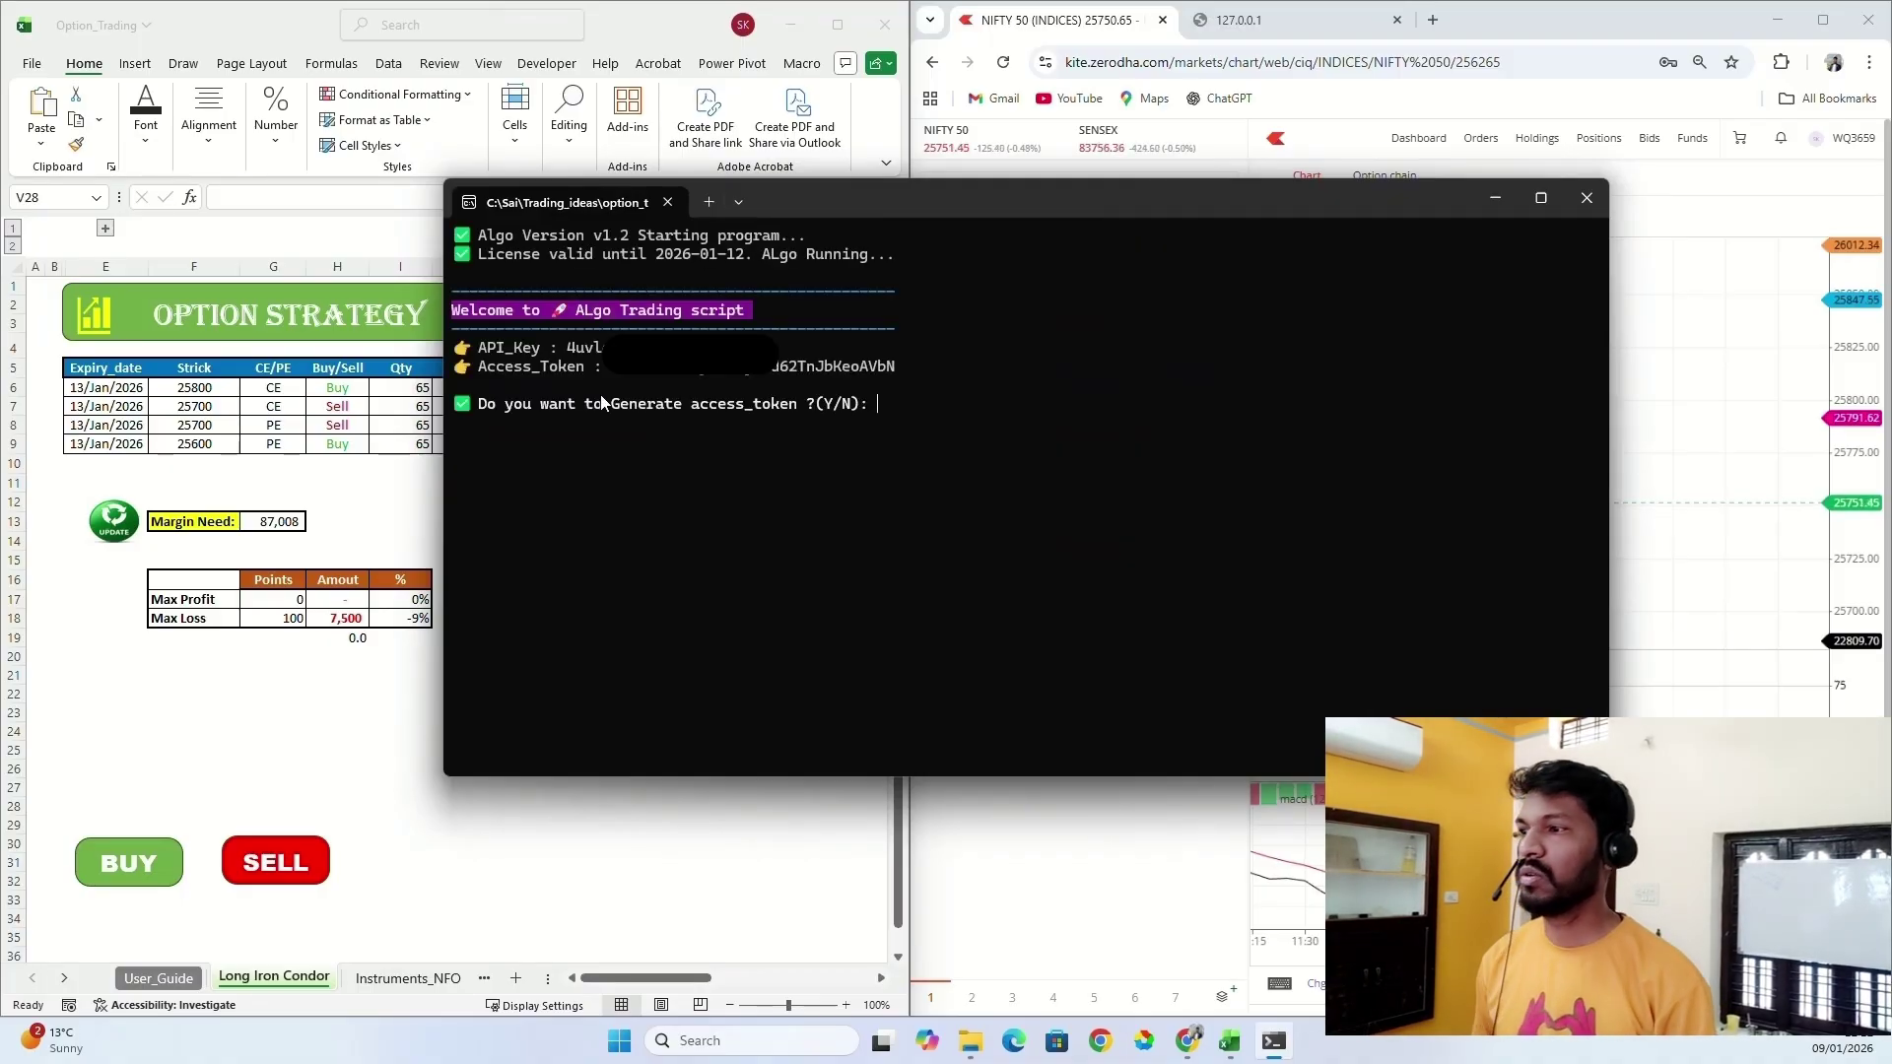
Check the stored Access Token in D6 and decline generating a new token.
drag(495, 410, 807, 417)
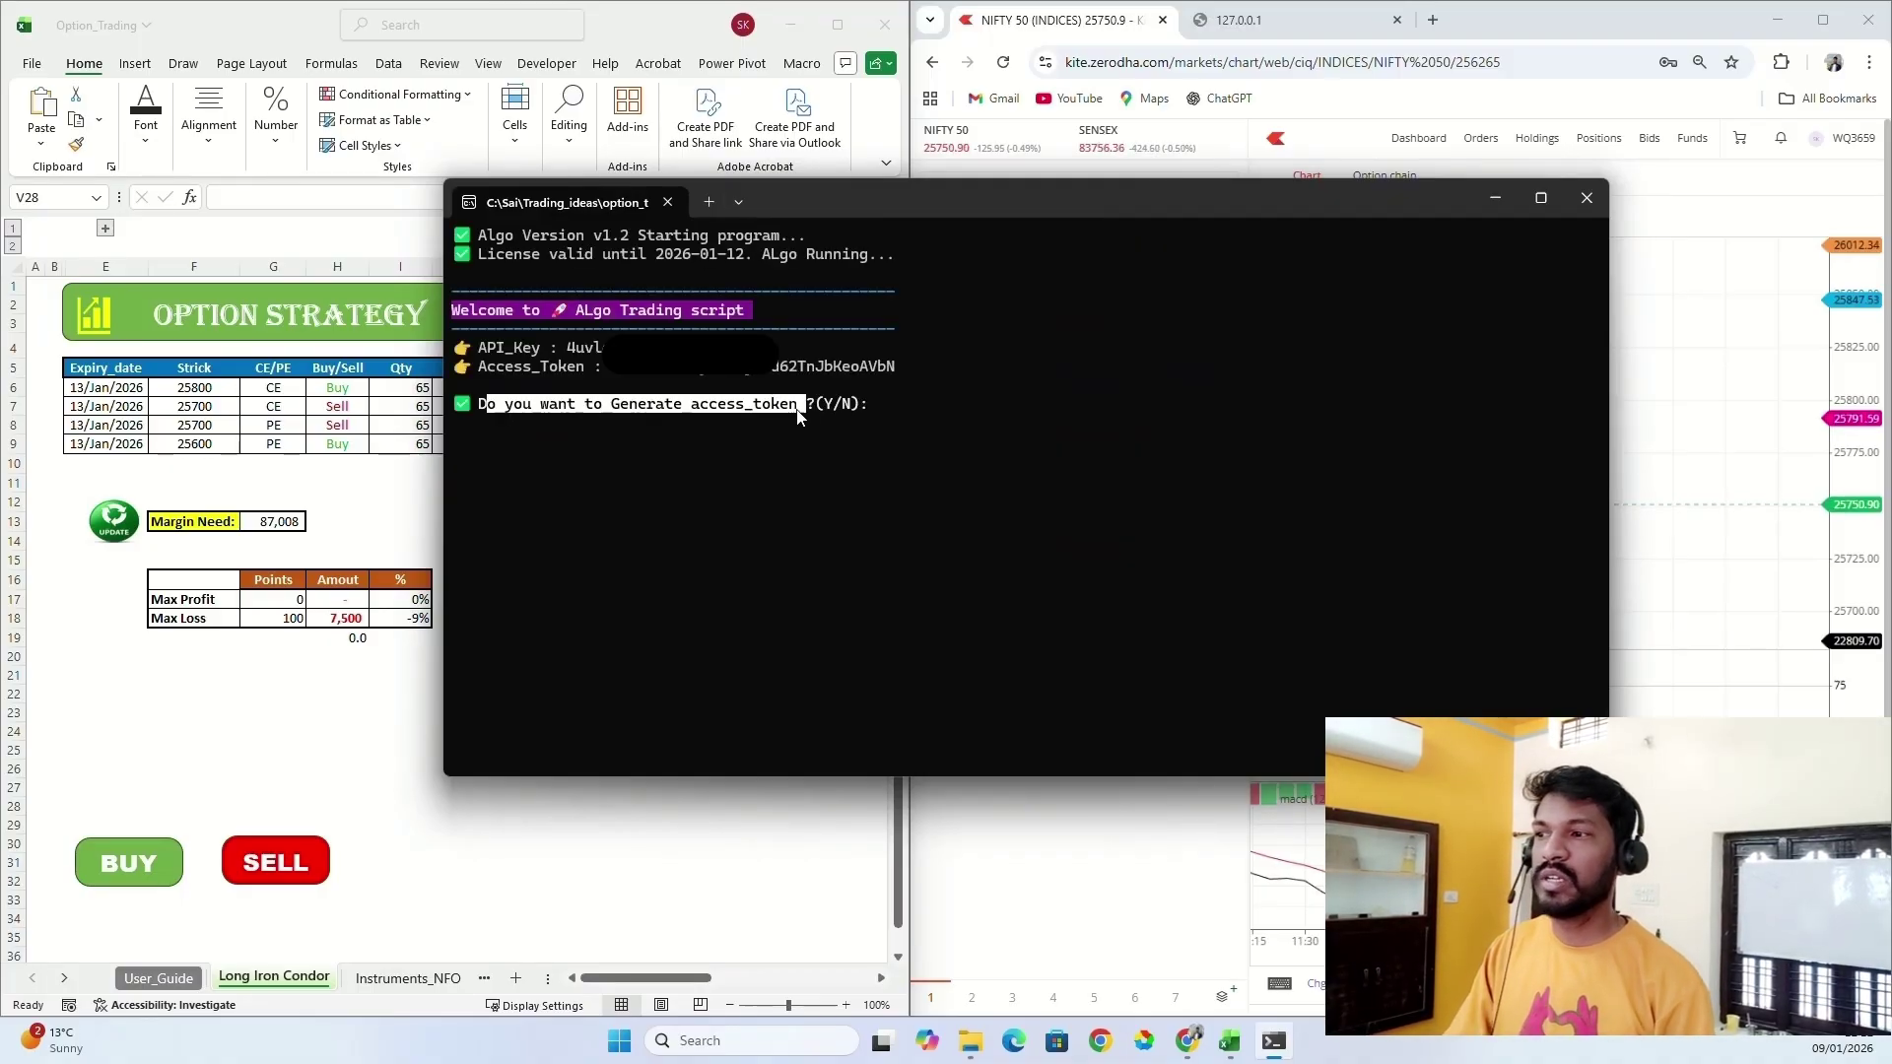
click(894, 404)
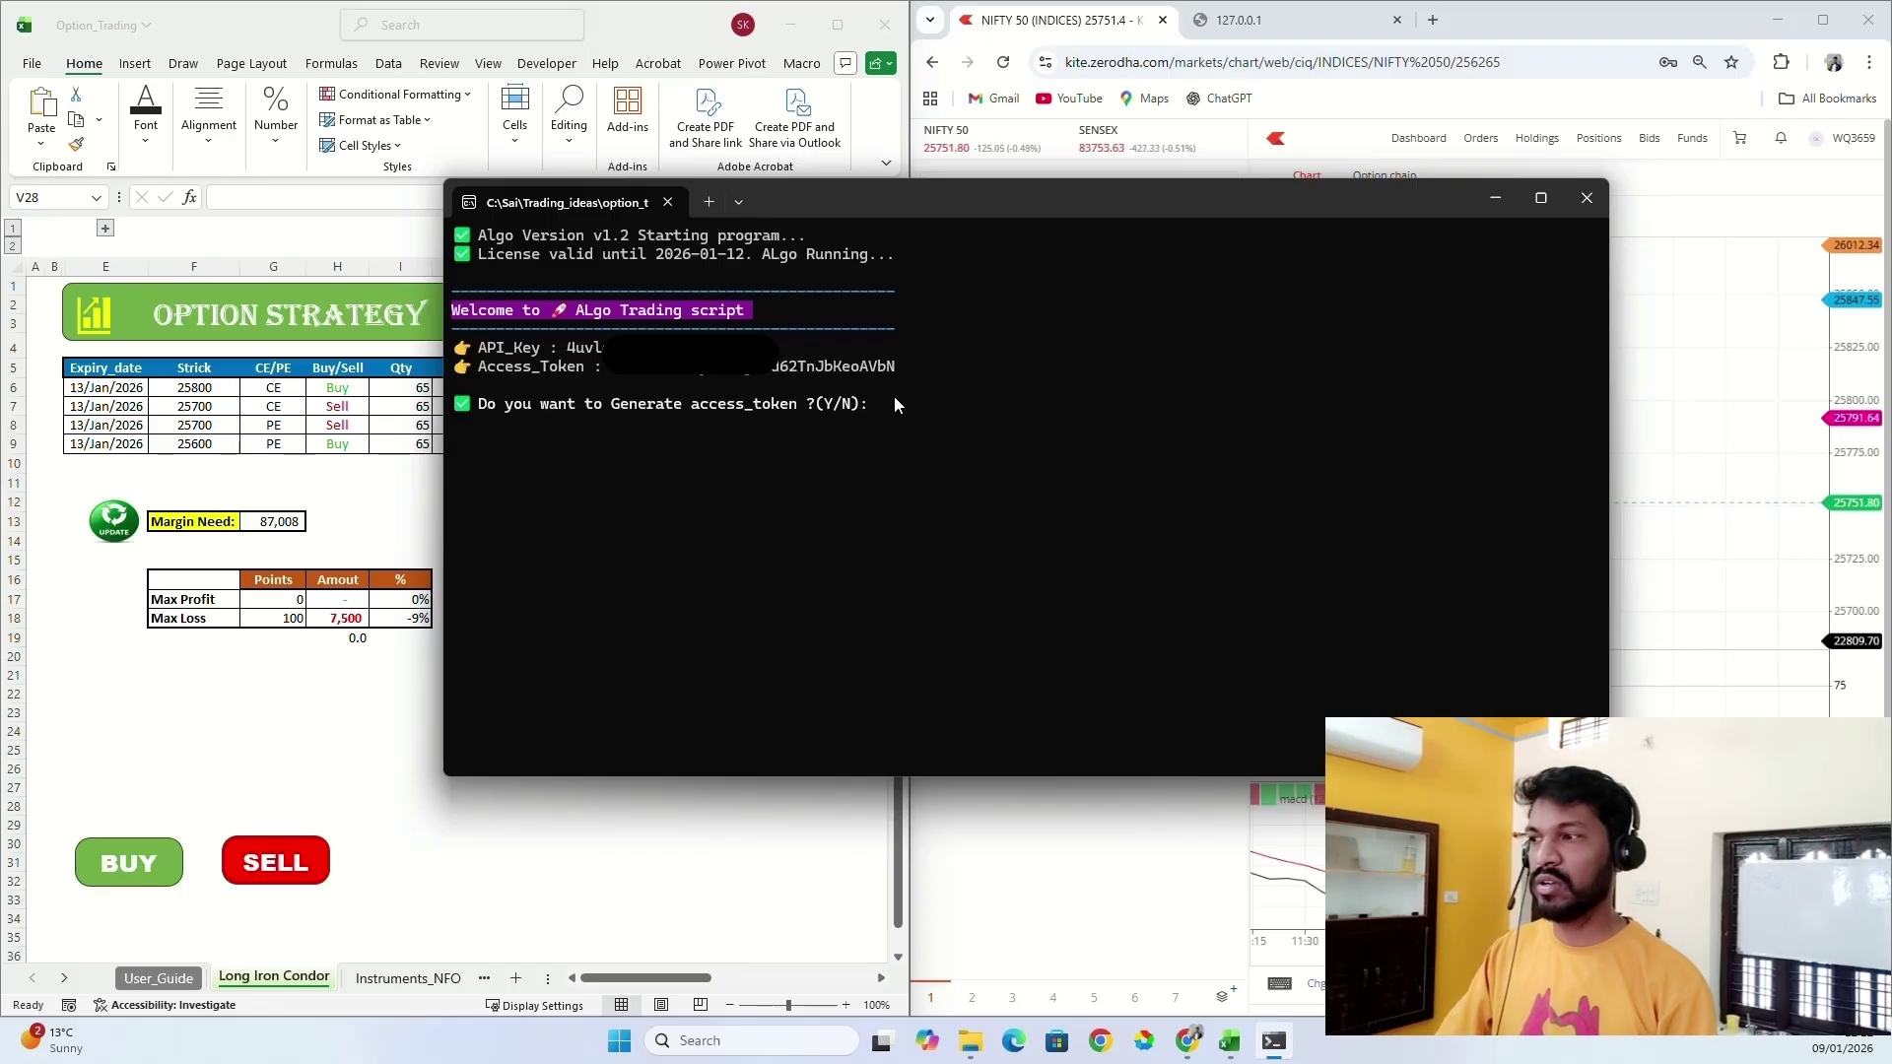
click(160, 976)
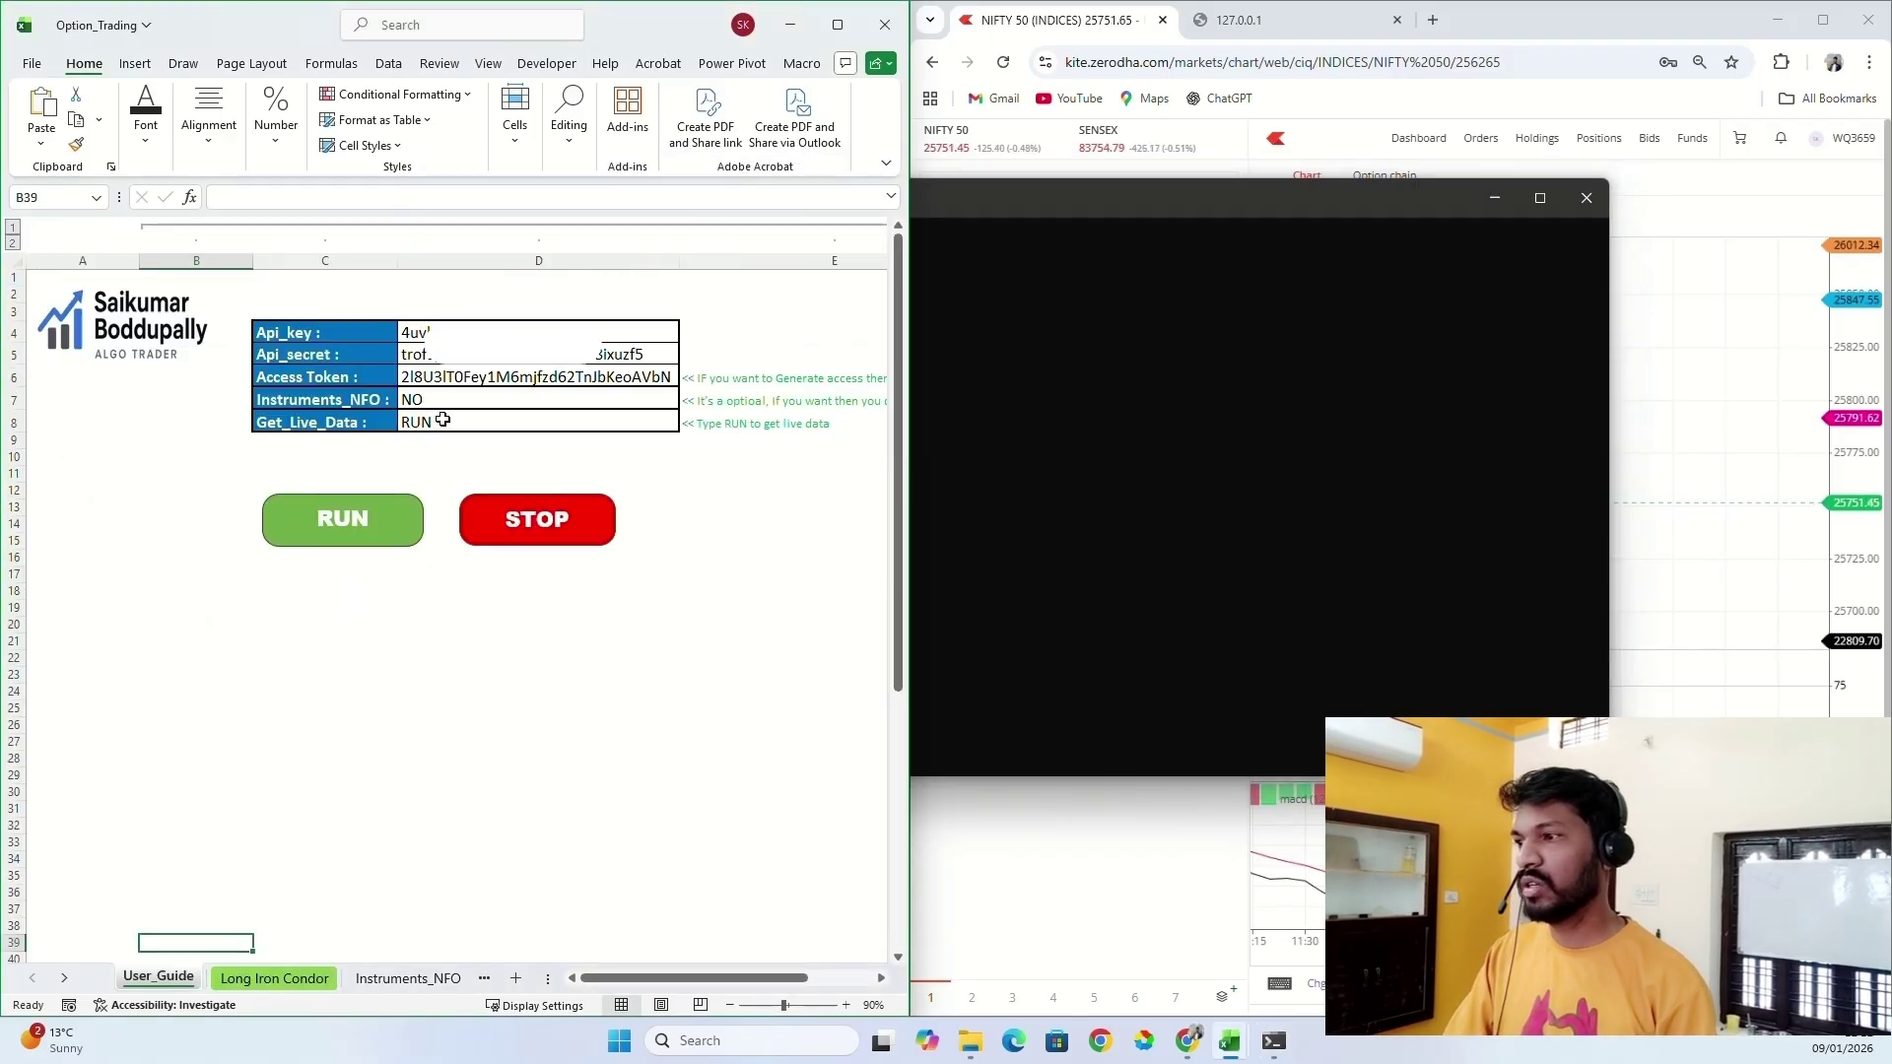
click(500, 376)
click(1038, 400)
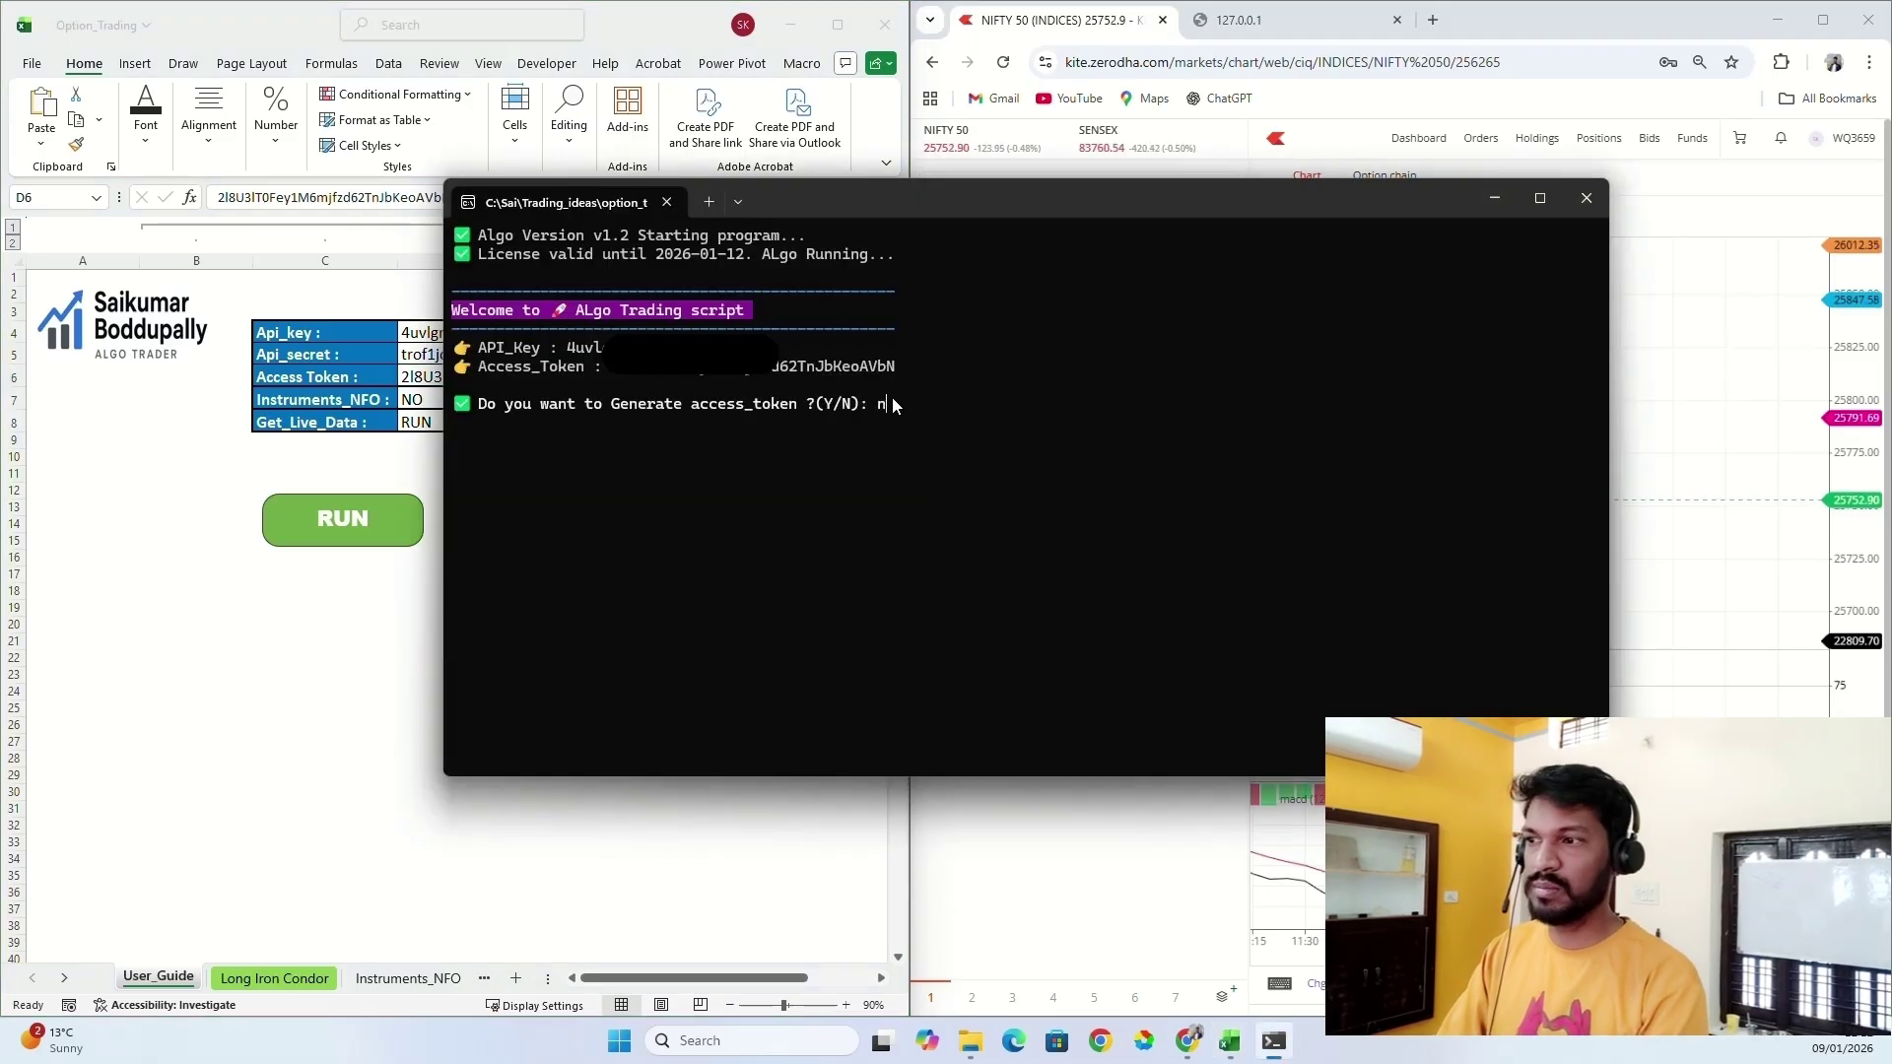
key(Return)
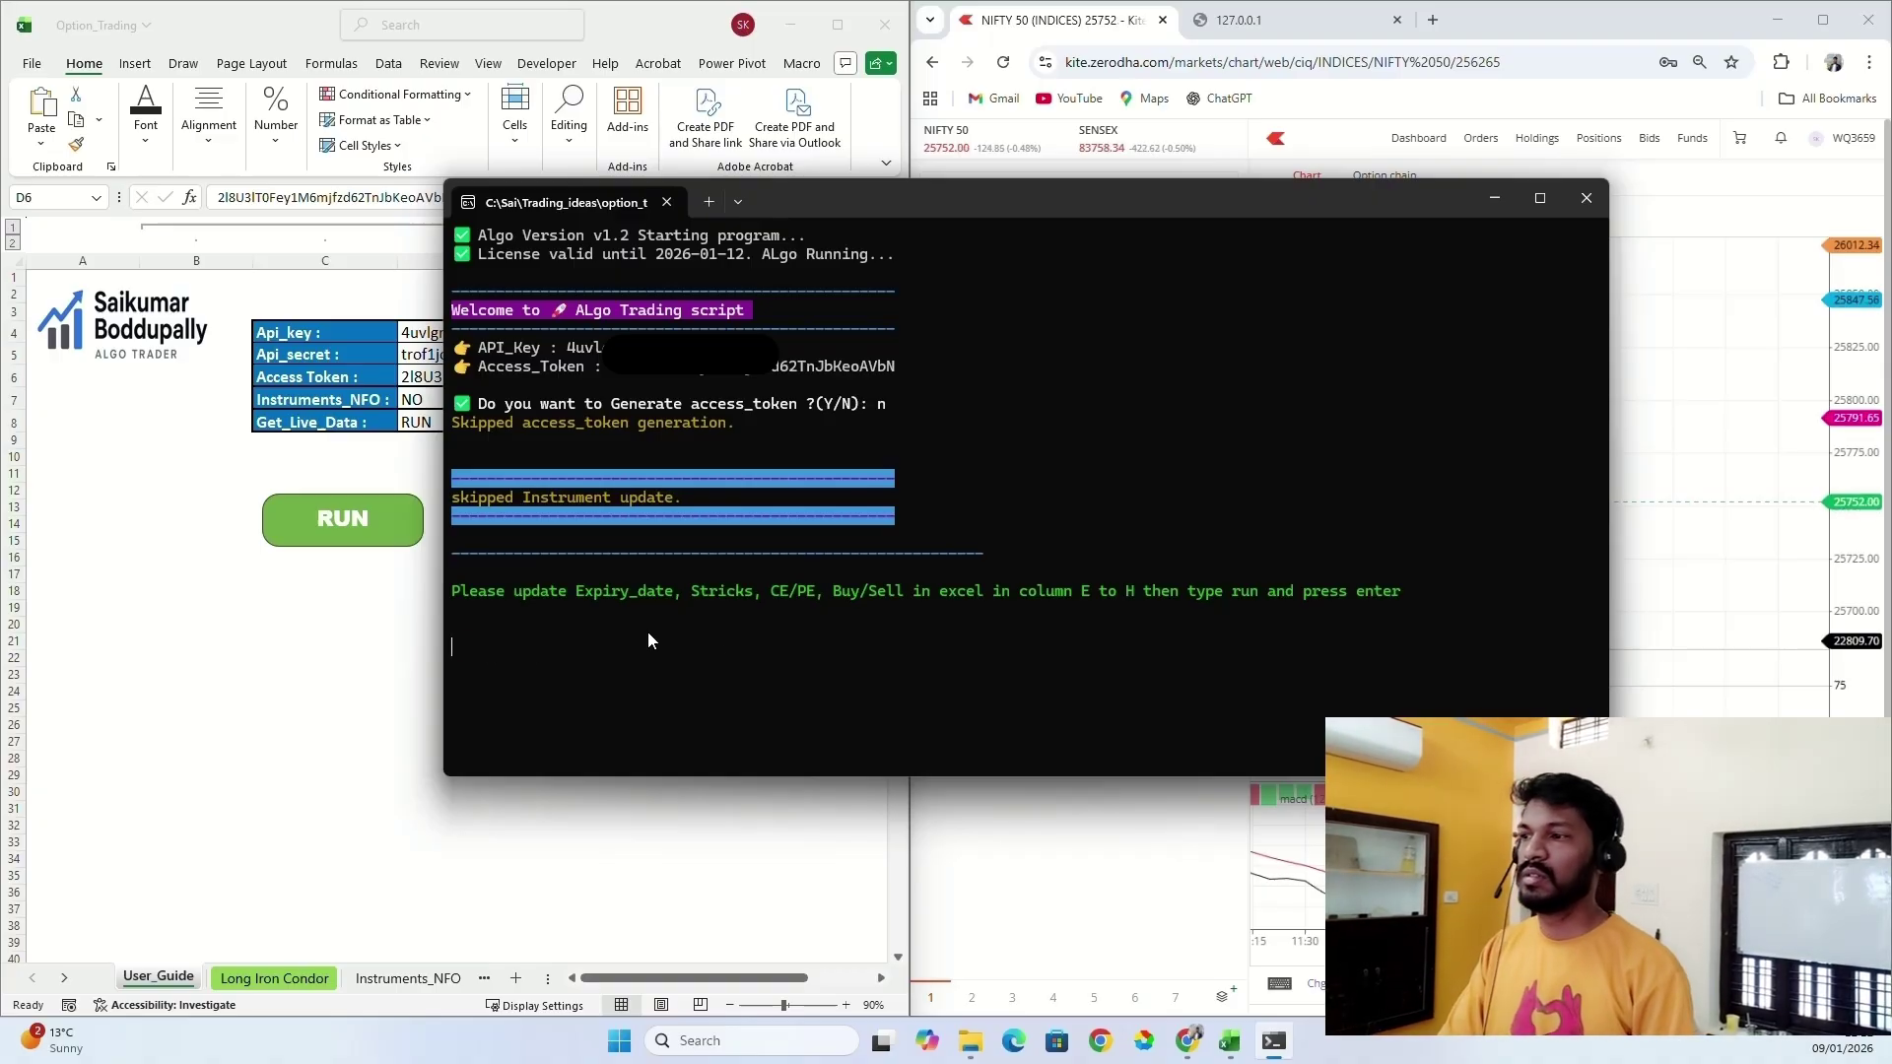
On Long Iron Condor, paste the LTPs from K6:K9 into Limit J6:J9 as values (82.5, 141.55, 56.5, 31.5).
click(252, 682)
click(274, 978)
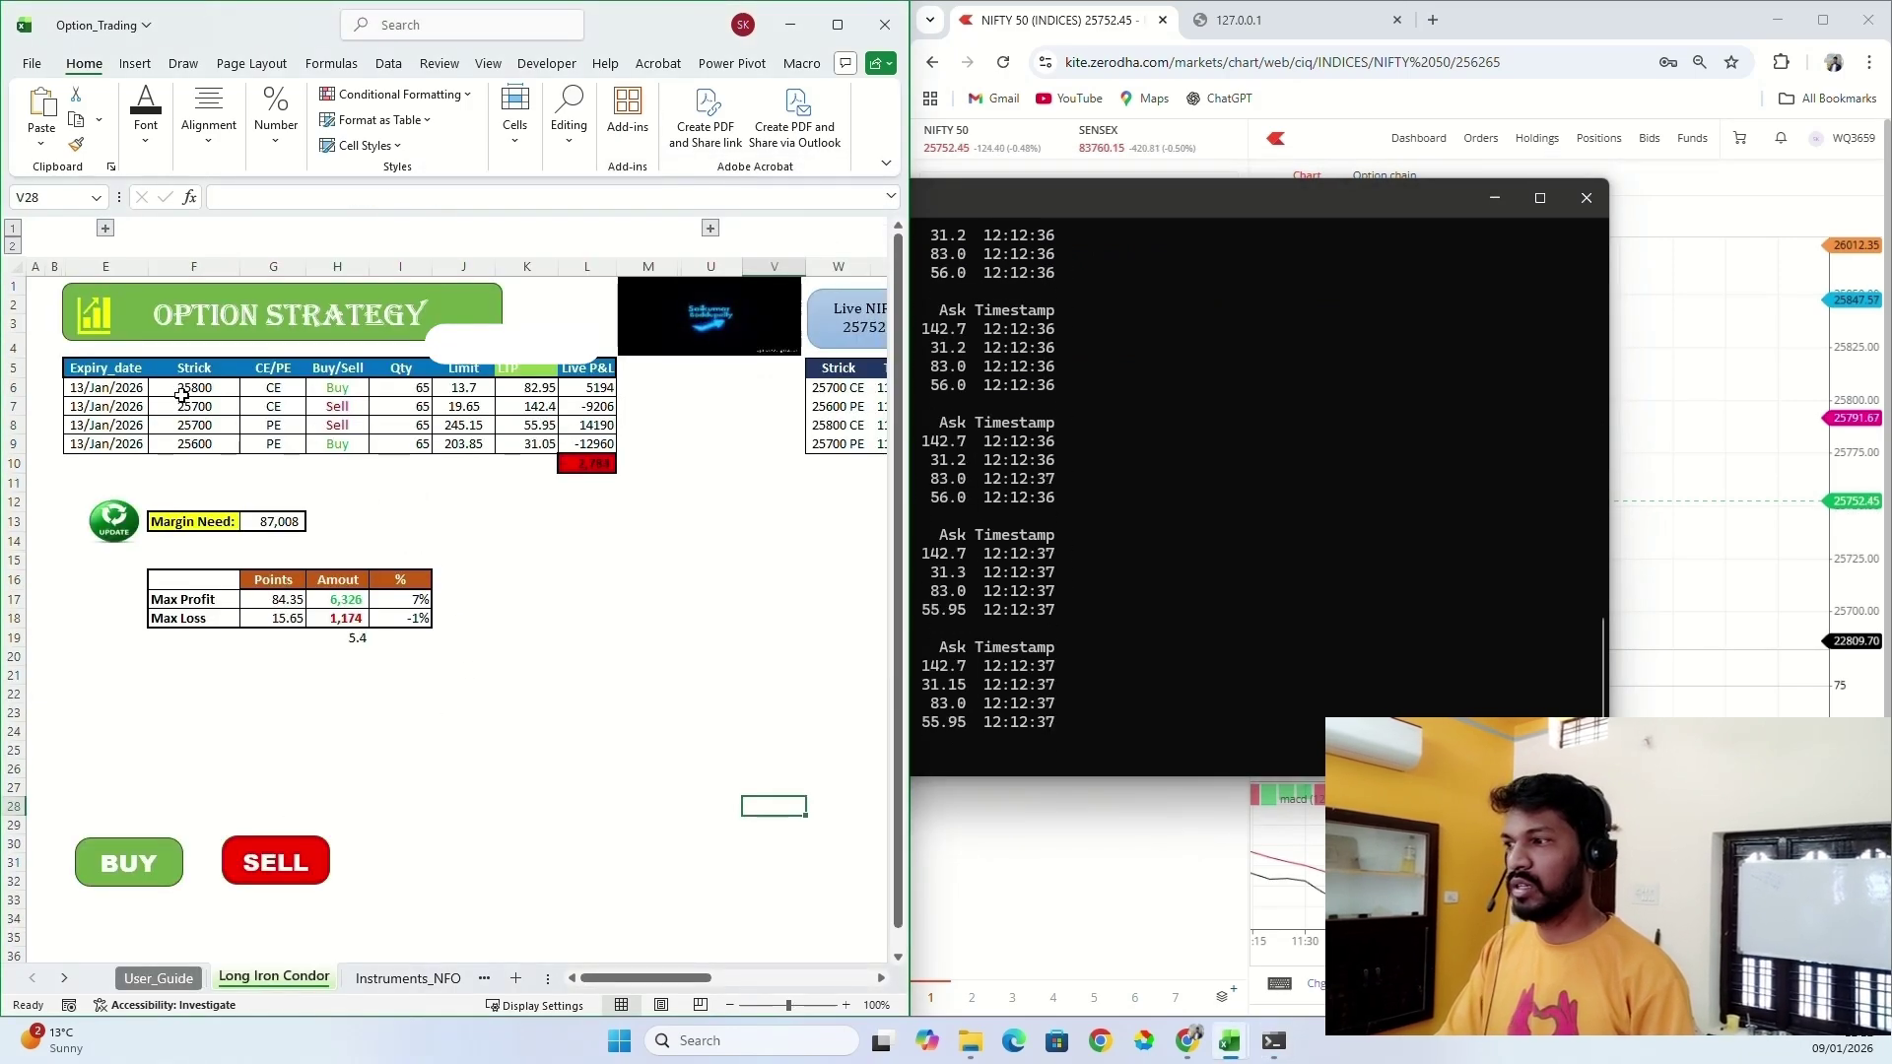
drag(157, 388, 529, 441)
click(527, 560)
key(ctrl+c)
drag(195, 388, 206, 431)
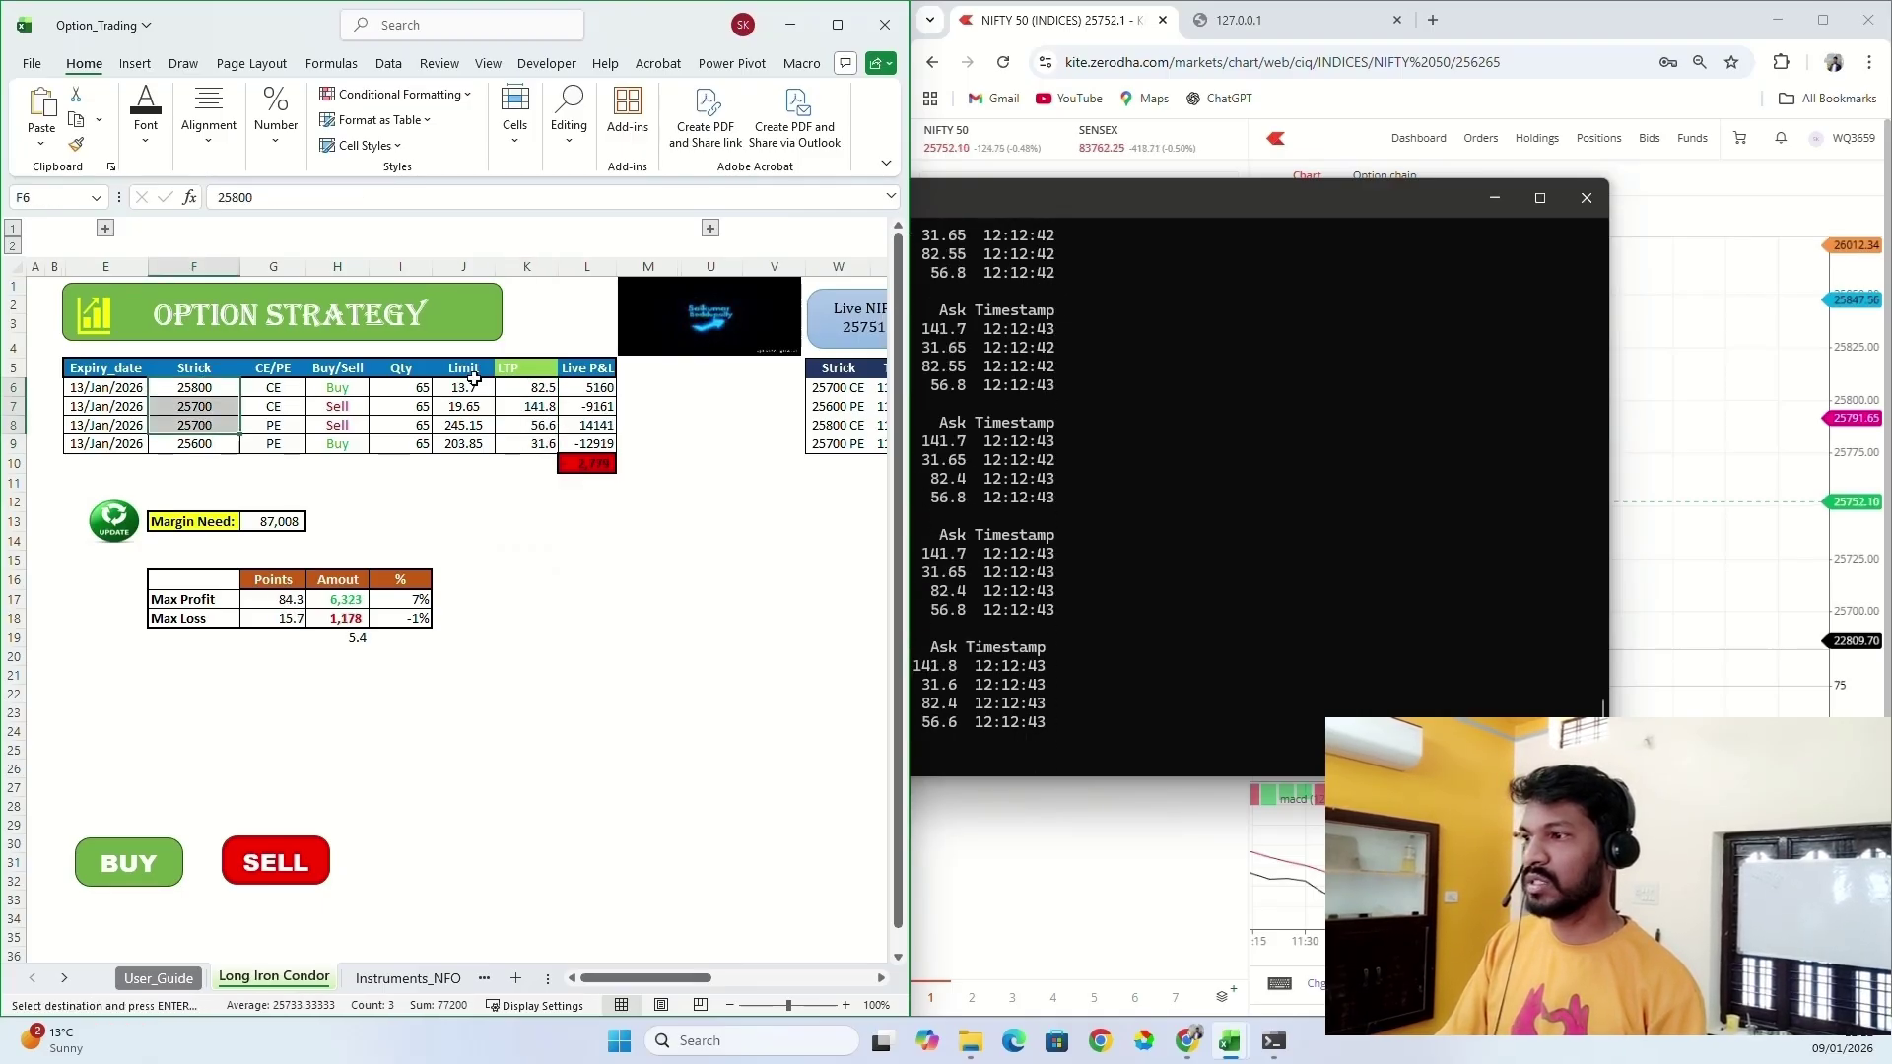
drag(528, 387, 530, 443)
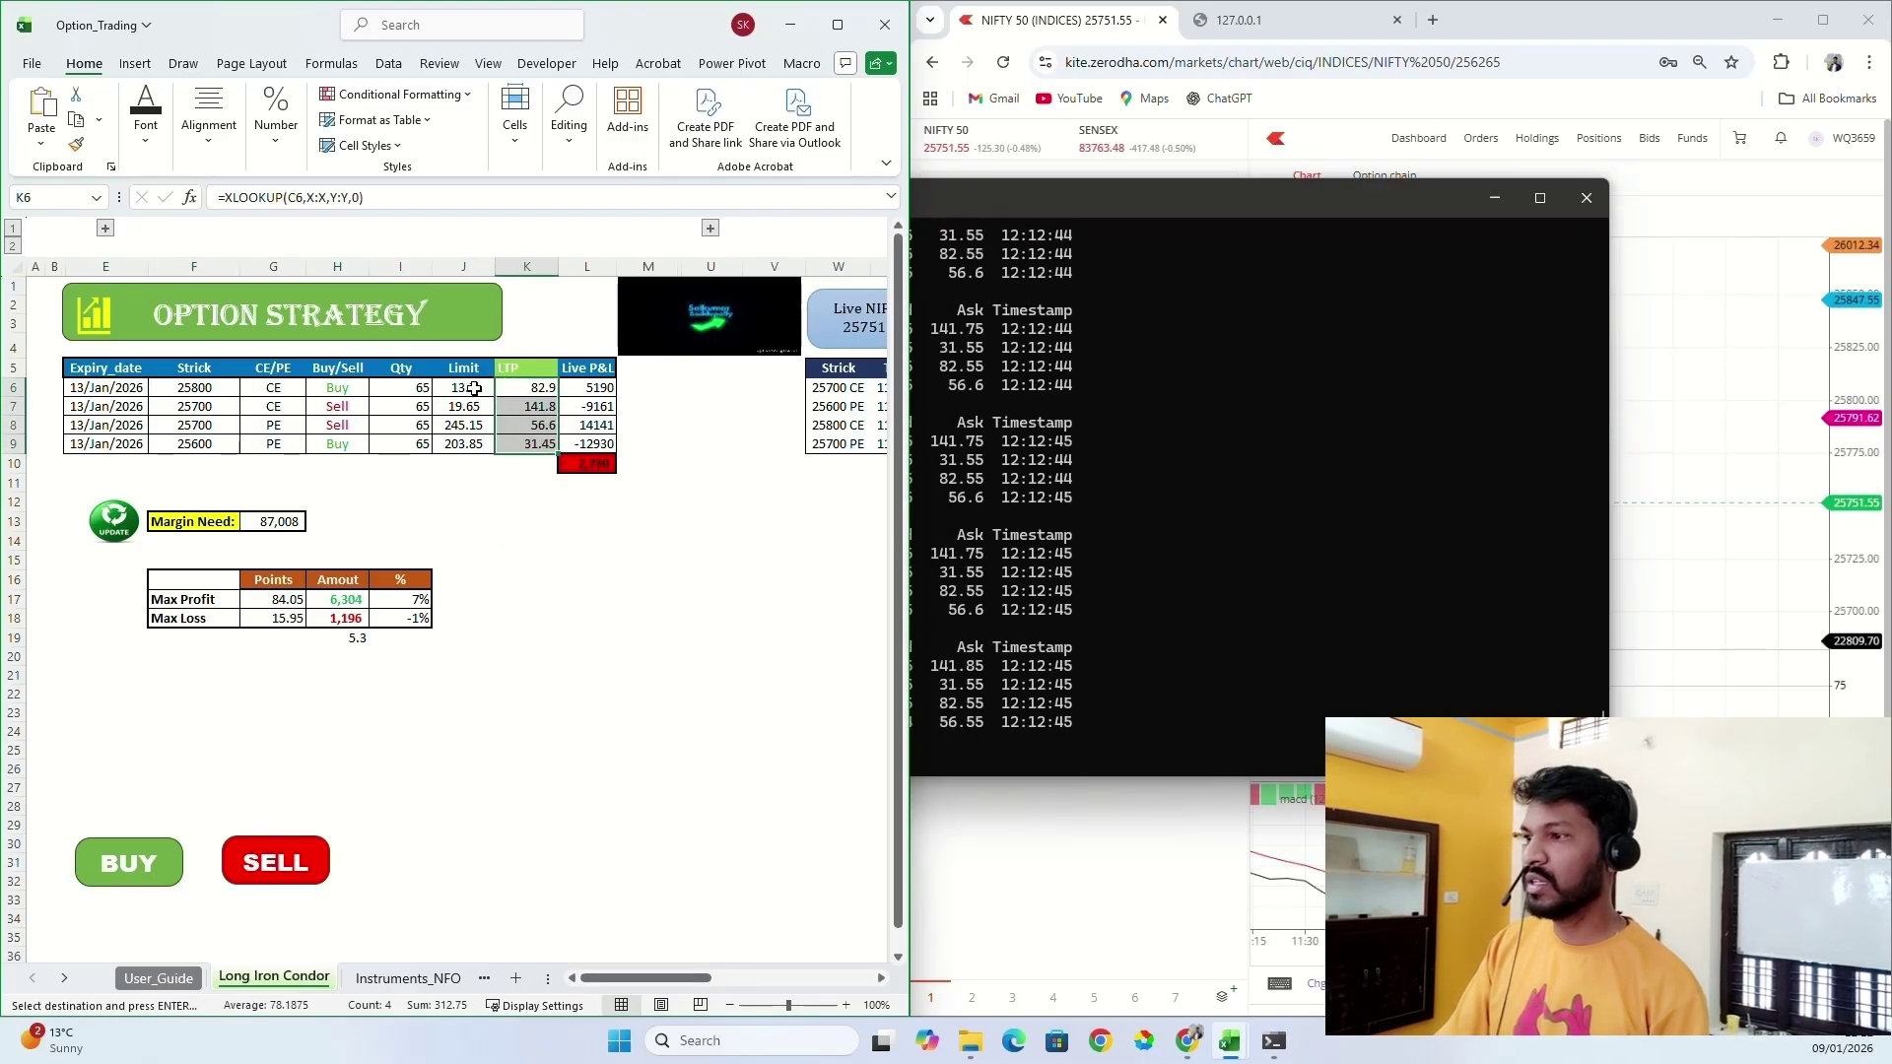
drag(463, 387, 463, 444)
right_click(477, 439)
click(552, 522)
click(573, 460)
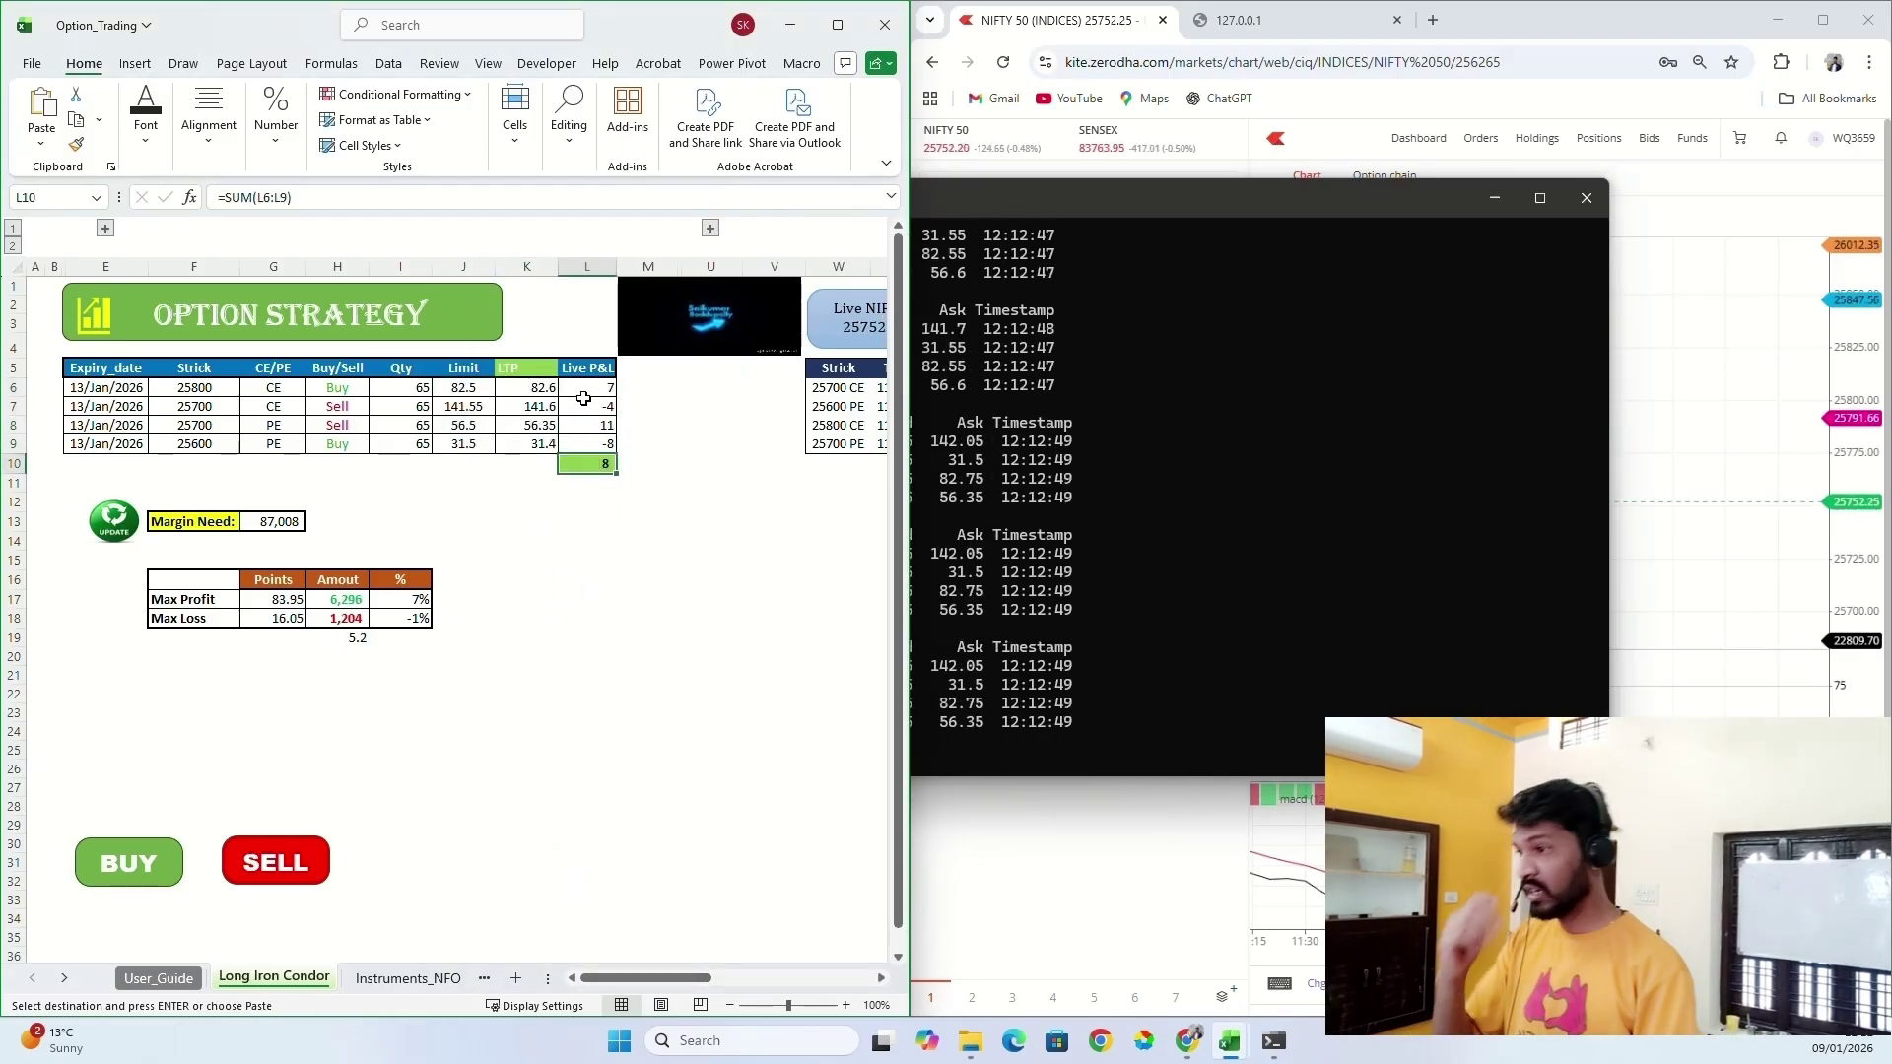
Review the Max Profit and Max Loss rows, including the Max Loss amount formula =G18*75.
click(200, 599)
key(shift+Right)
key(shift+Right)
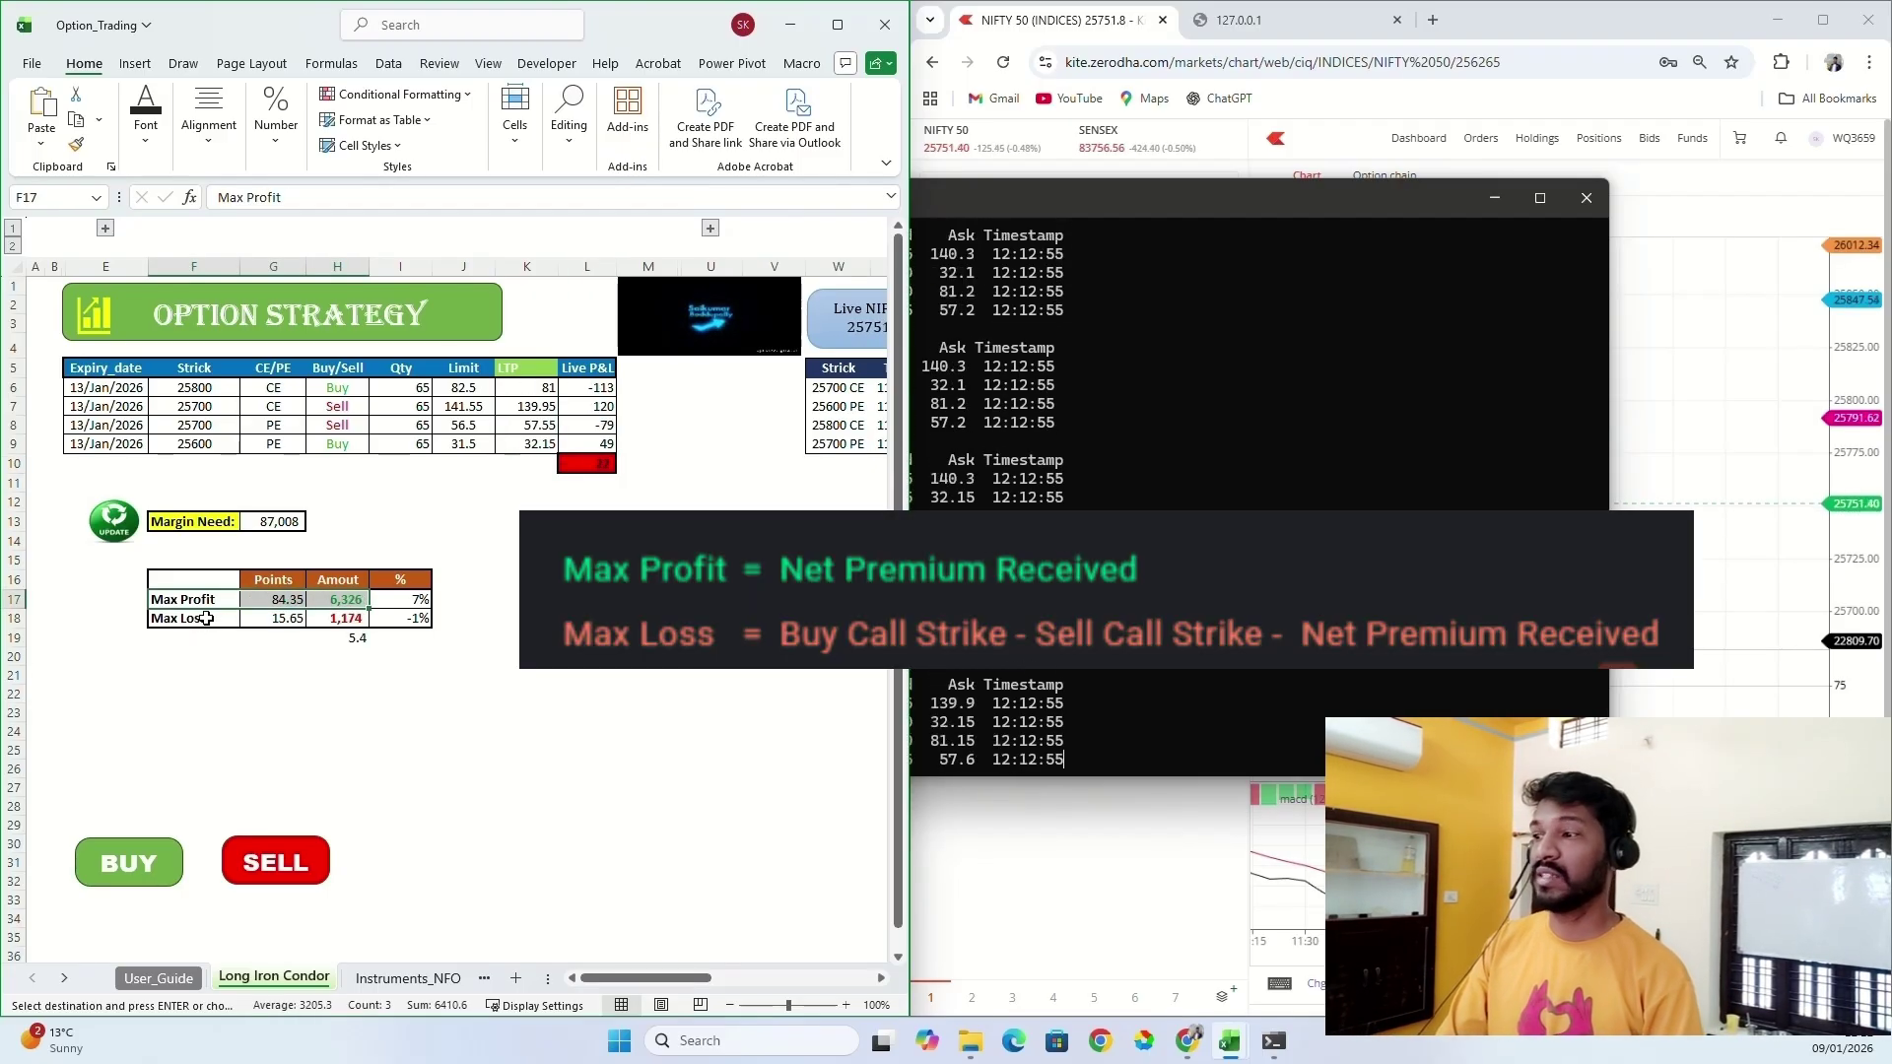
drag(200, 618, 338, 618)
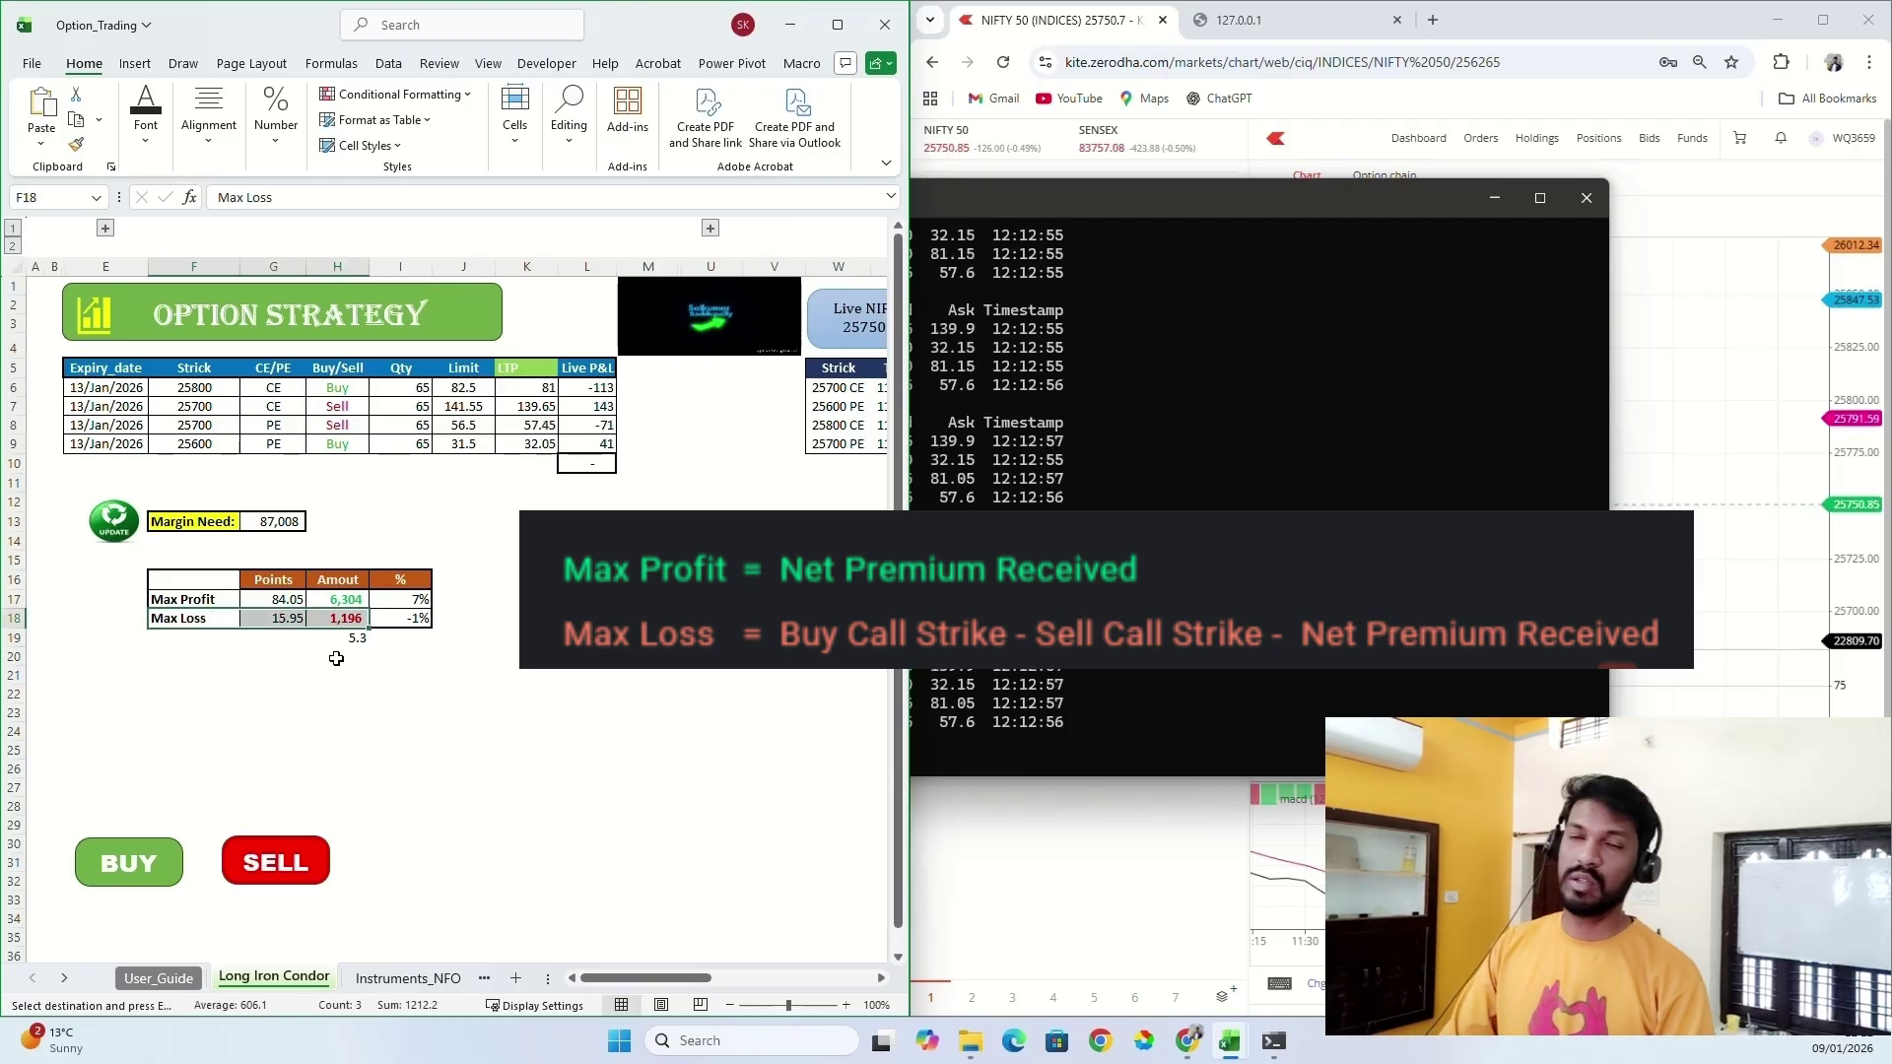
click(353, 703)
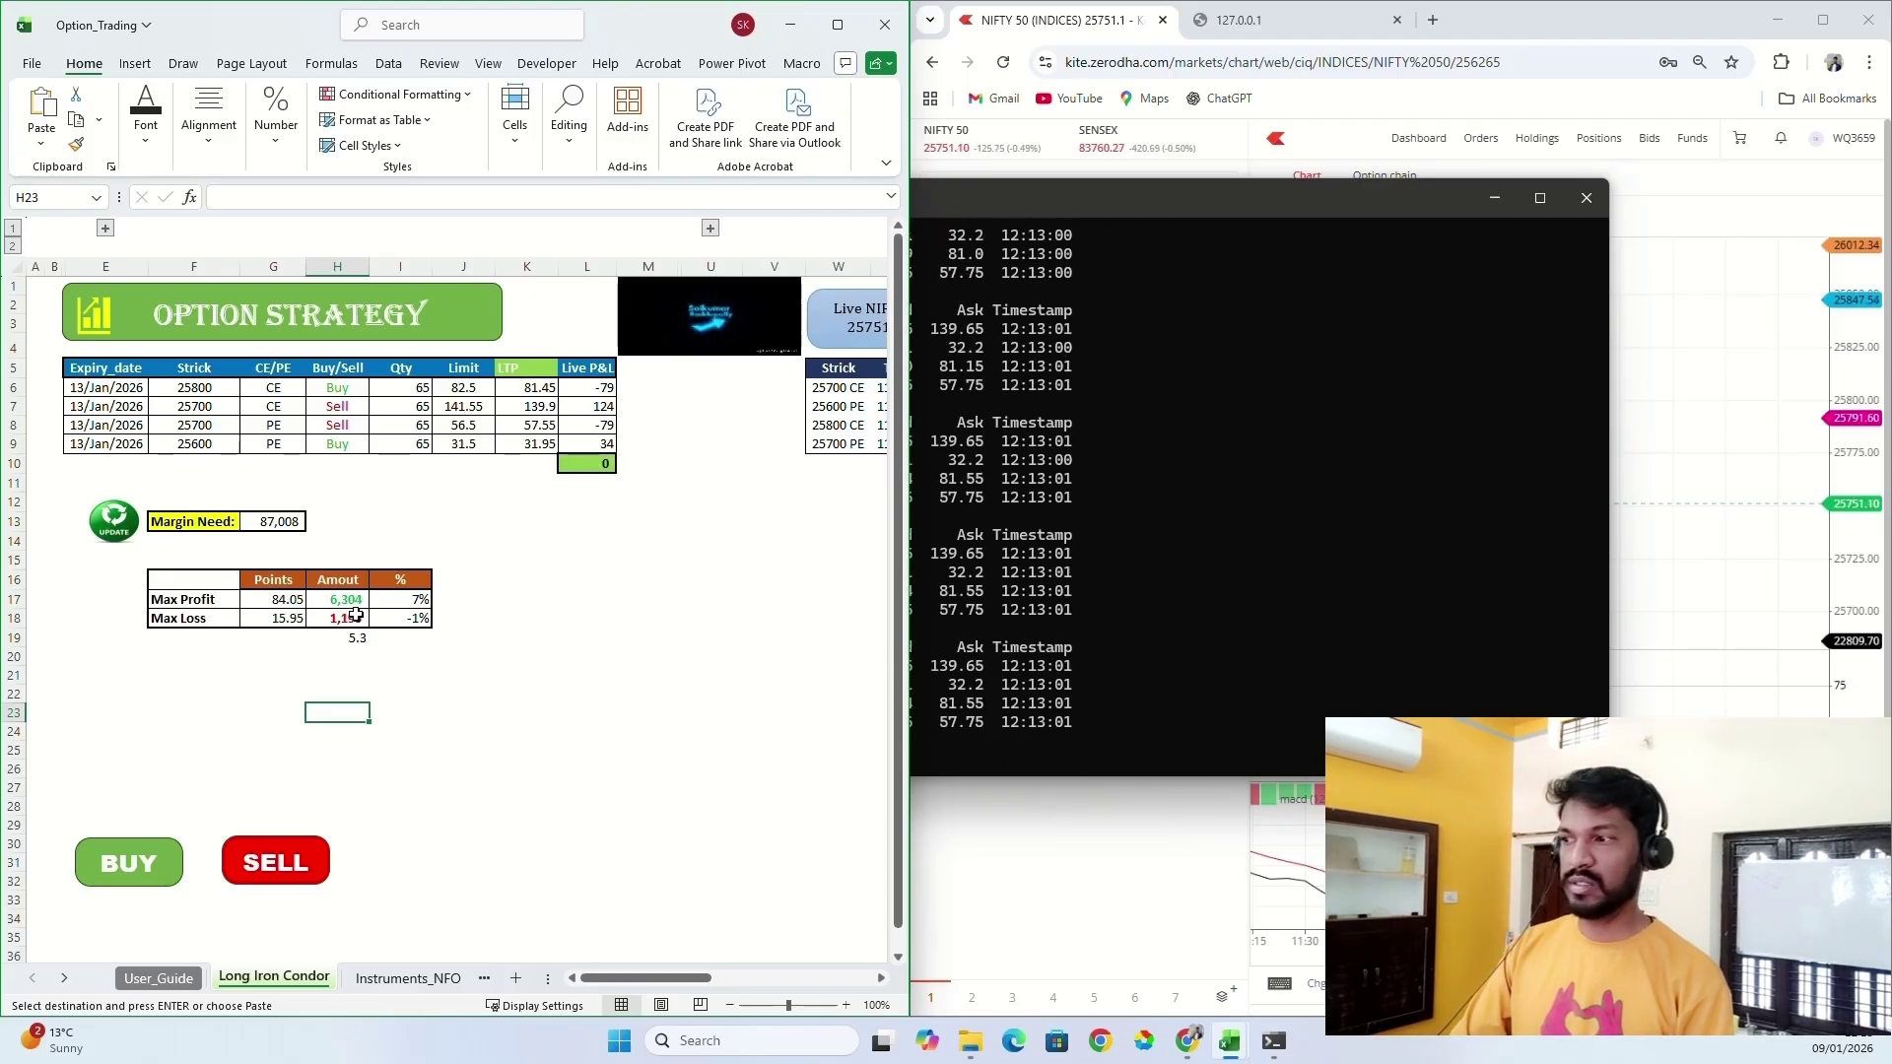
click(357, 615)
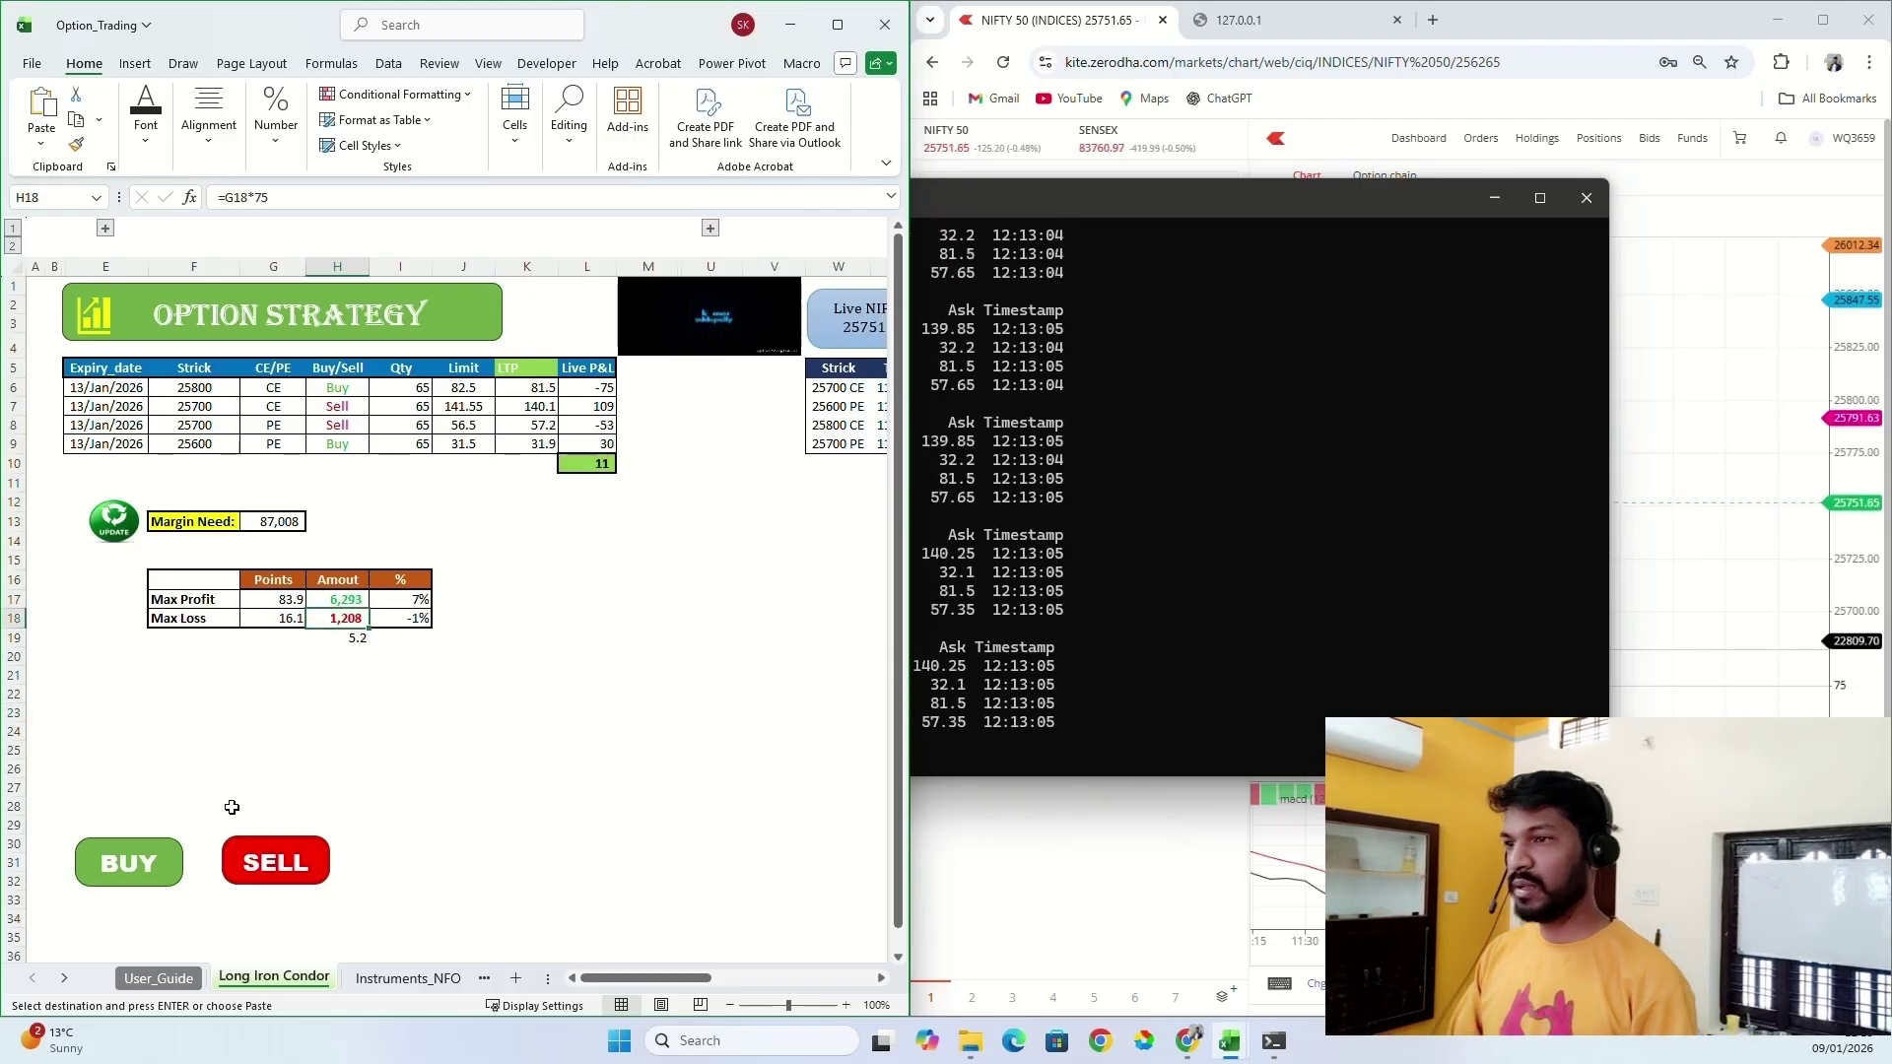
Minimise the script's output window and recheck the Max Profit figures (6,308, 84.1 points).
click(1495, 198)
click(717, 712)
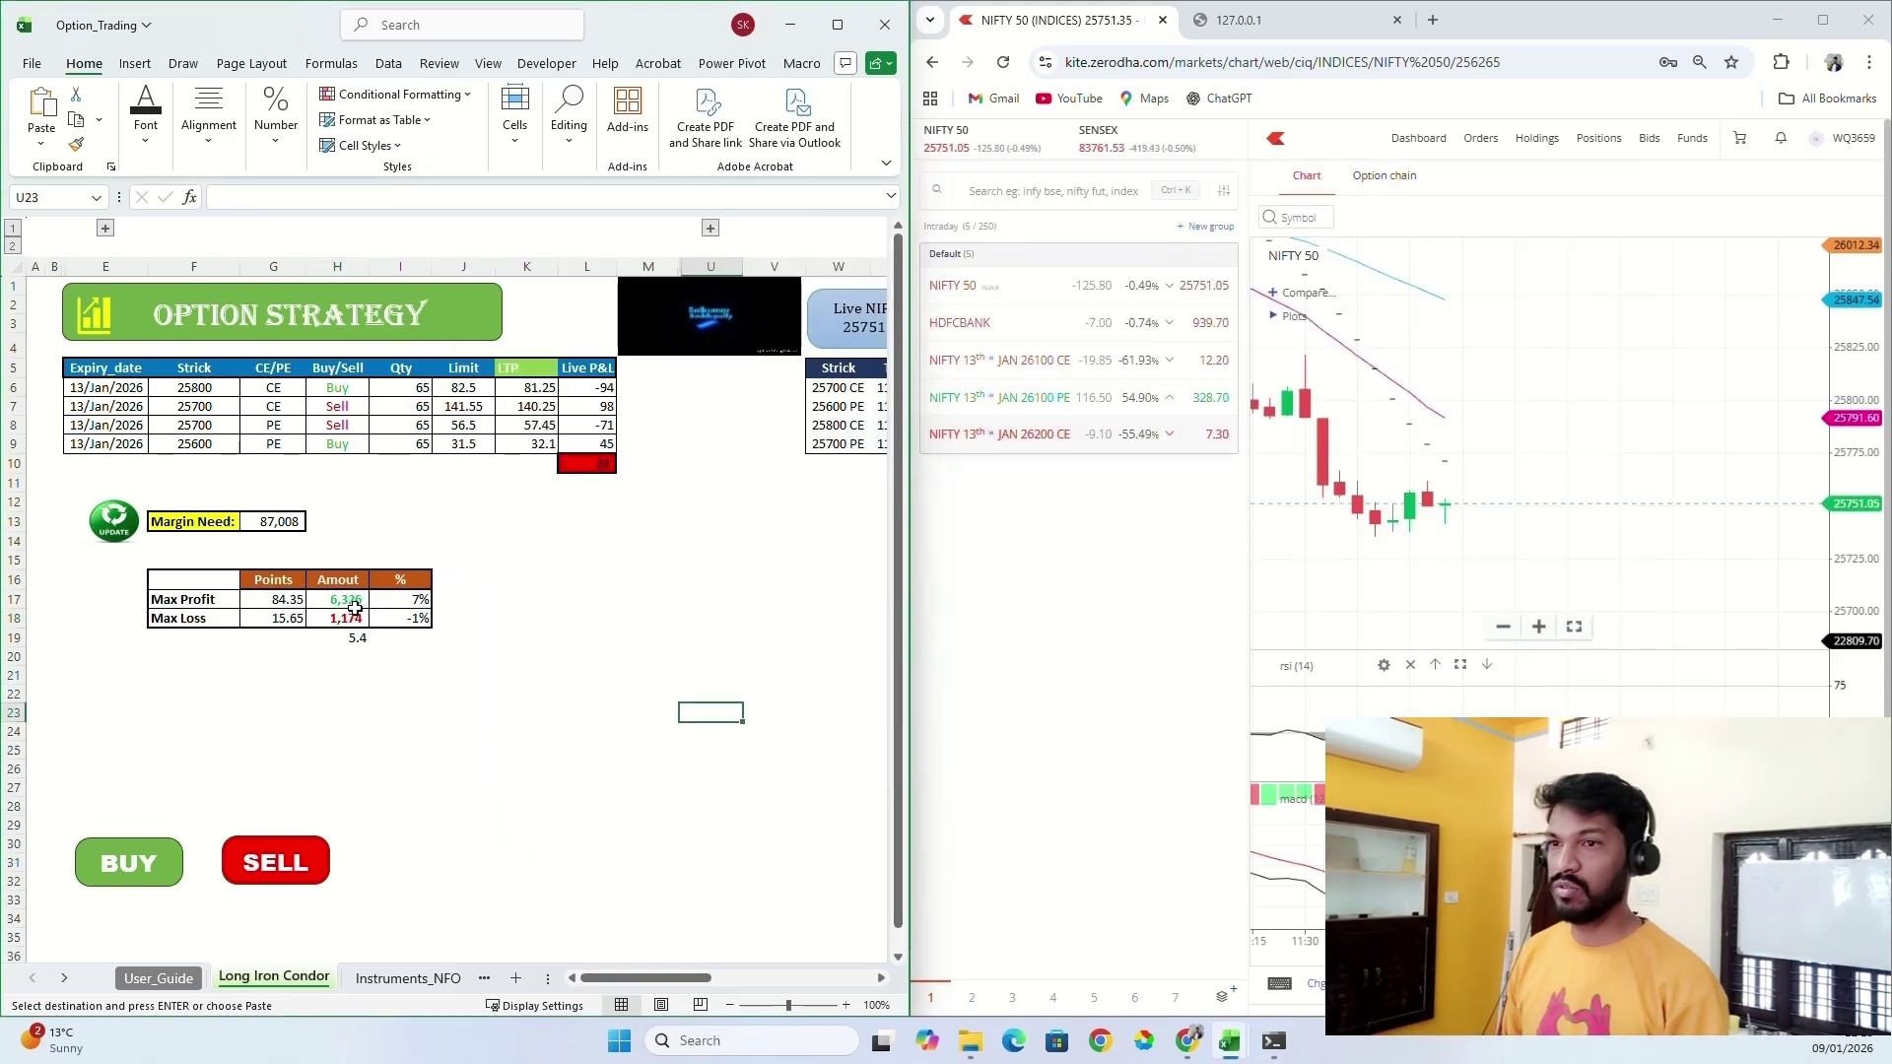
drag(183, 603, 338, 599)
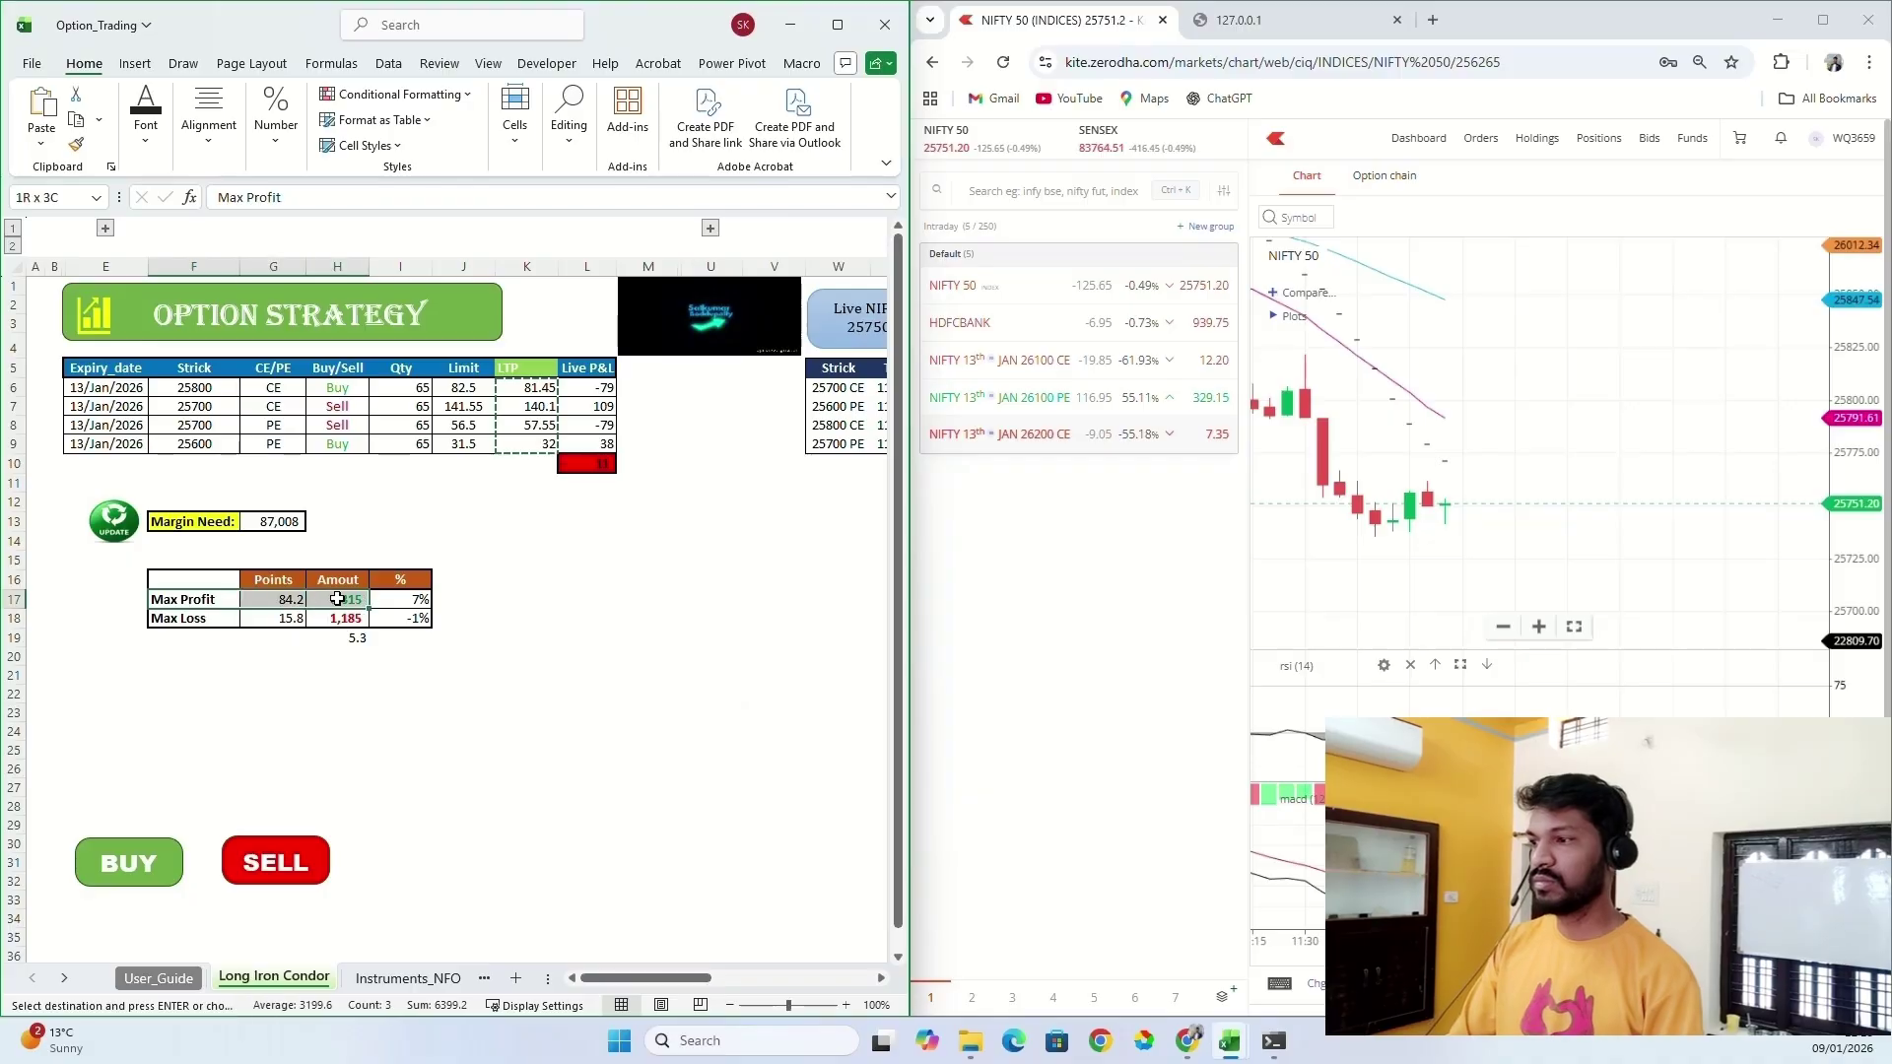
click(563, 698)
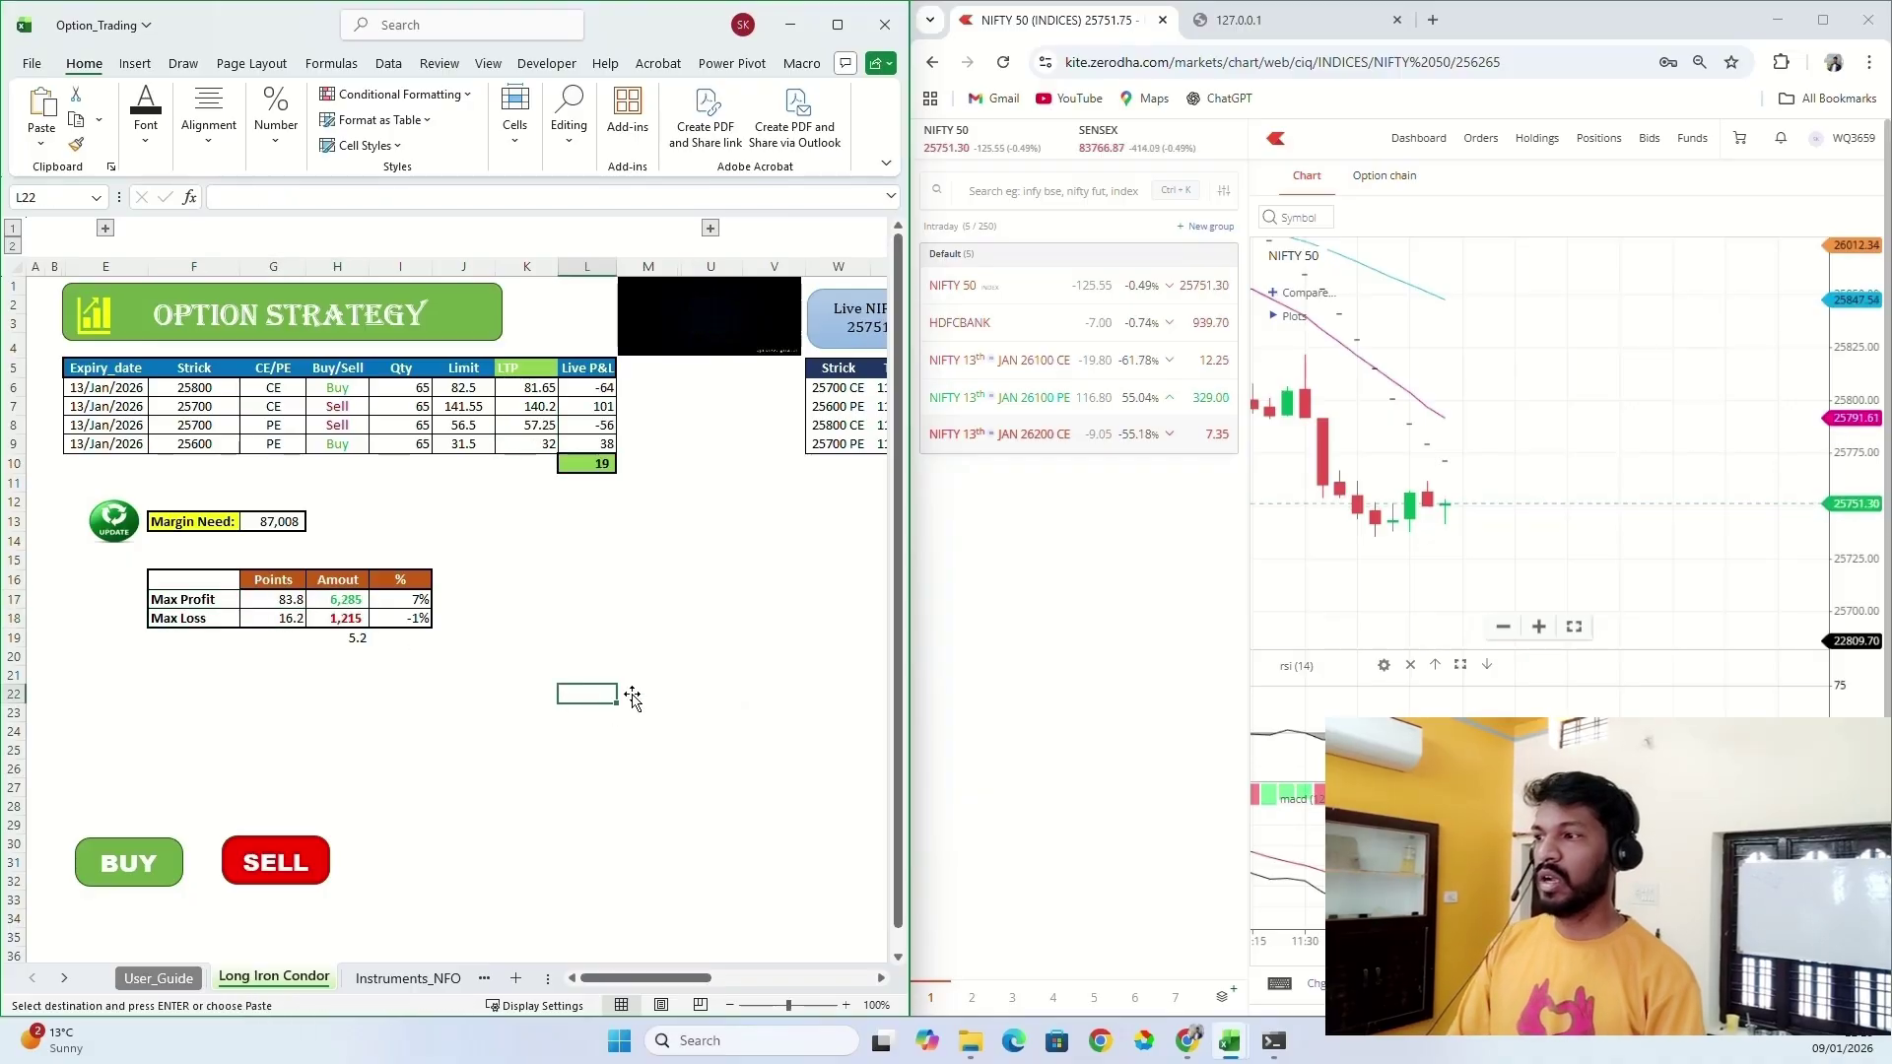
Copy the live LTPs in K6:K9 and bring up Kite alongside the first 25800 CE leg.
drag(516, 387, 514, 441)
key(ctrl+c)
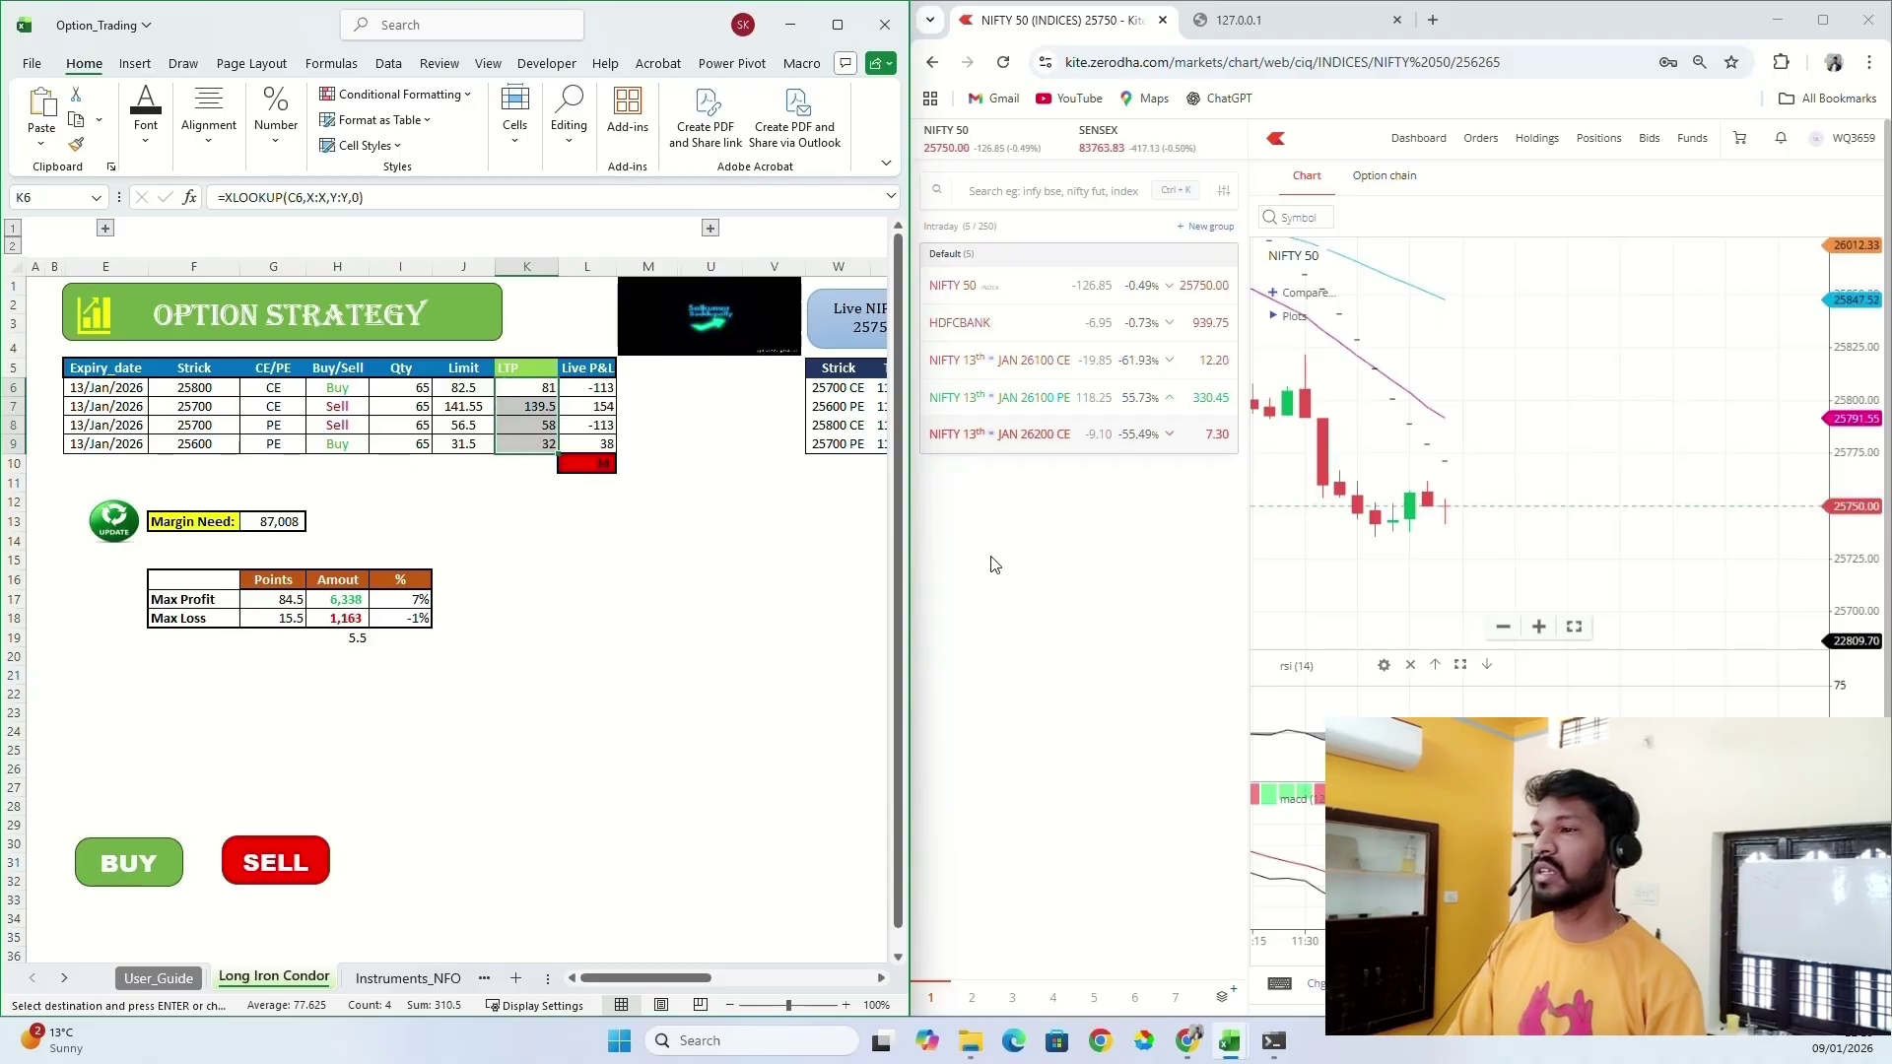
click(1014, 552)
drag(194, 389, 268, 388)
Search 'nifty 25800', add NIFTY 13th JAN 25800 CE, chart it and match its 82.05 quote to K6.
click(1076, 190)
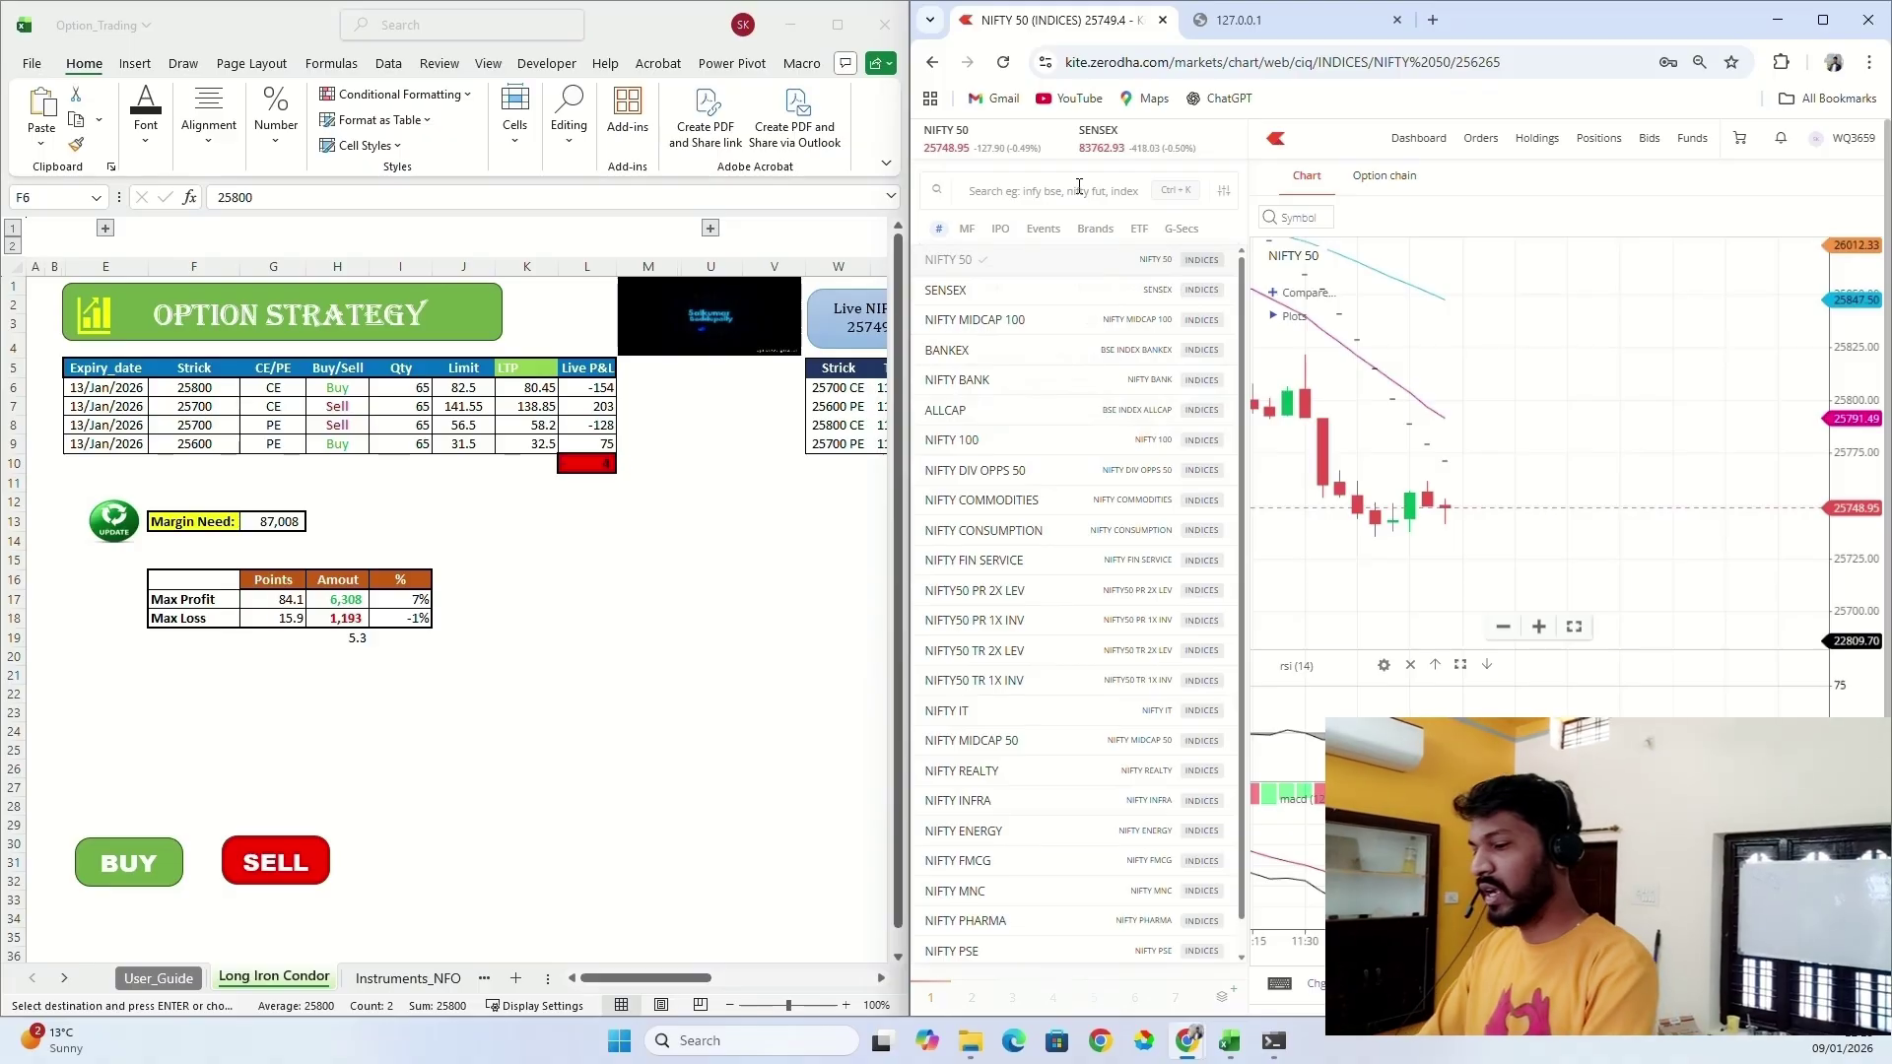
text(nifty 25800)
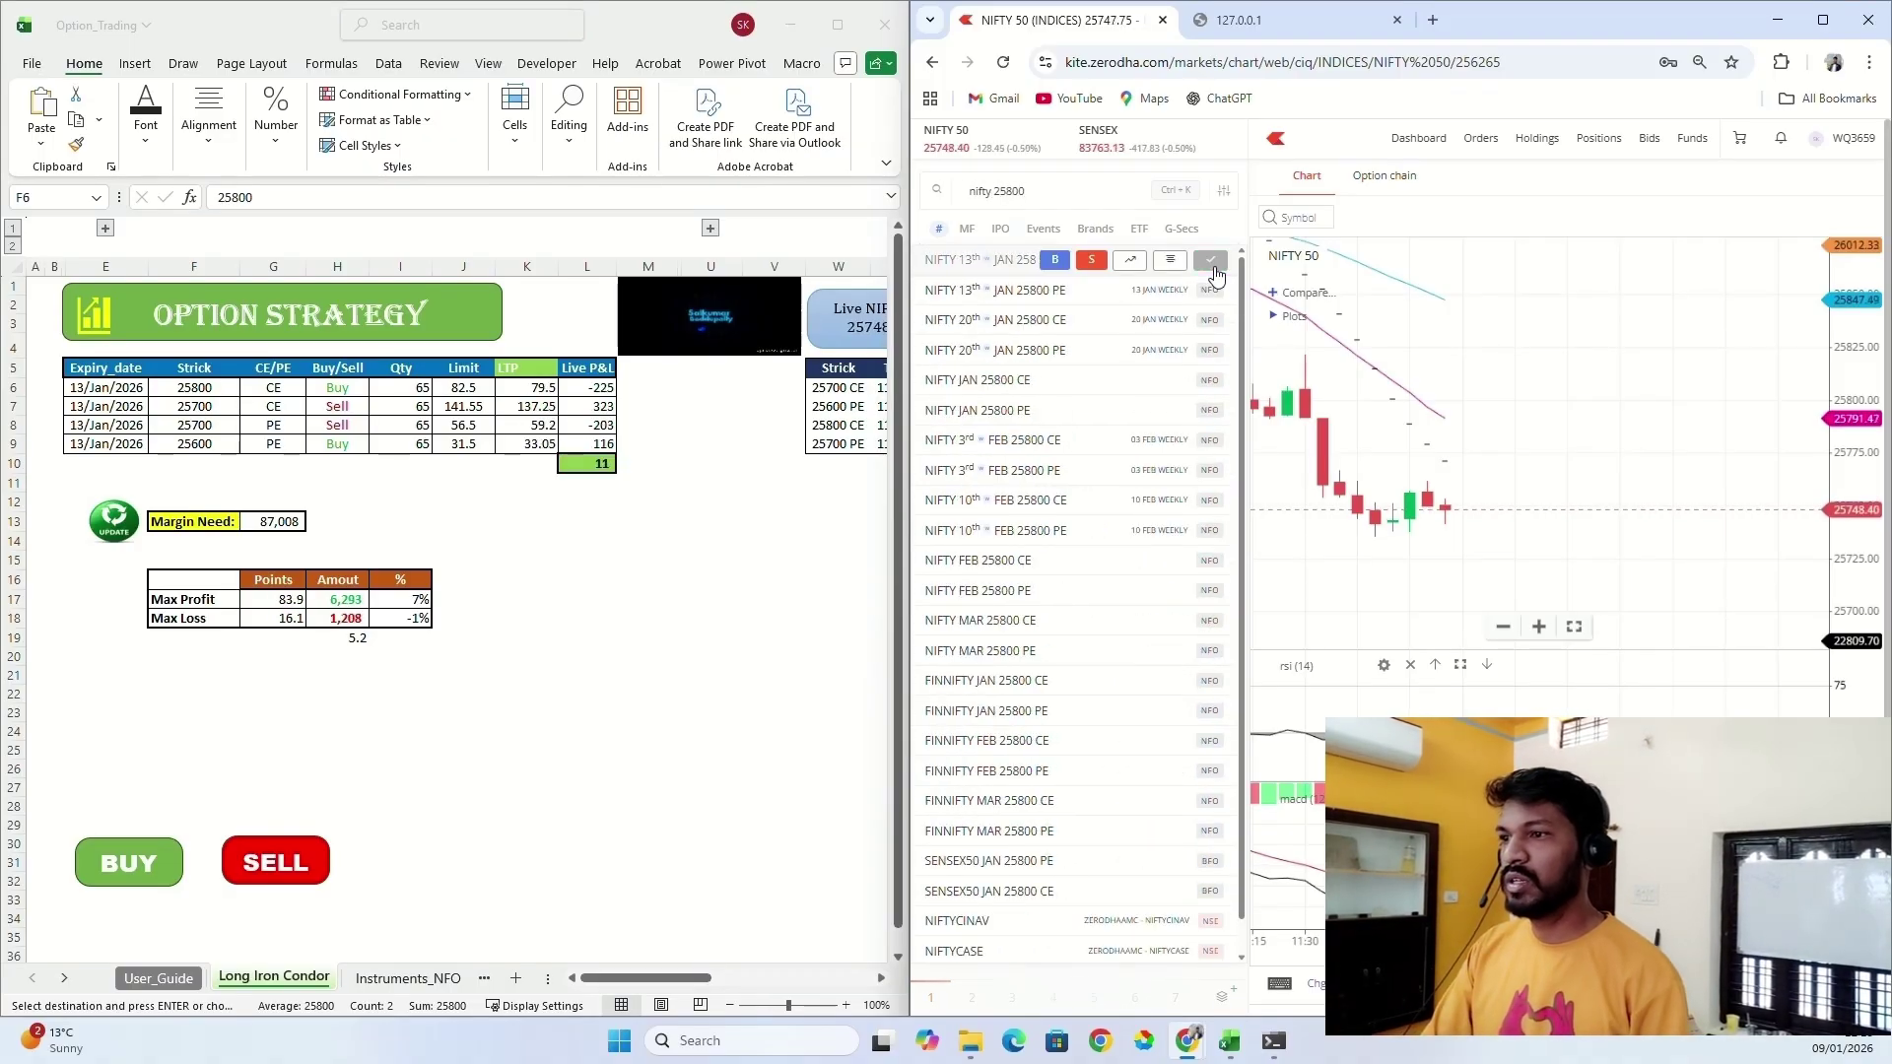
click(1212, 260)
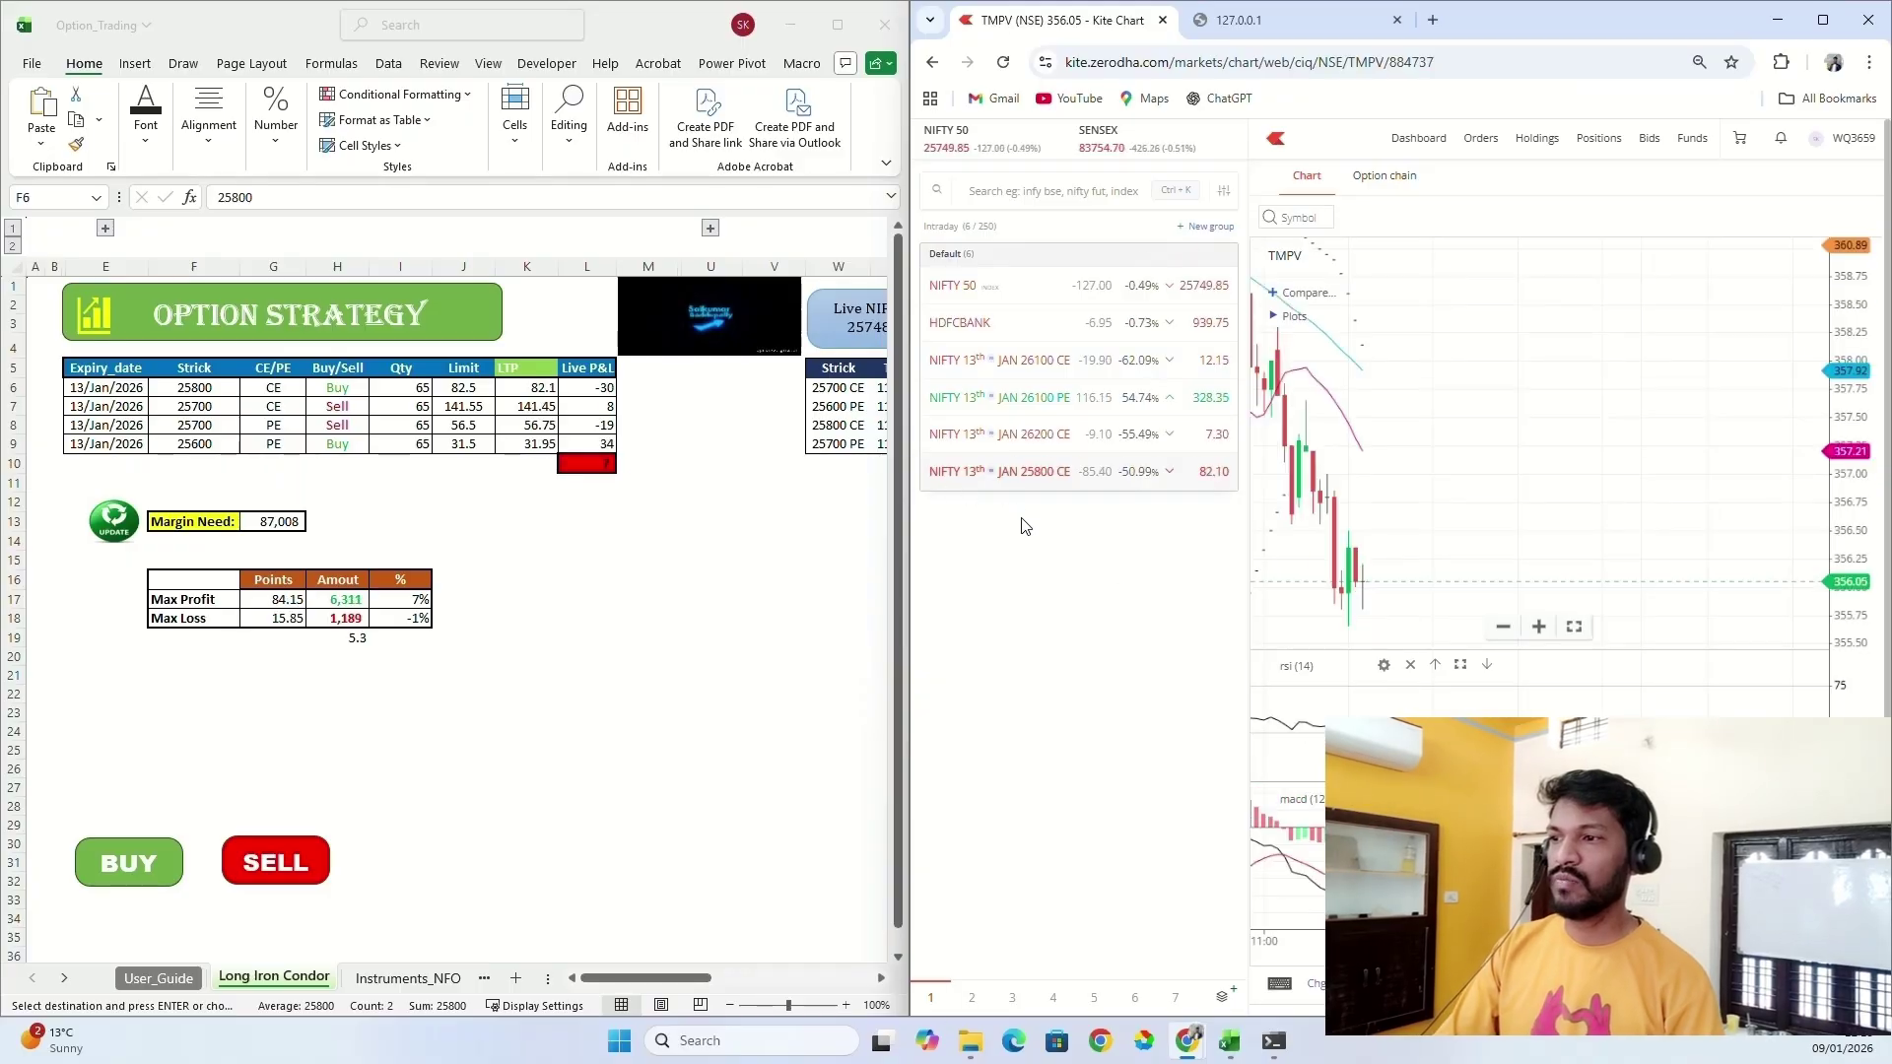
click(1134, 474)
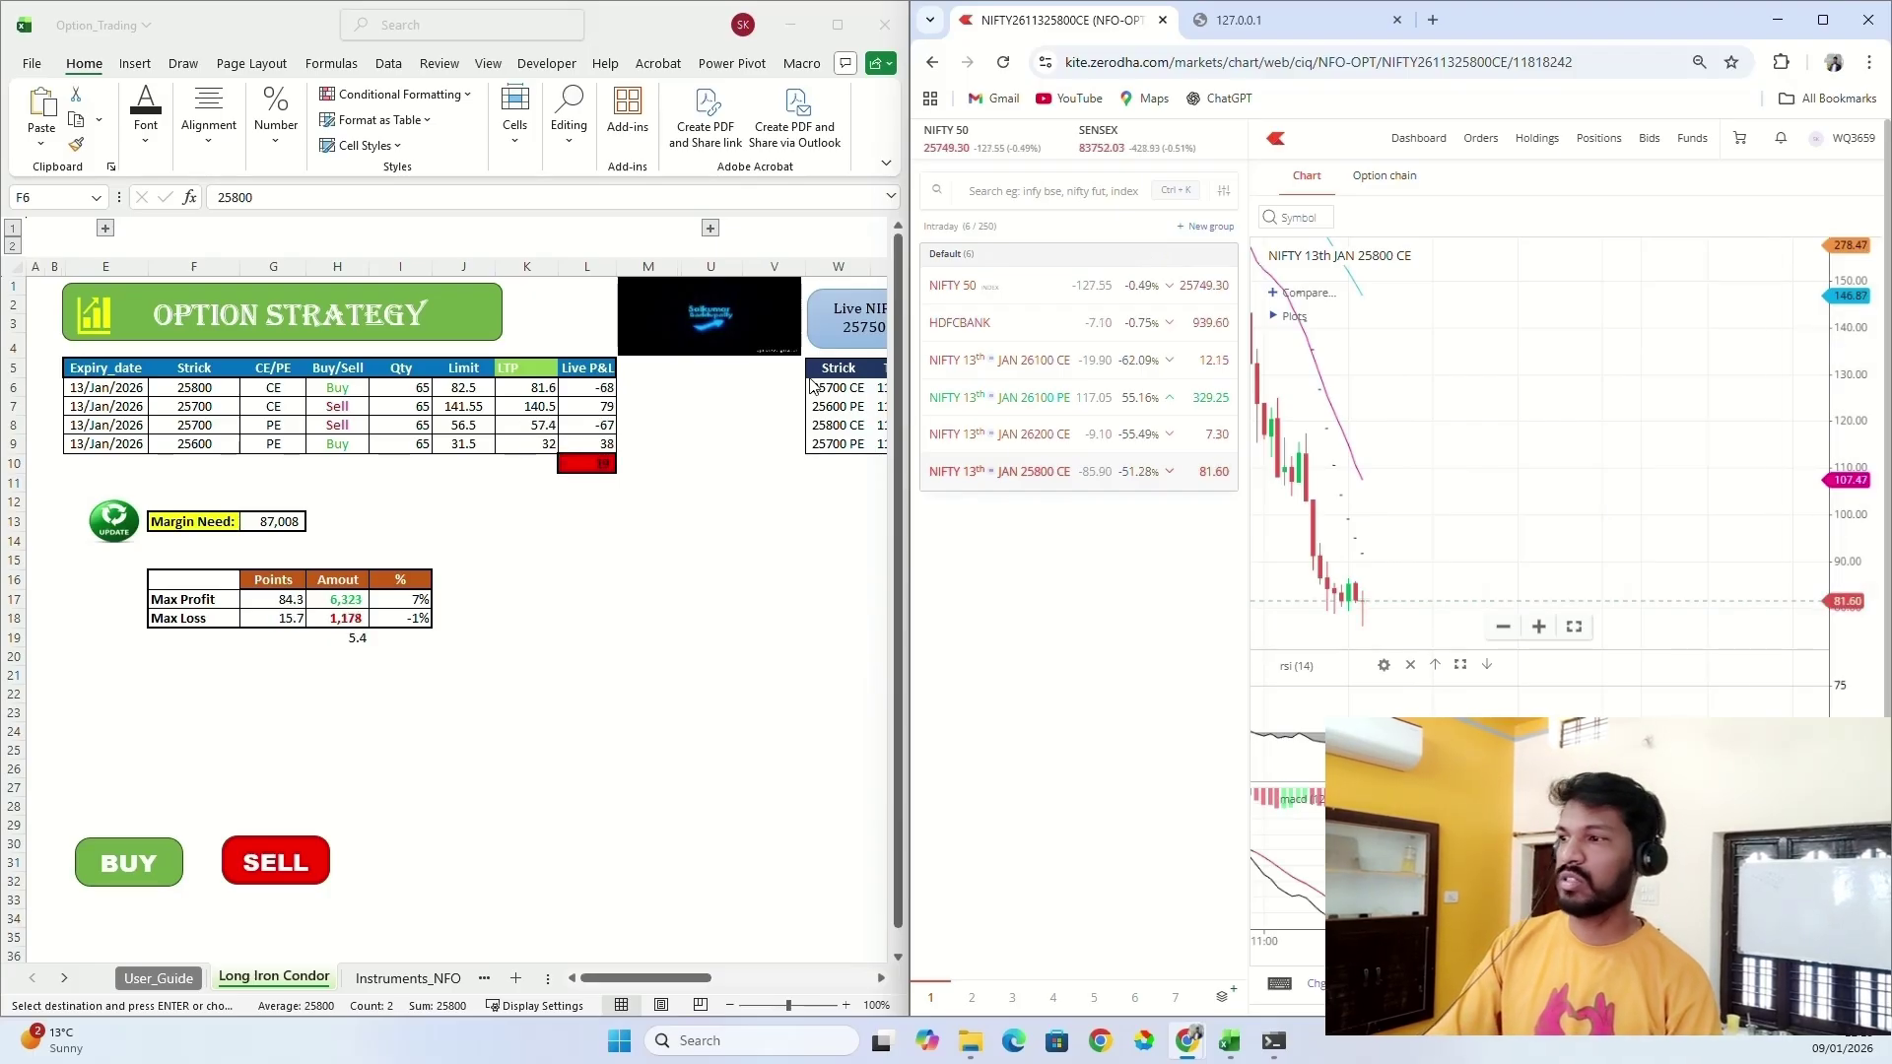
click(522, 390)
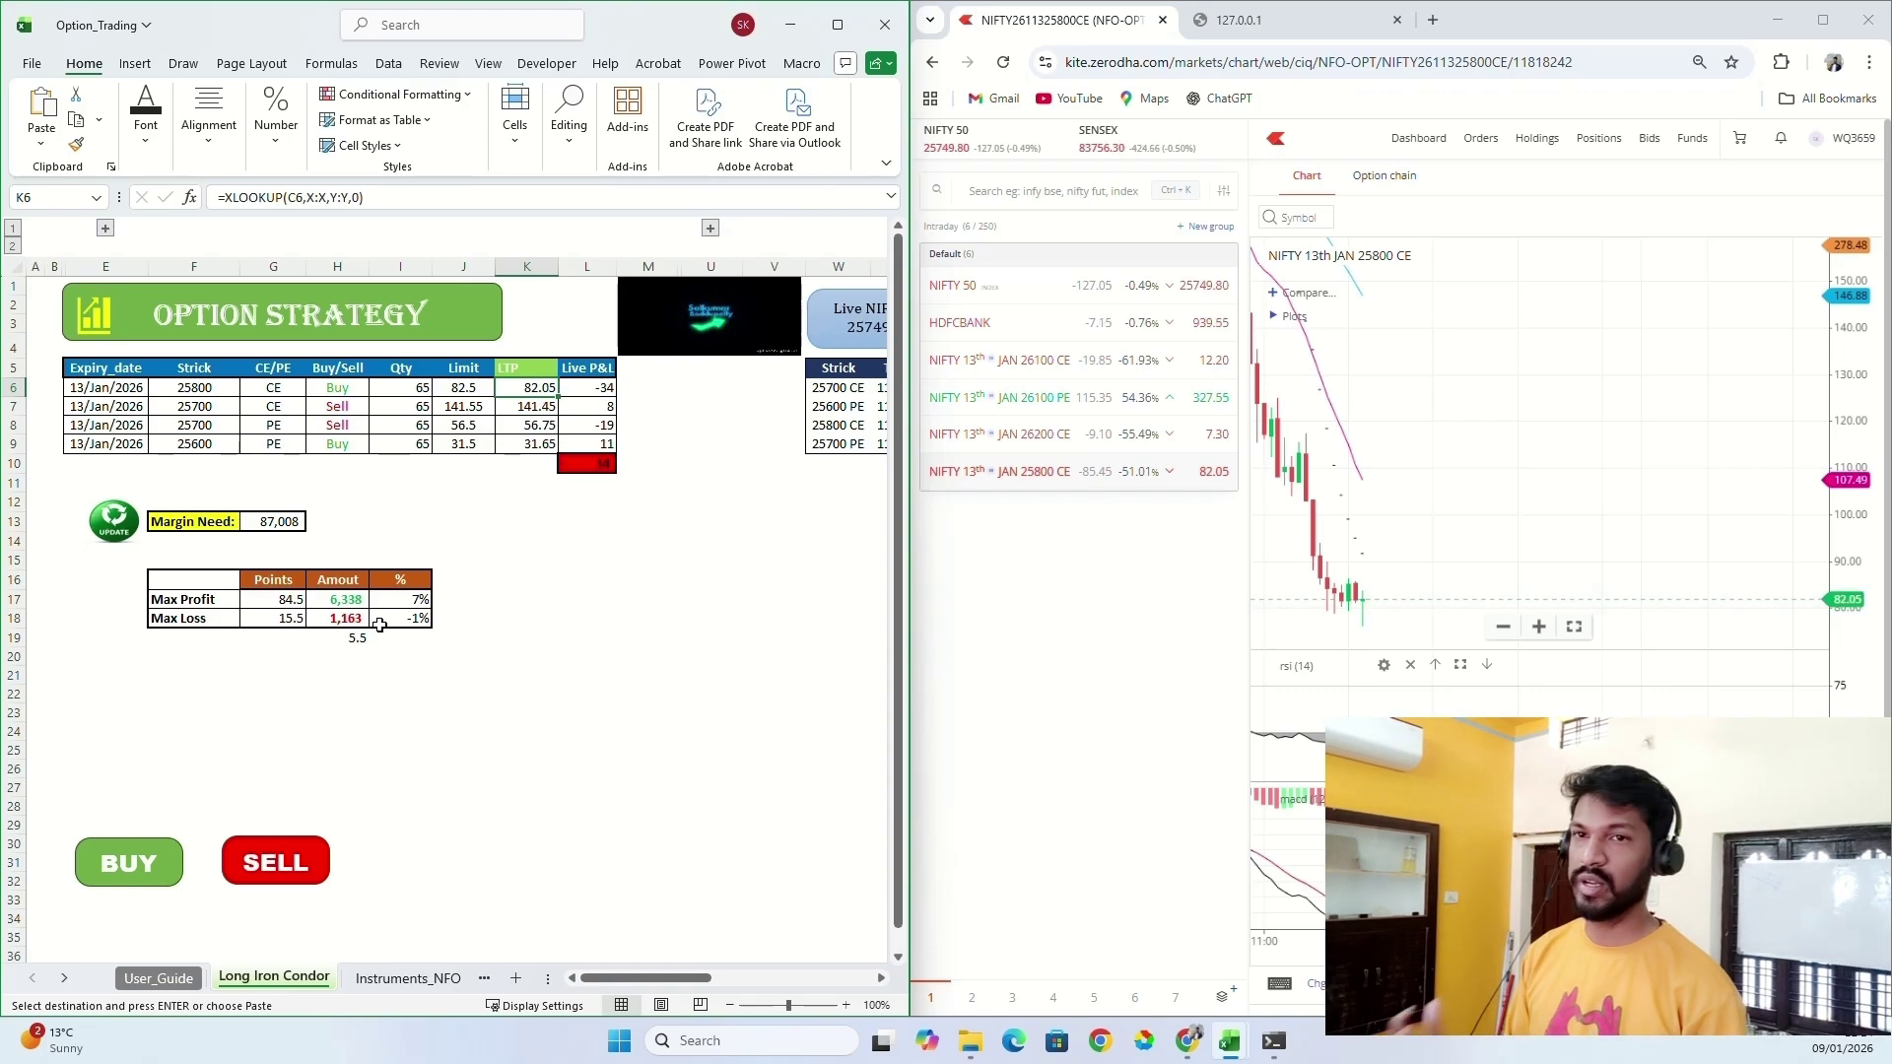
click(537, 549)
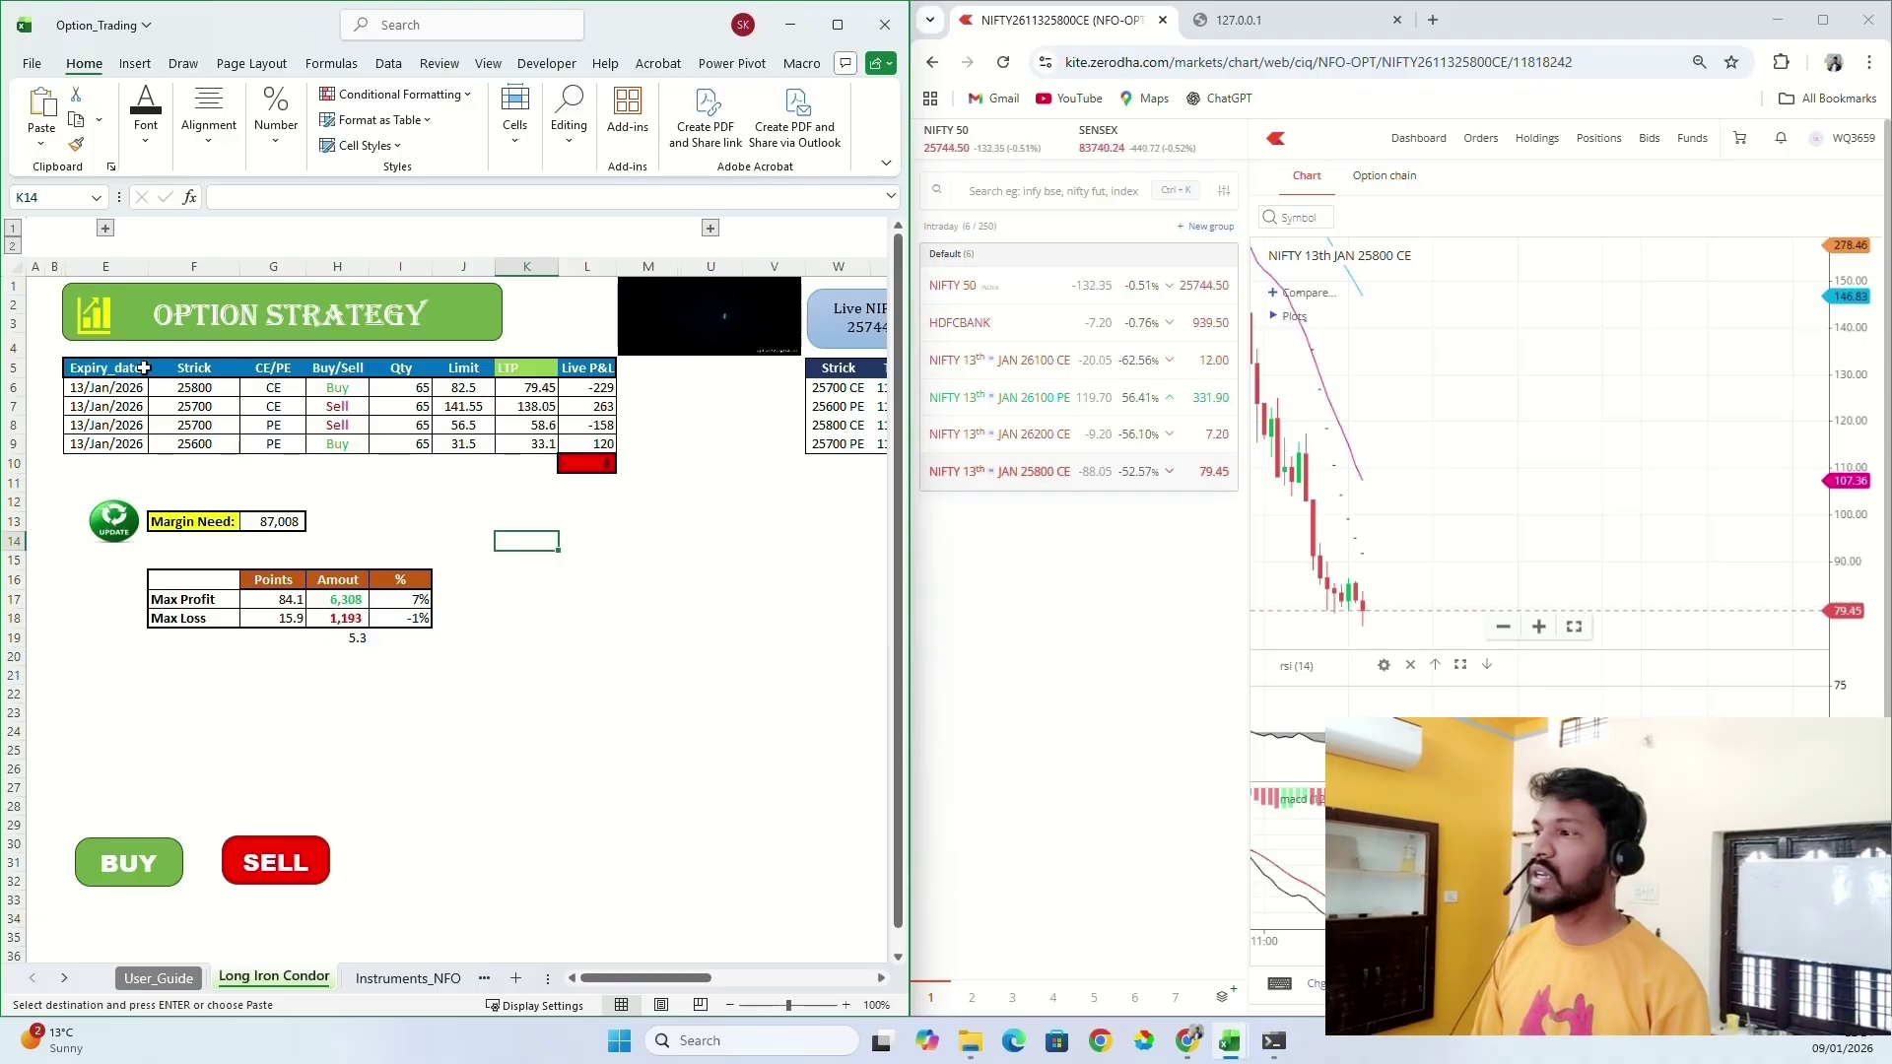
drag(89, 369, 480, 442)
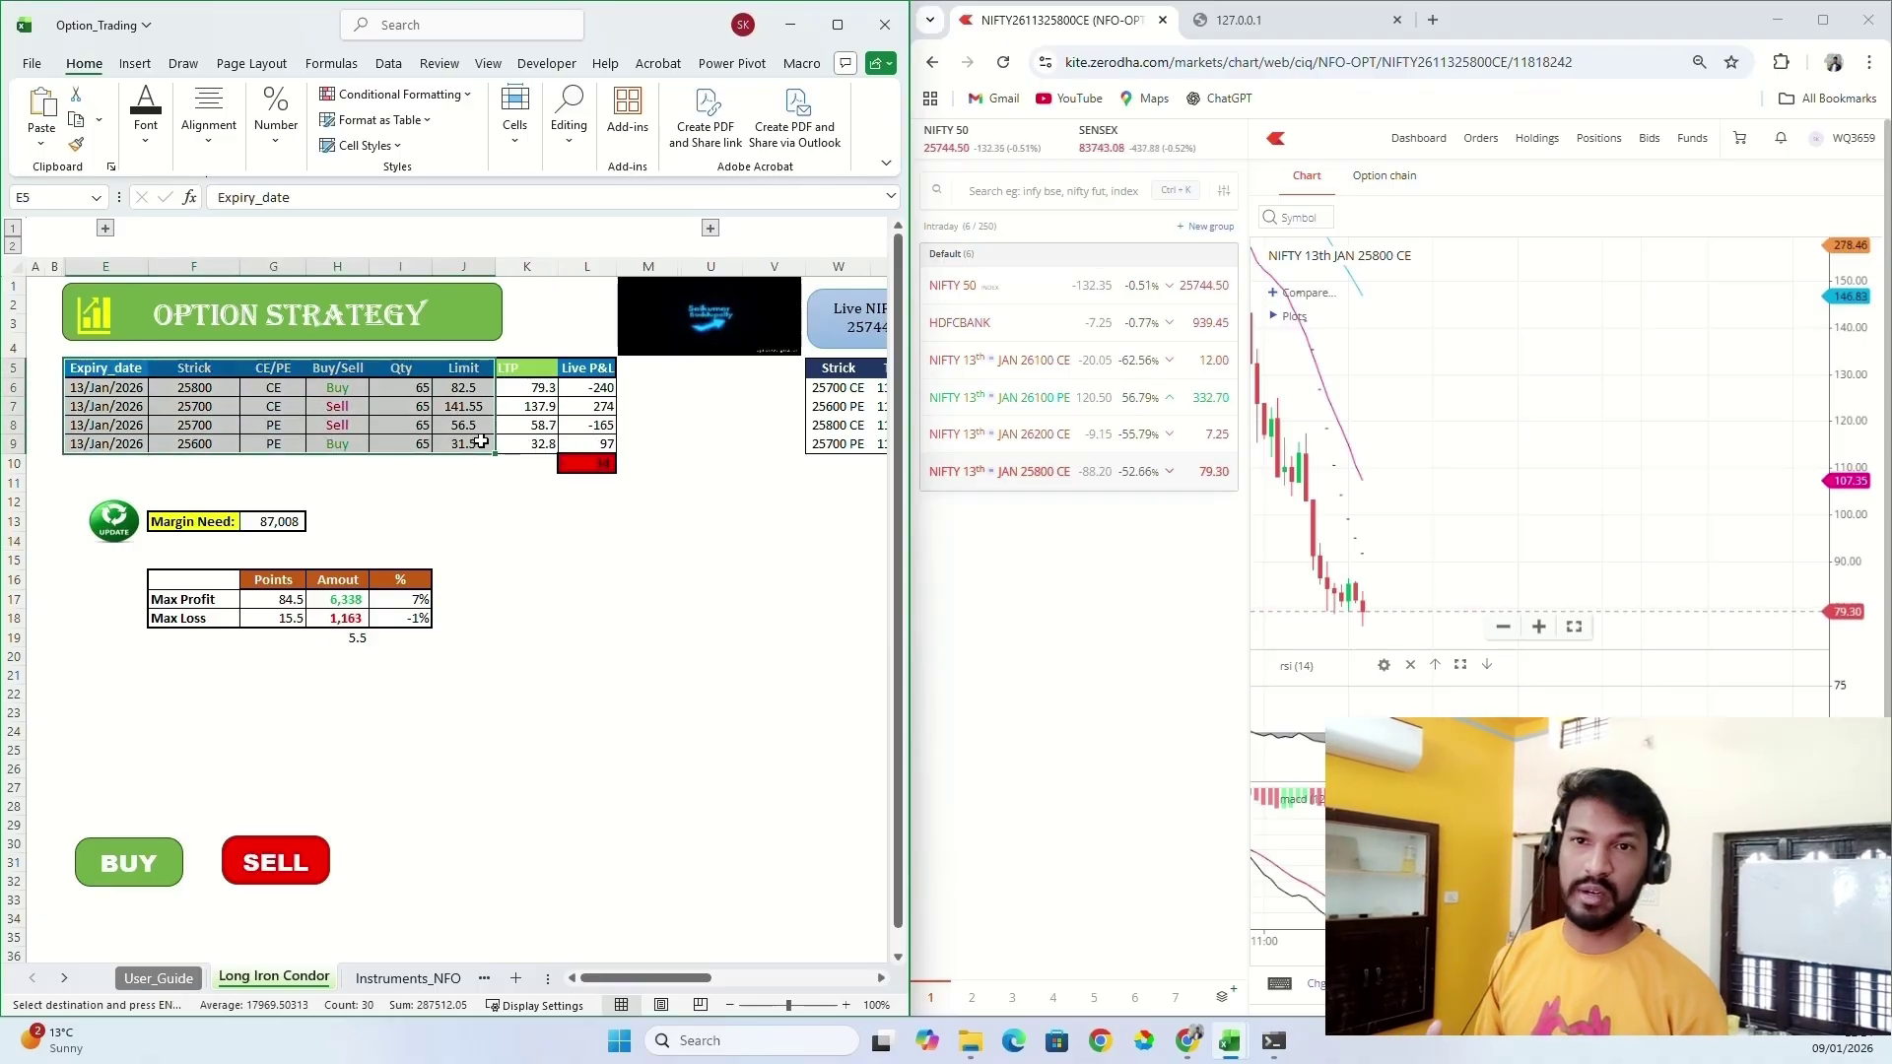
click(1050, 631)
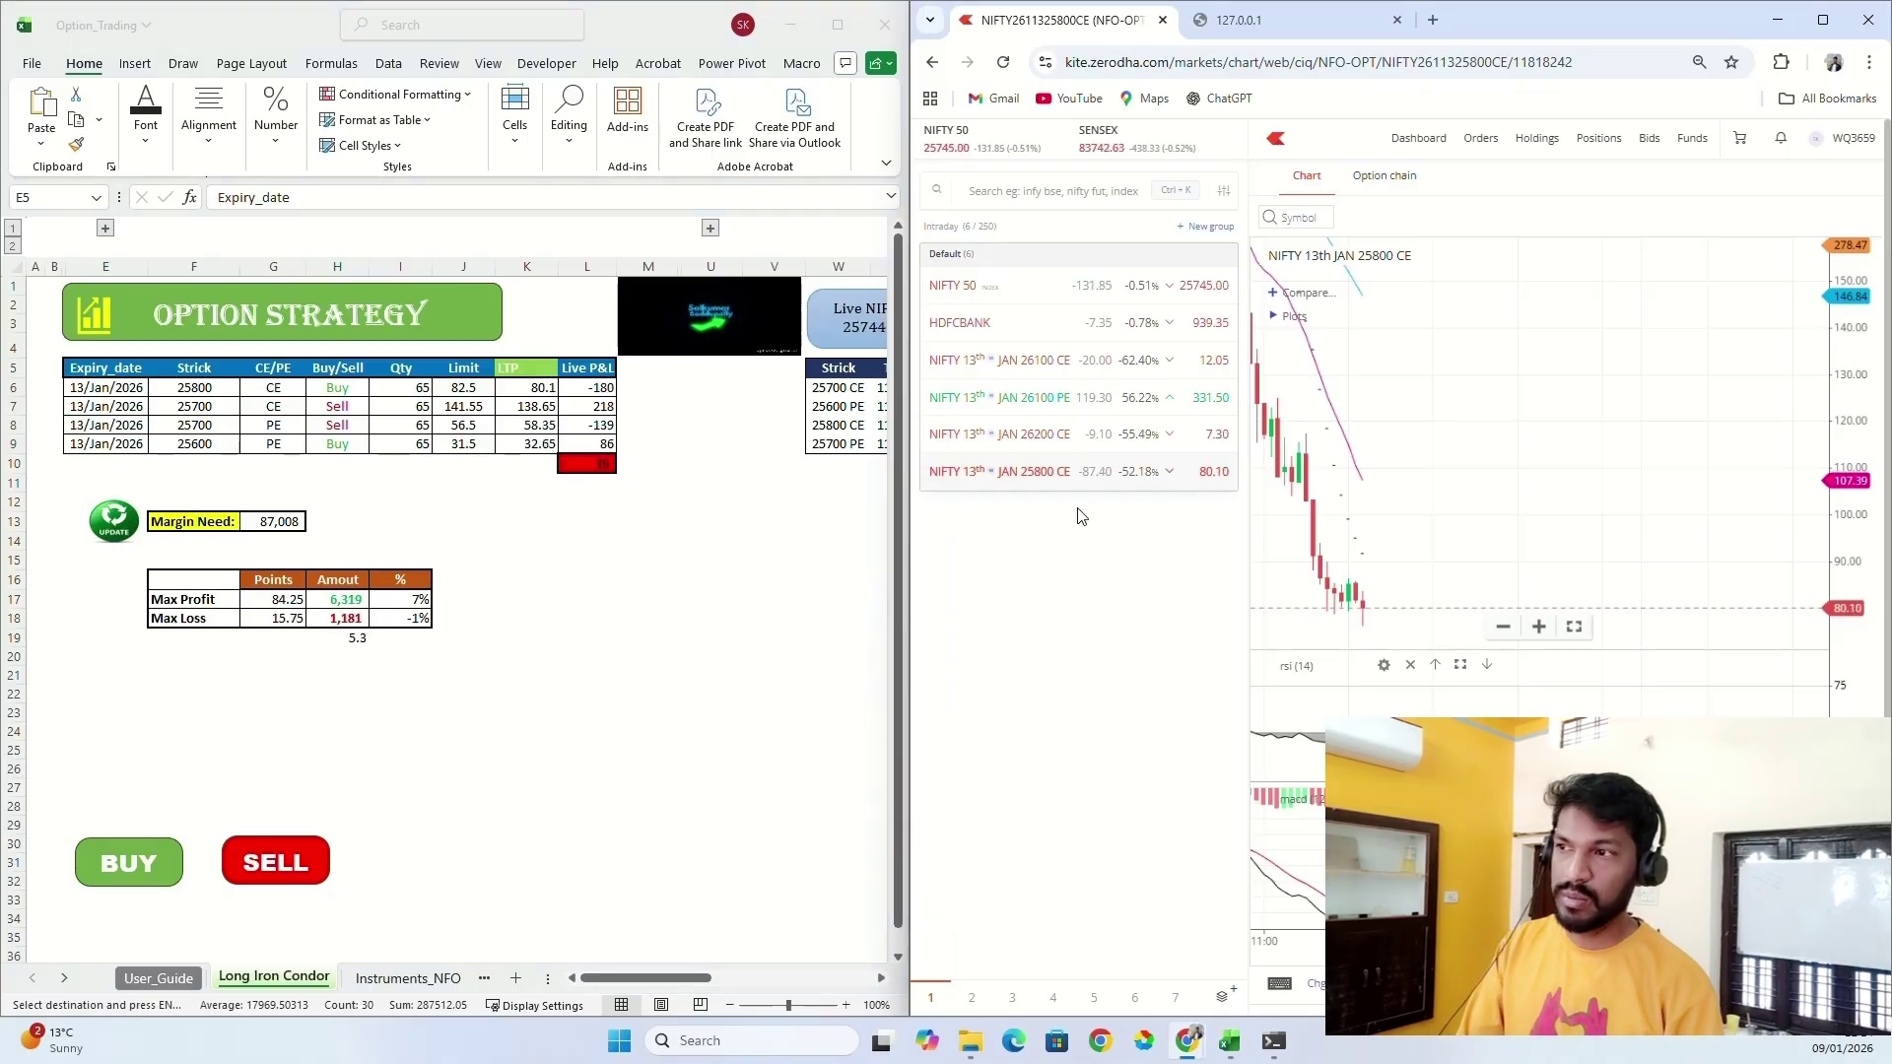
click(1073, 191)
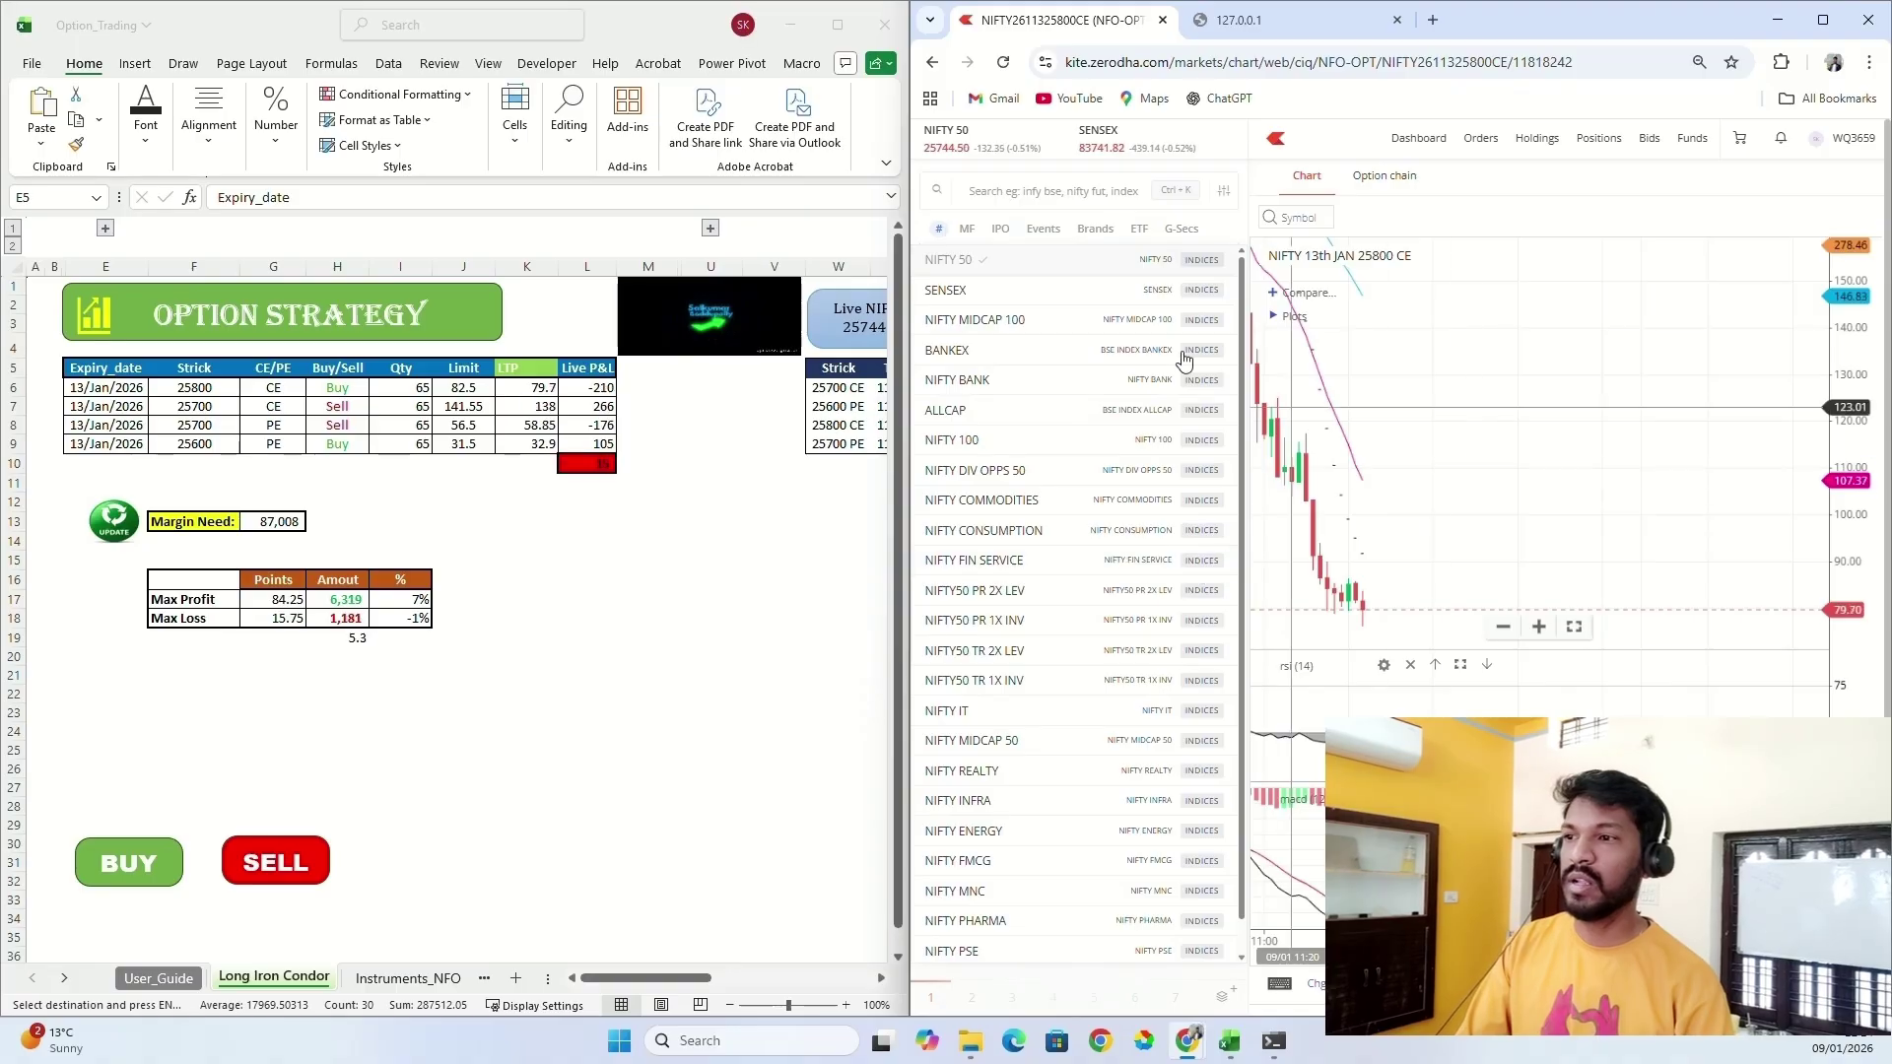
click(974, 987)
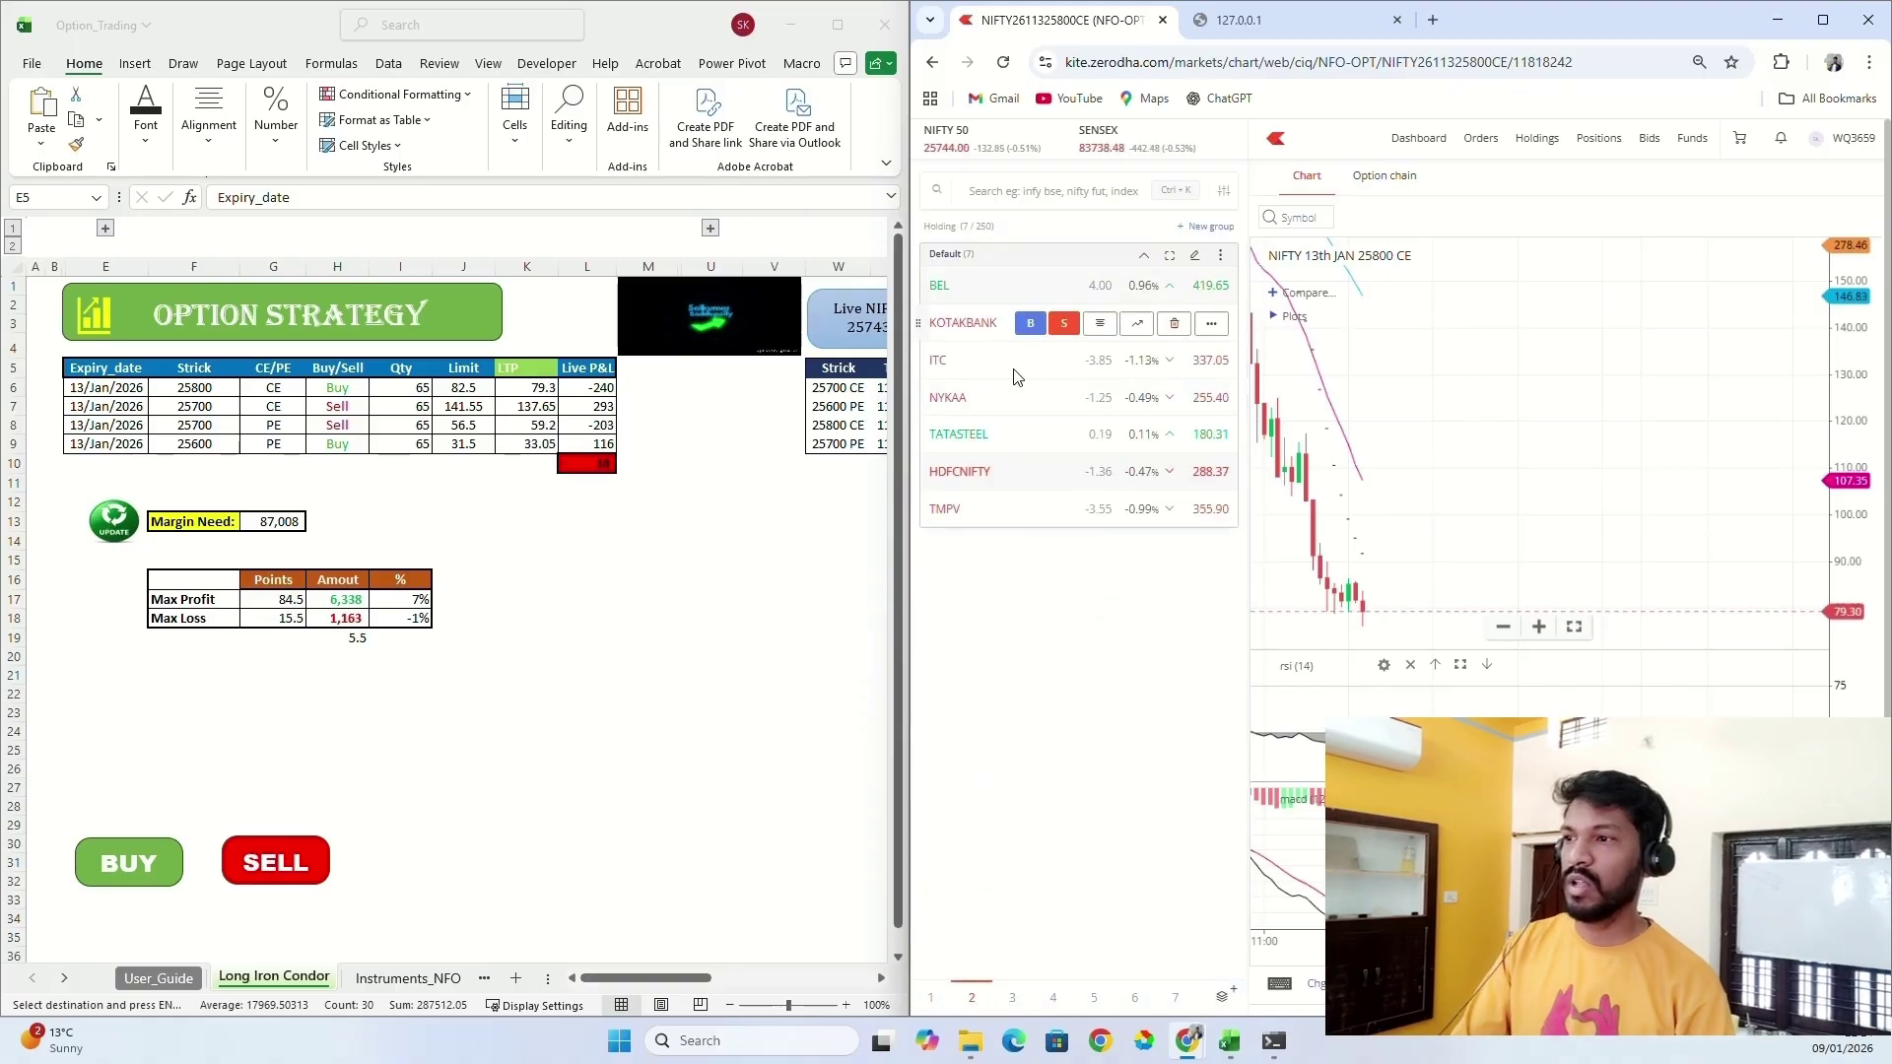
mouse_move(1042, 485)
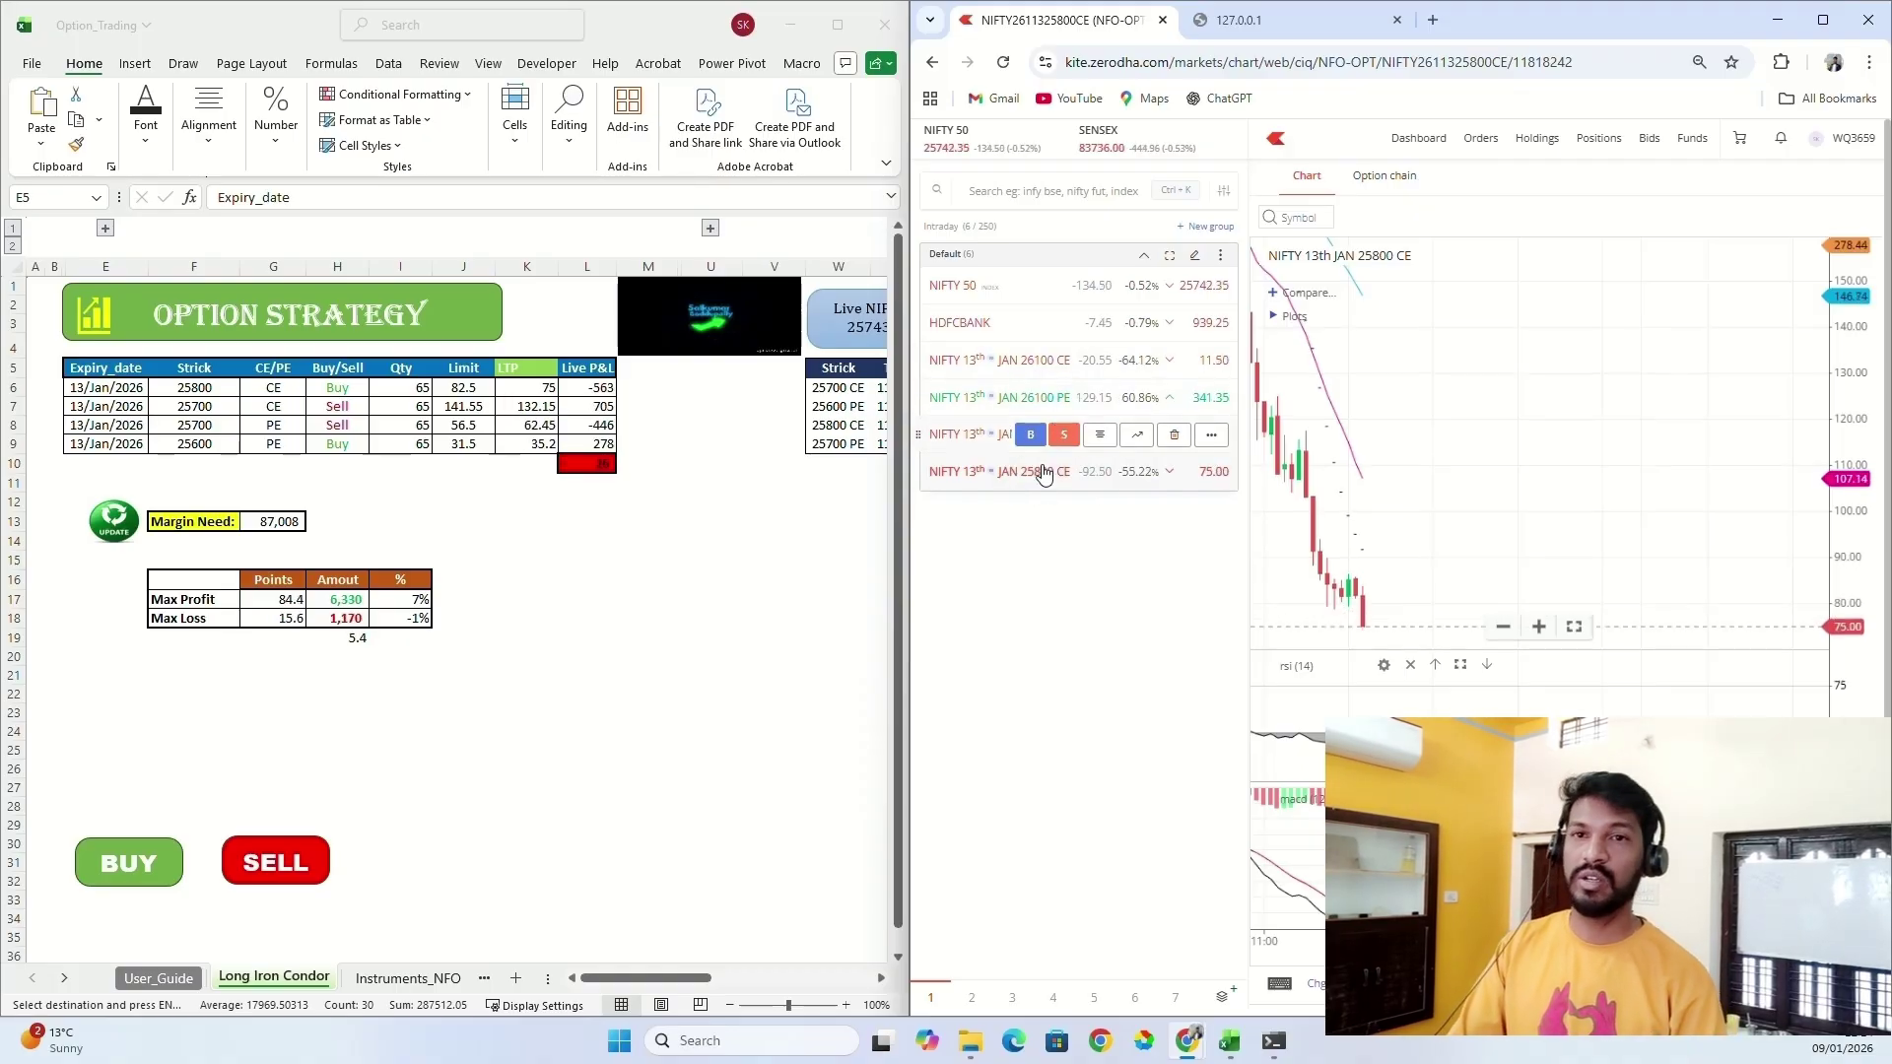
click(647, 599)
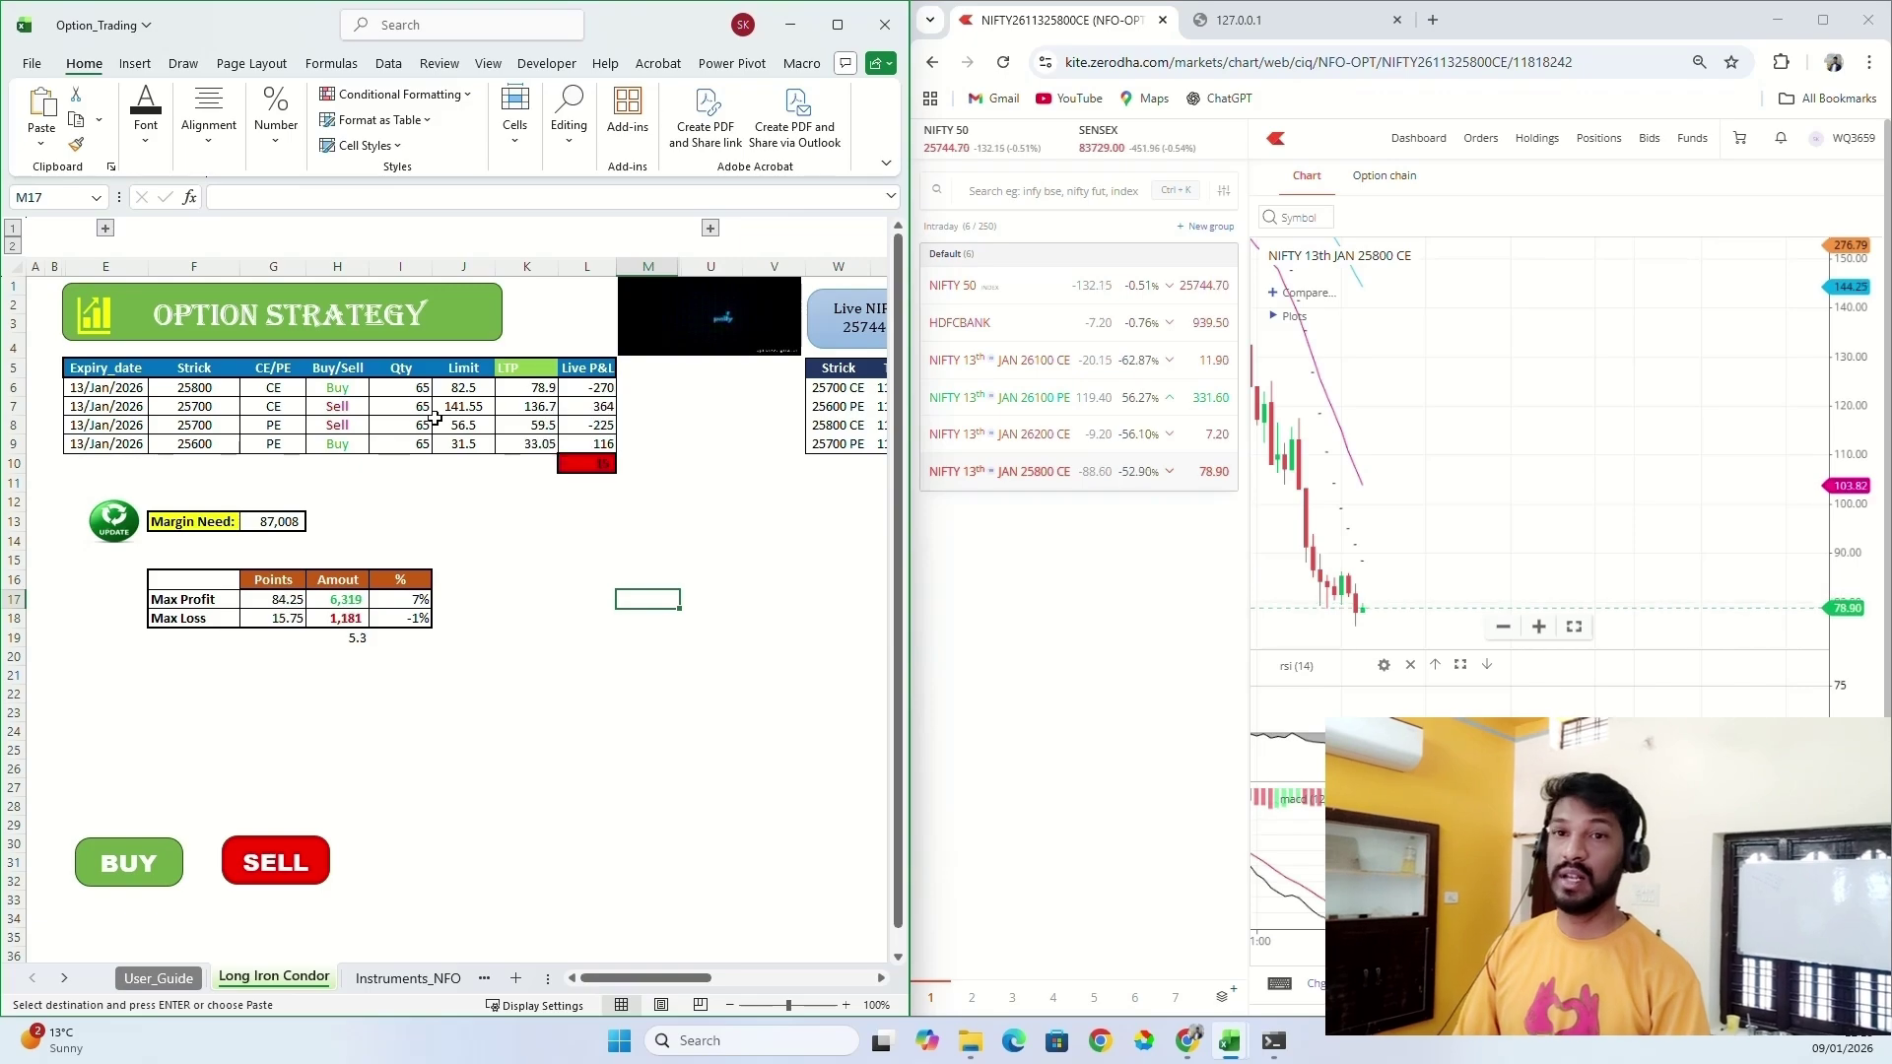
drag(119, 375, 480, 444)
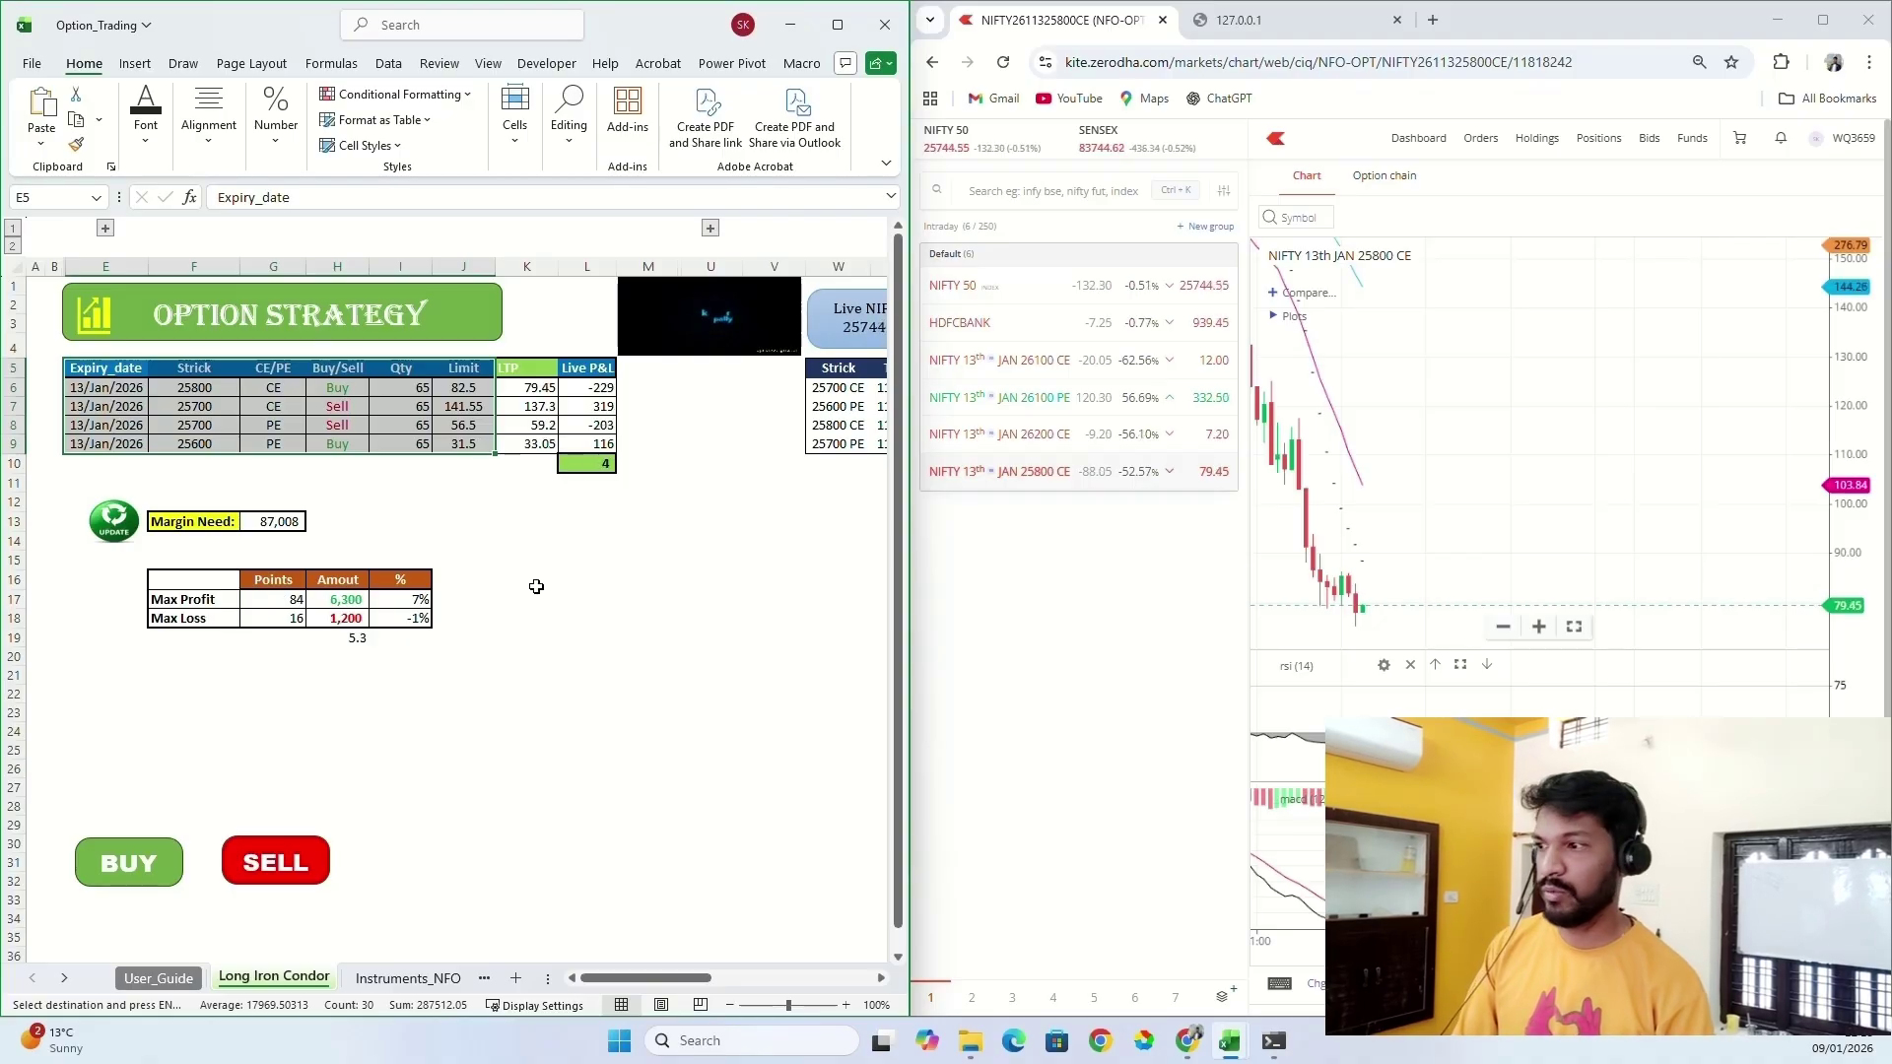
click(605, 804)
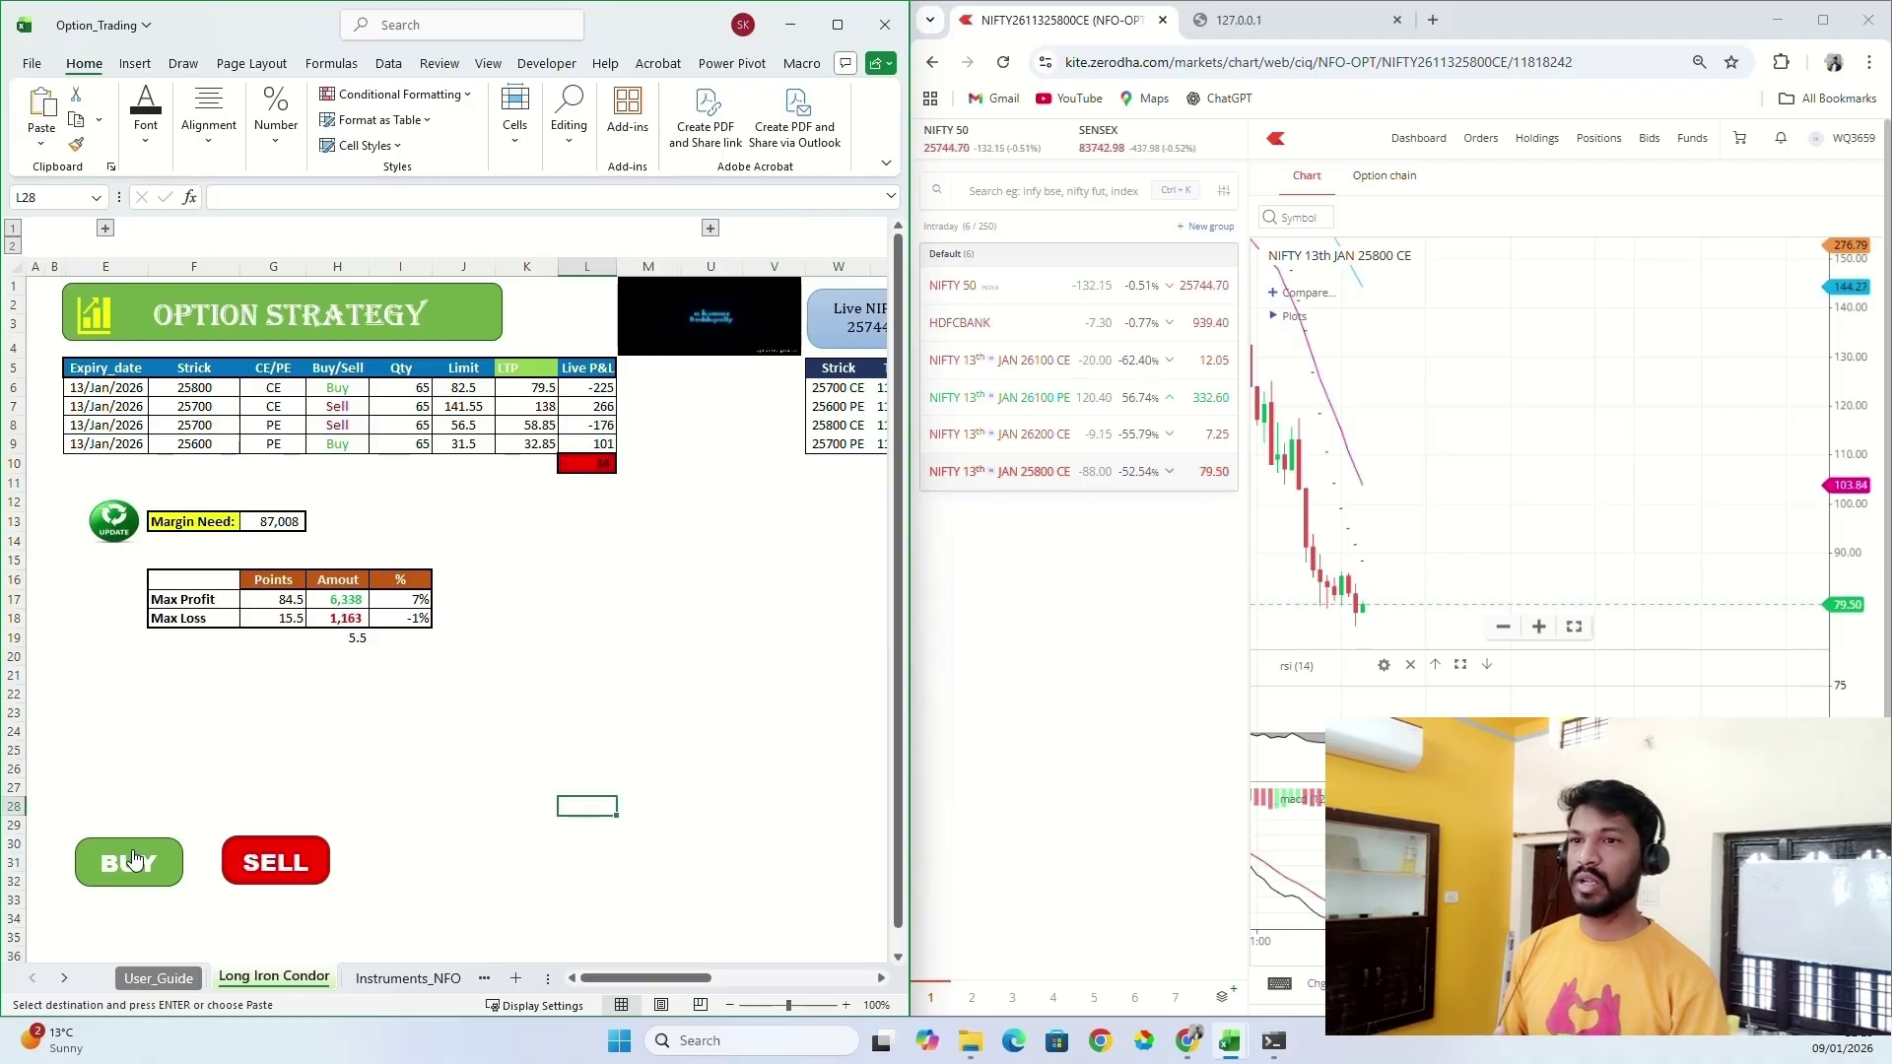
click(117, 409)
drag(335, 388, 325, 443)
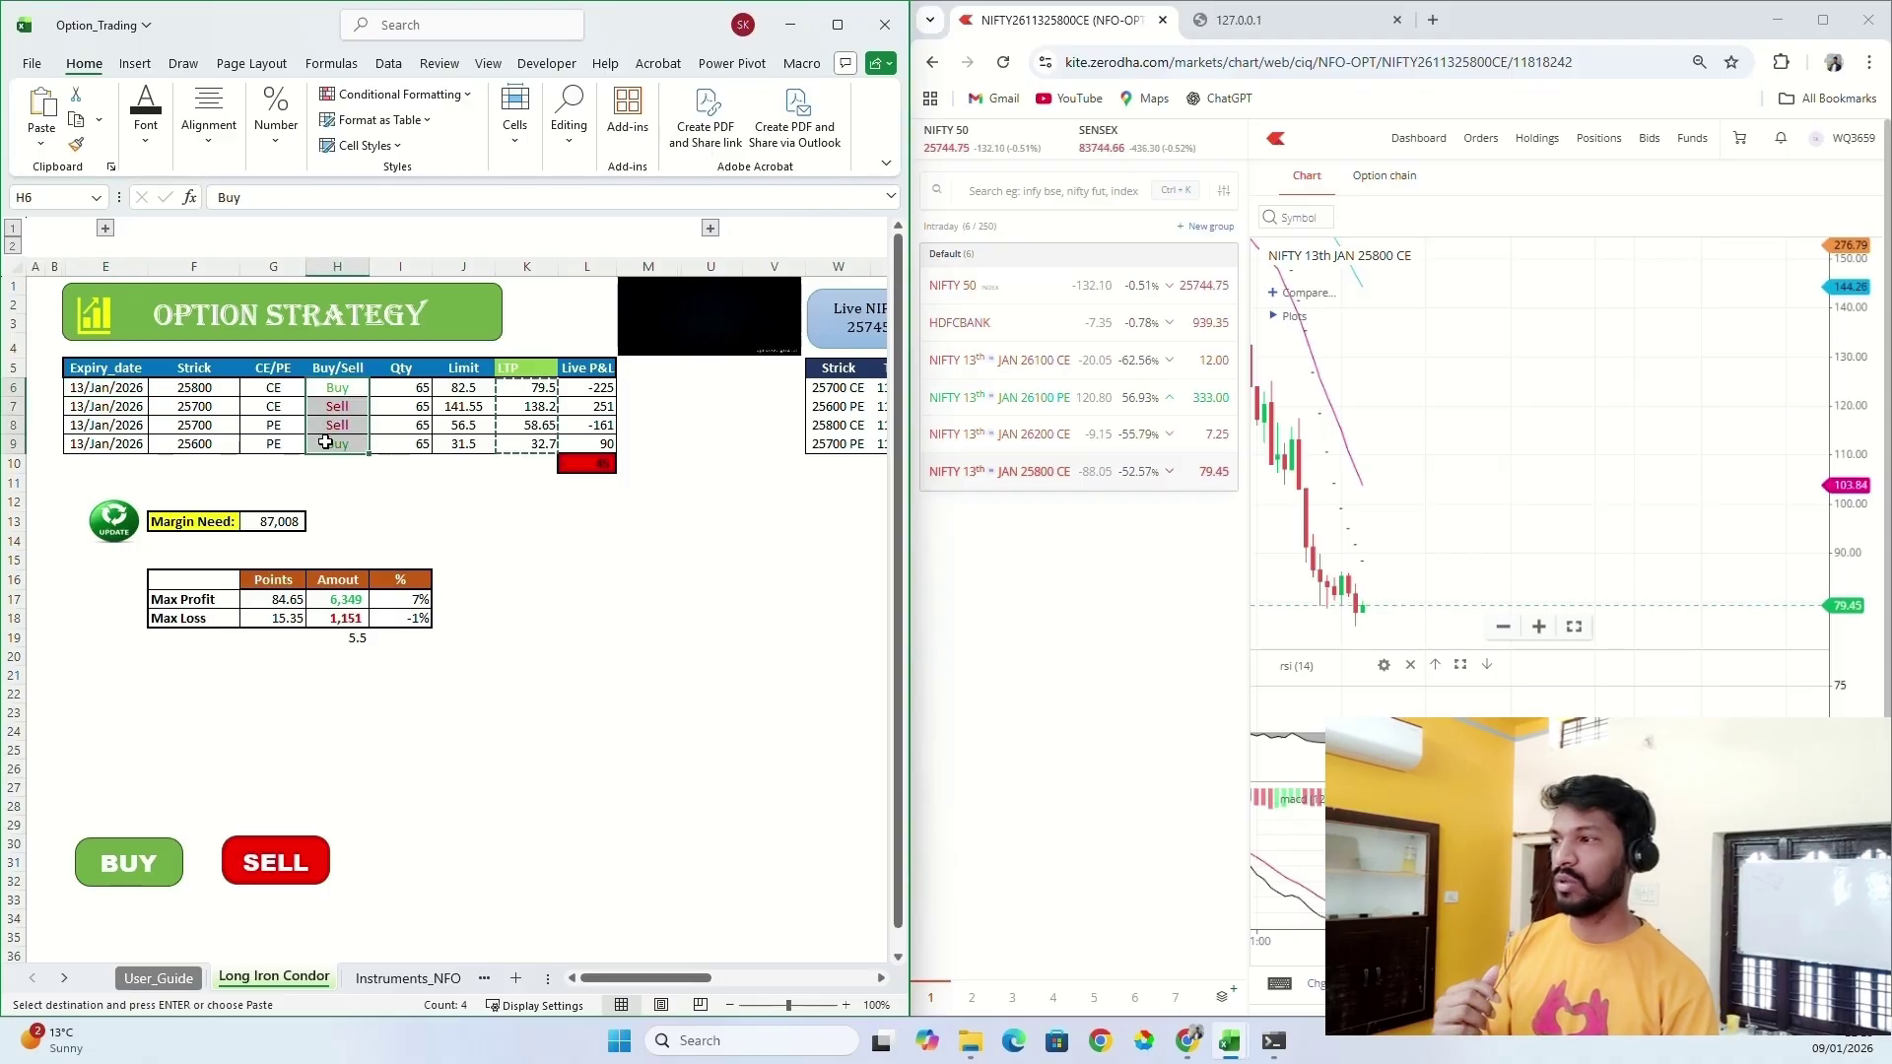
Run the BUY macro to place all four leg orders and see them rejected on Kite's Orders page.
click(158, 854)
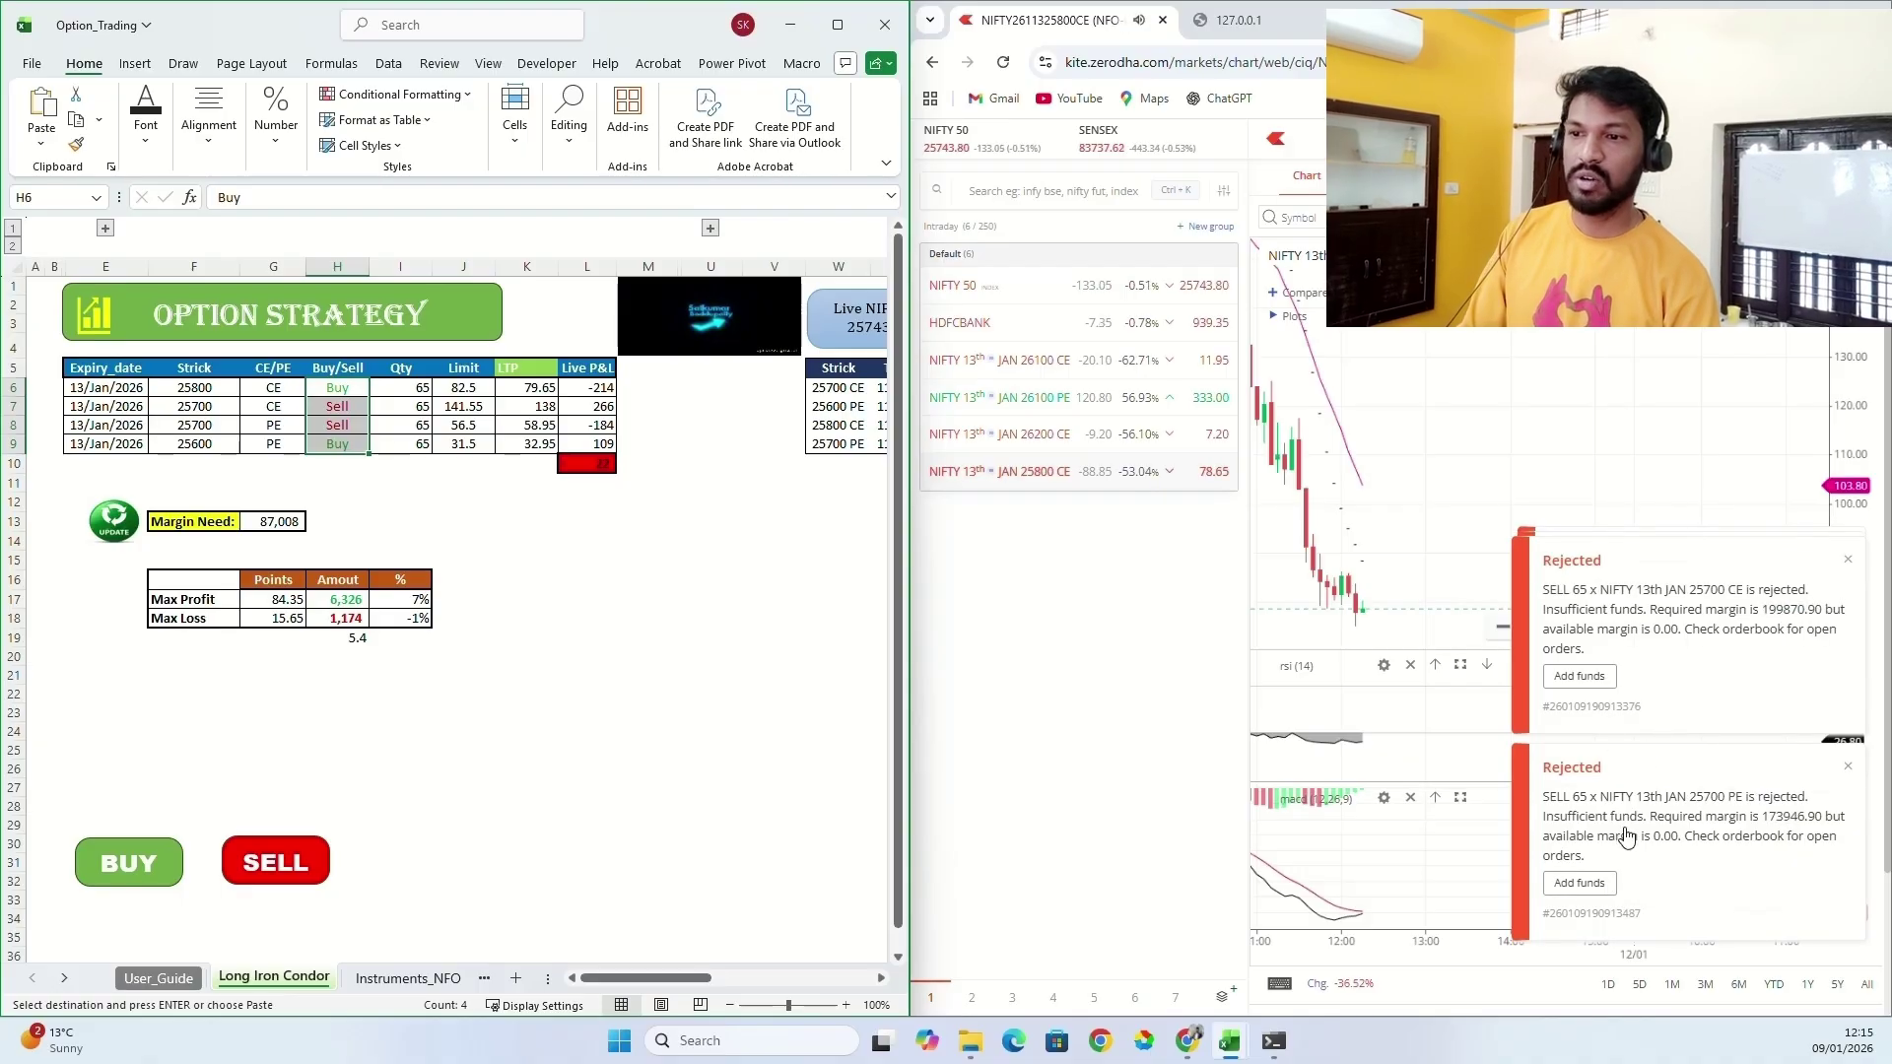
click(1681, 826)
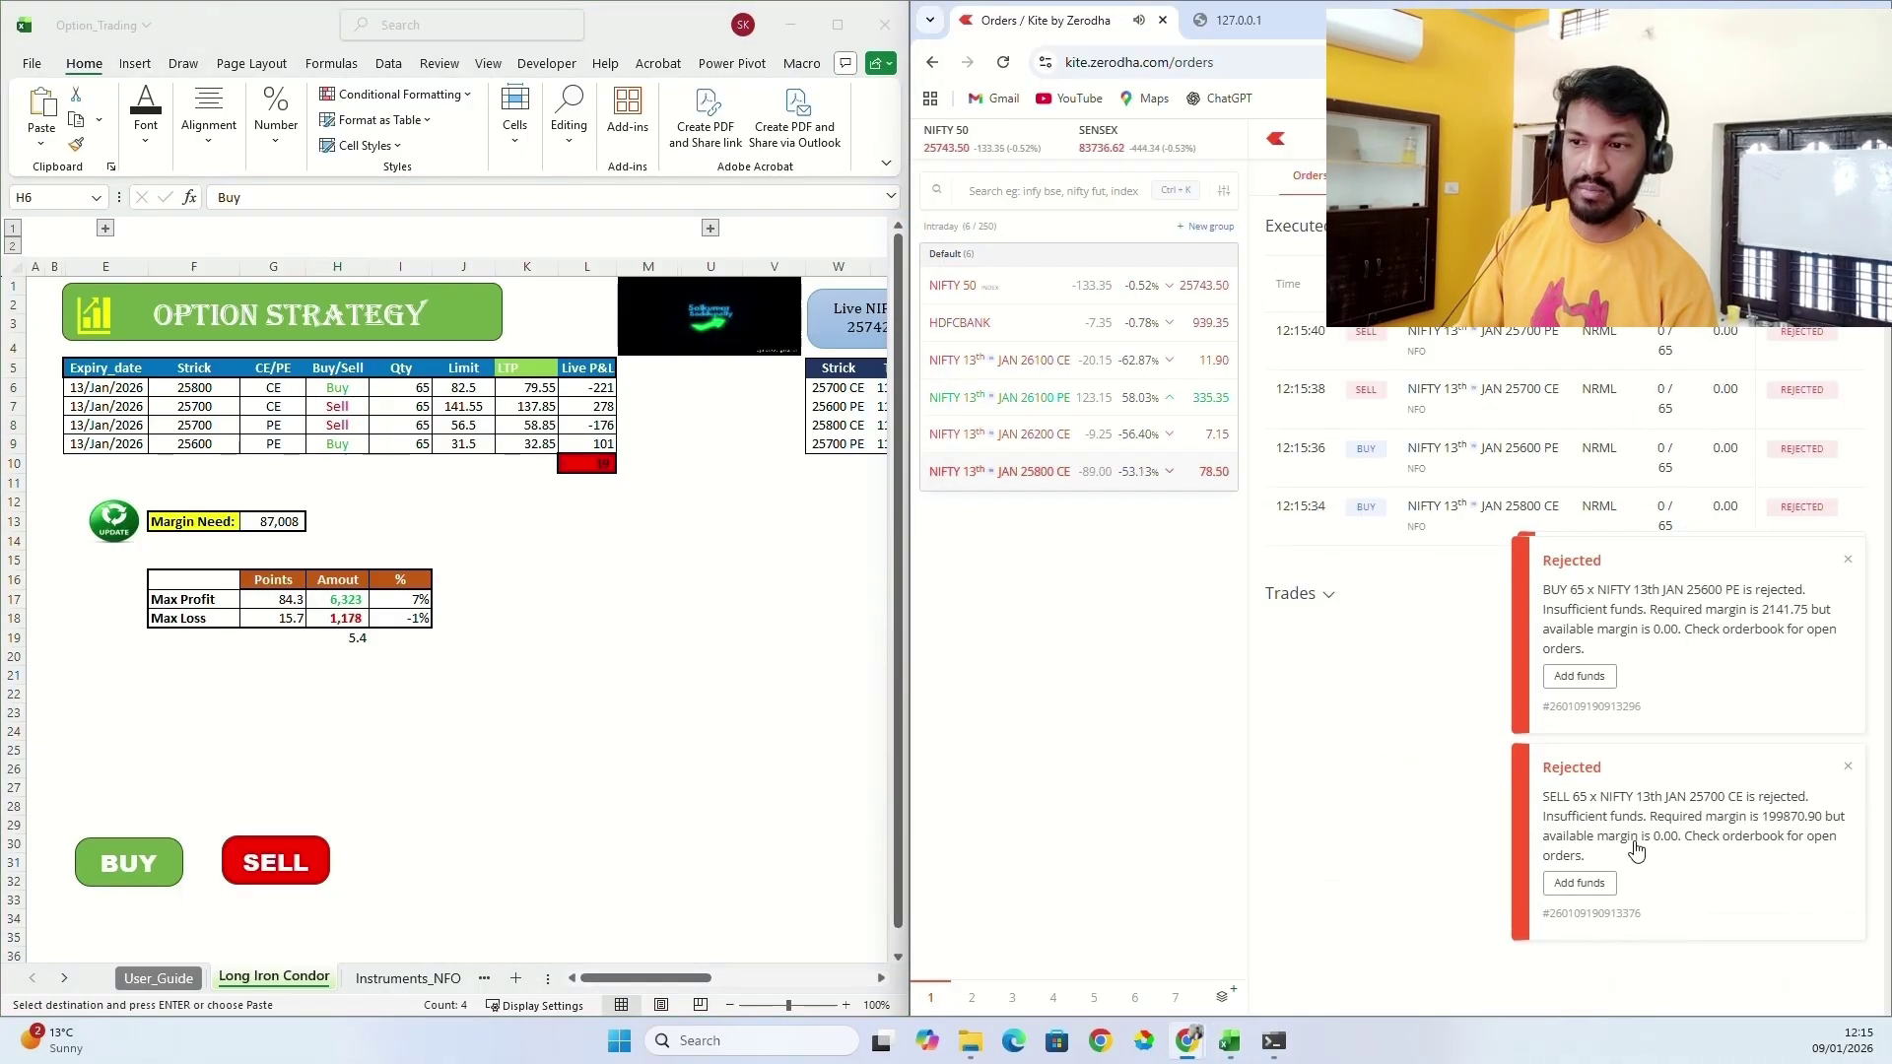
click(1849, 773)
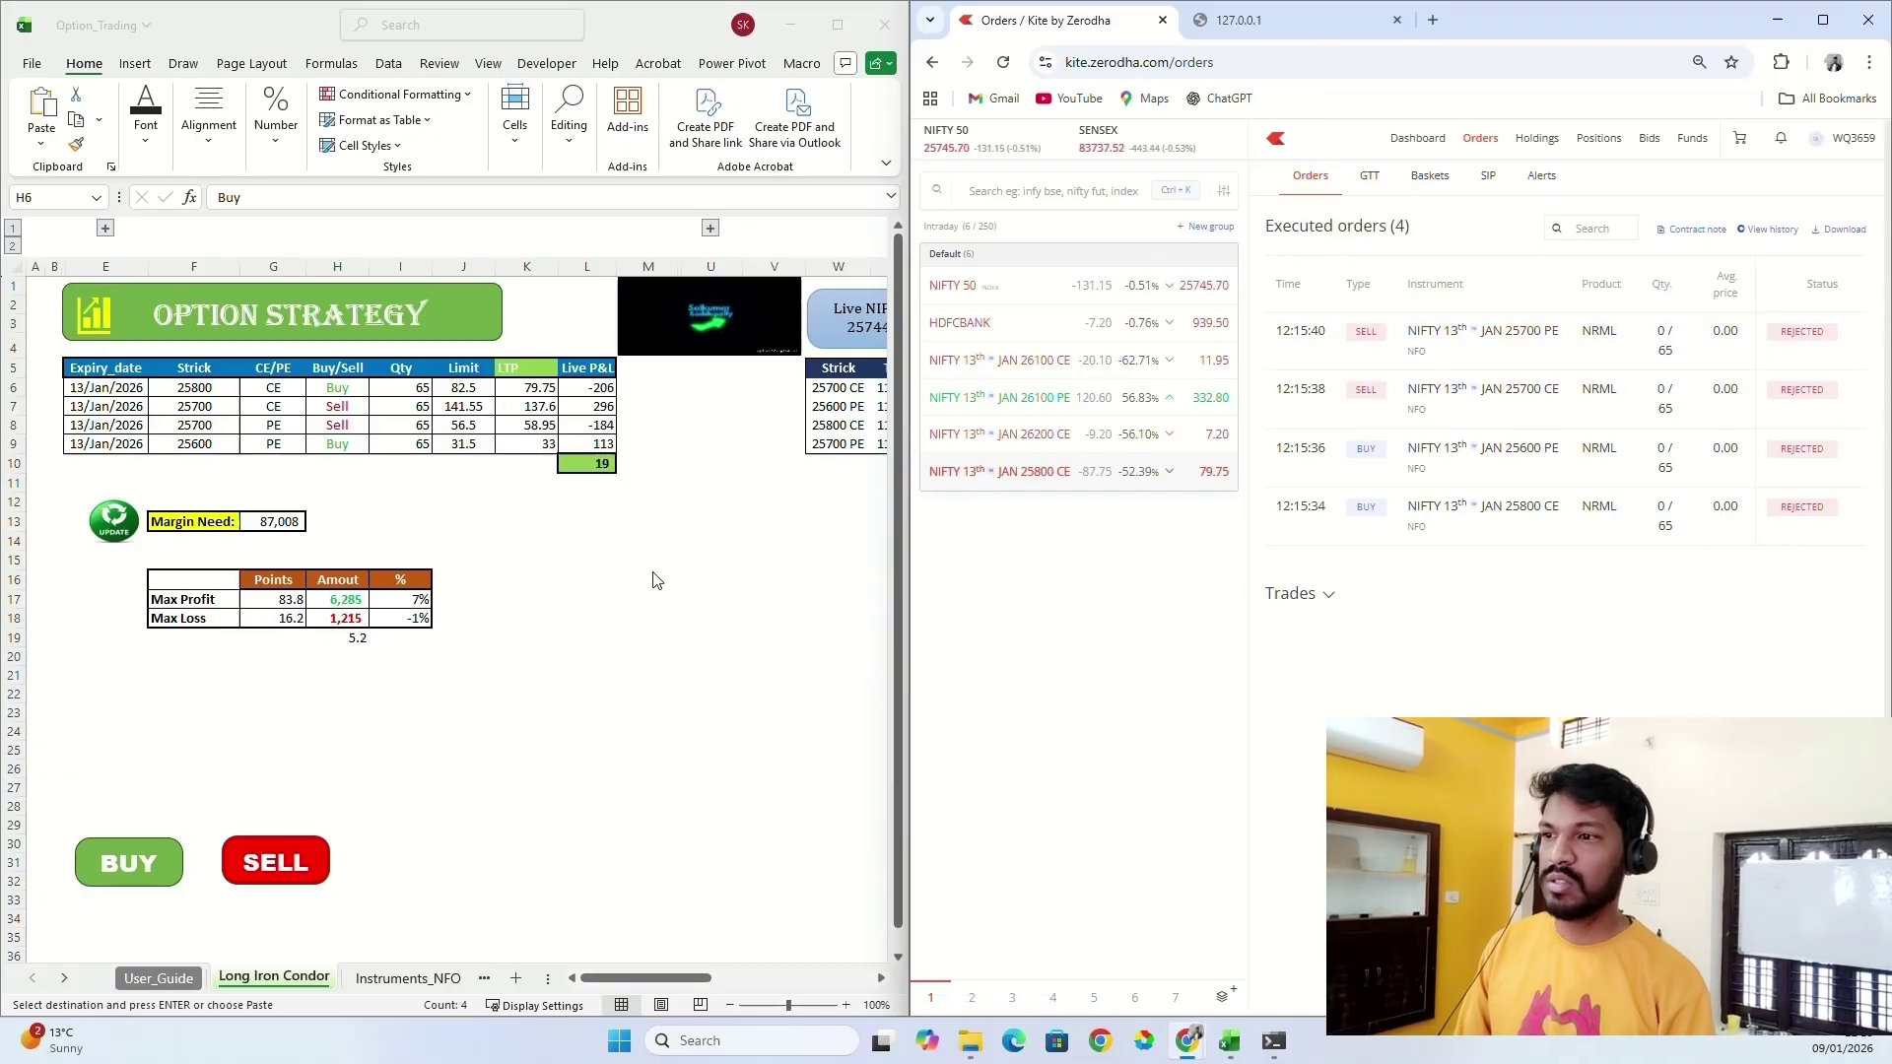
click(481, 606)
click(211, 397)
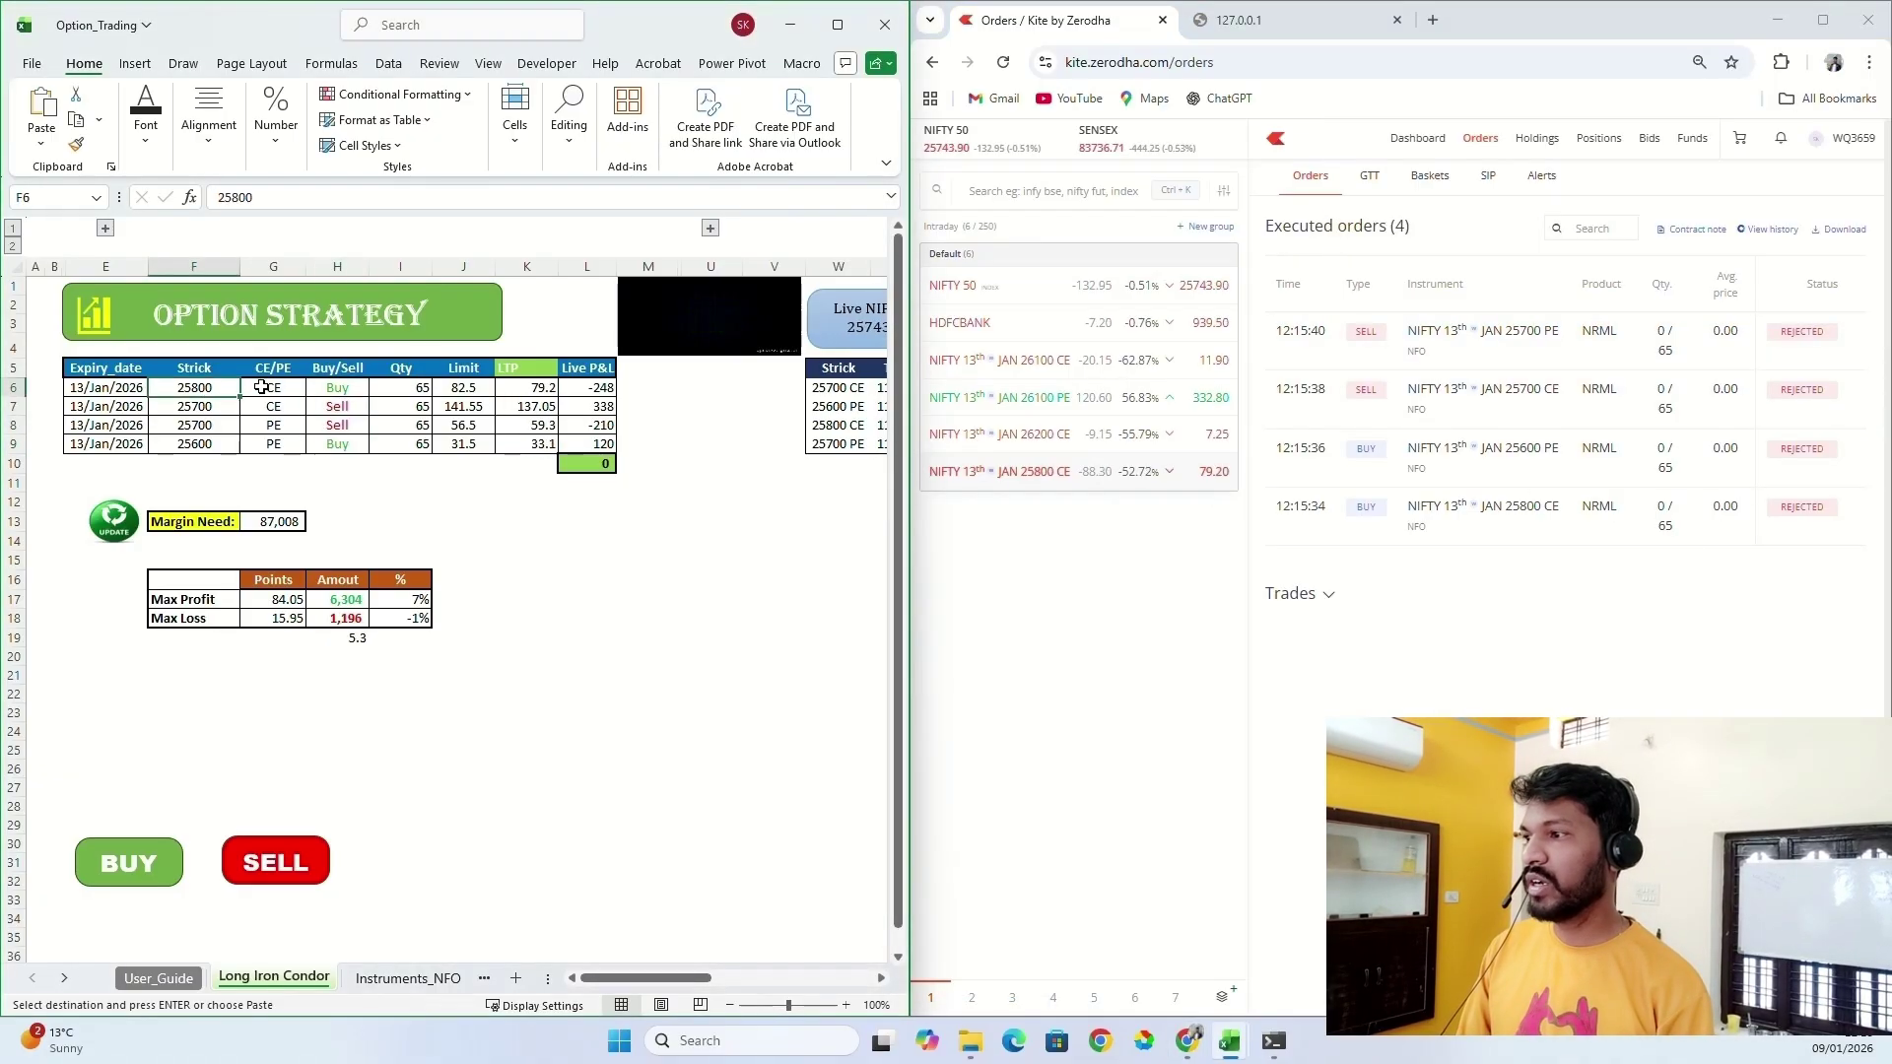
click(281, 395)
click(353, 391)
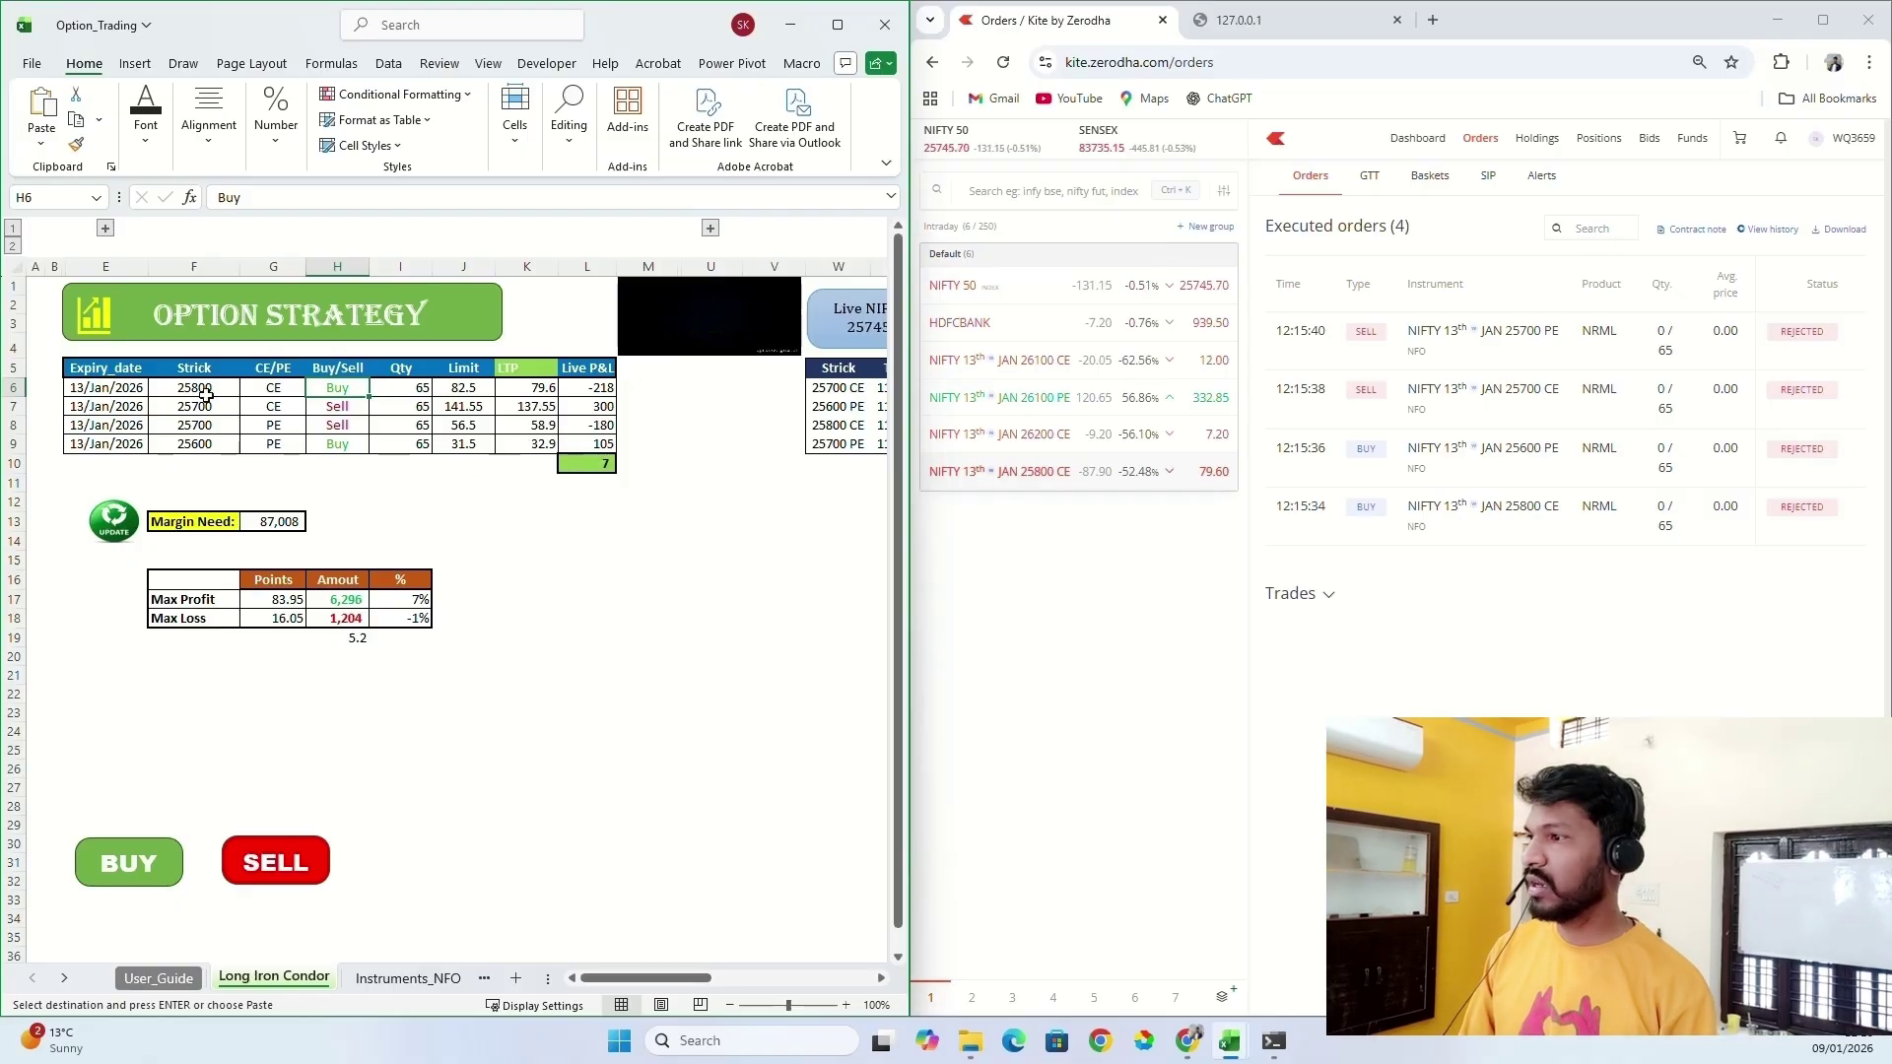
click(187, 407)
click(301, 407)
click(337, 407)
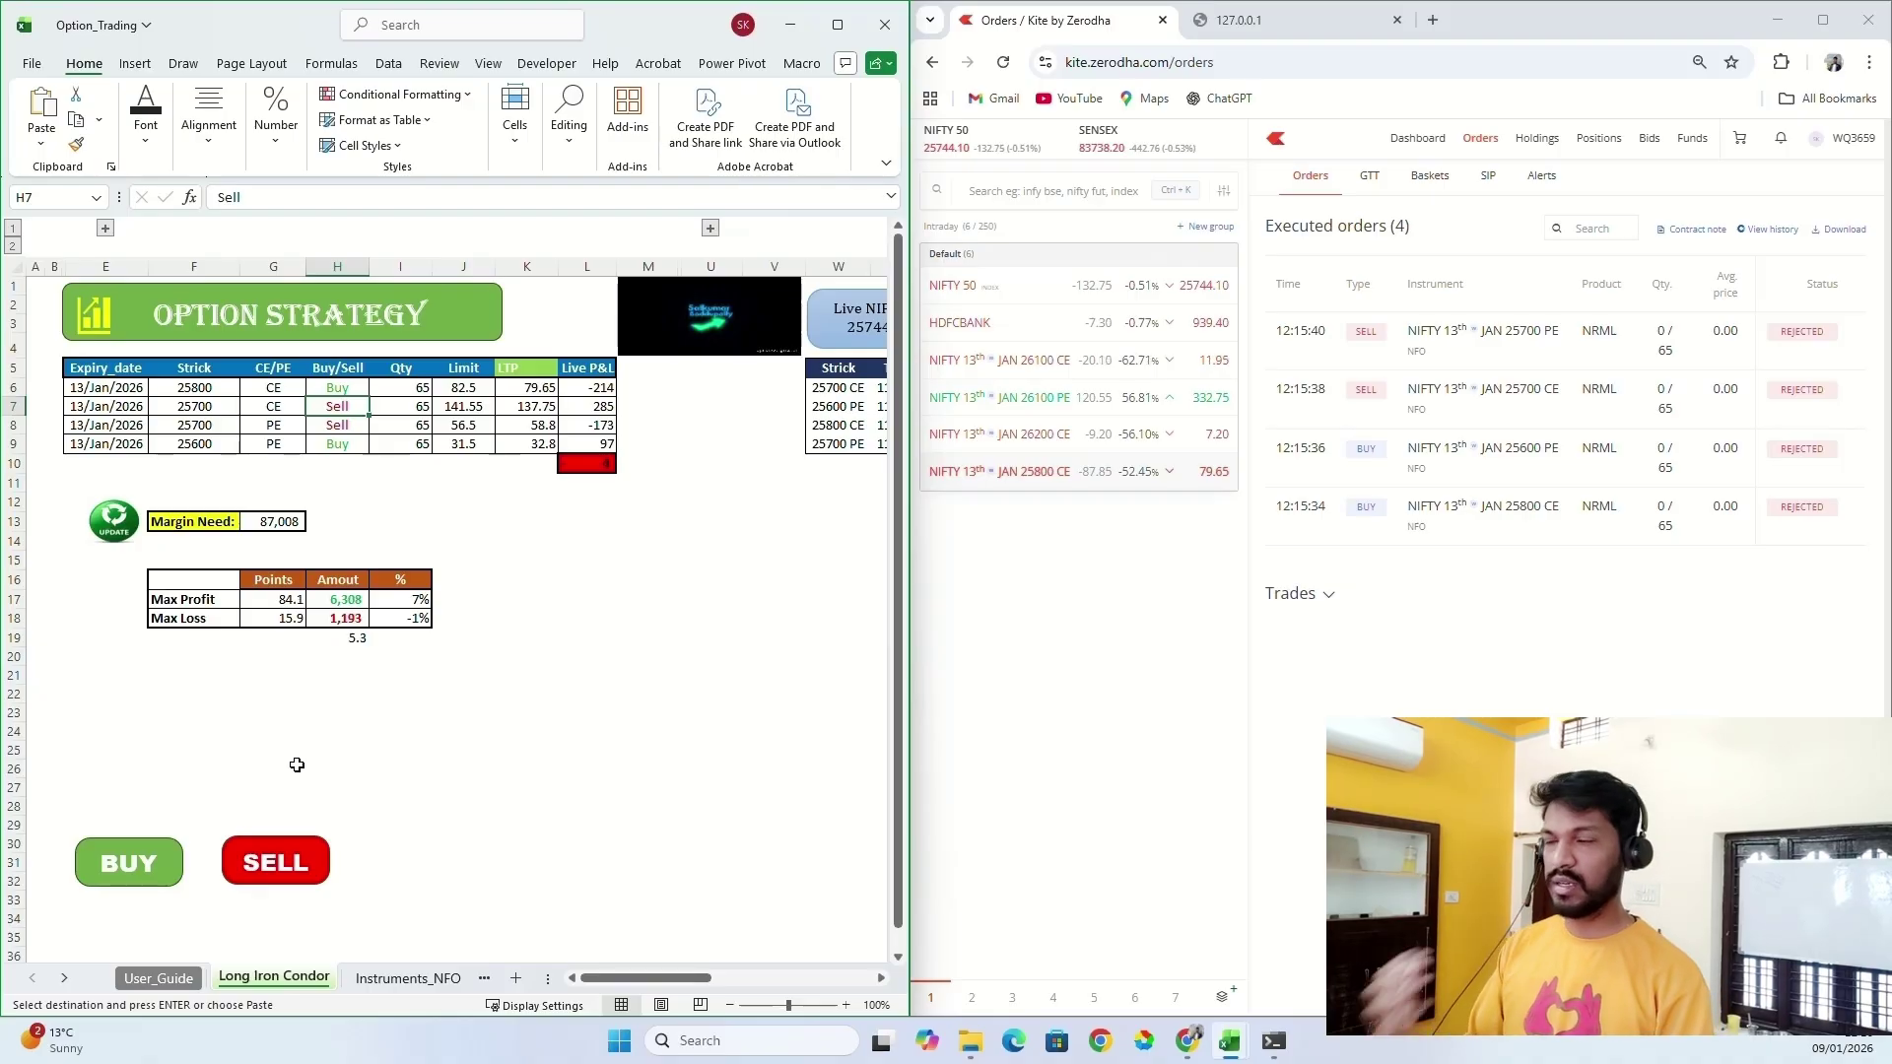
drag(109, 372, 459, 438)
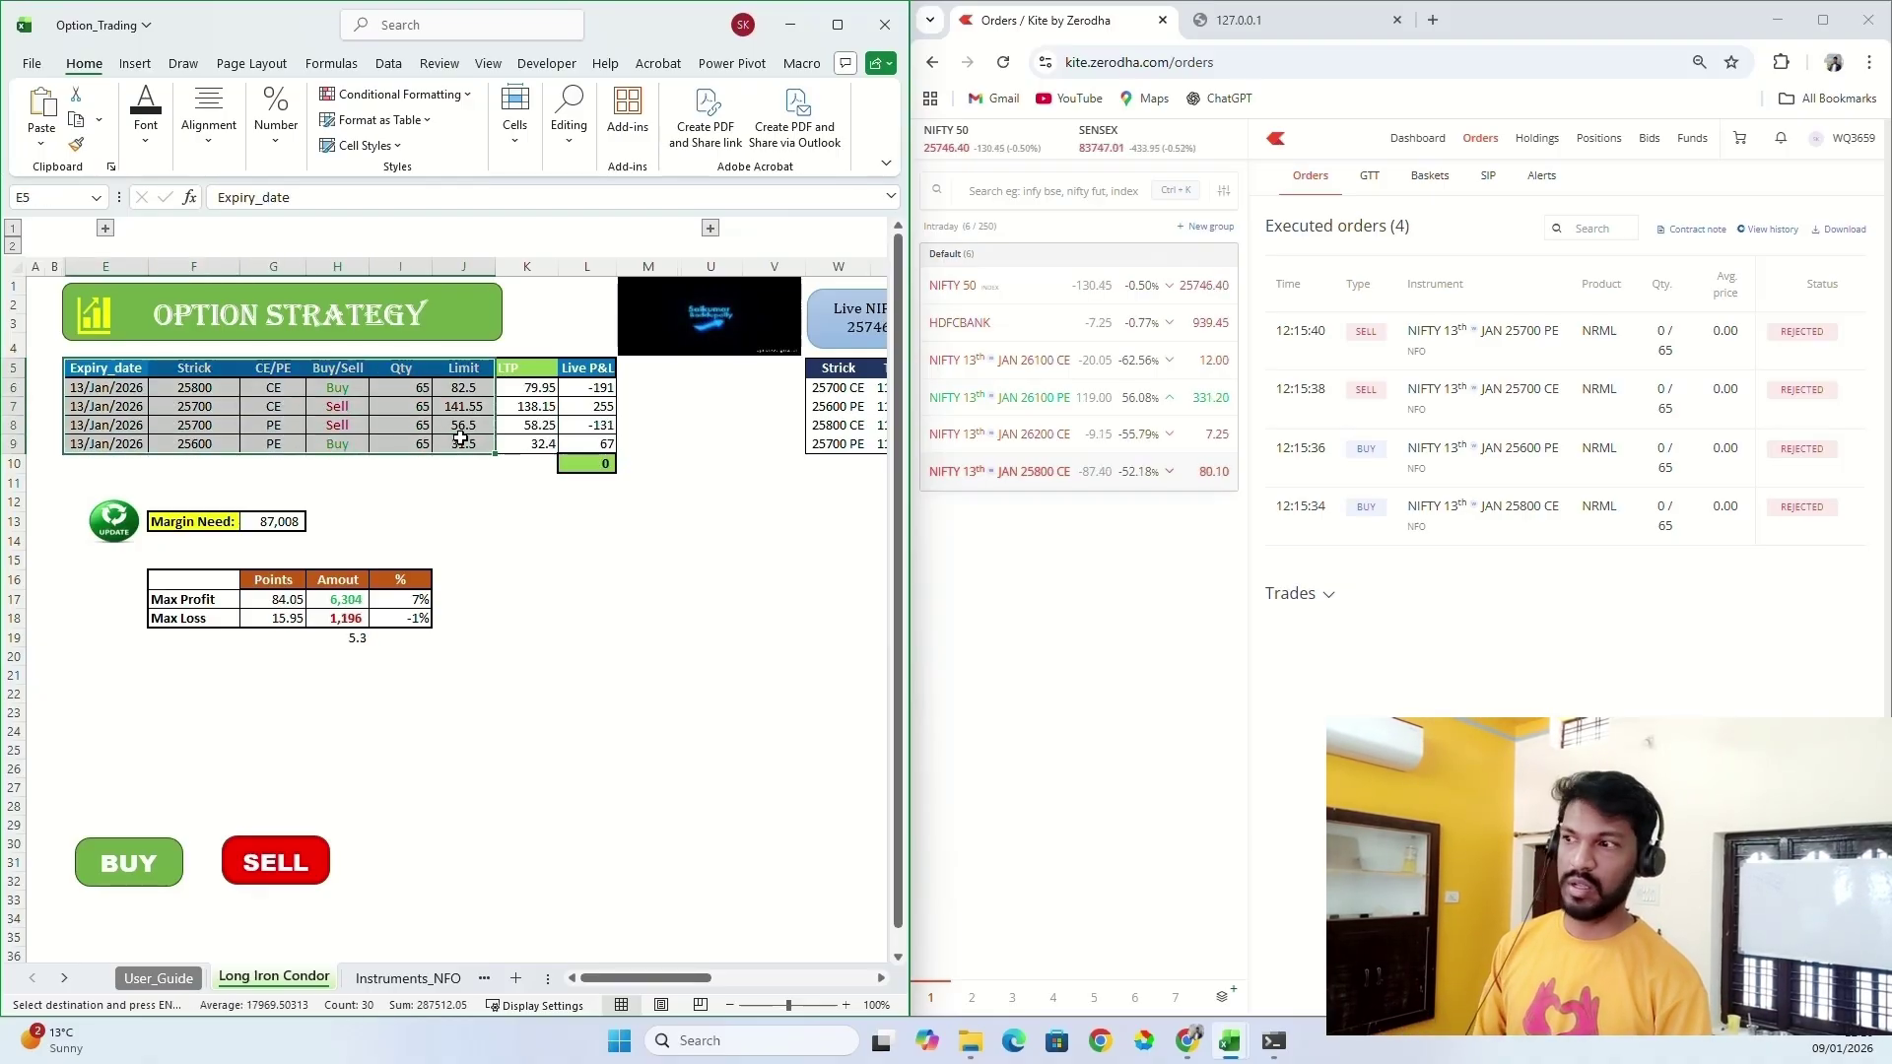
click(607, 654)
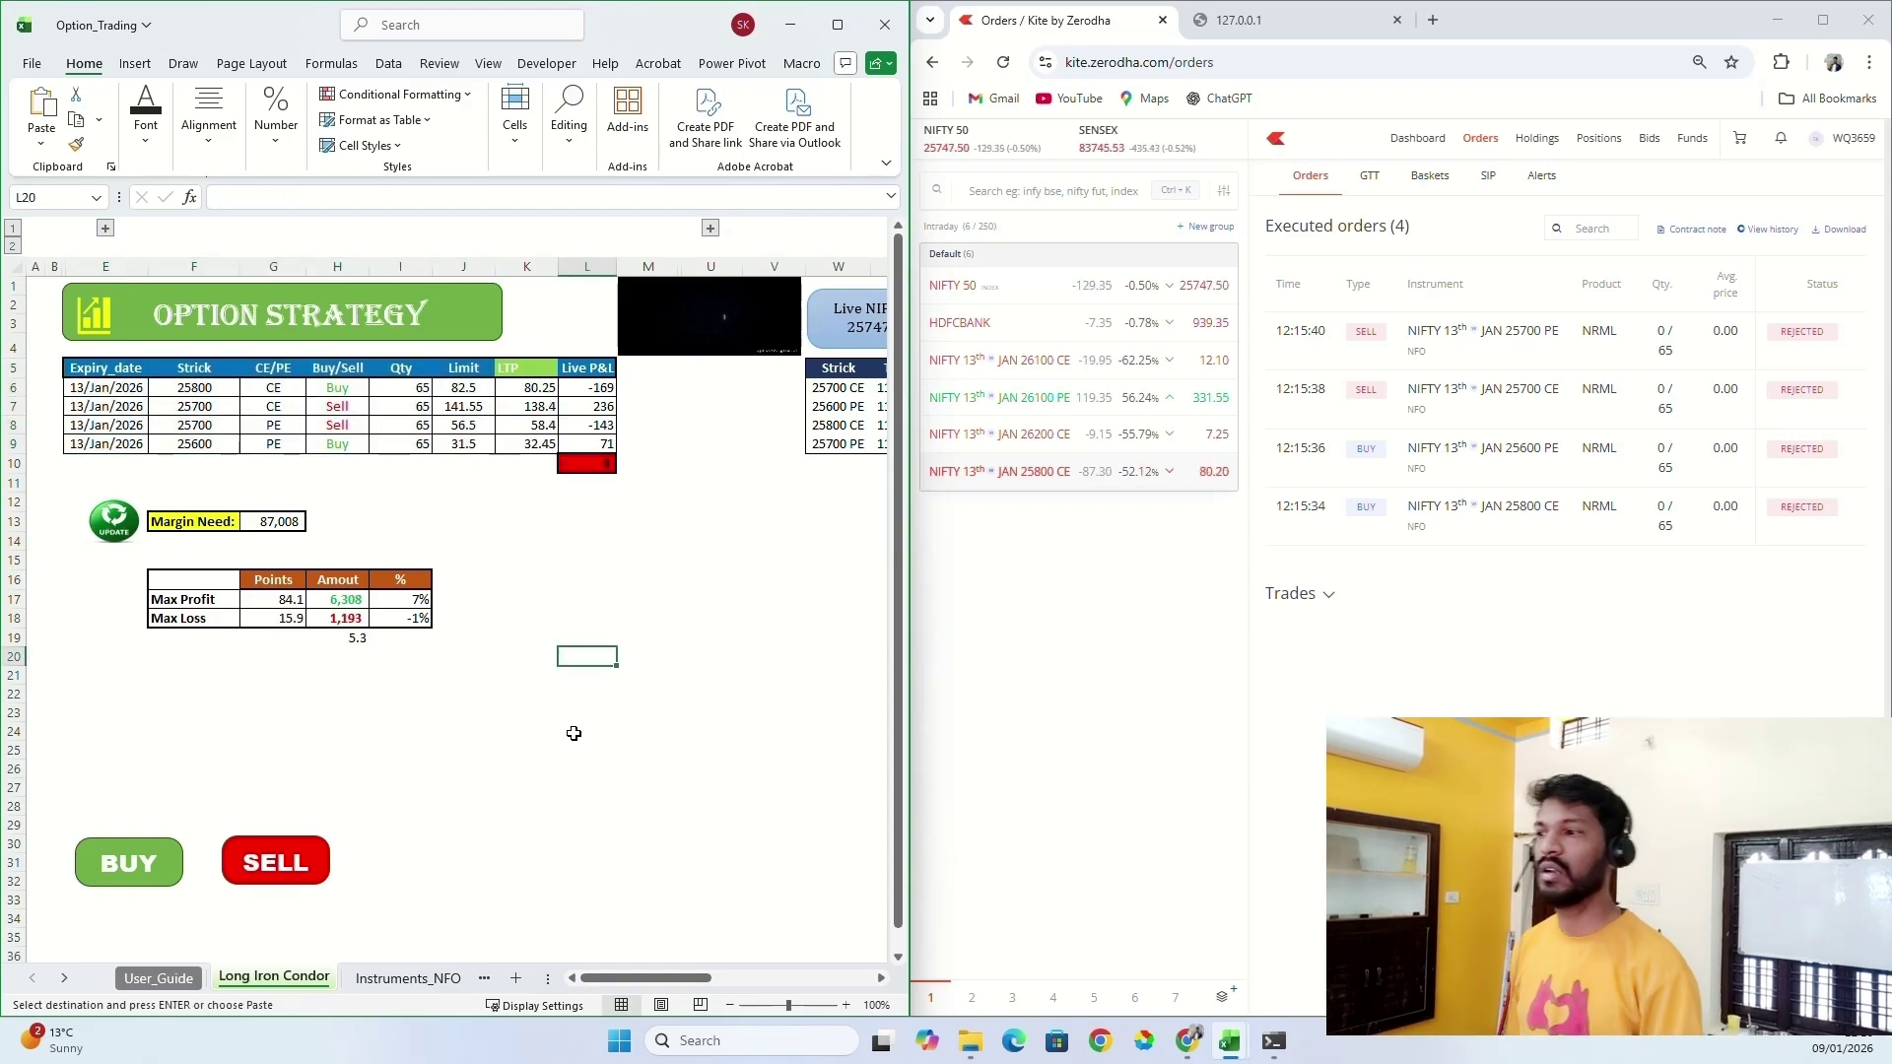
click(710, 230)
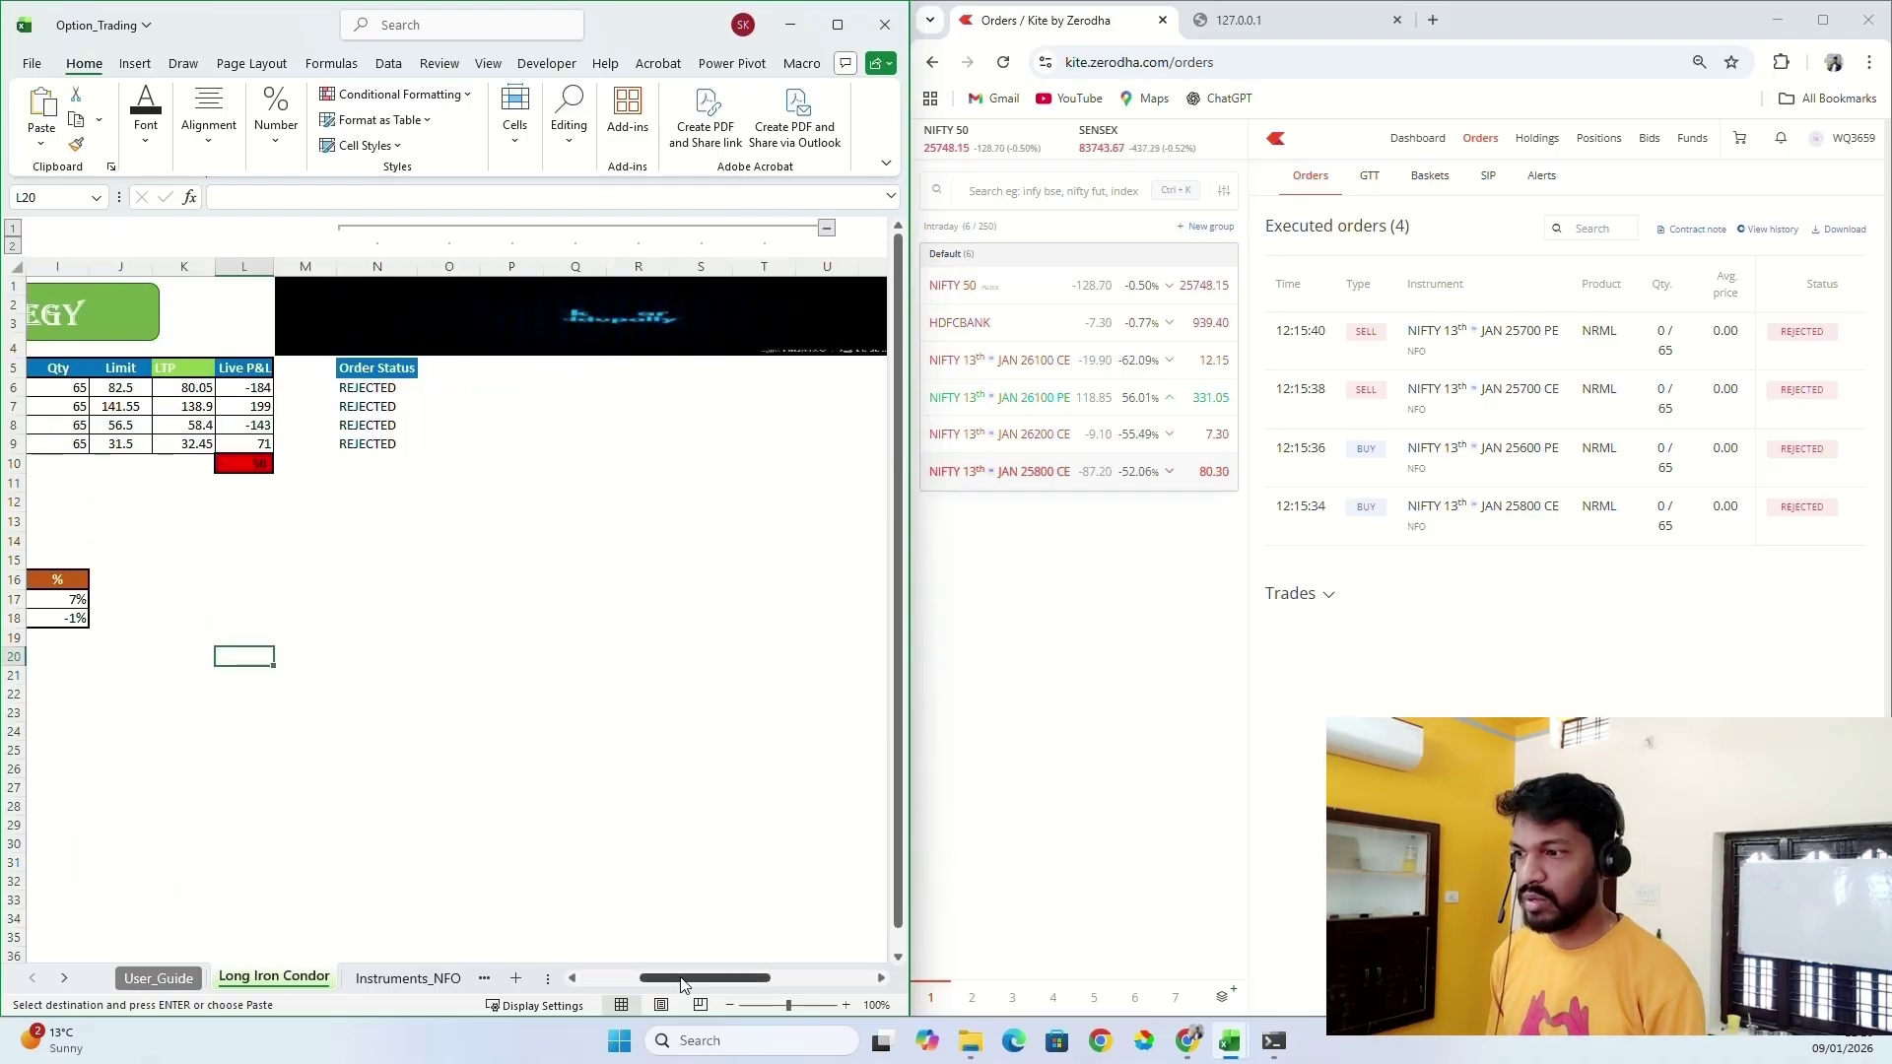
drag(680, 978, 557, 979)
drag(702, 370, 711, 426)
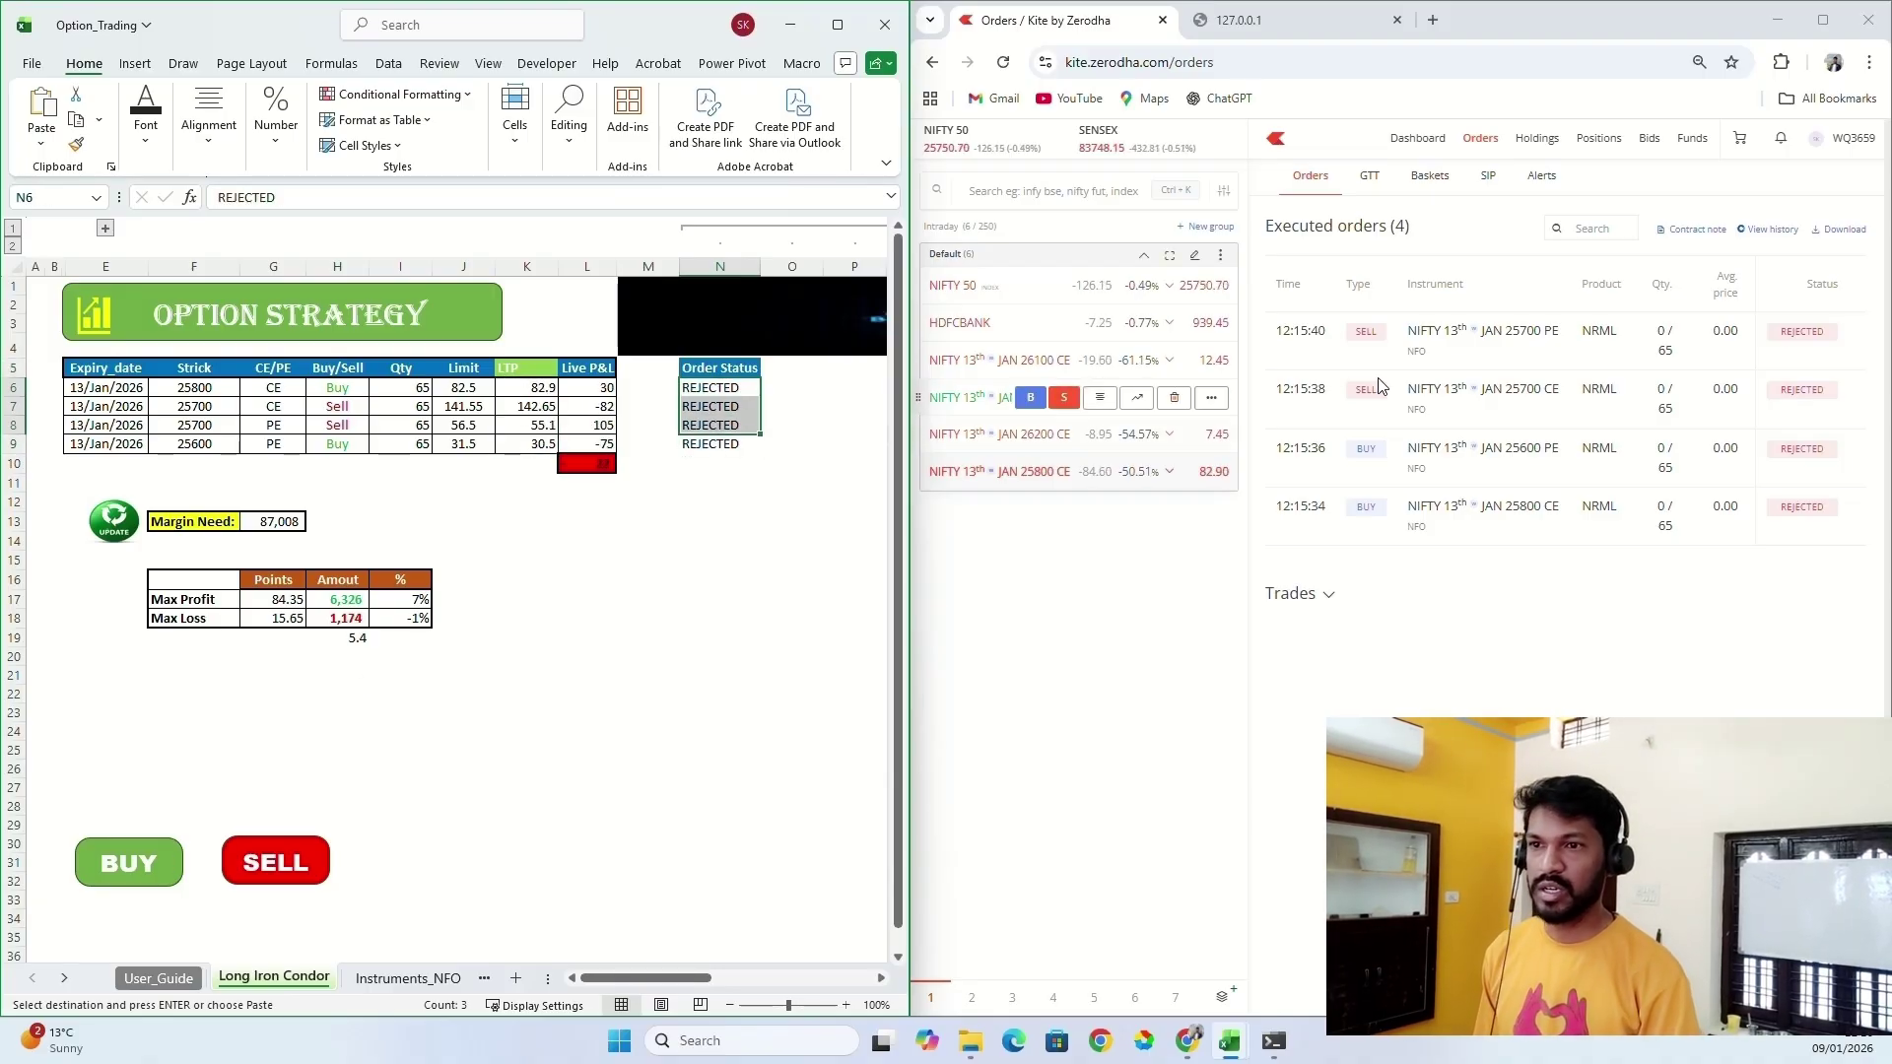
click(720, 521)
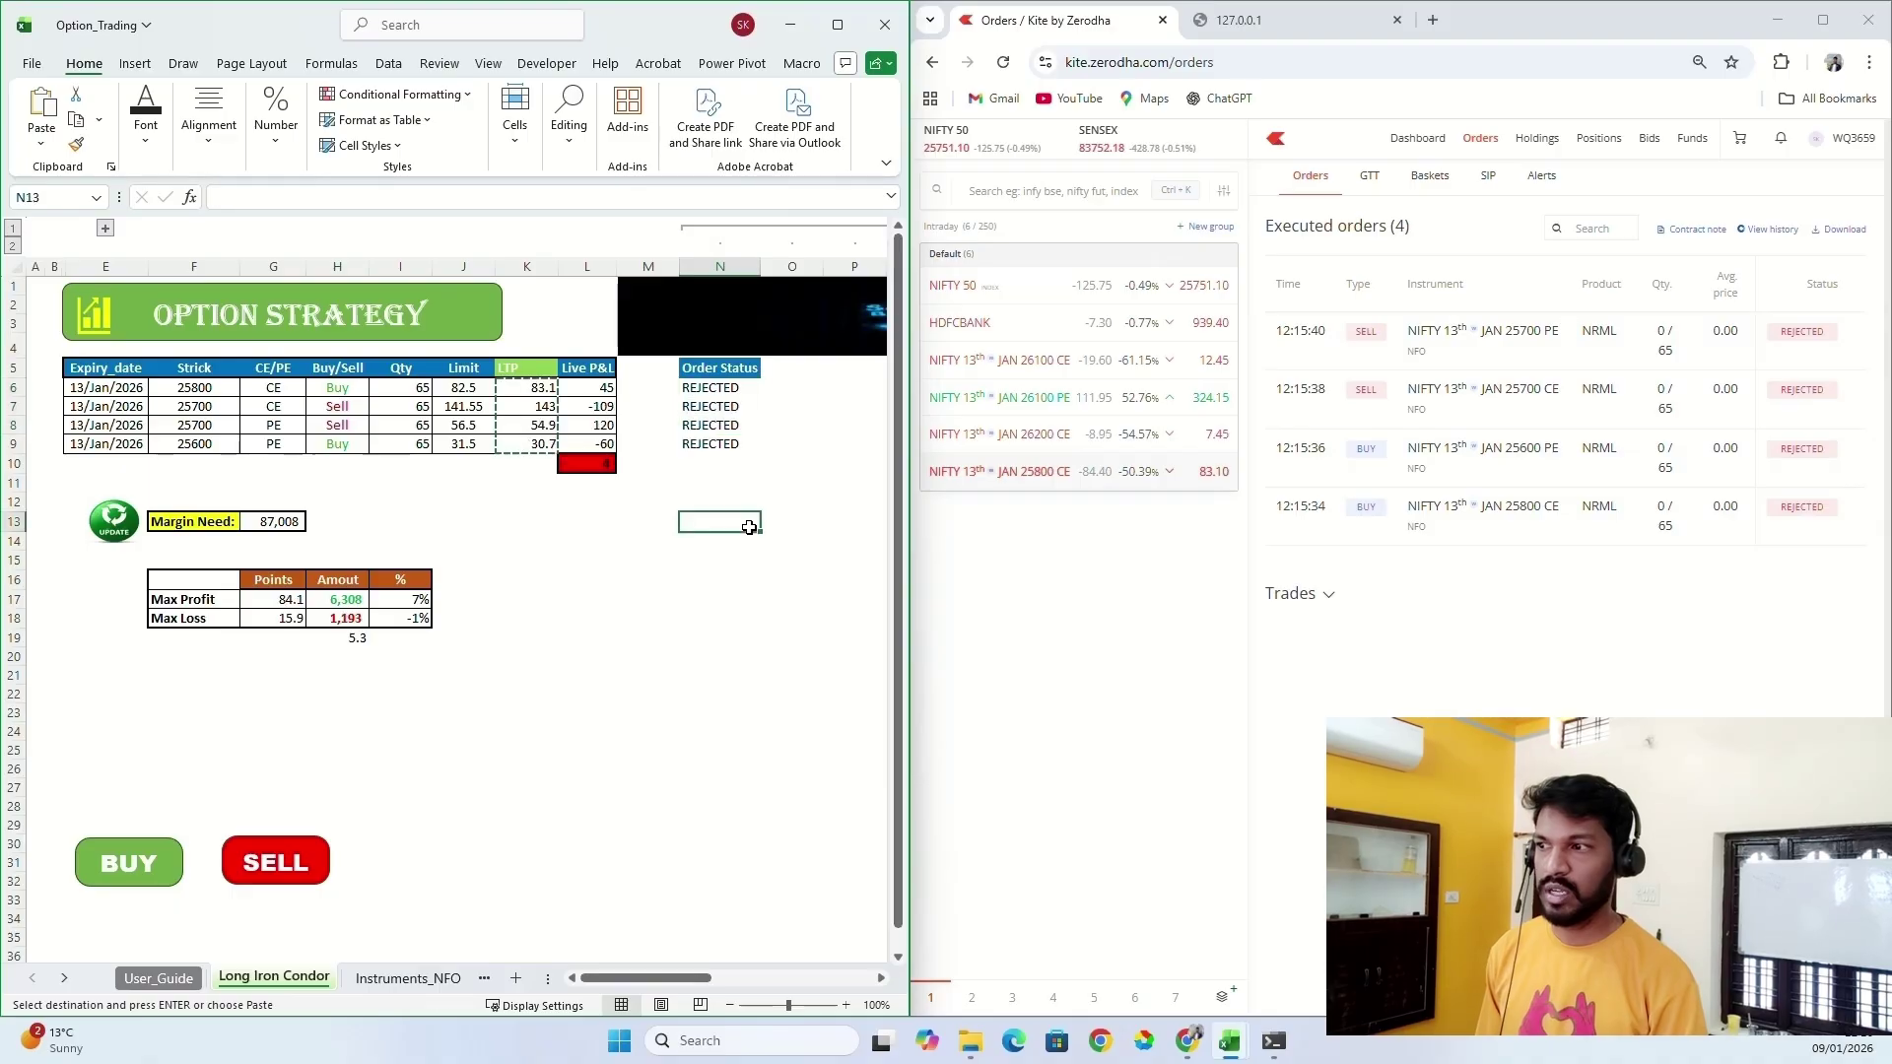
drag(726, 390, 726, 444)
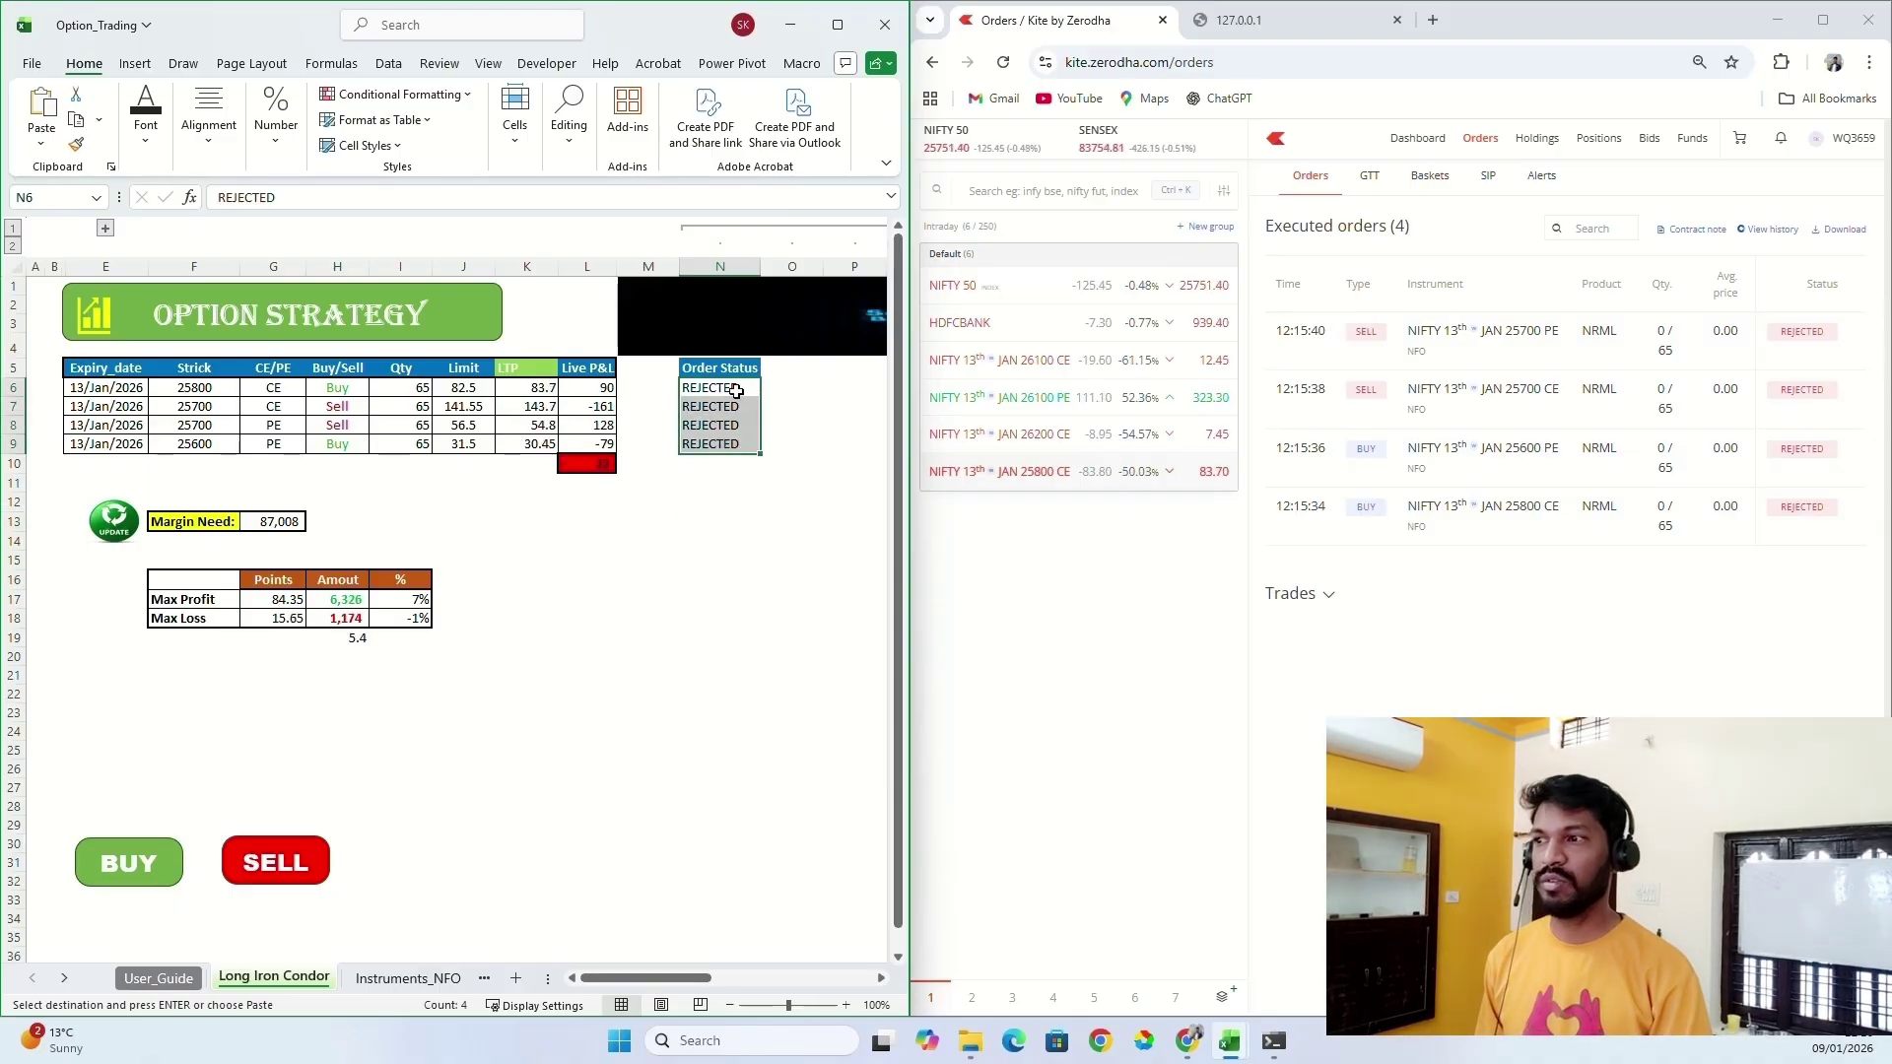
drag(730, 387, 737, 447)
click(777, 232)
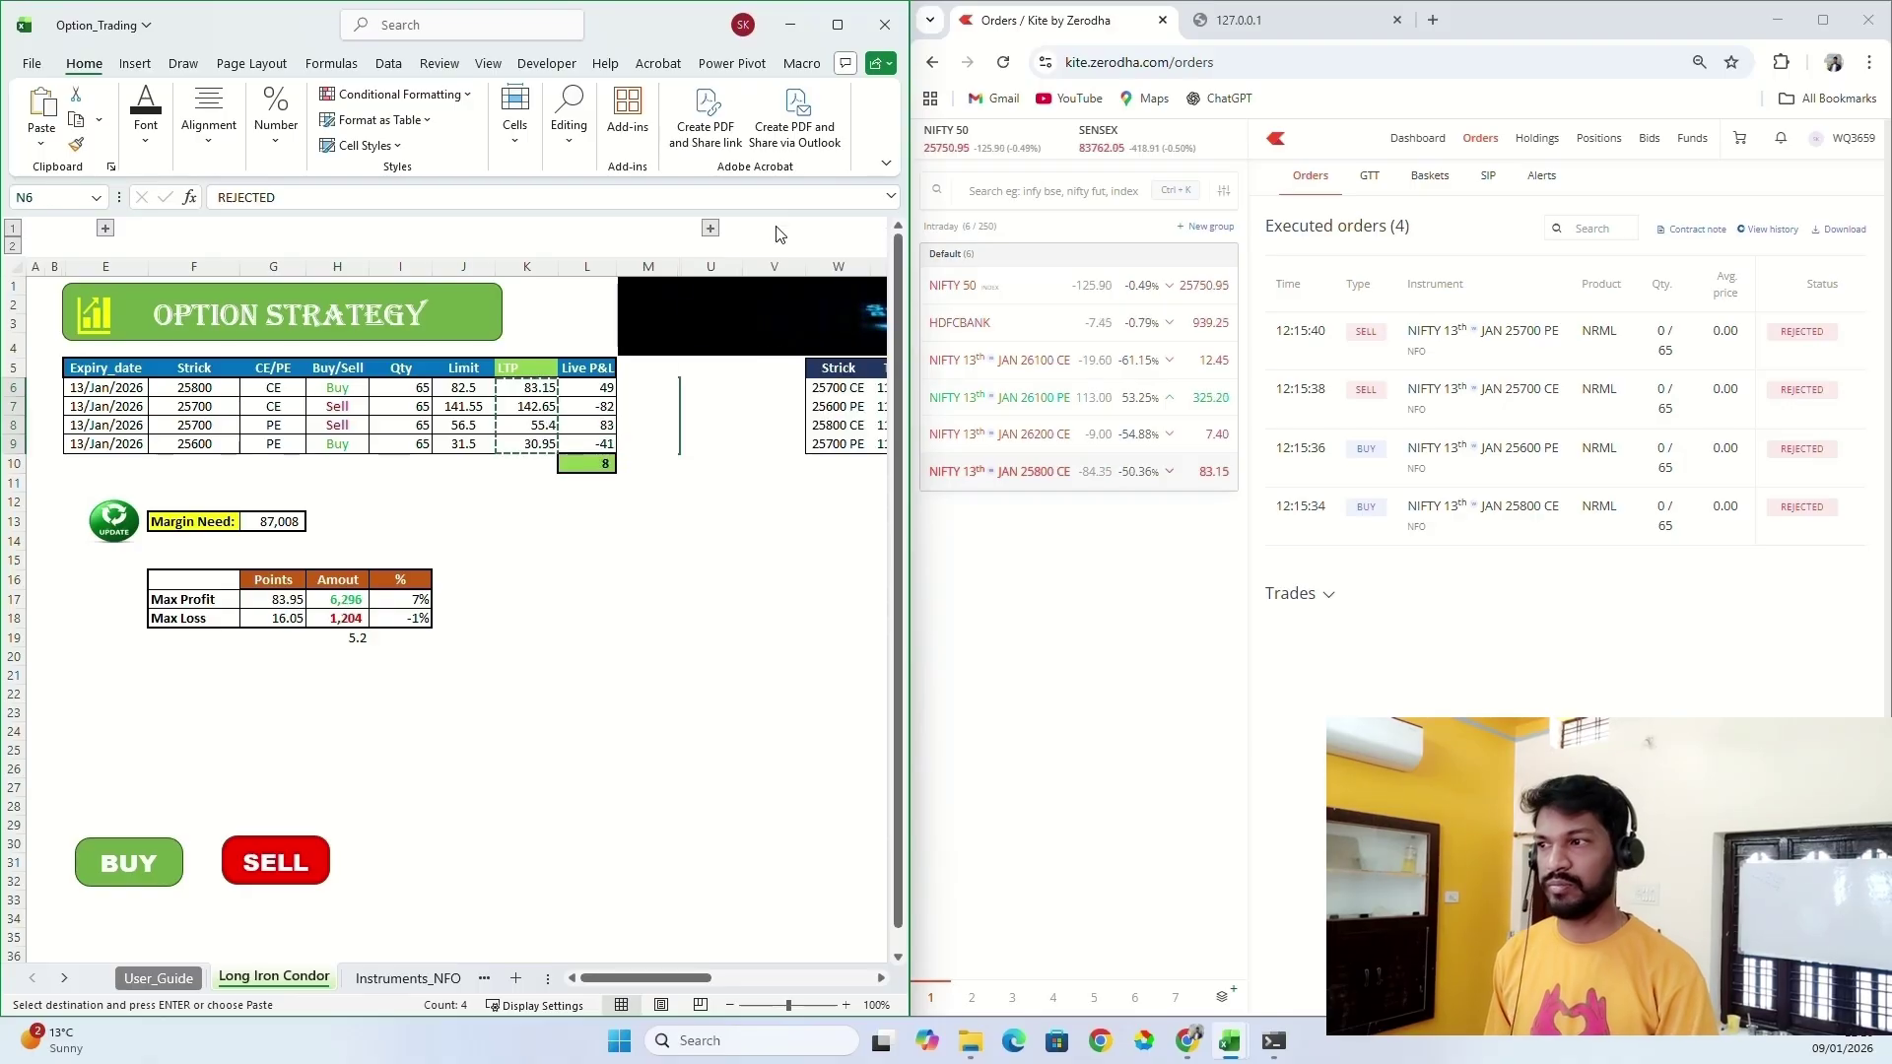
click(568, 733)
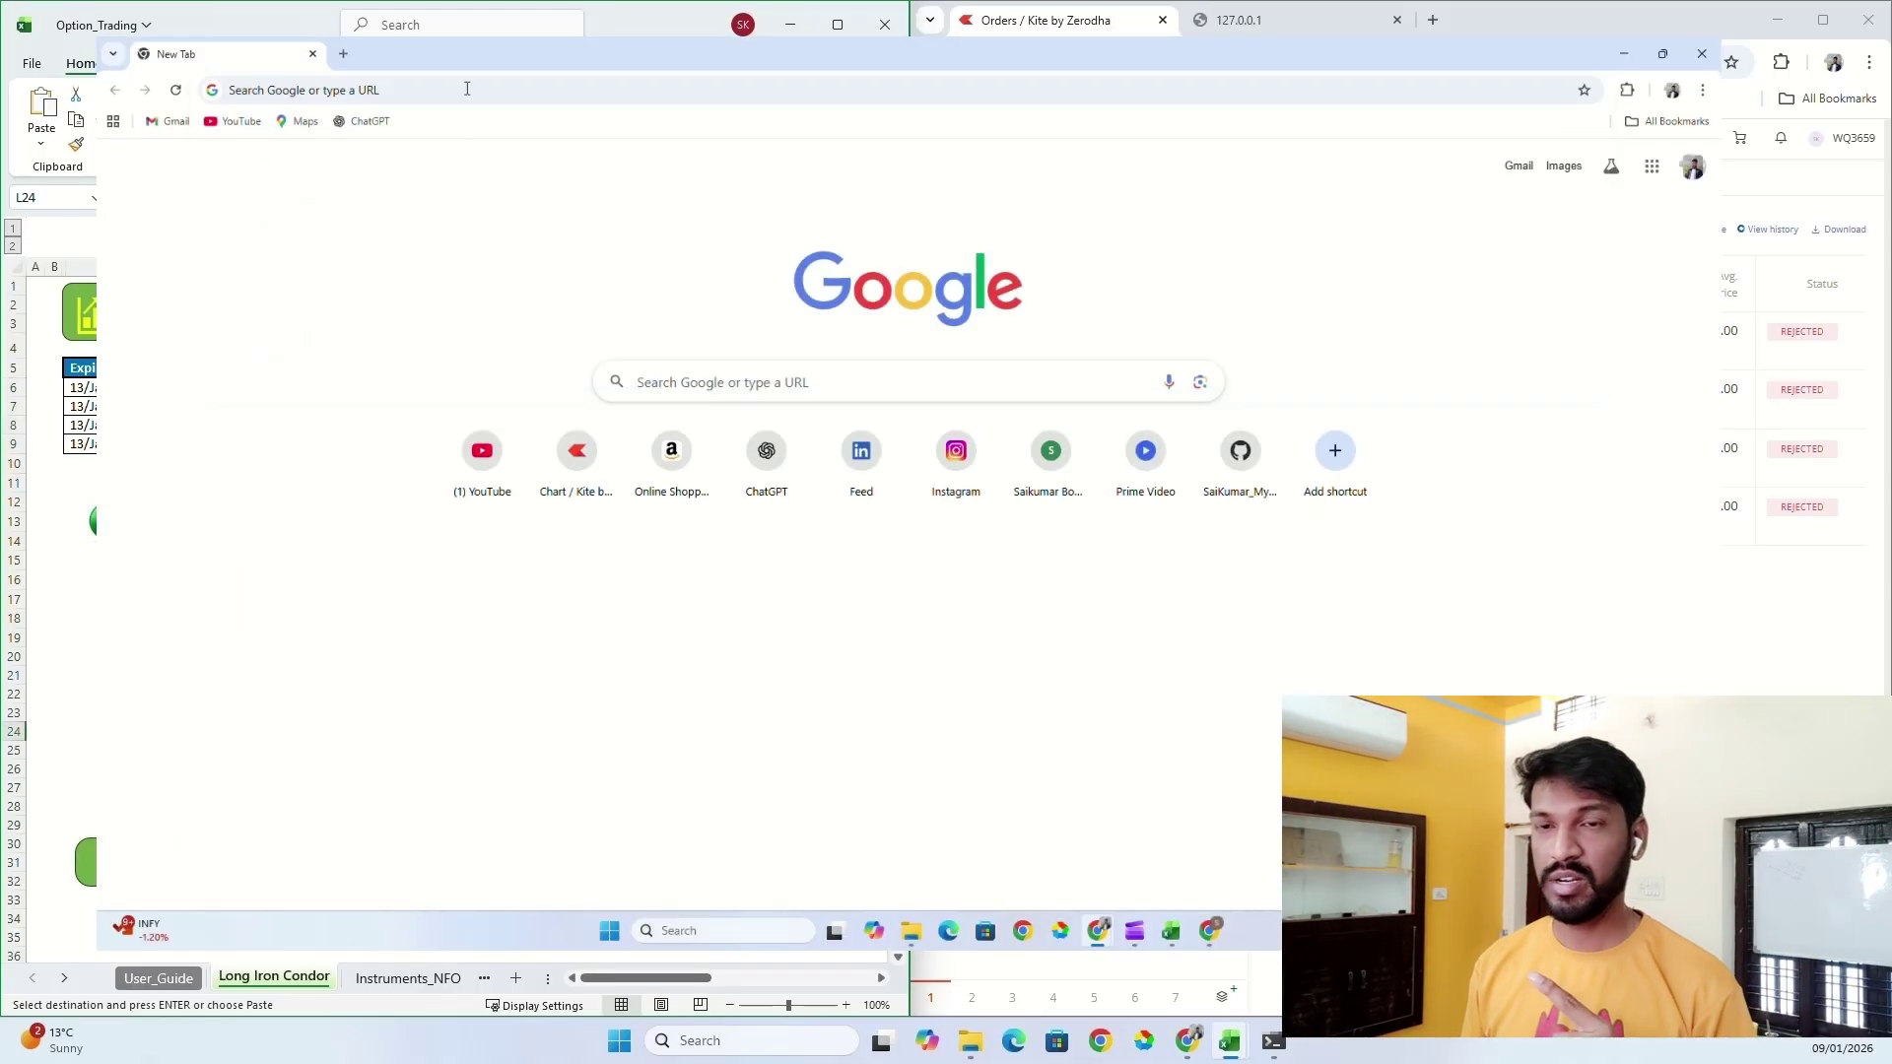
click(470, 95)
text(sa)
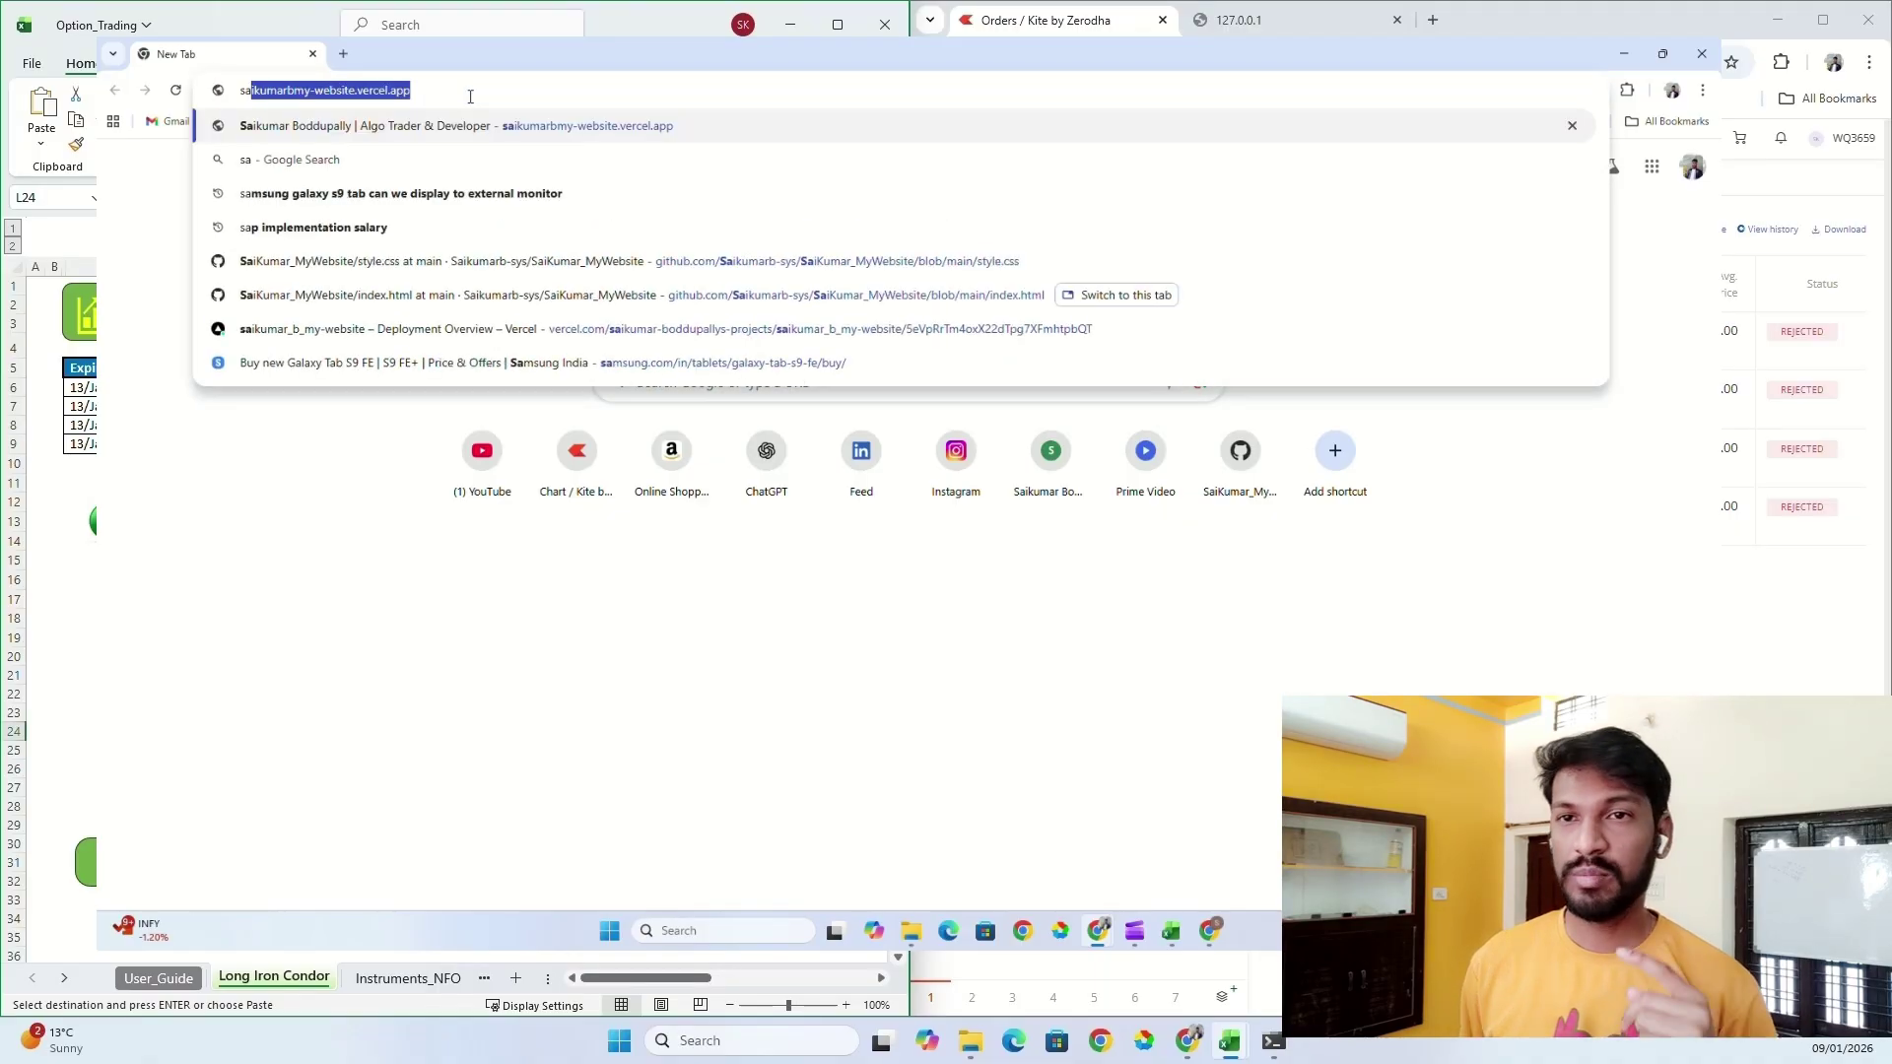
text(iku)
key(Return)
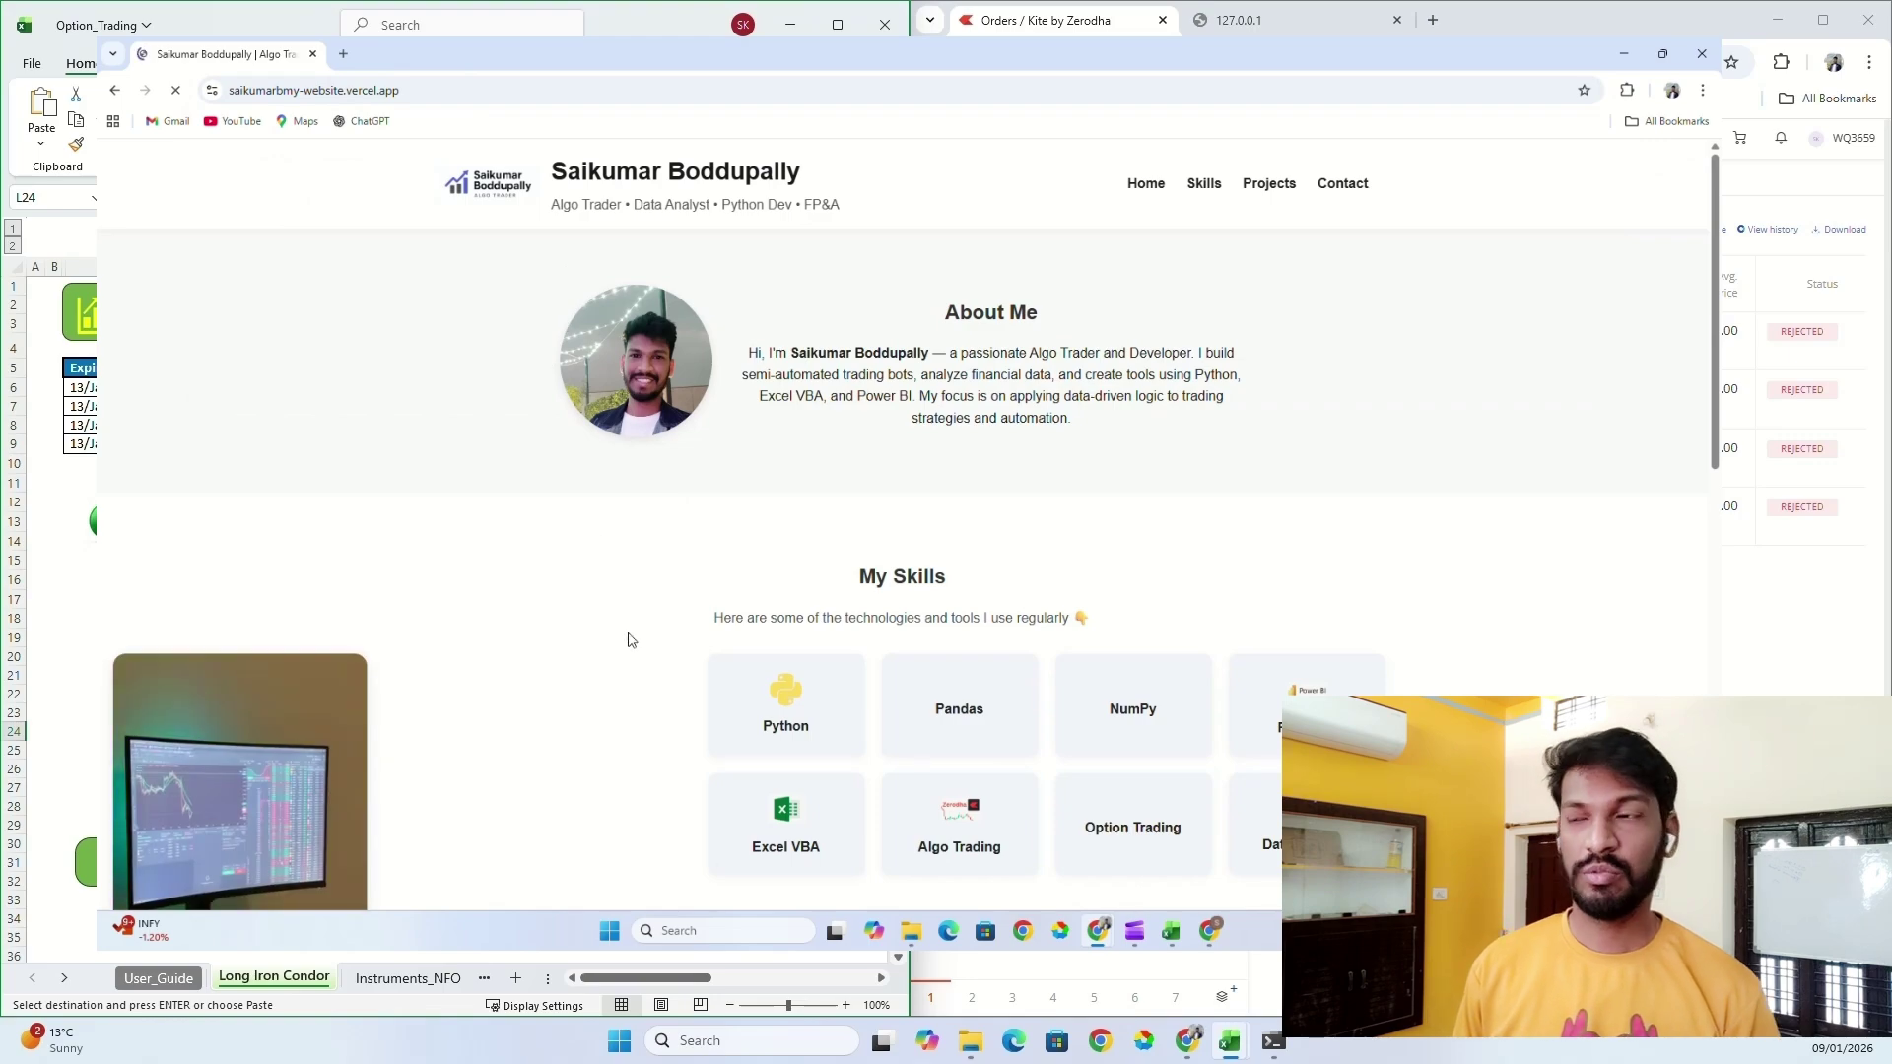
scroll(631, 640, down, 5)
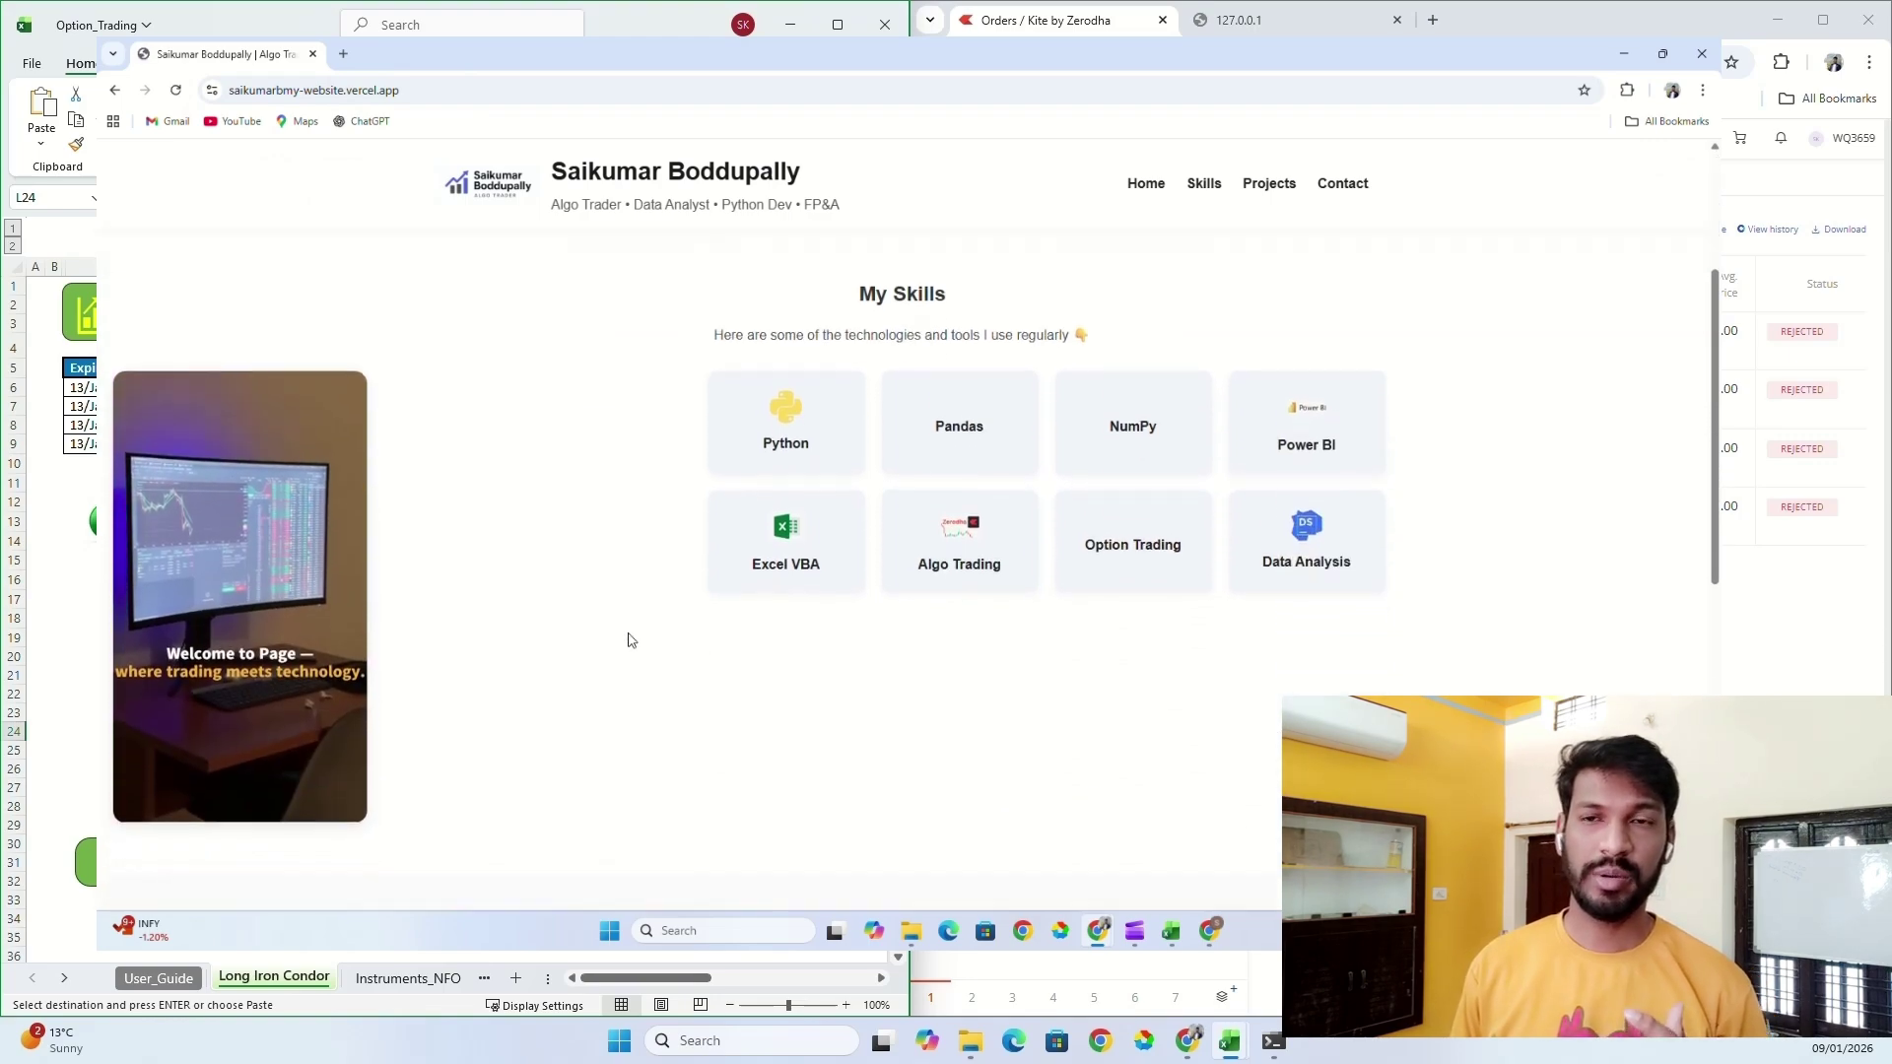
scroll(631, 640, down, 5)
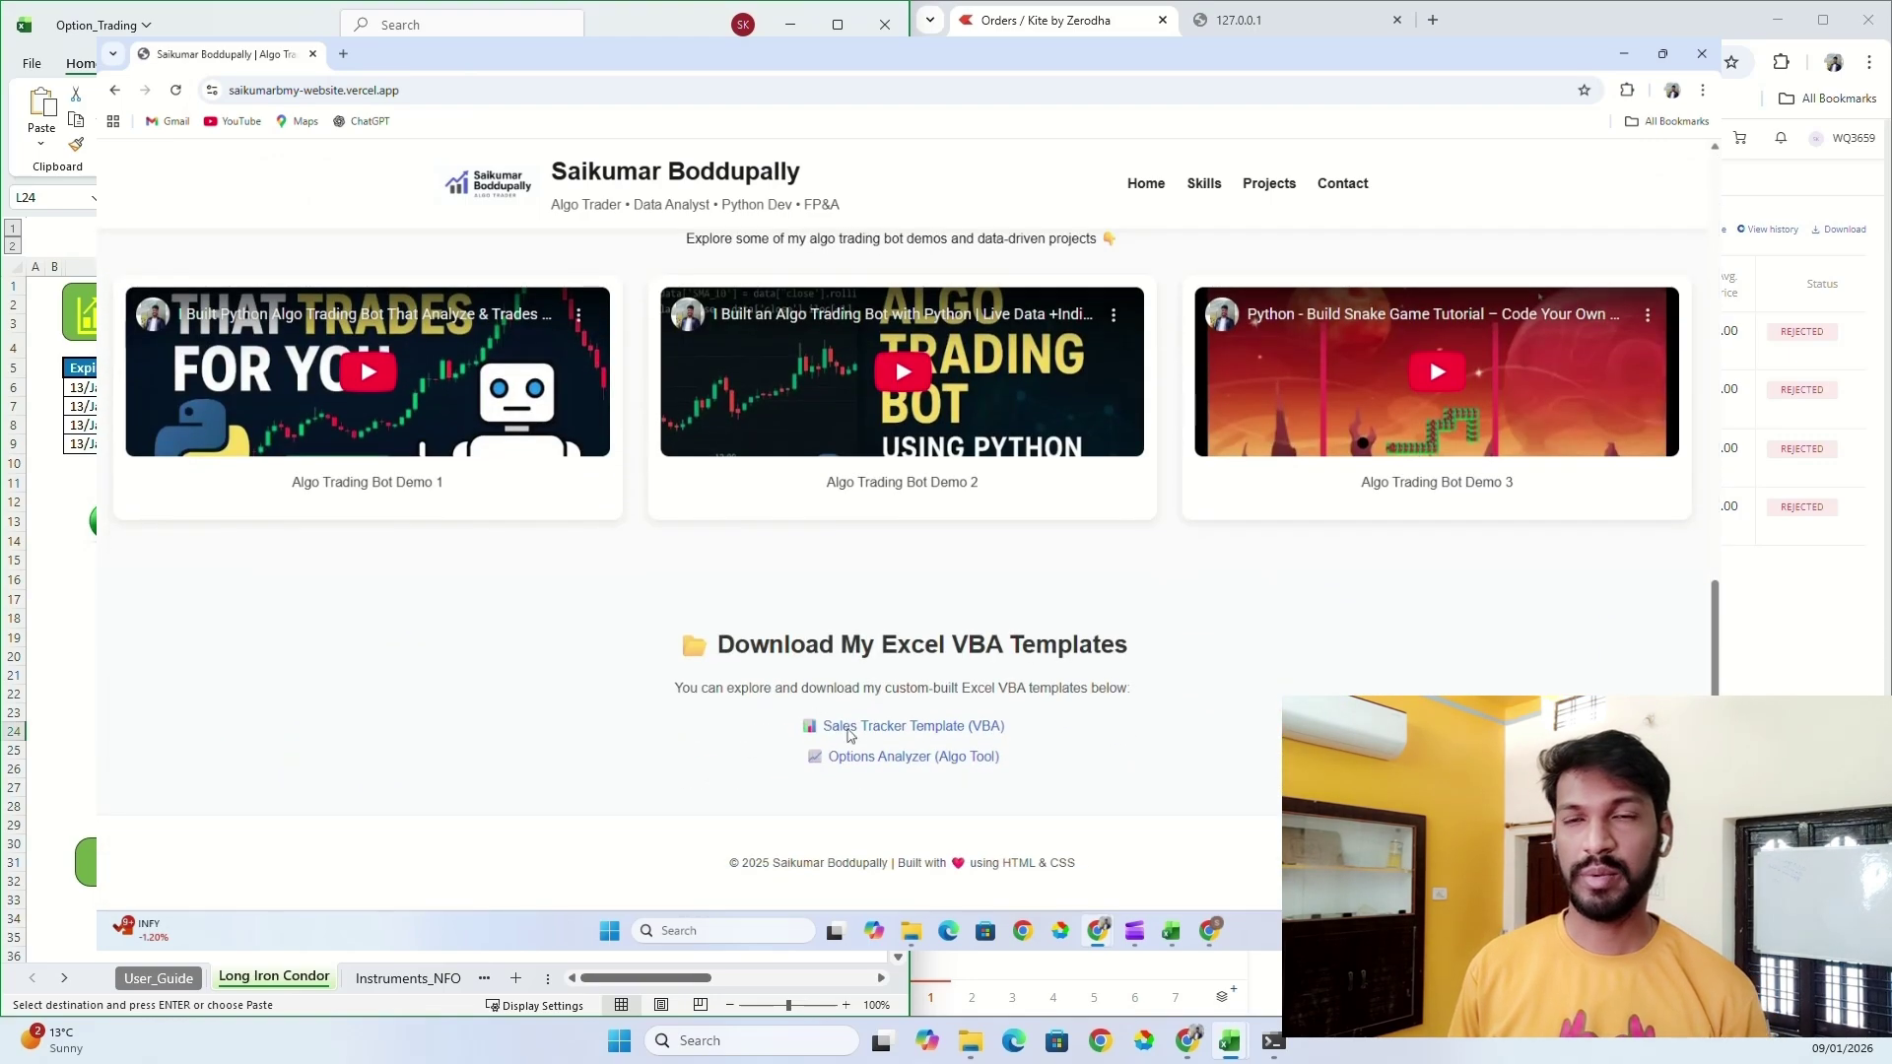
key(ctrl+w)
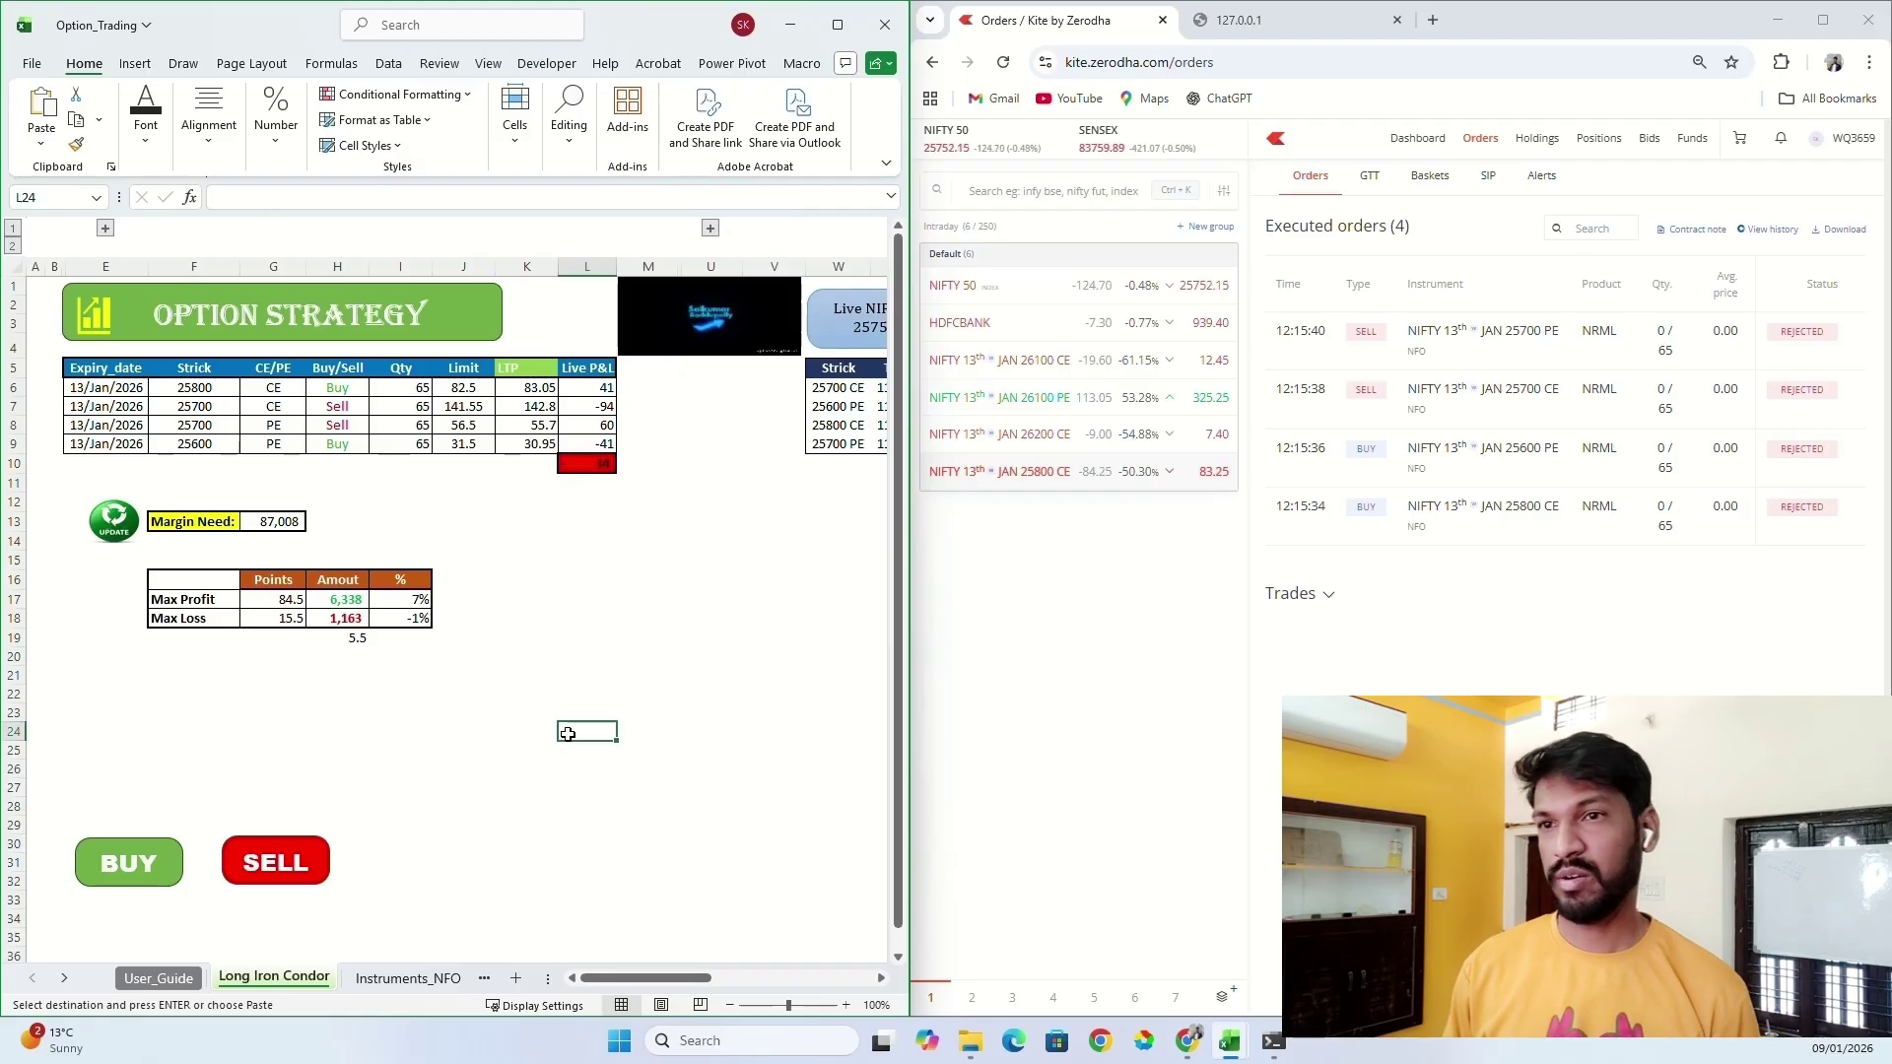